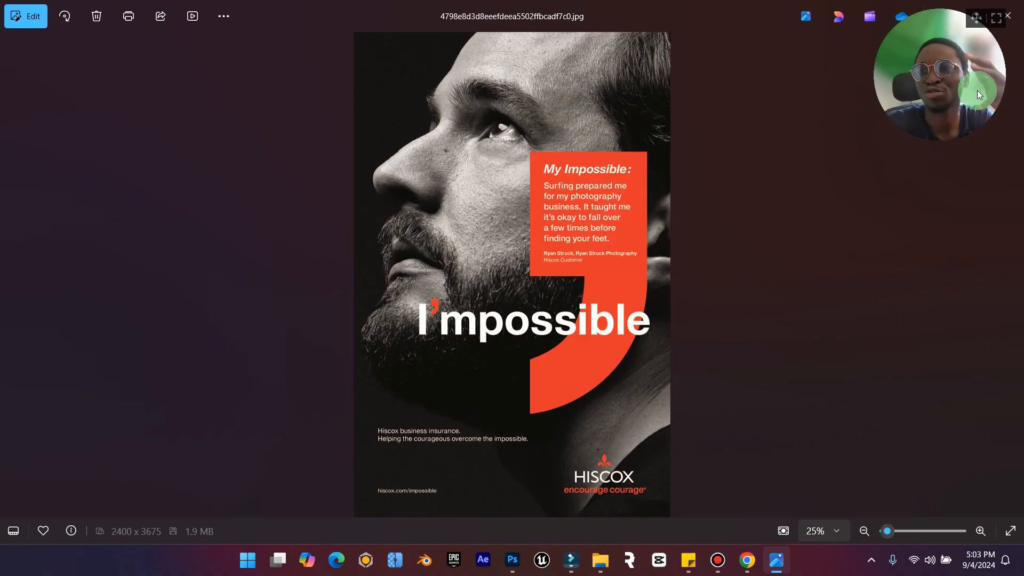
Switch to Chrome and look over the "side view face" photo results on Envato Elements.
drag(984, 18, 984, 388)
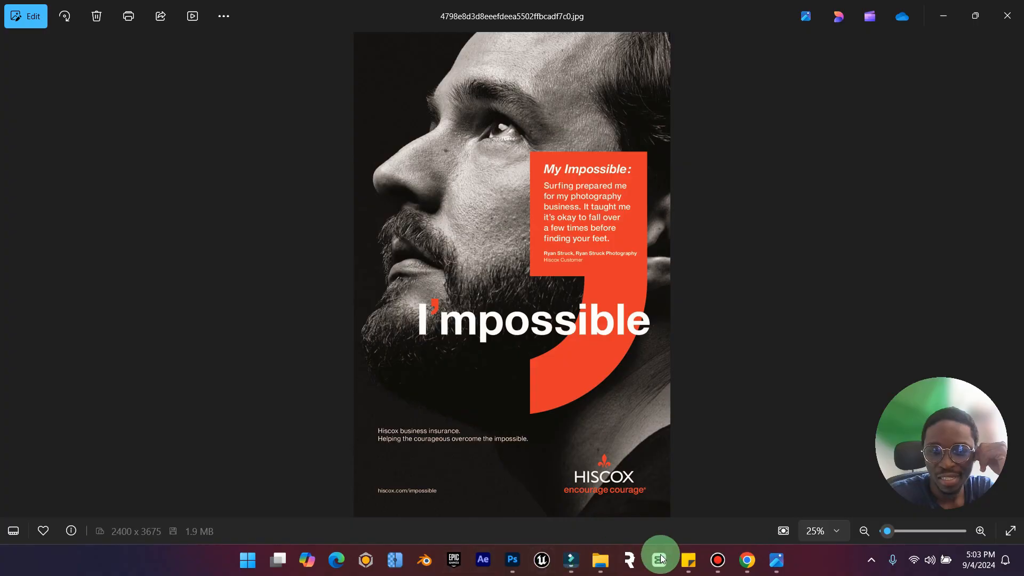
click(746, 559)
scroll(553, 209, up, 3)
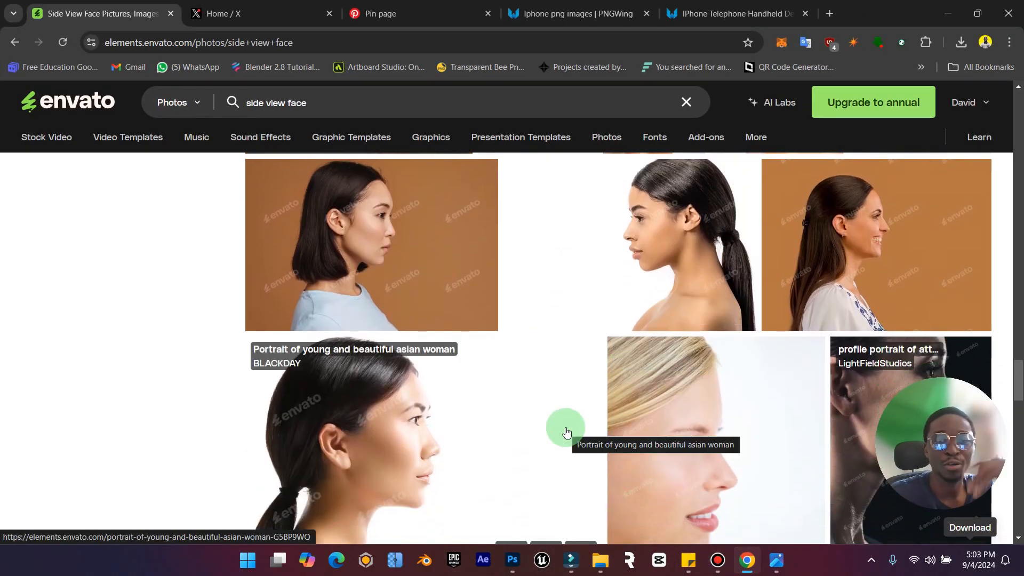
click(274, 103)
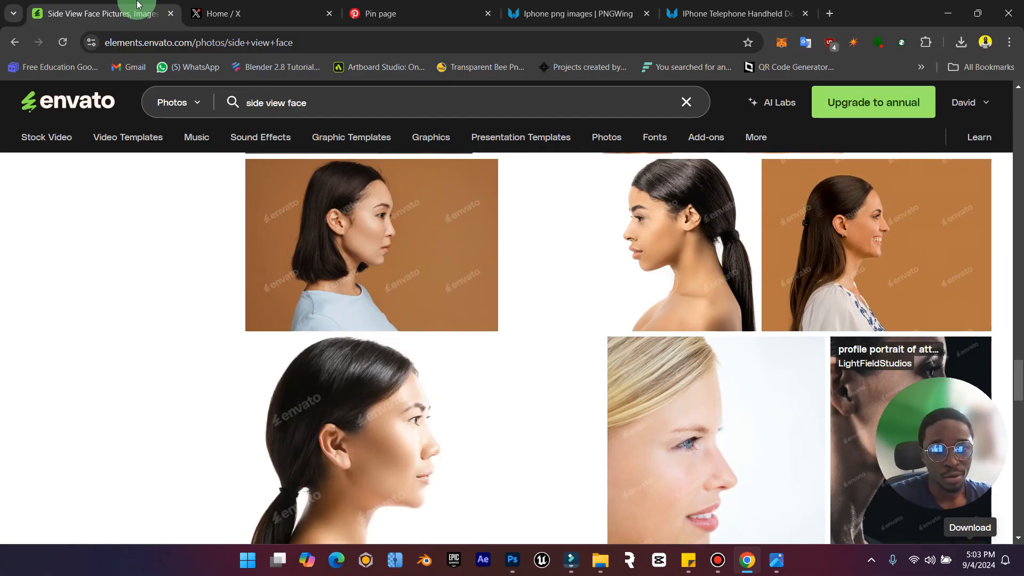
Open the Pexels free stock photo site as an alternative image source, then minimize the browser.
click(175, 45)
text(pex)
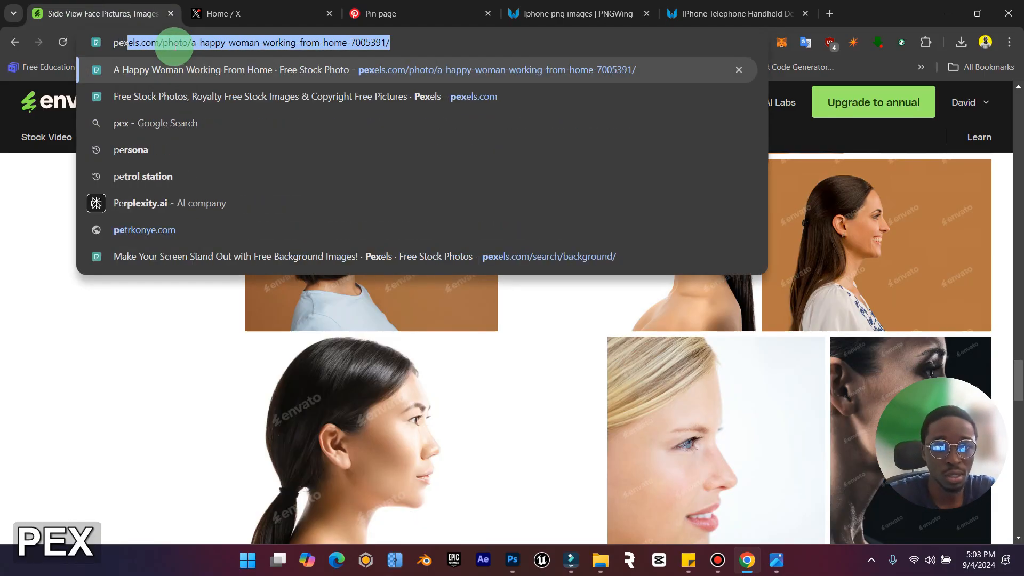
key(Return)
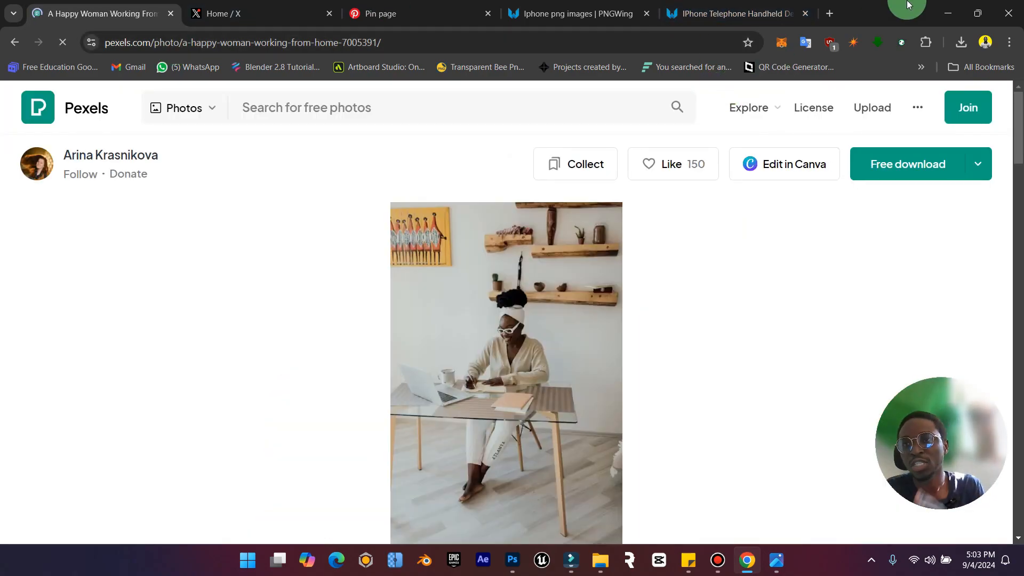
click(948, 13)
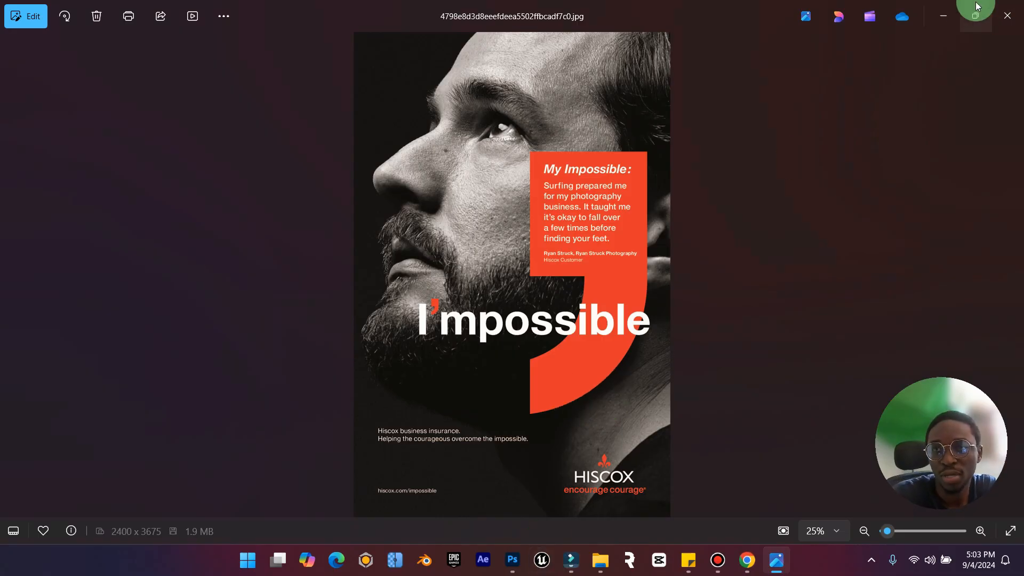
Open the dark-background profile portrait of the woman from the Downloads folder, inspect its facial detail and close it.
click(945, 14)
double_click(578, 164)
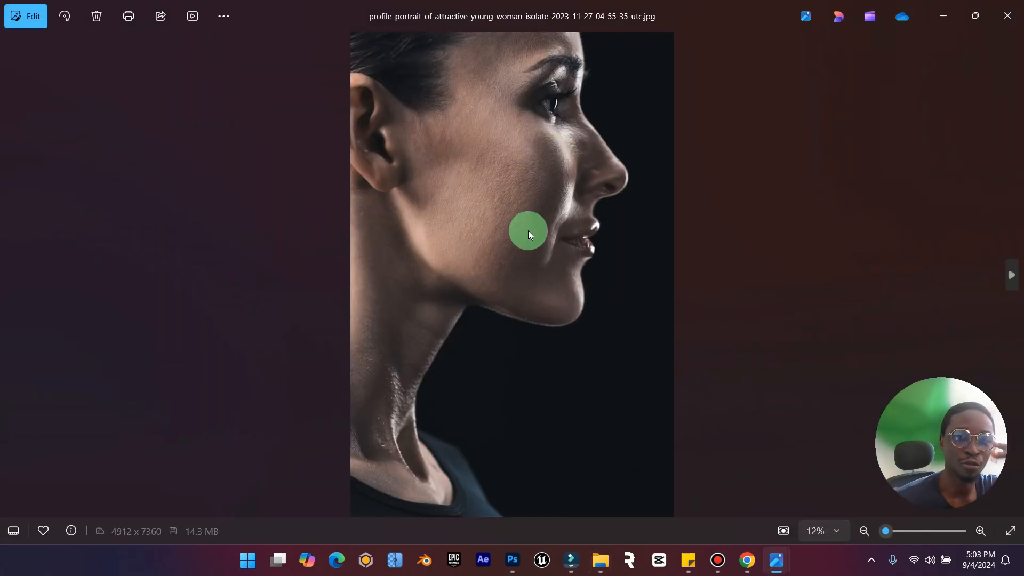
scroll(568, 226, up, 2)
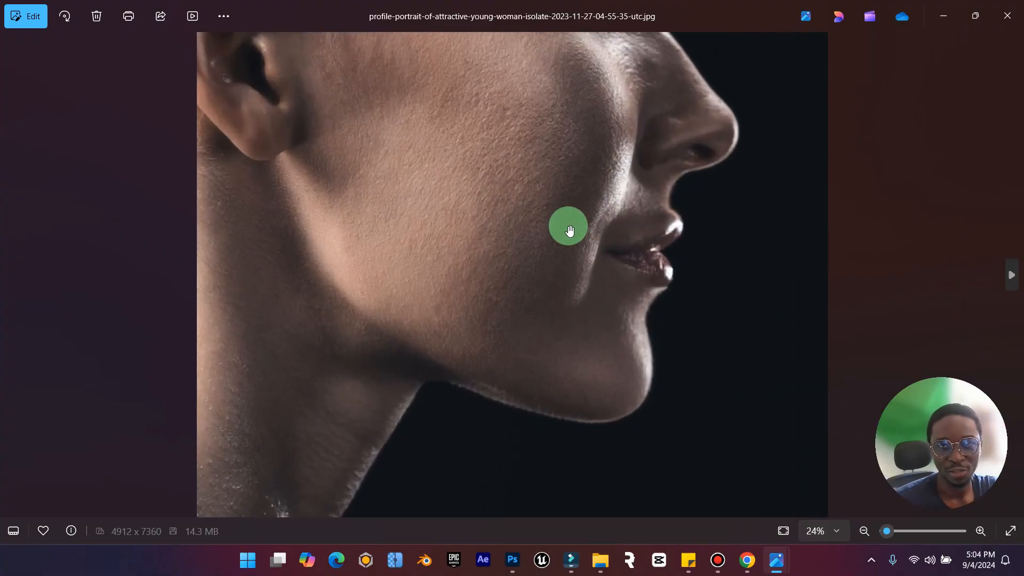
scroll(568, 225, down, 2)
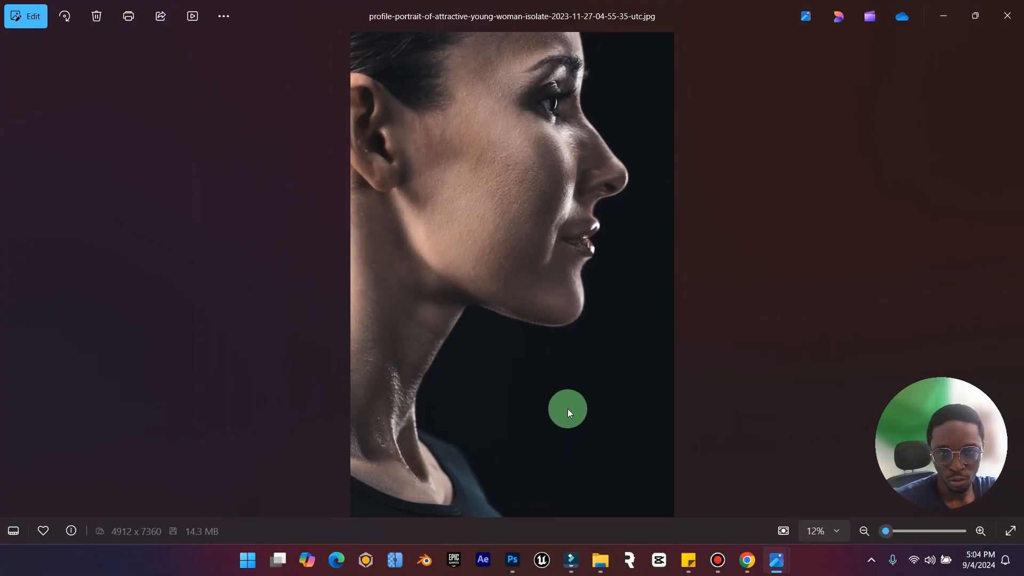
click(1007, 16)
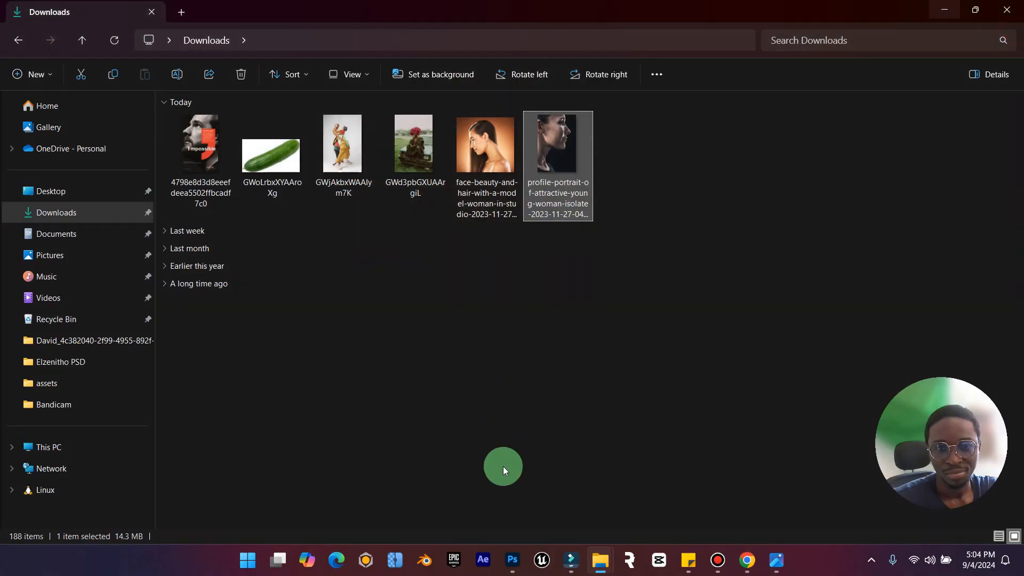
Switch to Photoshop and create a 5000 x 6000 px, 300 ppi RGB document named "Impossible Poster" with a black background.
click(512, 560)
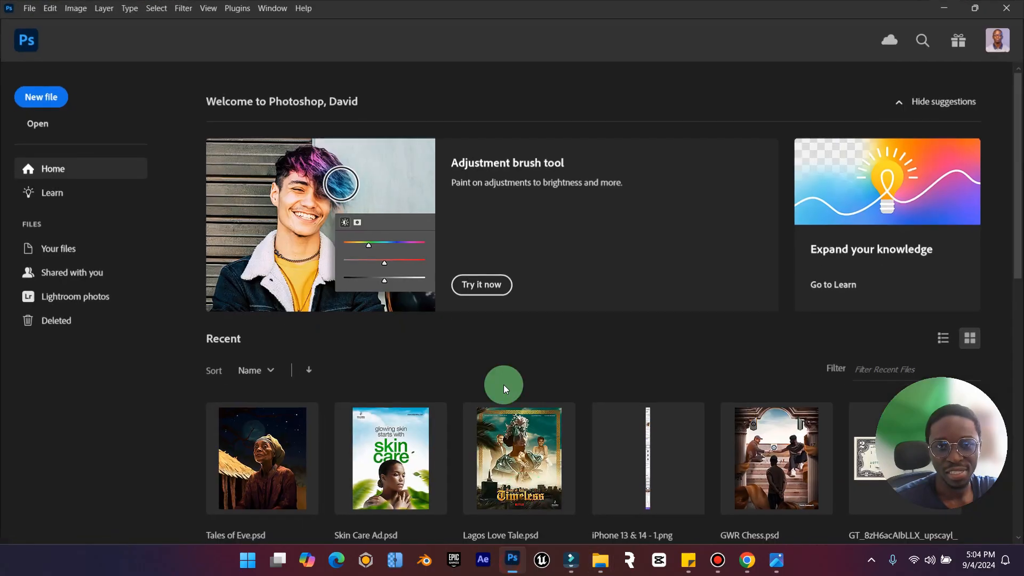
click(44, 99)
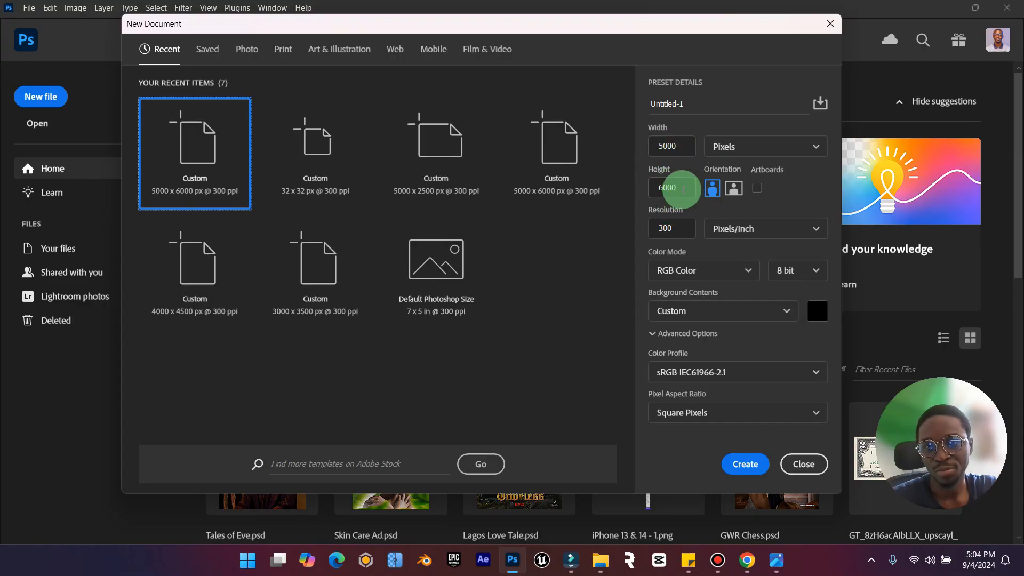
click(683, 104)
click(772, 557)
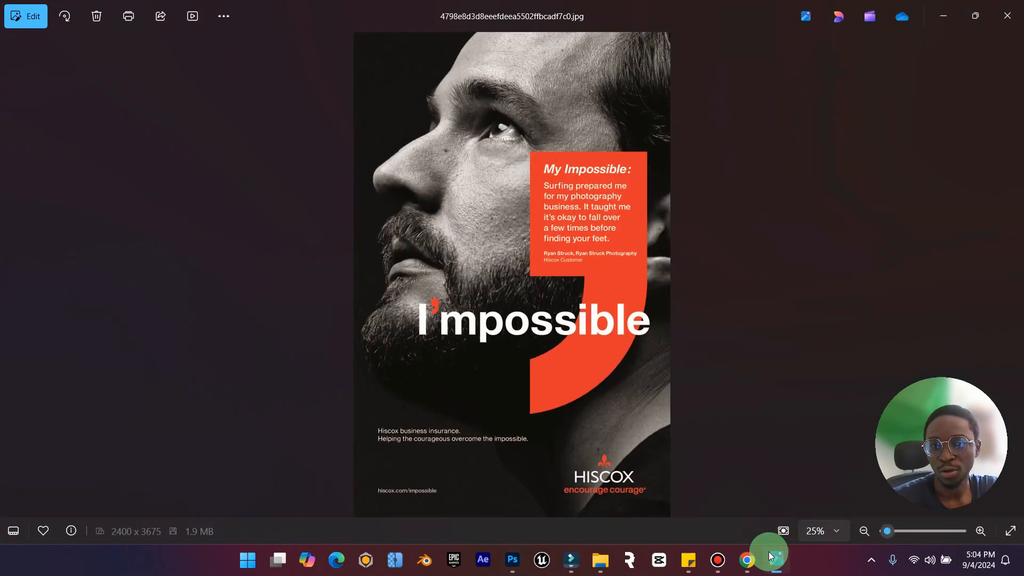
click(772, 559)
click(703, 109)
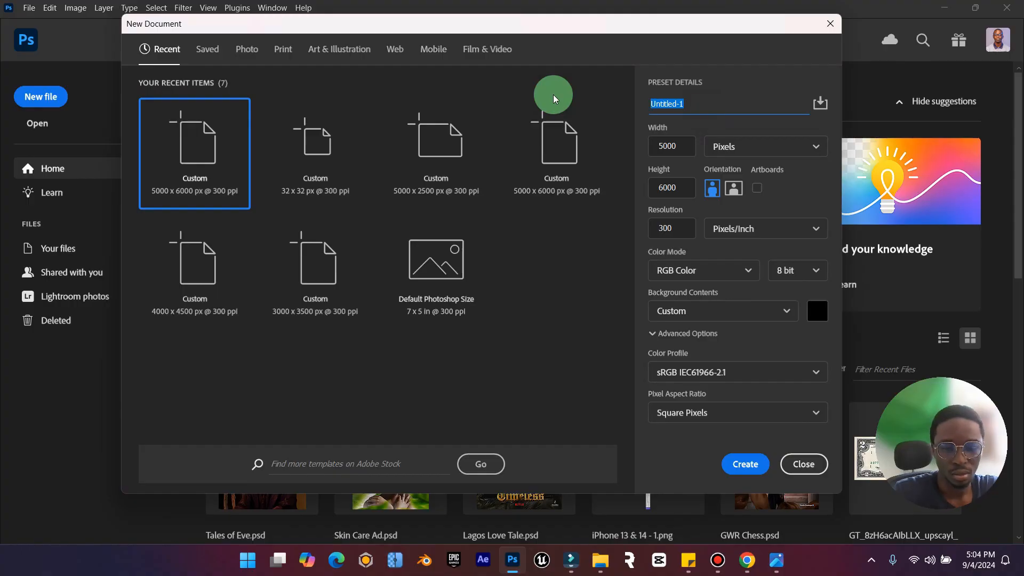
text(Impossible Poster)
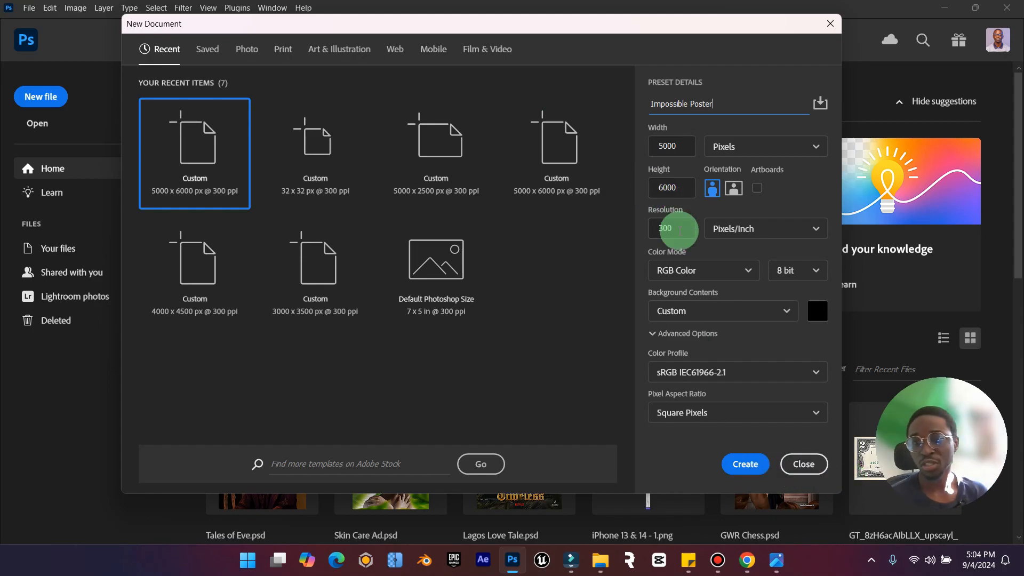
click(742, 464)
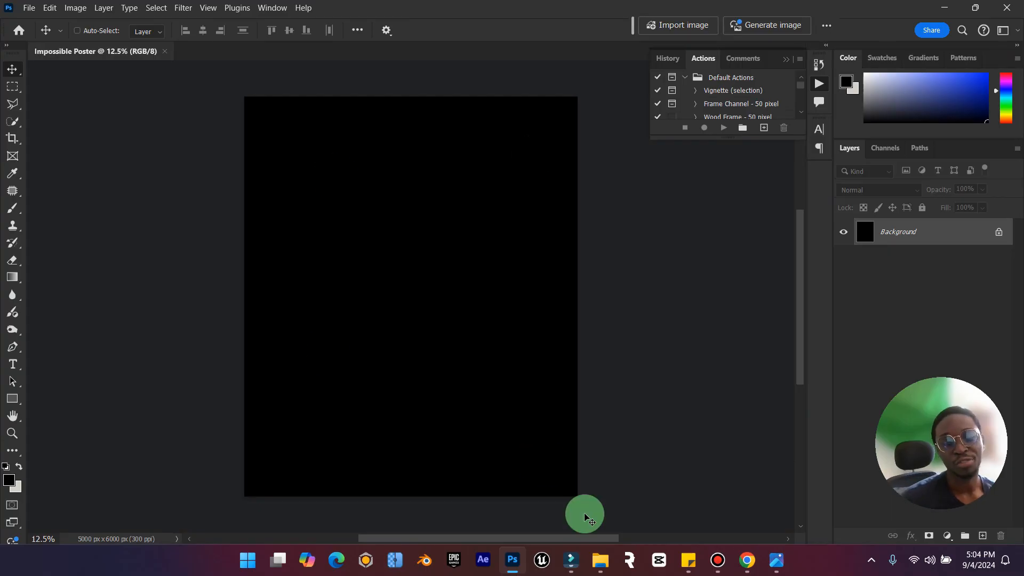
Place the woman's profile portrait from the Downloads folder on the canvas and scale it to 101.79% to fill the width.
mouse_move(599, 558)
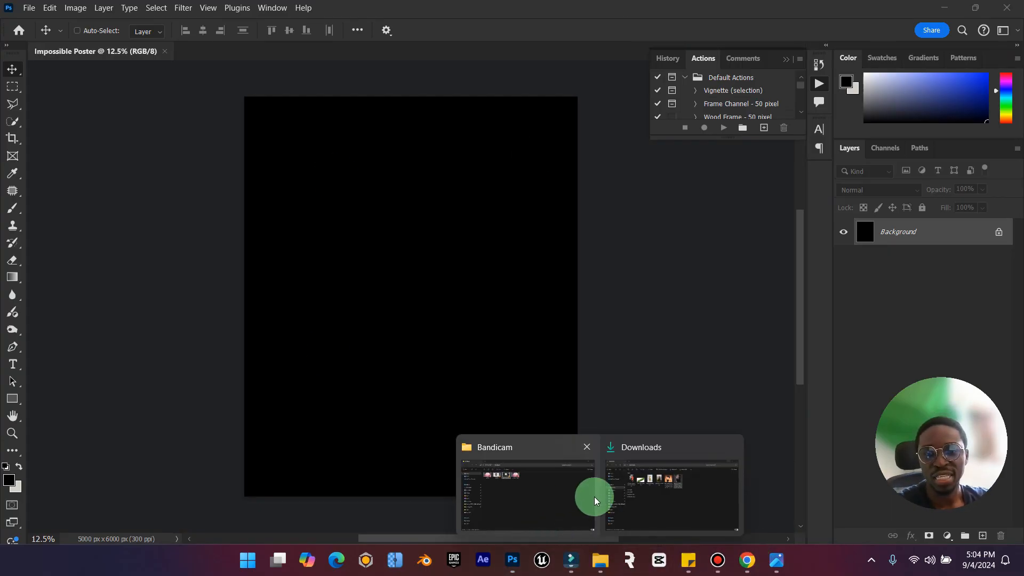
click(668, 494)
drag(583, 171, 455, 373)
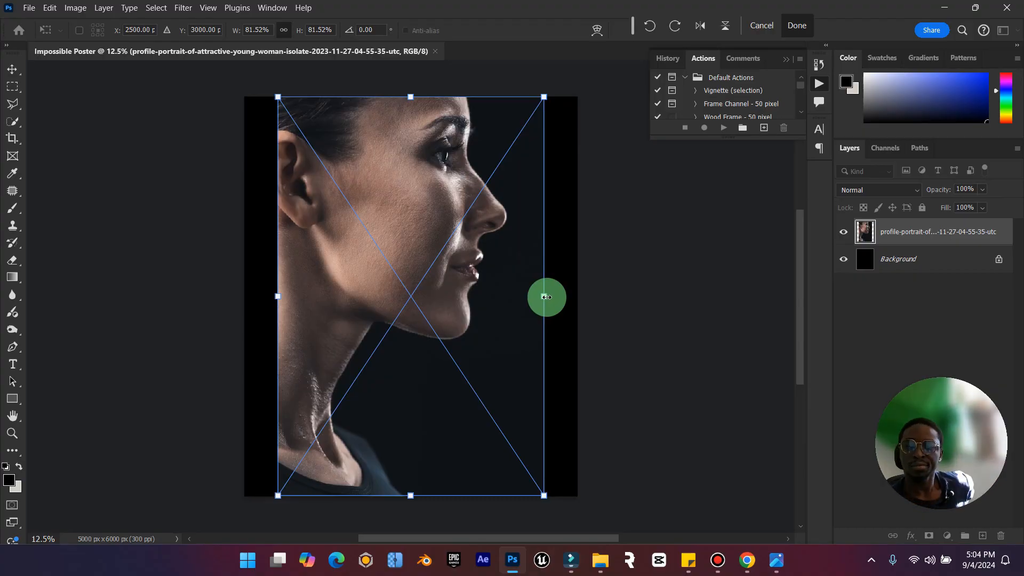
drag(547, 297, 578, 281)
click(797, 33)
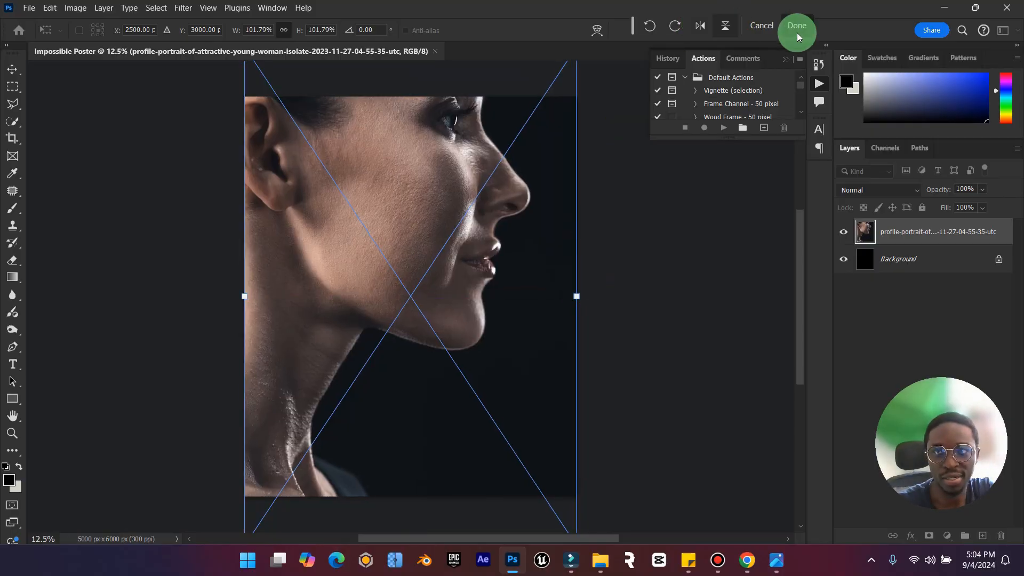
Move the portrait down so the forehead, eye and chin fit the canvas, checking the framing against the reference poster.
drag(460, 207, 446, 247)
click(768, 558)
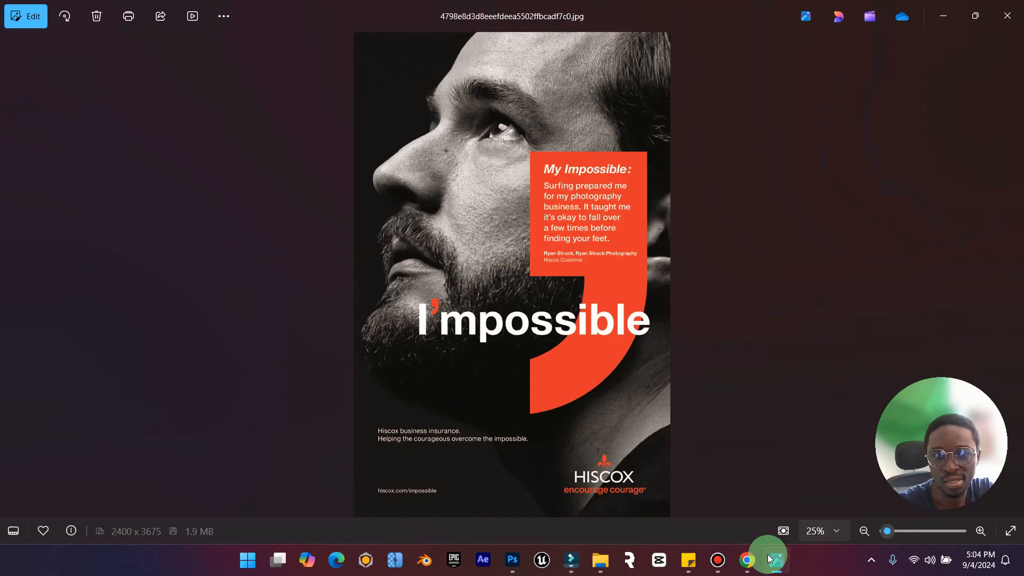
click(768, 557)
drag(544, 279, 522, 259)
drag(503, 352, 503, 339)
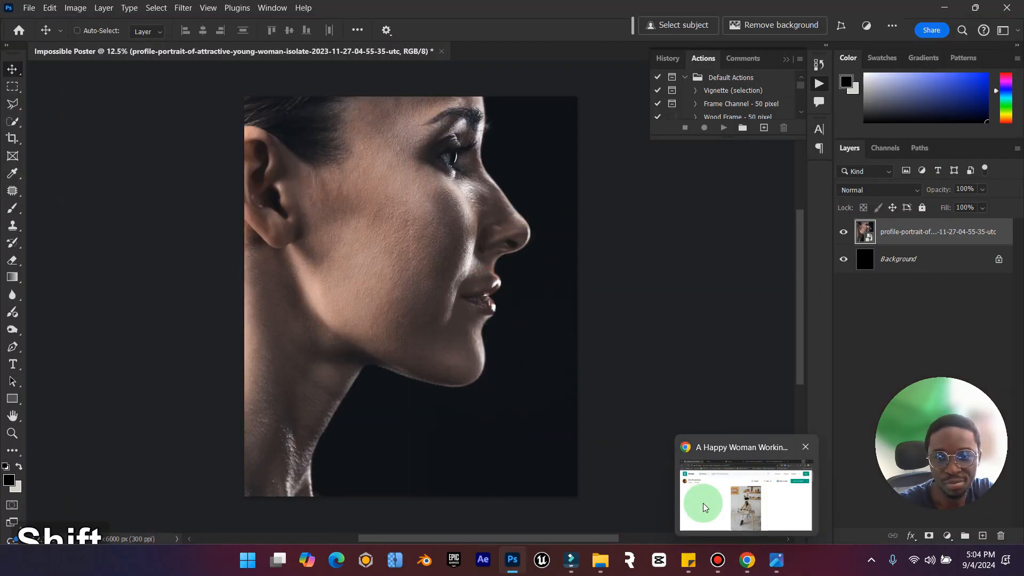
Examine the Hiscox reference poster again for its black-and-white treatment and layout, and return to the Photoshop document.
click(754, 508)
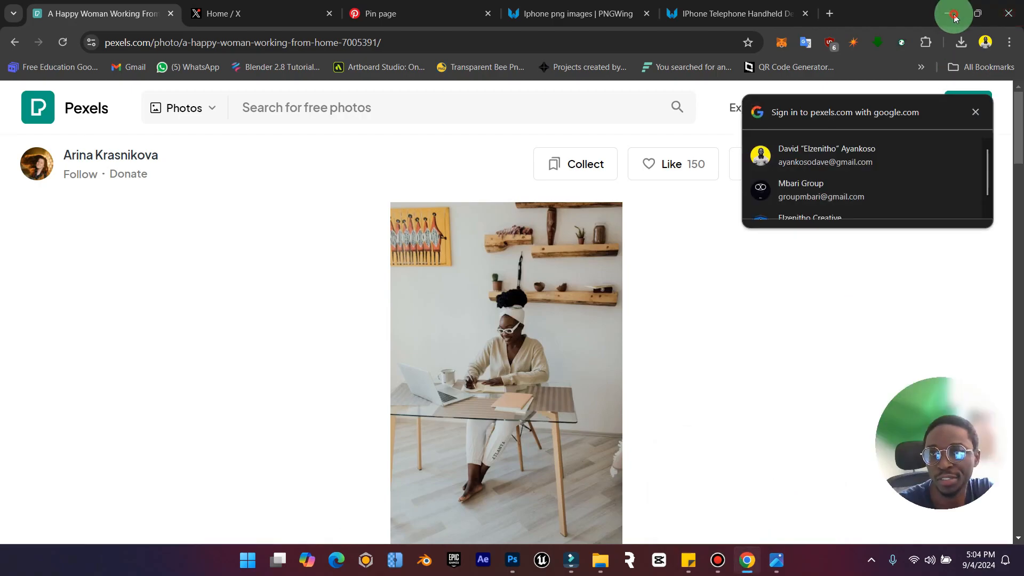
click(954, 18)
click(777, 560)
click(777, 565)
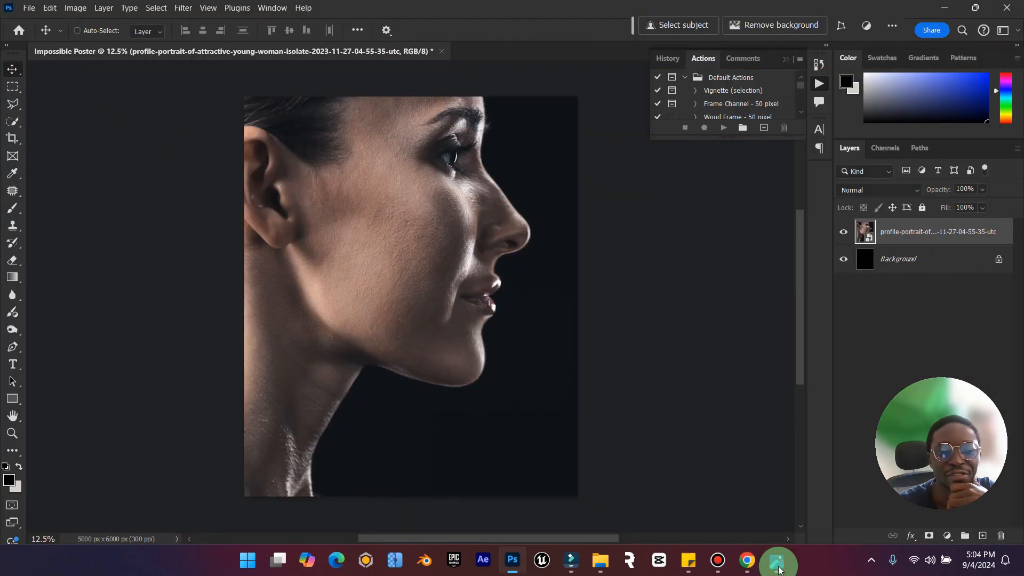
click(779, 568)
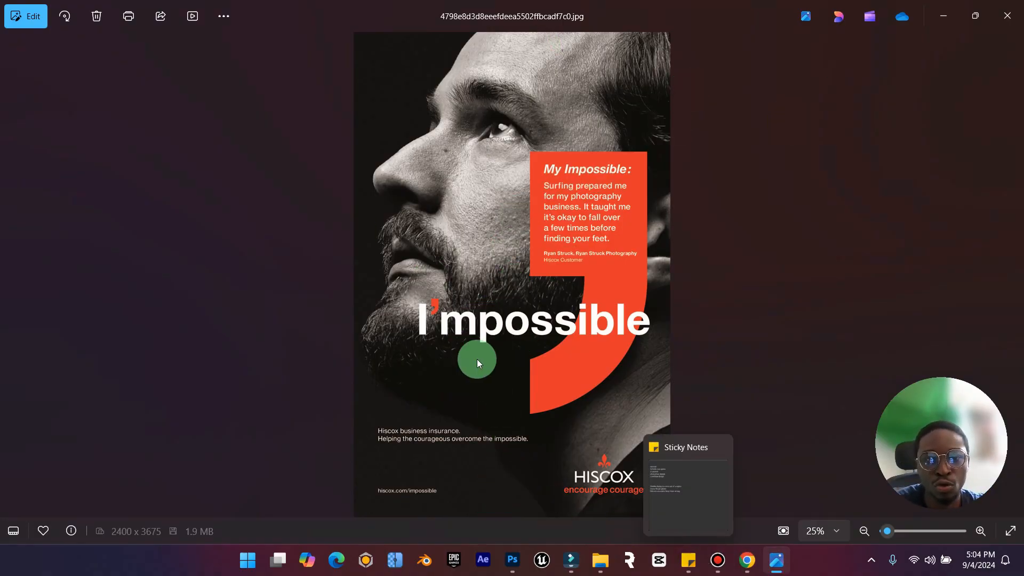
click(950, 9)
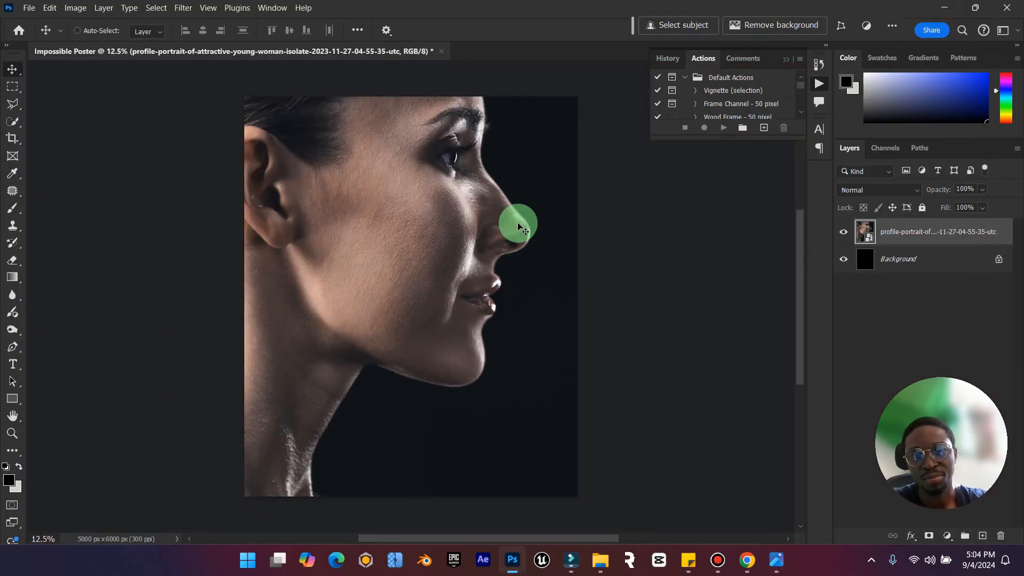
Rasterize the placed profile portrait layer.
right_click(933, 237)
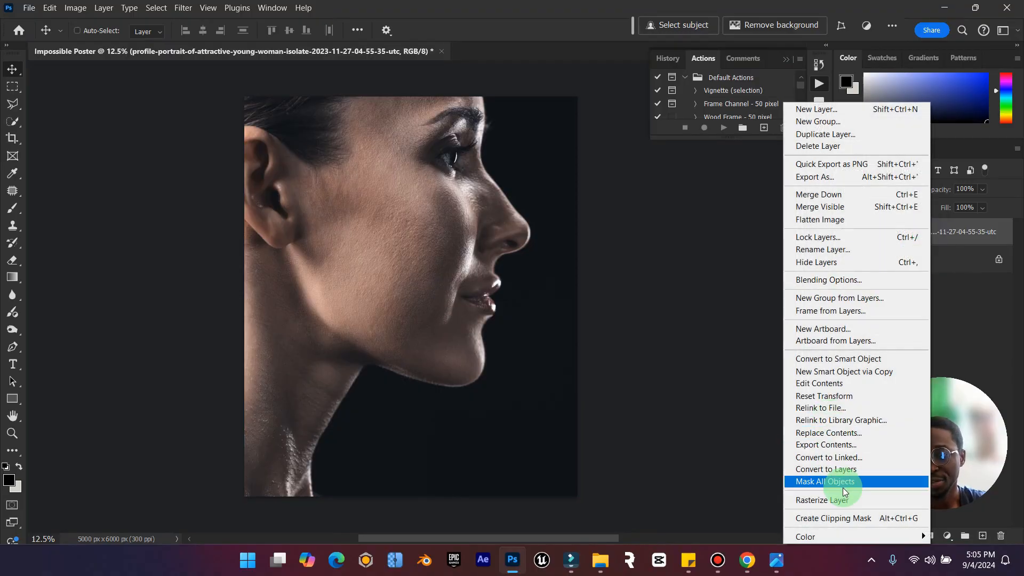
click(833, 500)
drag(980, 456, 960, 313)
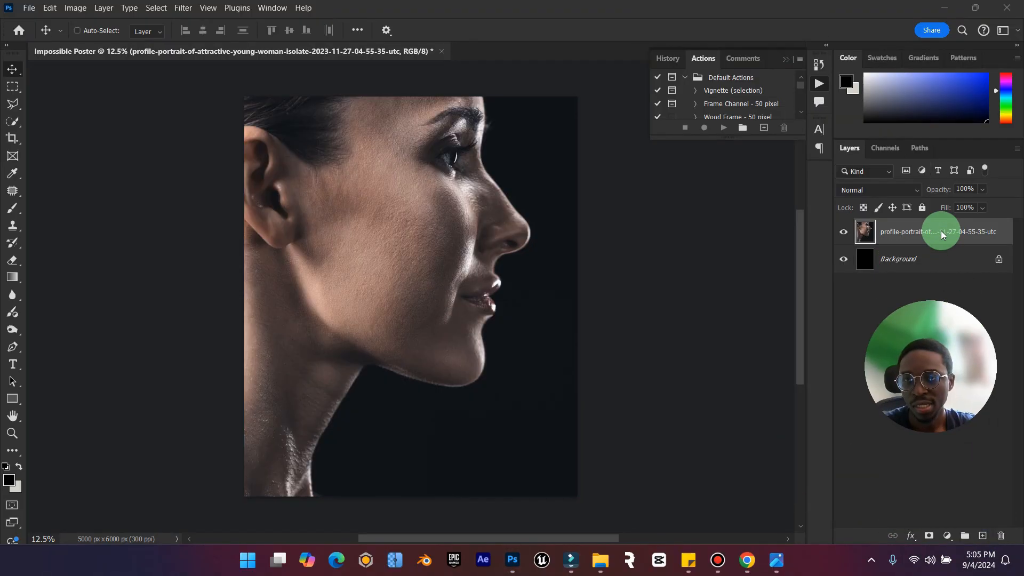
Add a Black & White adjustment layer above the portrait and clip it to the portrait layer.
click(948, 537)
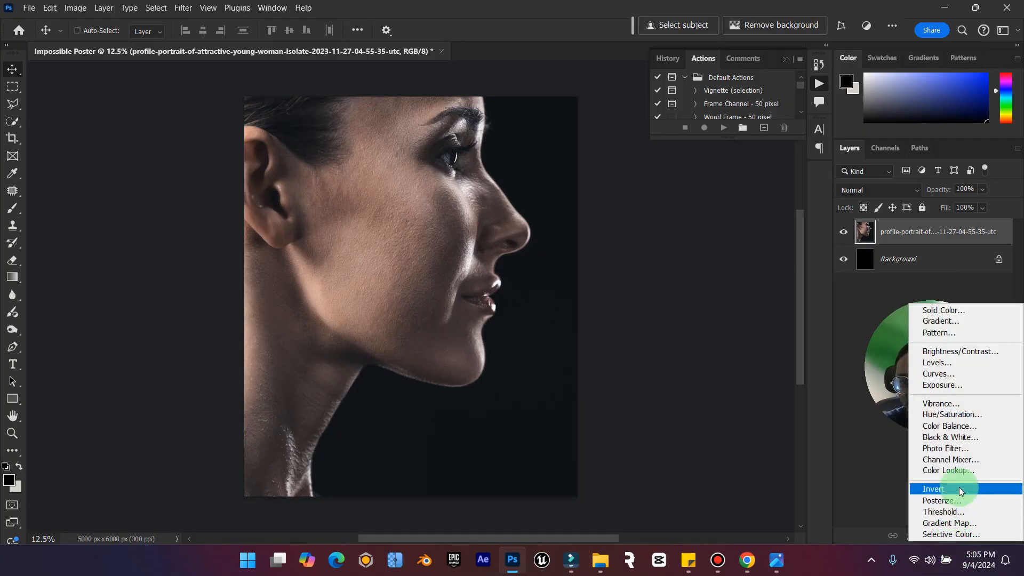
click(963, 441)
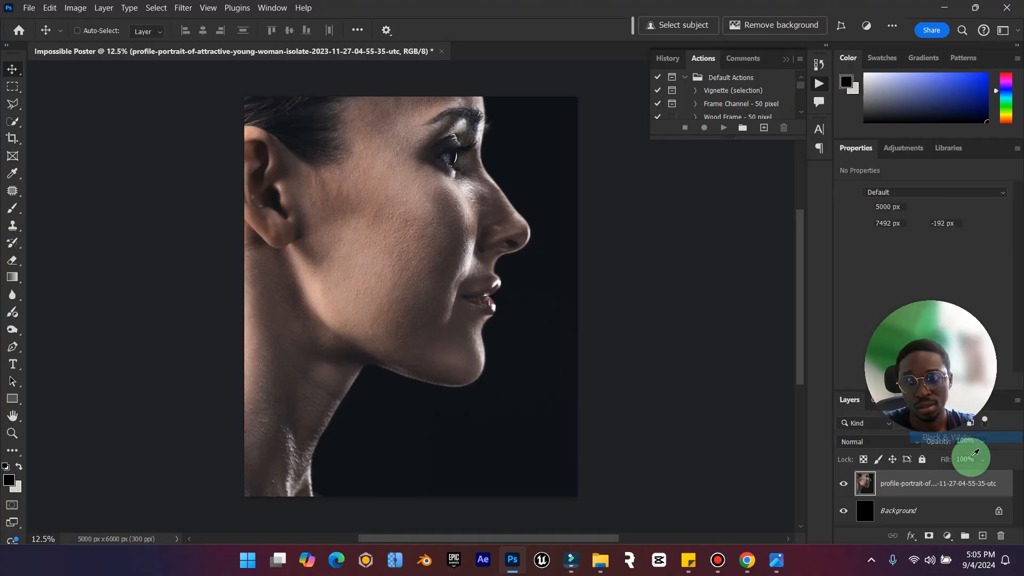
right_click(970, 487)
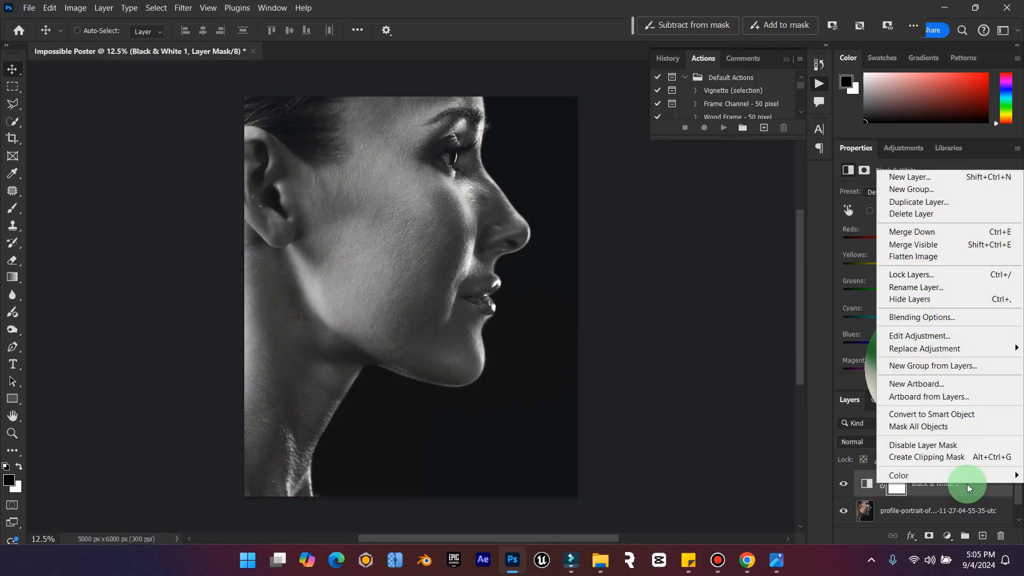
click(955, 457)
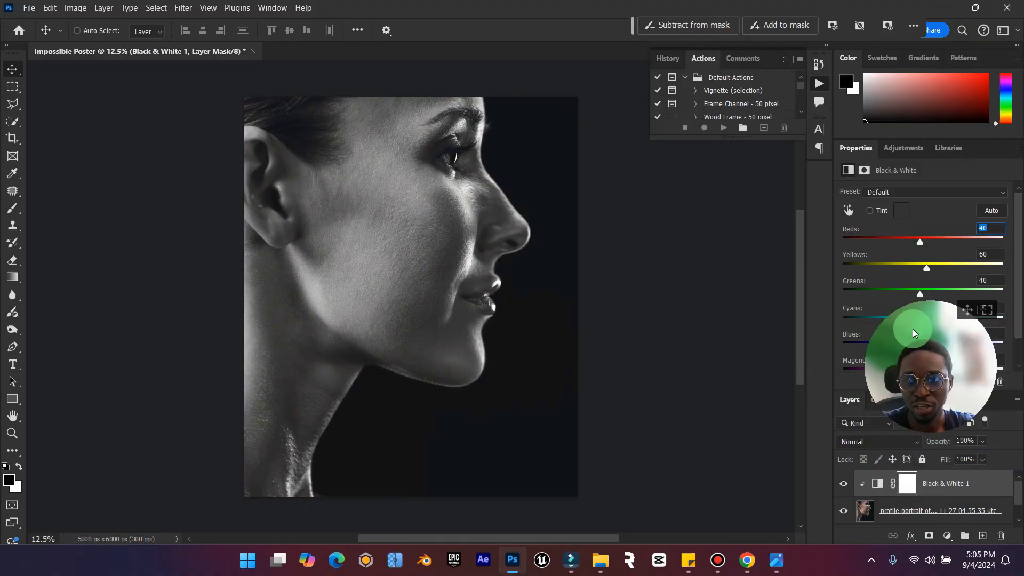
Set the Black & White adjustment to Reds 29, Yellows 144, Greens 54, Cyans 160 and Blues 10, and close its properties.
drag(972, 304, 93, 67)
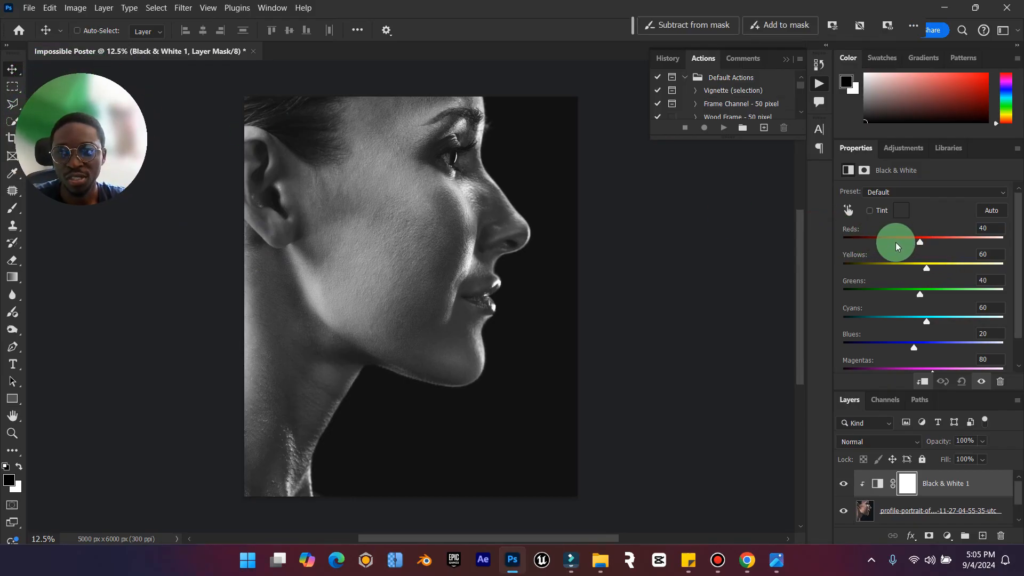
drag(921, 242, 953, 268)
mouse_move(910, 289)
mouse_down()
mouse_move(919, 293)
mouse_move(864, 286)
mouse_move(926, 299)
mouse_up()
drag(927, 323, 957, 322)
mouse_move(914, 347)
mouse_down()
mouse_move(880, 344)
mouse_move(933, 339)
mouse_move(890, 343)
mouse_move(915, 347)
mouse_up()
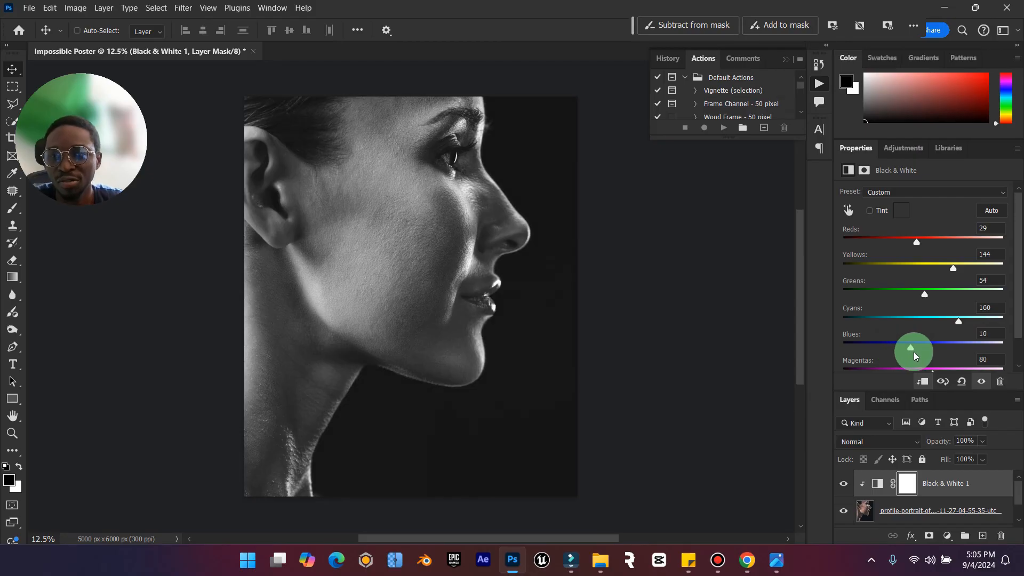
scroll(928, 325, down, 1)
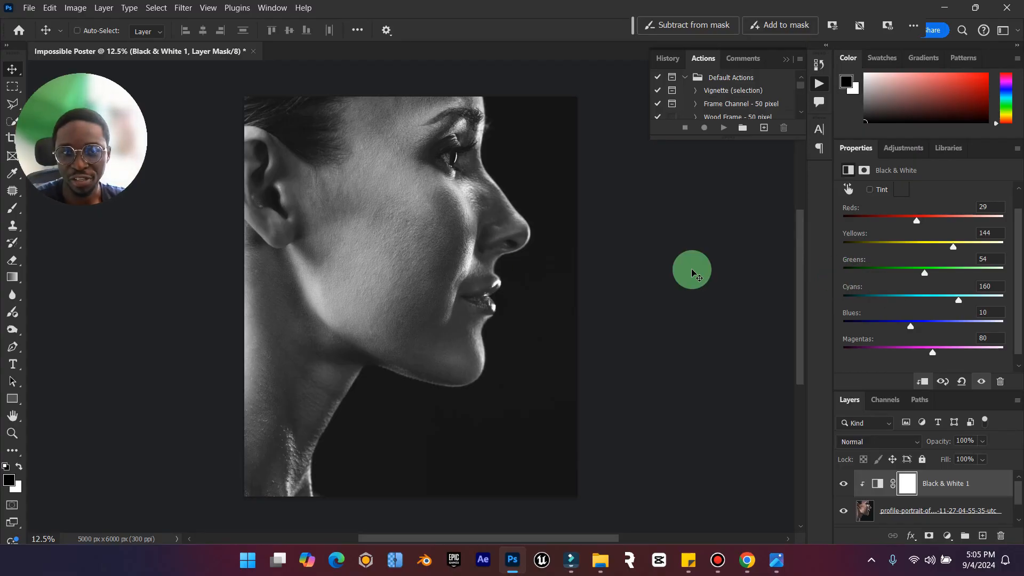
click(1017, 148)
click(921, 258)
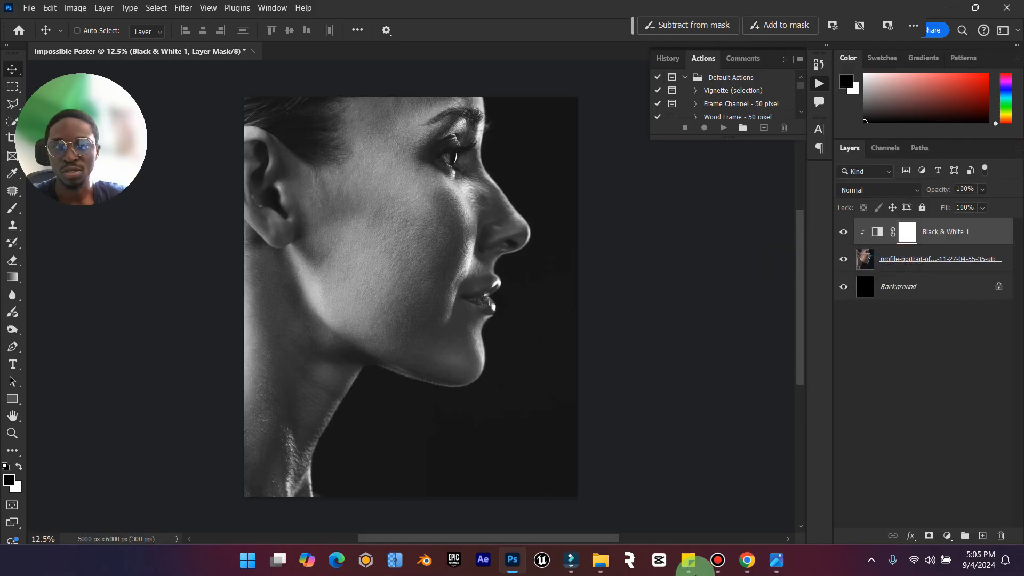
Check the reference poster, and select the woman's profile on the portrait layer with the Black & White adjustment hidden.
click(770, 570)
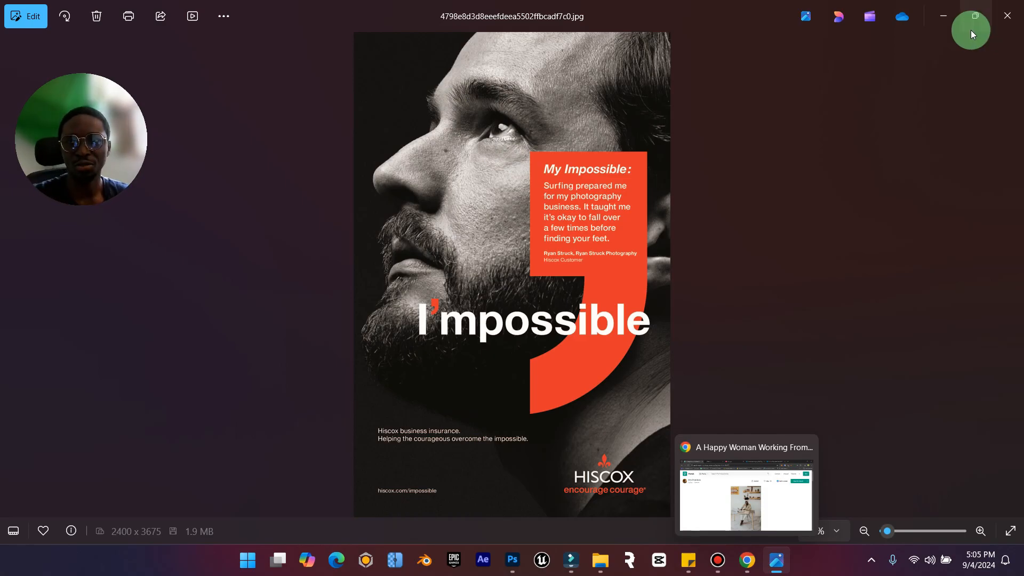
click(943, 19)
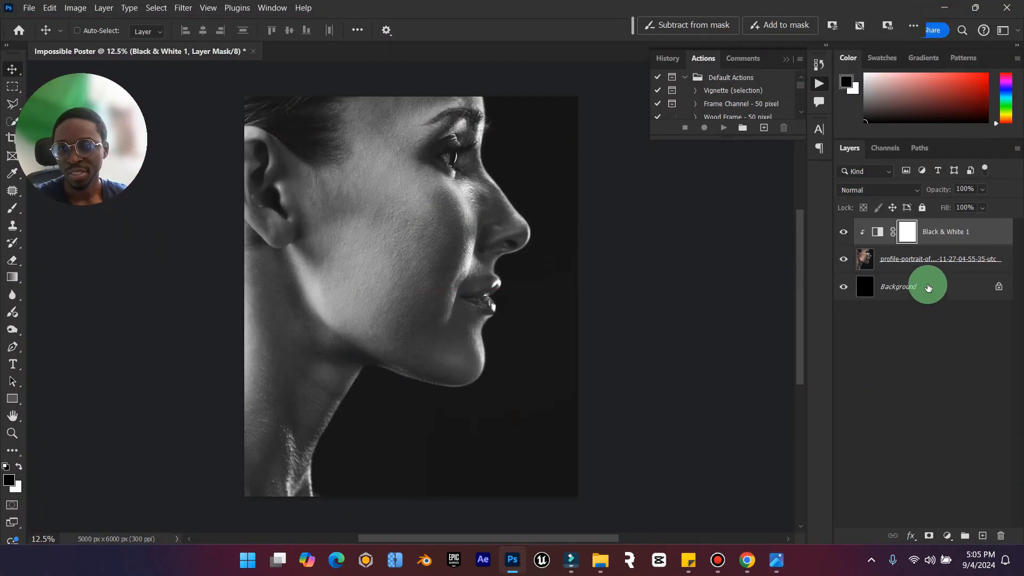
click(866, 259)
click(842, 229)
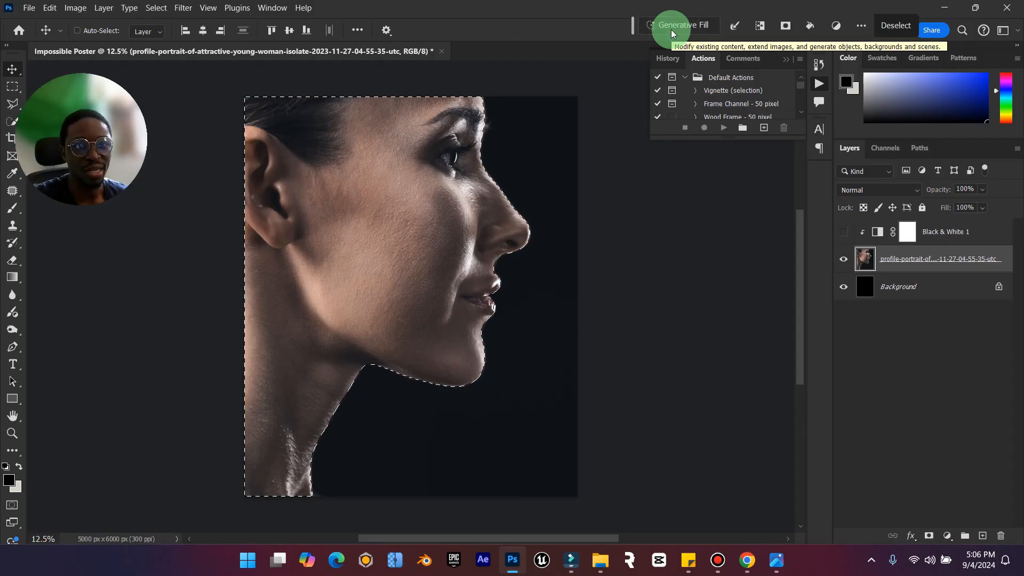
Add the missed edge of the woman's lower lip to the selection with the Polygonal Lasso and check the face outline.
click(12, 433)
drag(512, 317, 539, 299)
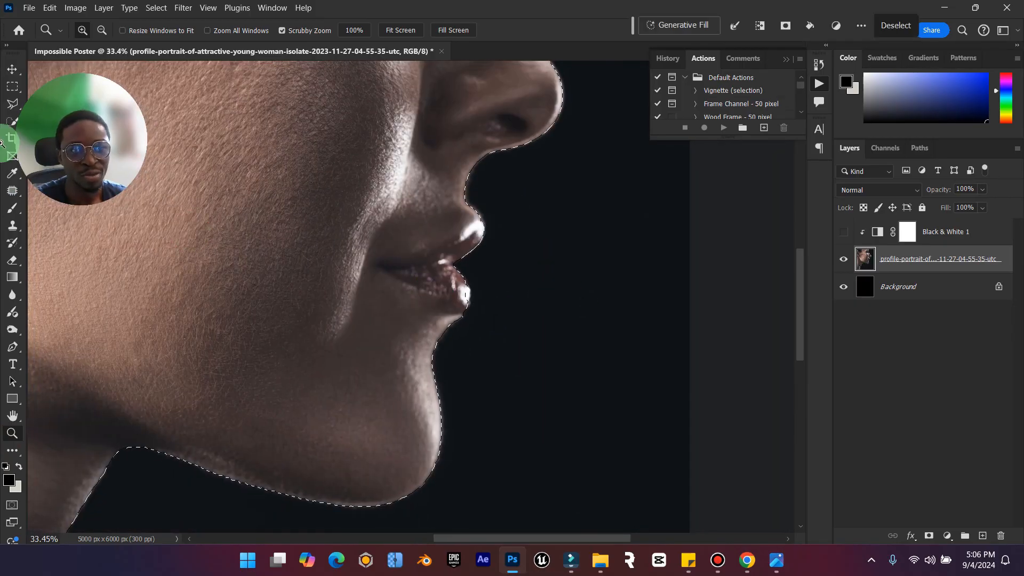
click(8, 102)
click(99, 30)
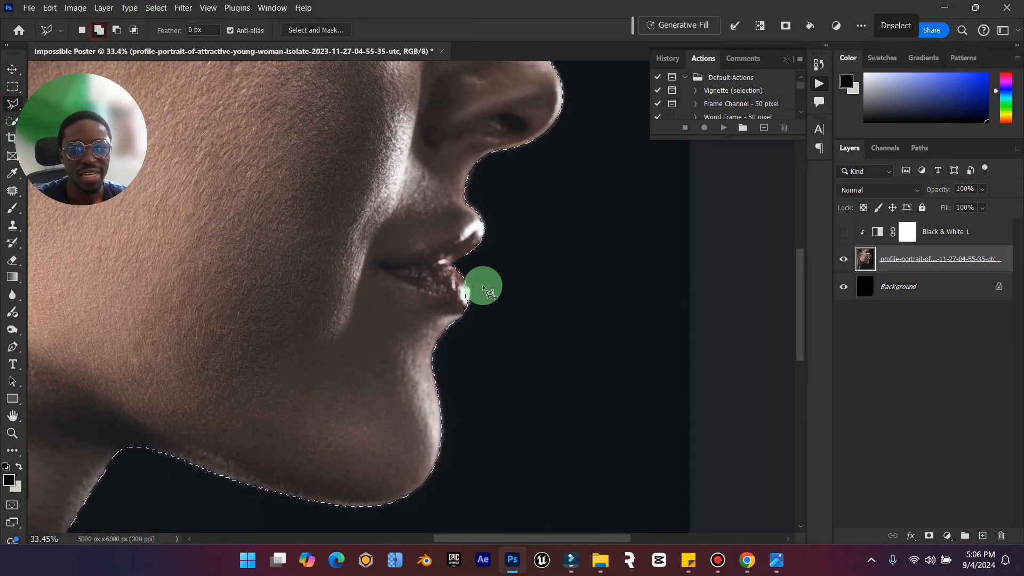
click(431, 337)
click(451, 326)
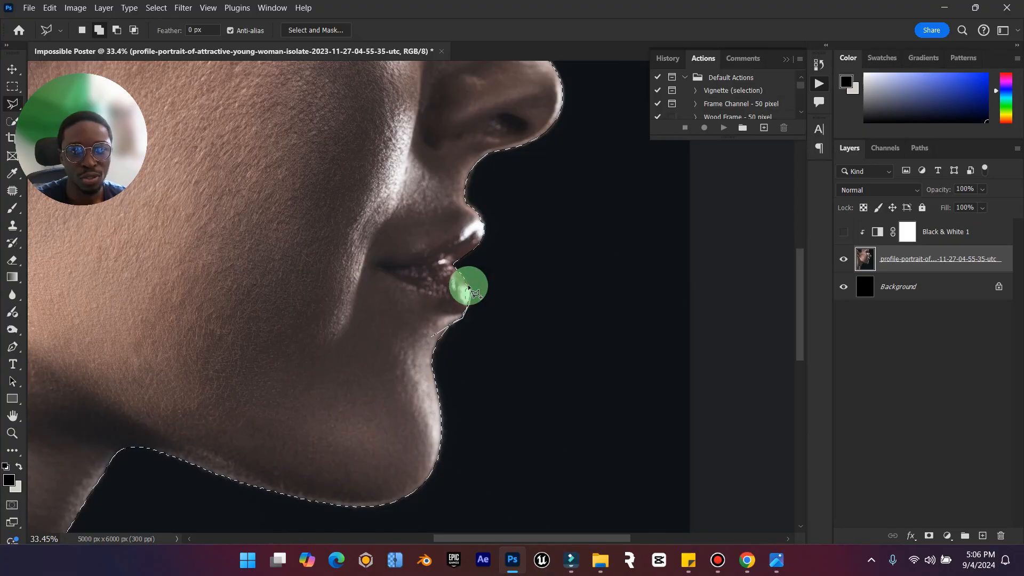
scroll(415, 245, up, 5)
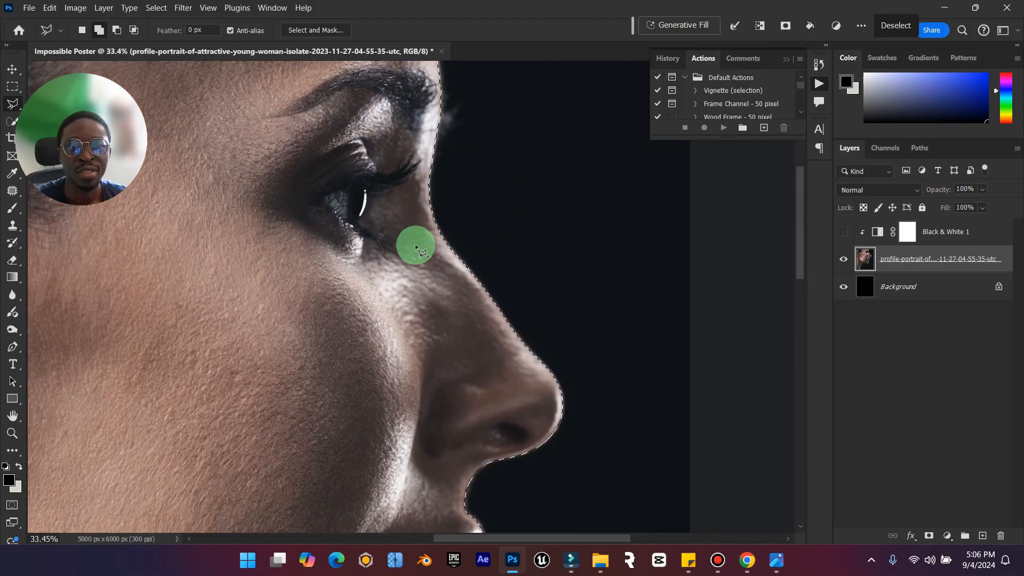
scroll(415, 246, up, 5)
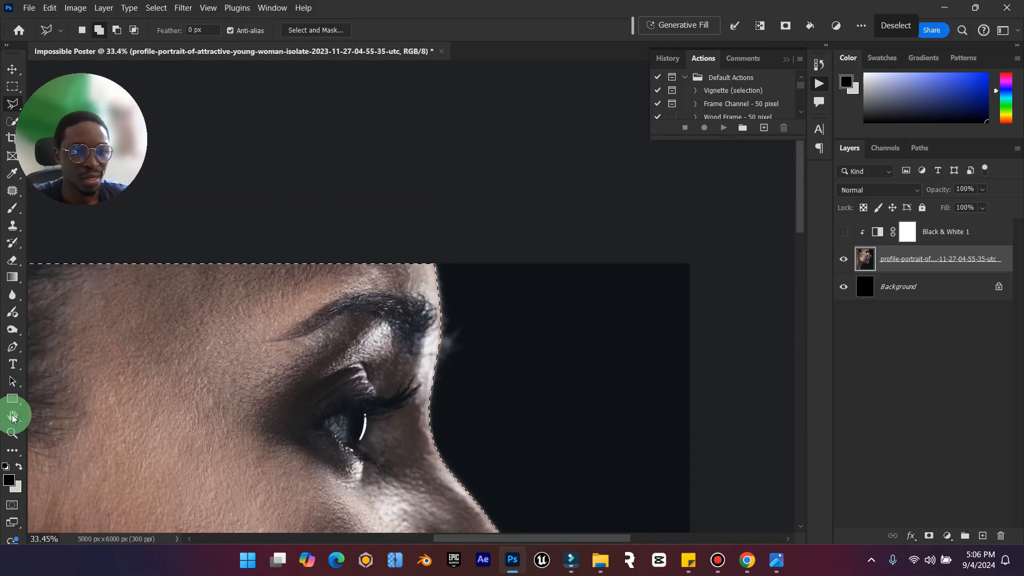
double_click(12, 416)
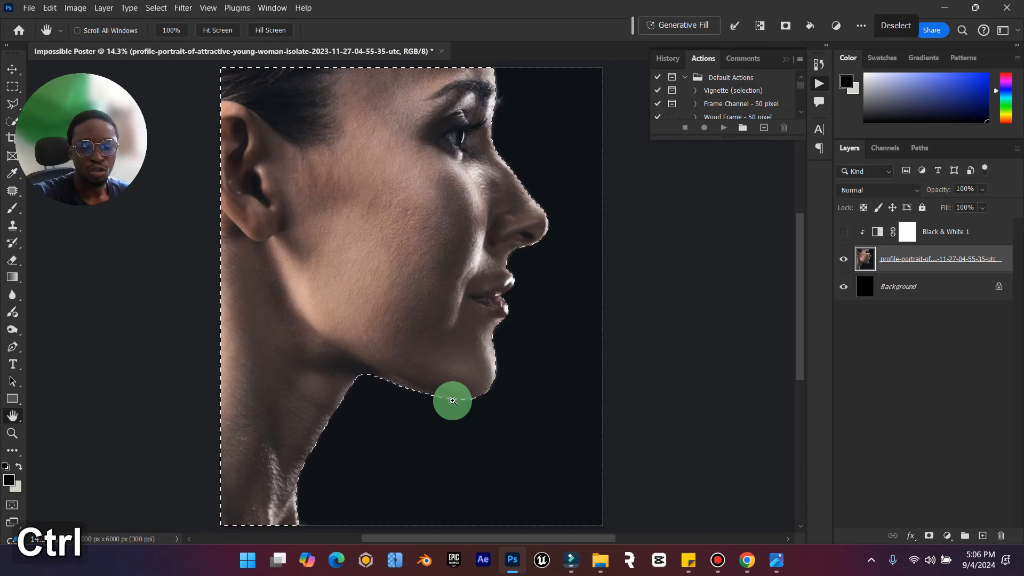
Copy the selected woman onto a new layer, and show the Black & White adjustment with the original portrait layer hidden.
key(ctrl+j)
click(847, 240)
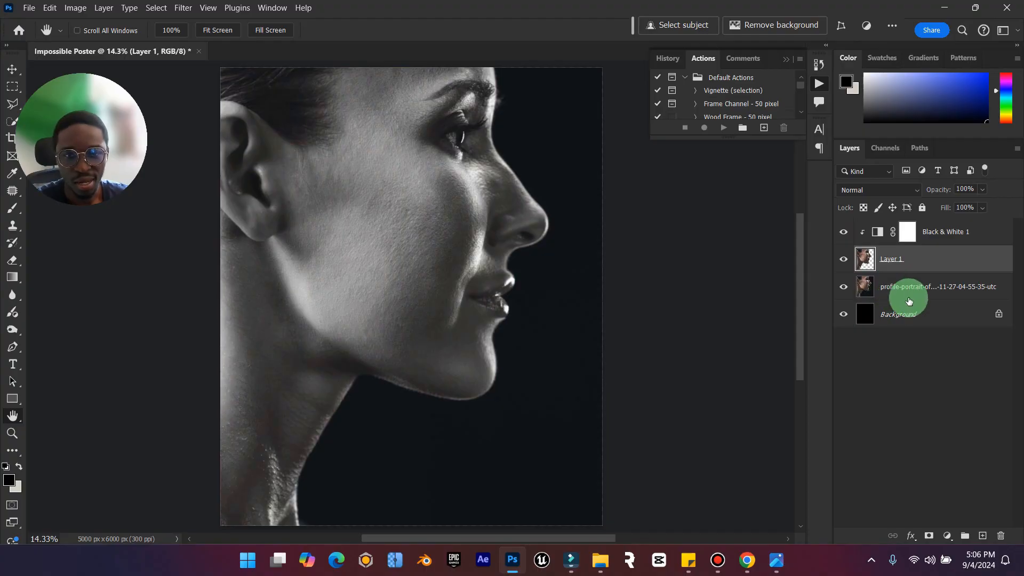
click(847, 290)
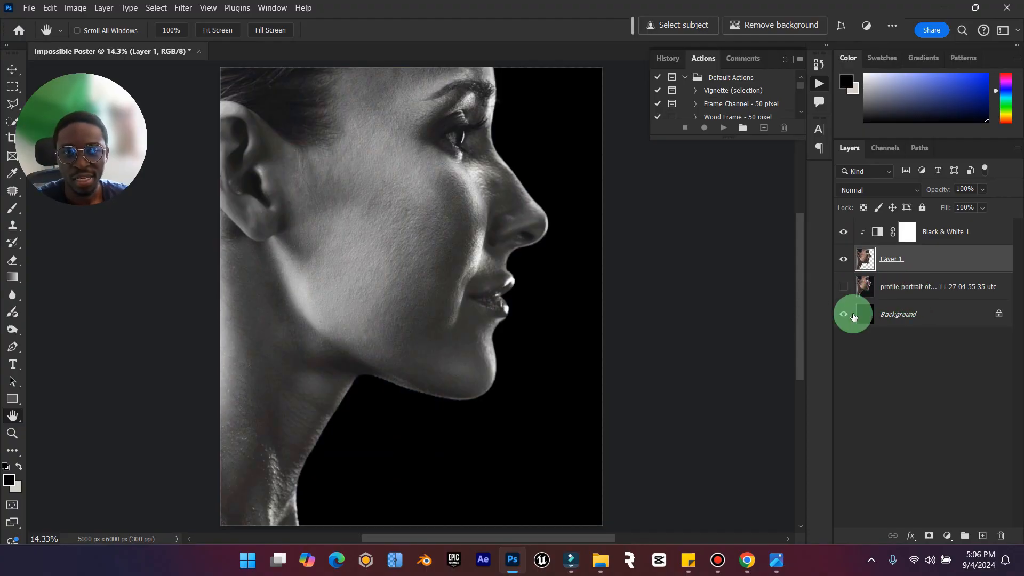
Add a Solid Color fill layer in dark grey #1b1717 directly above the Background, based on the reference poster's backdrop.
click(898, 319)
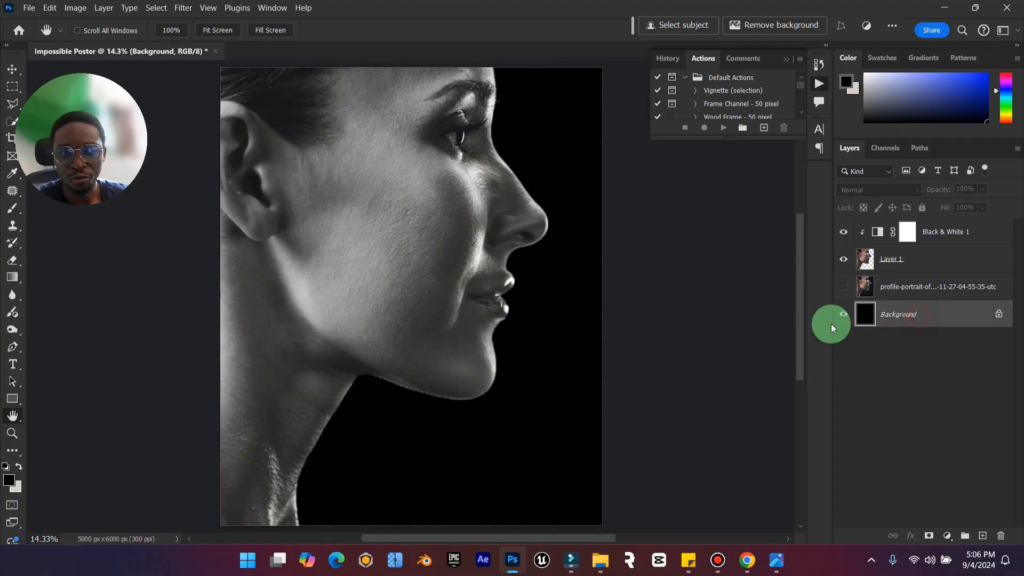
click(948, 536)
click(979, 308)
drag(744, 277, 776, 332)
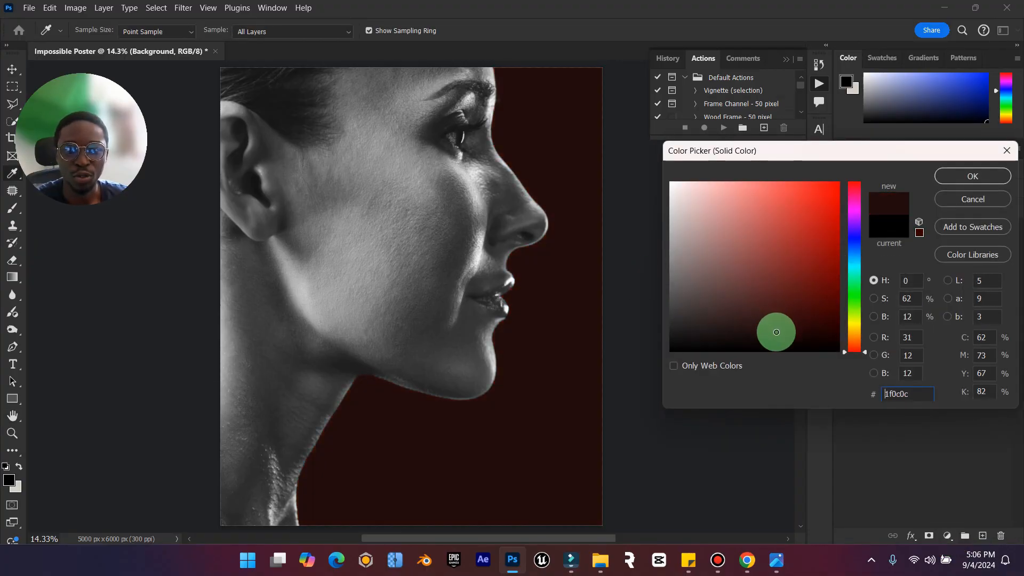
click(776, 560)
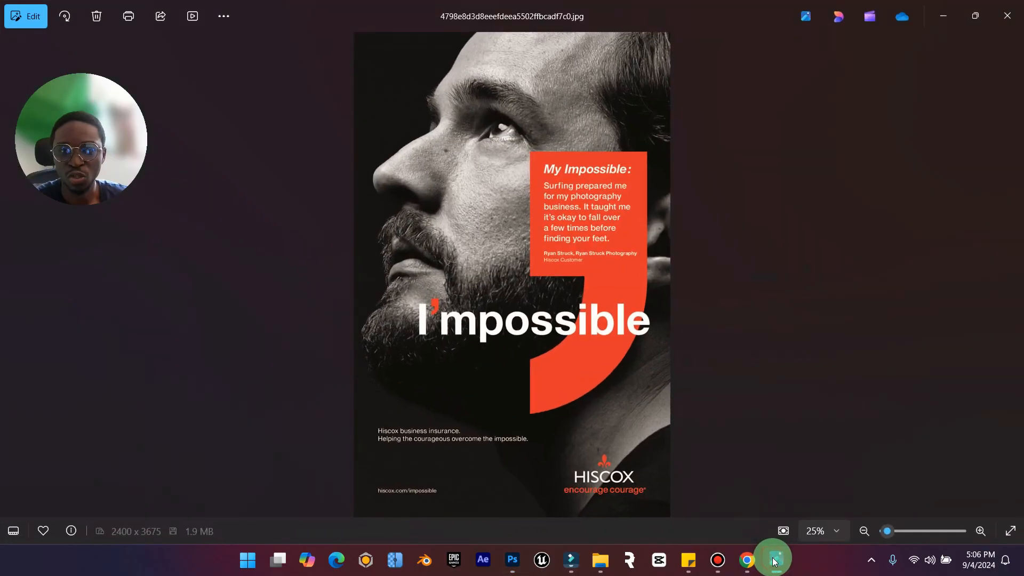
click(775, 561)
drag(706, 341, 696, 330)
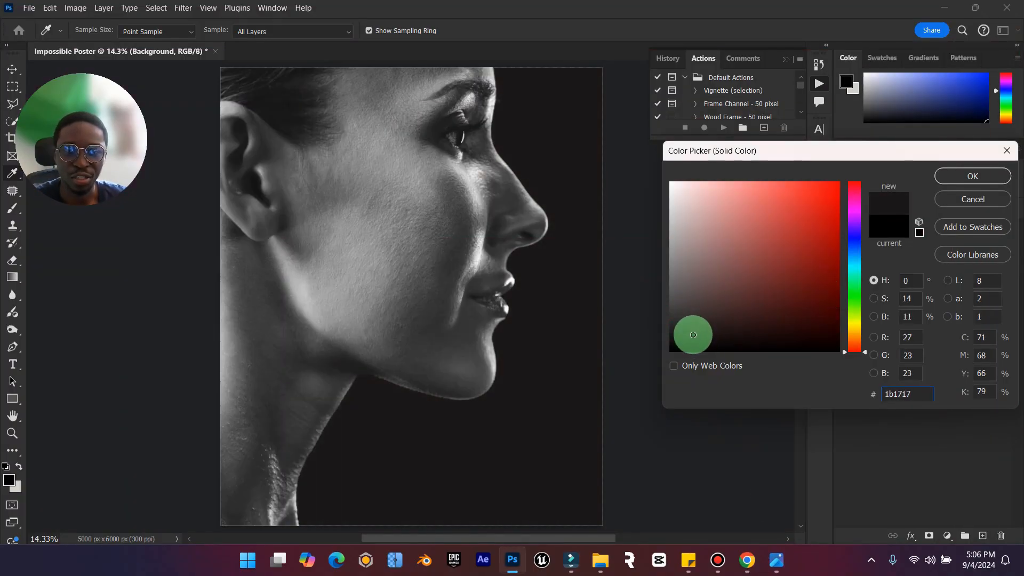
click(948, 176)
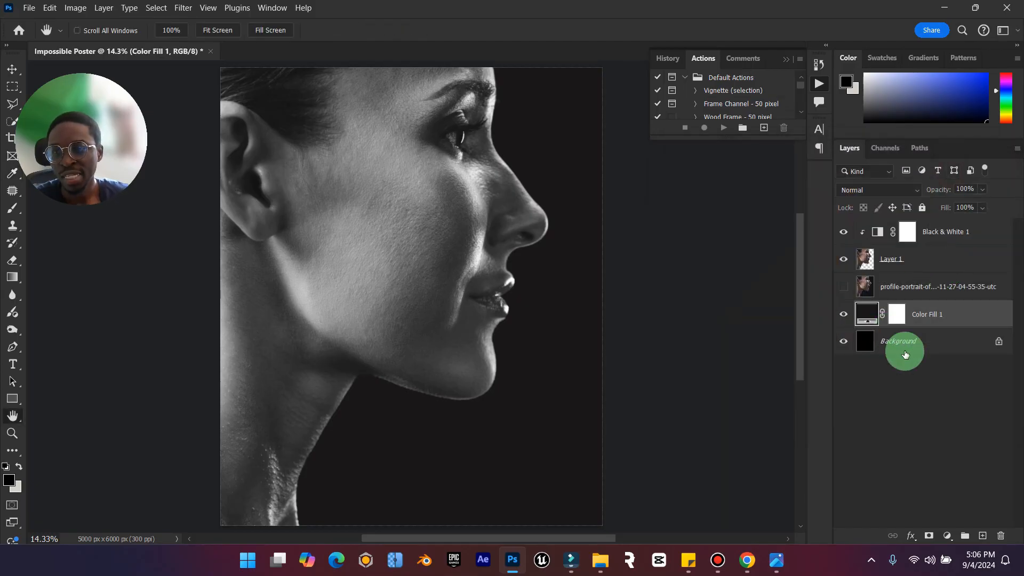
Add an empty layer above the color fill and set the foreground color to #222222.
click(946, 537)
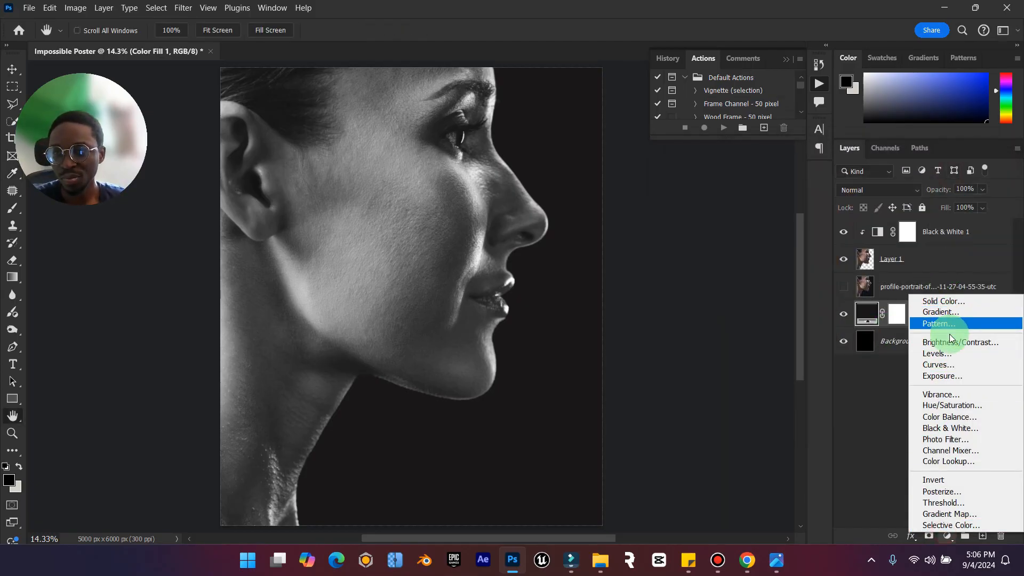
click(986, 543)
click(983, 540)
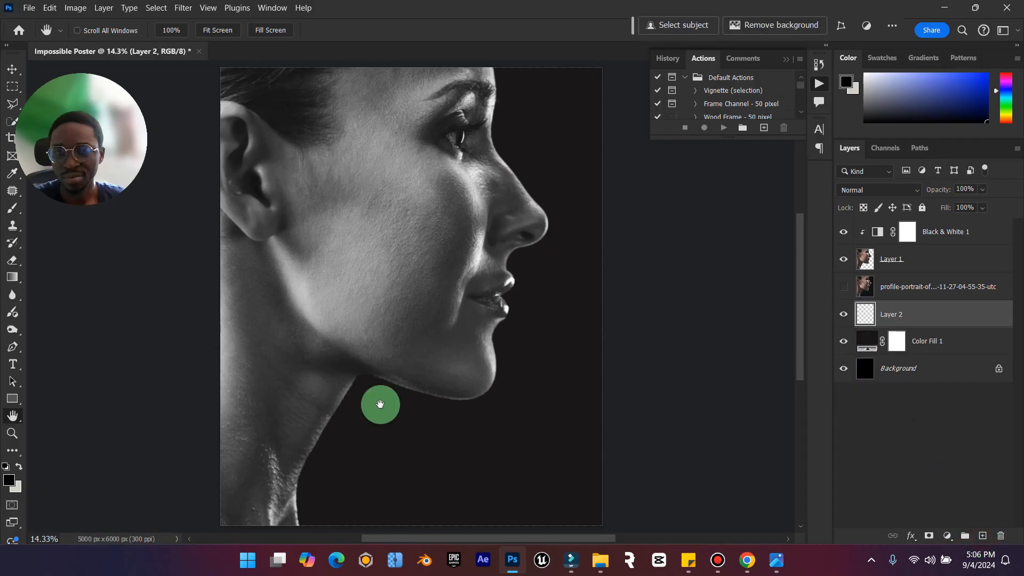
drag(112, 85, 747, 395)
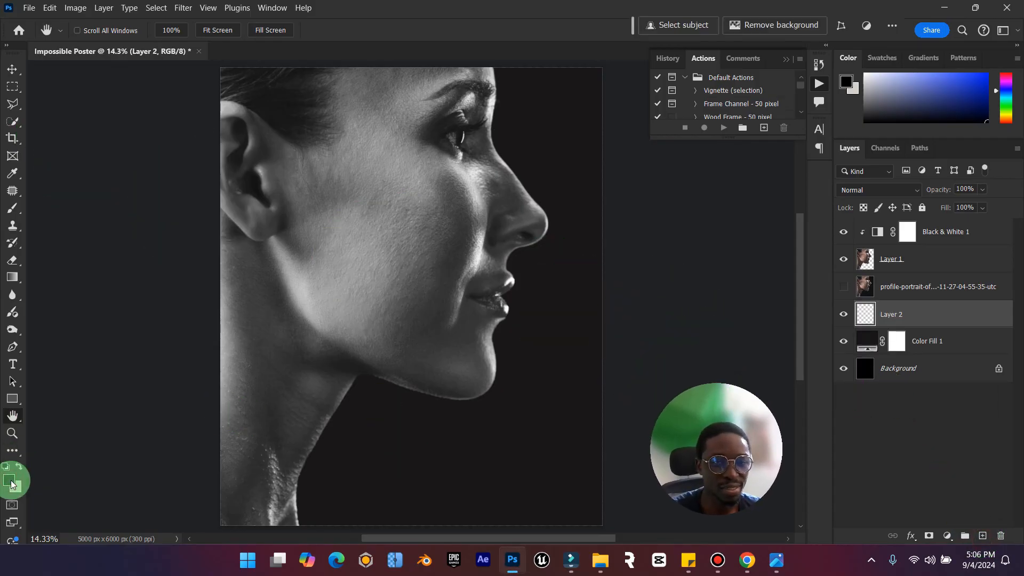
click(9, 481)
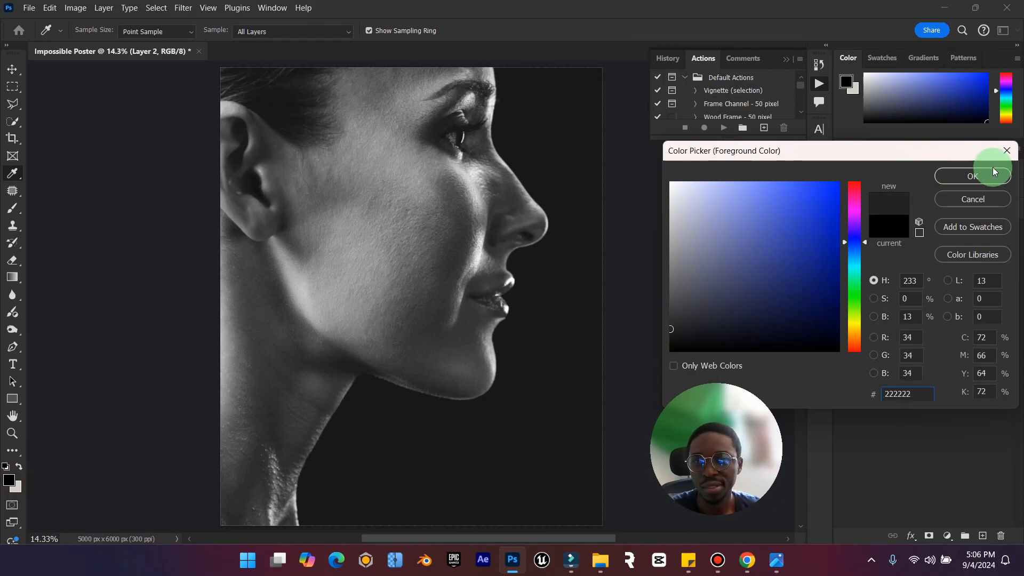
click(972, 176)
Paint a soft glow behind the profile near the canvas centre on the new layer, using a brush enlarged to 5000.
click(13, 208)
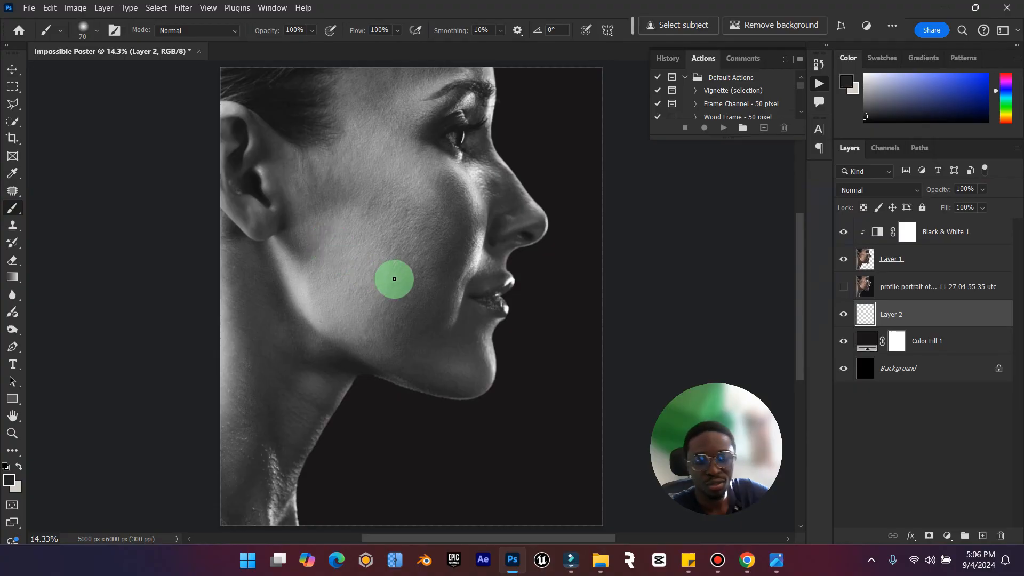
key(bracketright)
key(bracketright)
key(bracketright)
key(bracketright)
key(bracketright)
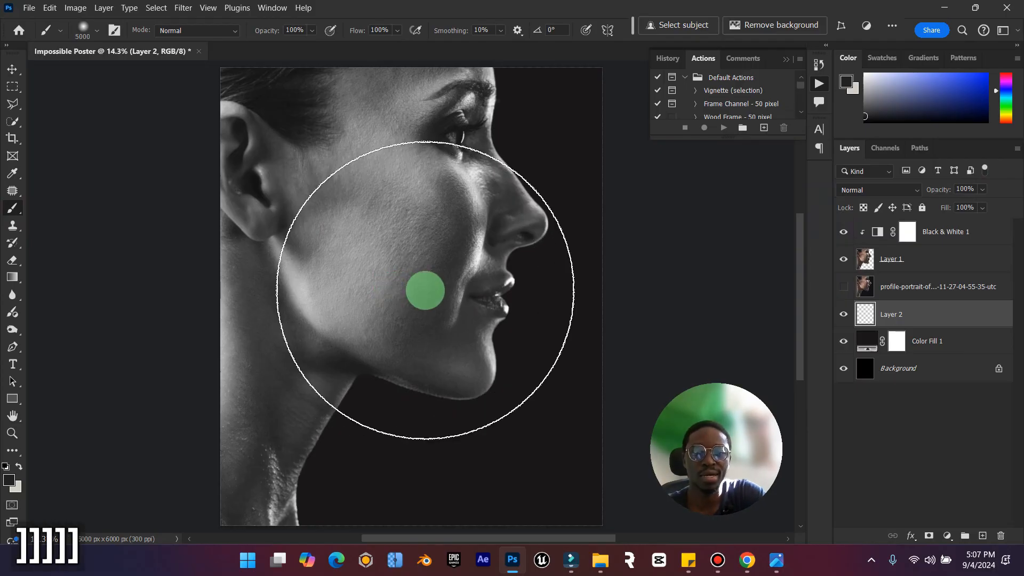
click(406, 273)
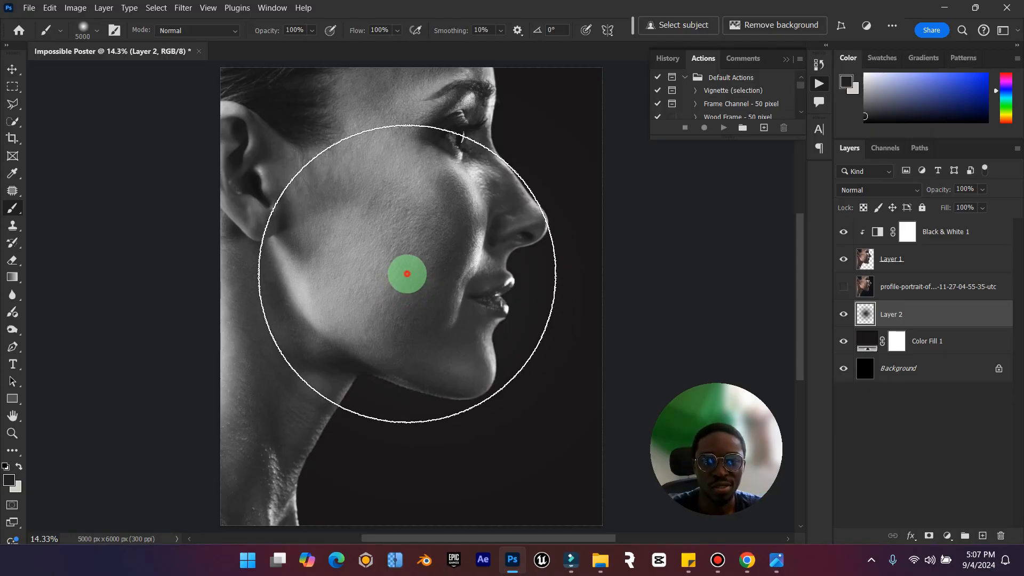
click(11, 70)
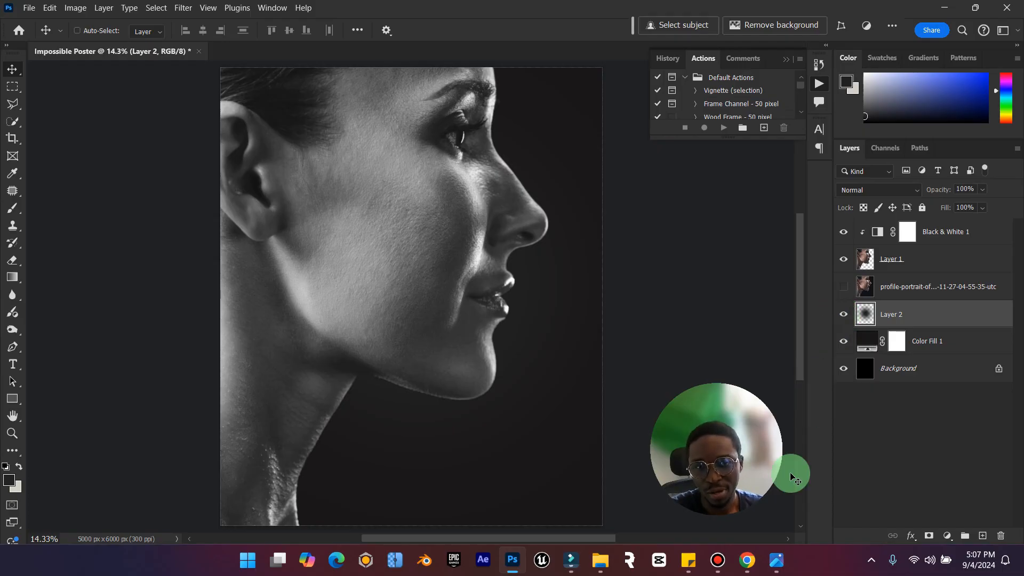
Add a new layer clipped to the cut-out woman and name it "shadow".
click(917, 258)
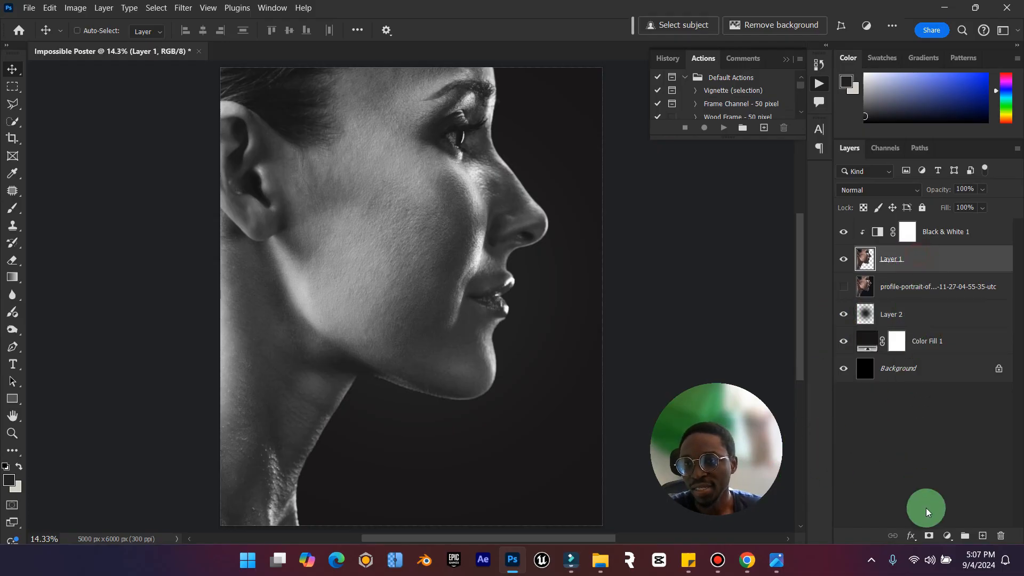
click(977, 546)
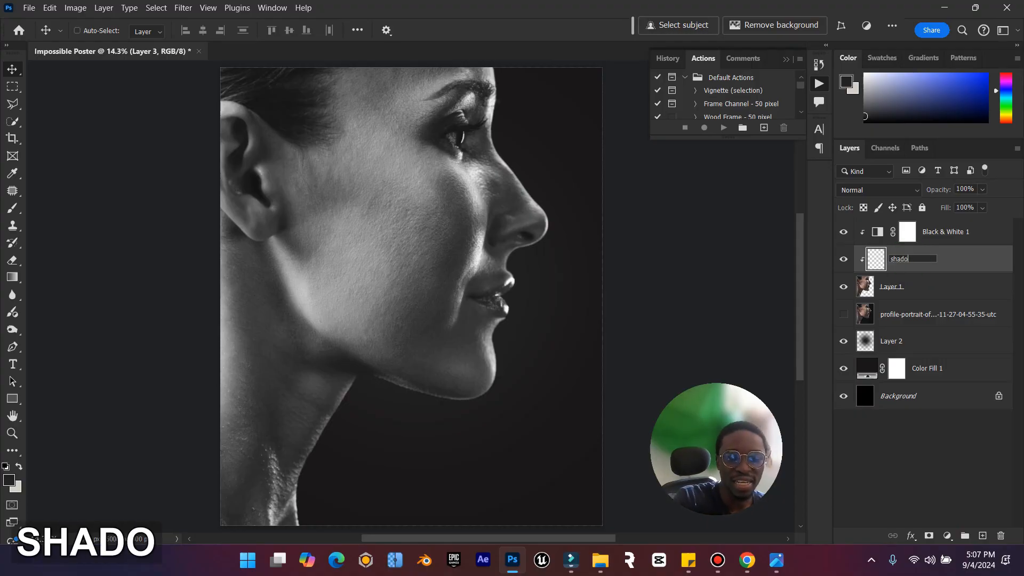
key(Return)
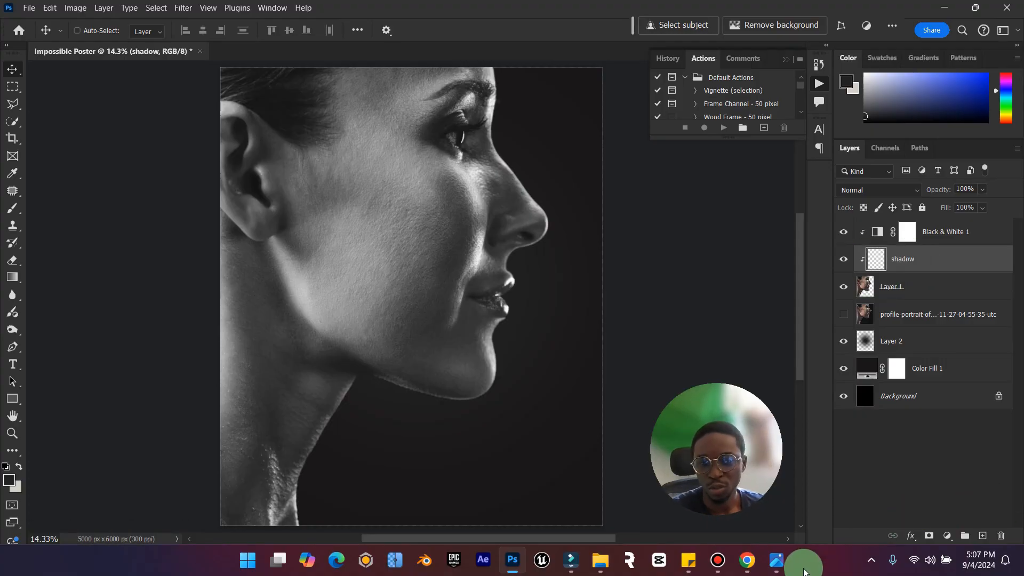
Check the reference poster, and brush a soft dark shadow over the woman's neck on the shadow layer, reducing the brush size to 4000.
click(785, 566)
click(785, 565)
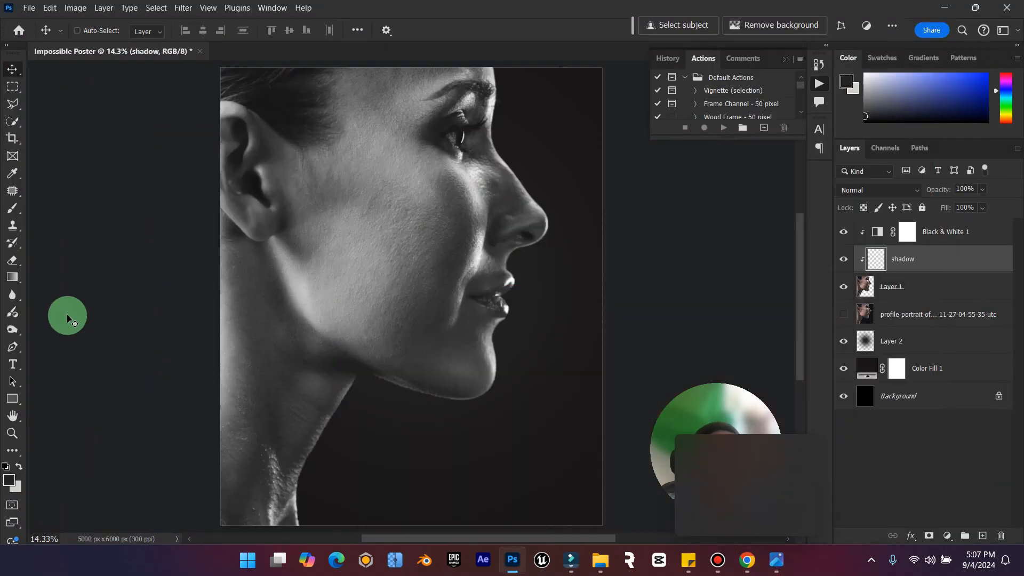
click(12, 210)
scroll(437, 430, down, 5)
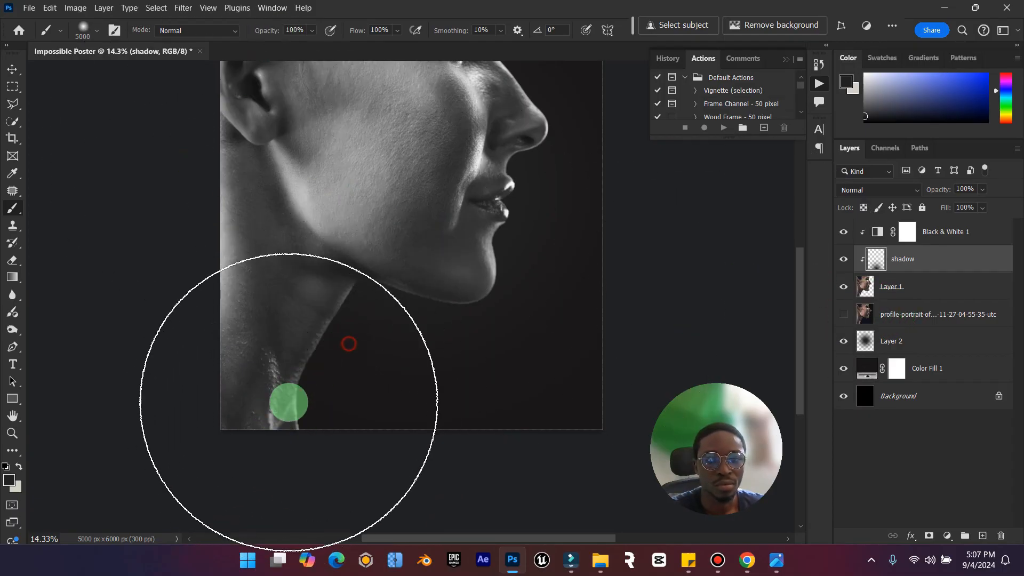
drag(286, 405, 312, 398)
key(bracketleft)
key(bracketleft)
key(bracketleft)
key(bracketleft)
key(bracketleft)
key(bracketleft)
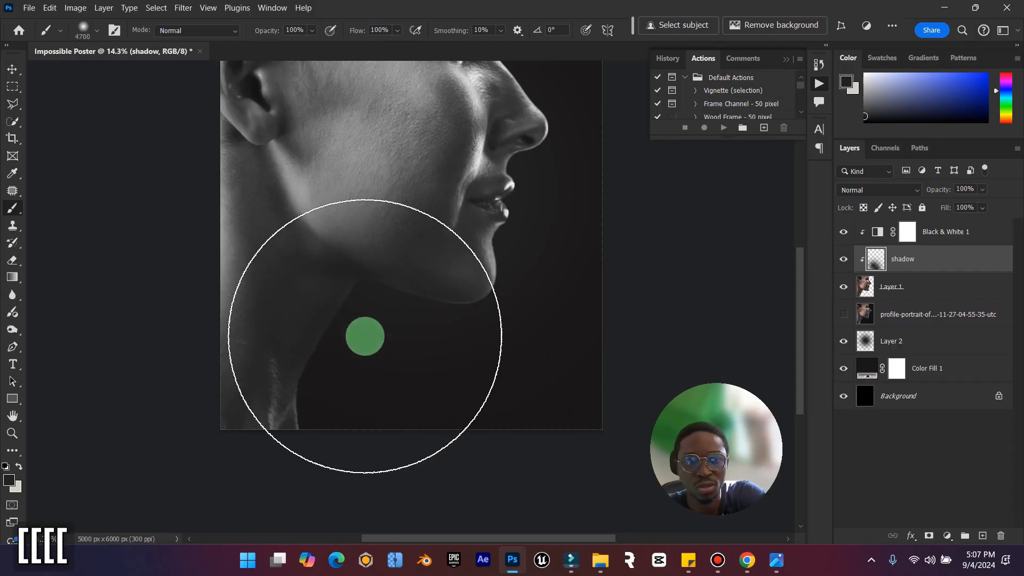
key(bracketleft)
key(bracketleft)
key(bracketleft)
key(bracketleft)
Move the shadow layer above the Black & White adjustment and darken the neck and jaw further with a 3600 brush.
drag(875, 257, 930, 231)
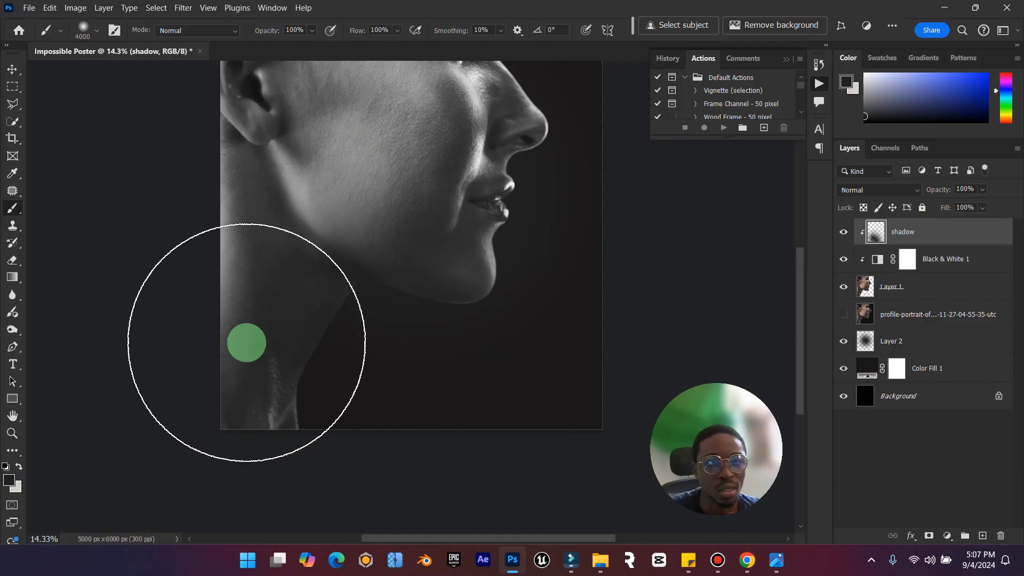
key(bracketleft)
key(bracketleft)
key(bracketleft)
key(bracketleft)
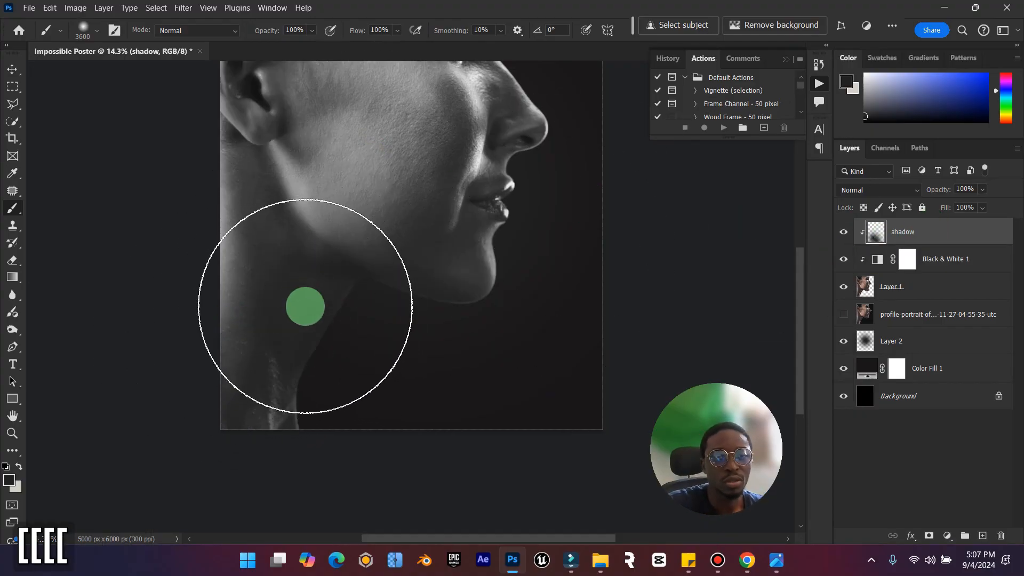
mouse_move(305, 306)
mouse_down()
mouse_move(323, 338)
mouse_move(258, 395)
mouse_move(265, 471)
mouse_move(381, 360)
mouse_move(498, 383)
mouse_up()
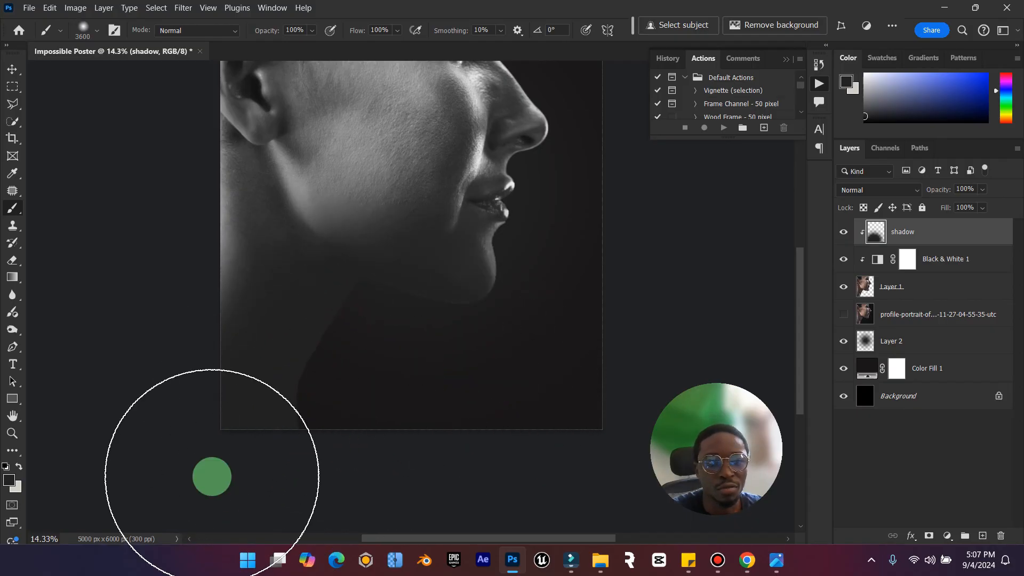
Set the foreground color to black #000000.
click(9, 487)
drag(709, 340, 933, 416)
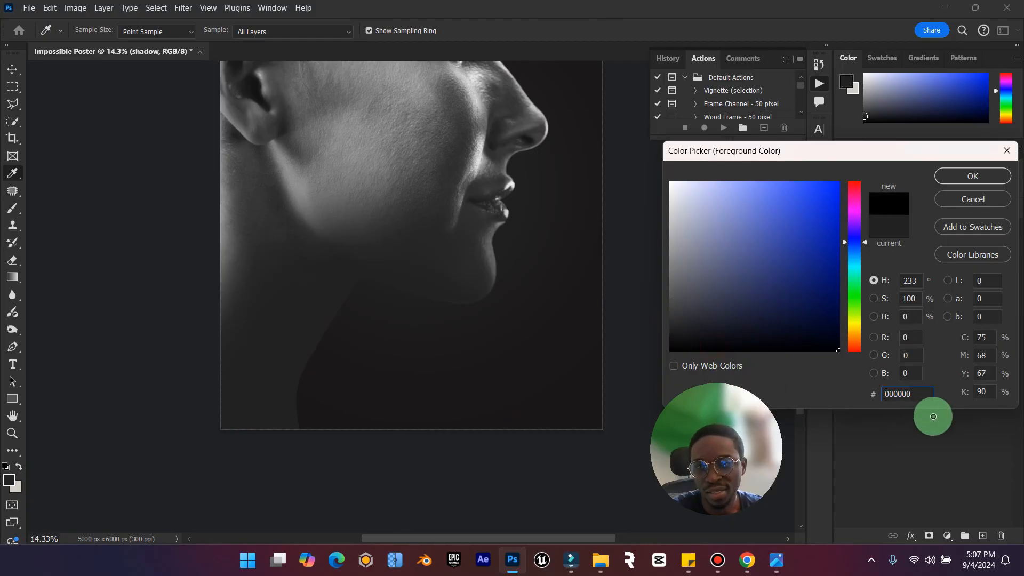
click(1010, 176)
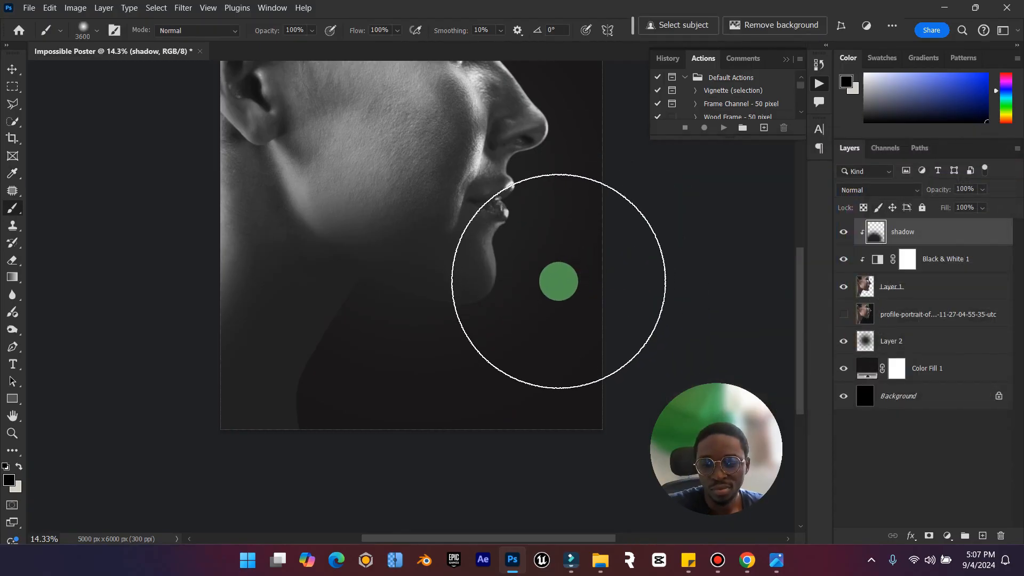
Delete the shadow layer and add a new empty layer above Black & White 1, clipped to the cut-out woman.
key(Delete)
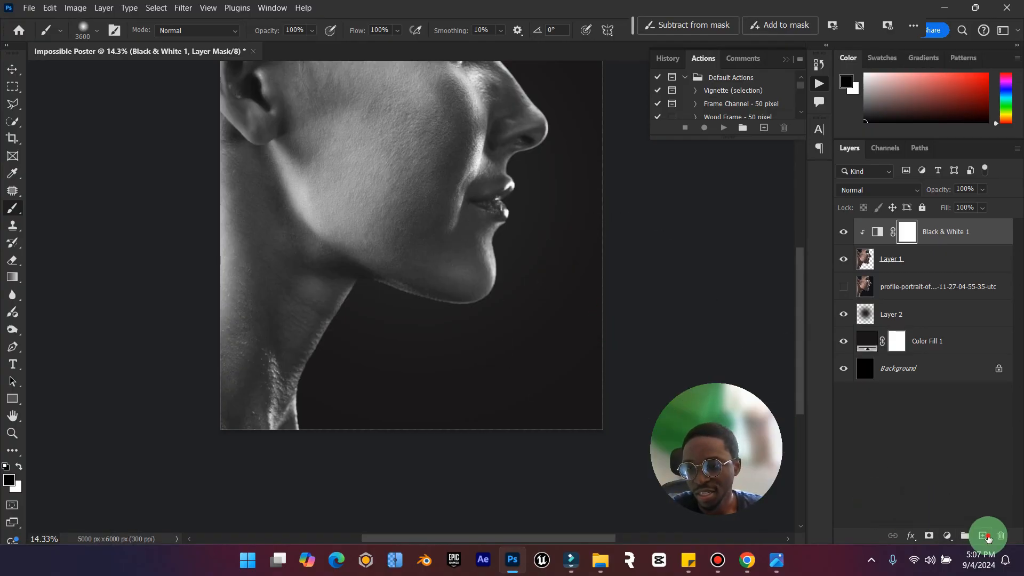
click(988, 538)
right_click(969, 235)
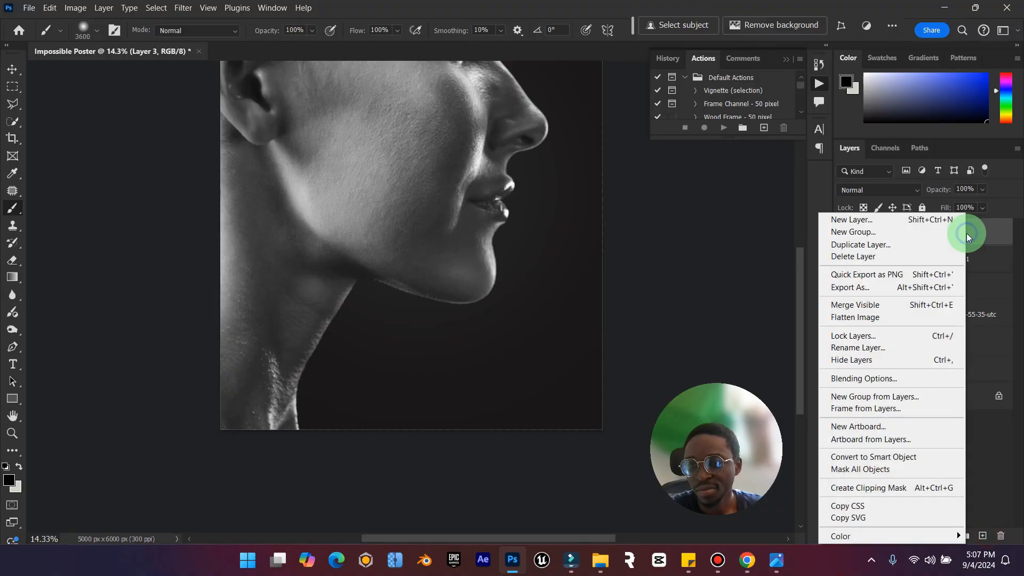
click(867, 489)
Brush soft black shading over the woman's neck and lower jaw with the 3600 brush, checking against the reference poster and undoing excess strokes.
mouse_move(320, 443)
mouse_down()
mouse_move(276, 347)
mouse_move(213, 431)
mouse_move(288, 303)
mouse_move(461, 384)
mouse_up()
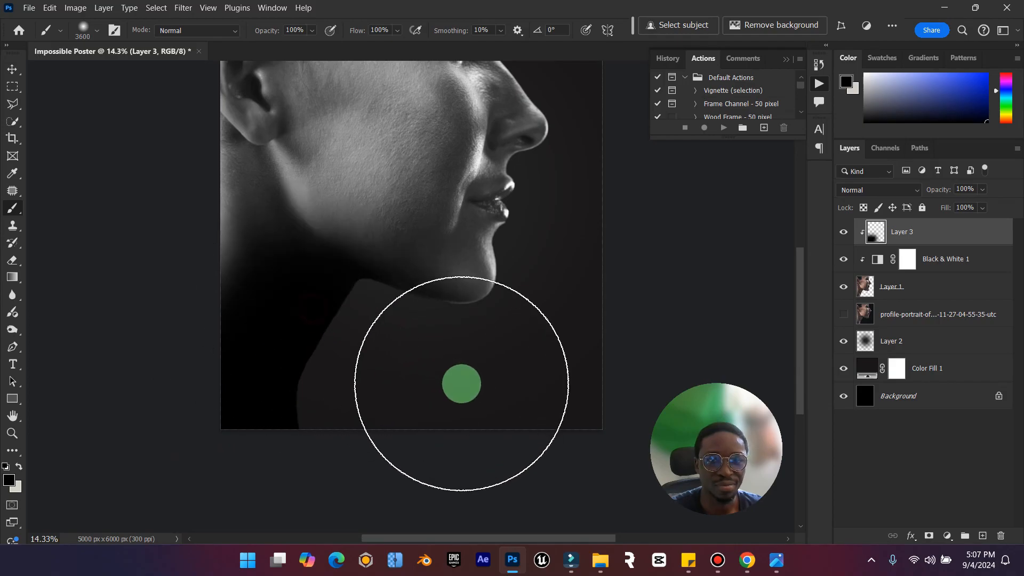
click(791, 566)
click(783, 563)
mouse_move(216, 448)
mouse_down()
mouse_move(258, 340)
mouse_move(172, 439)
mouse_move(152, 270)
mouse_up()
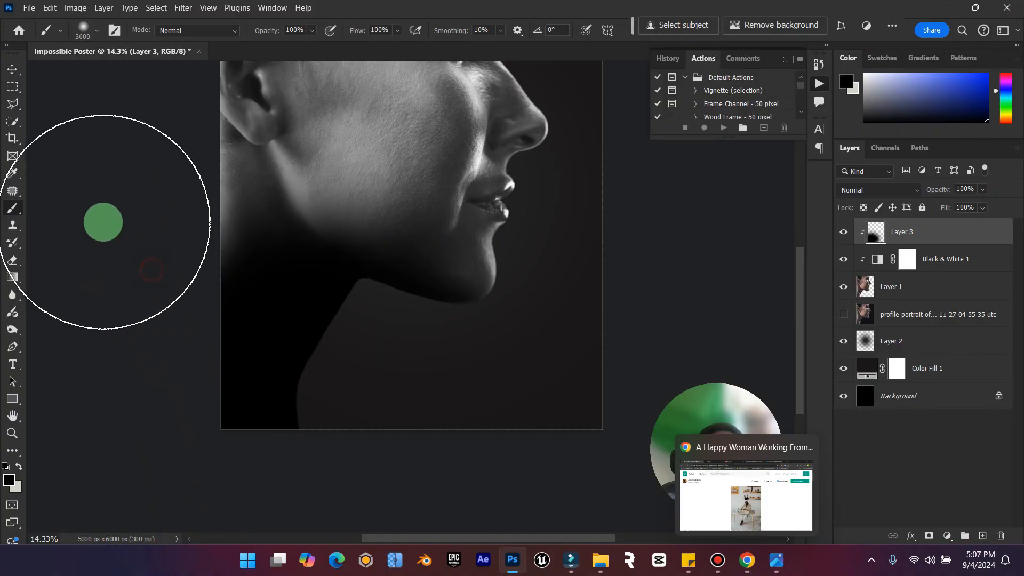
scroll(103, 222, up, 5)
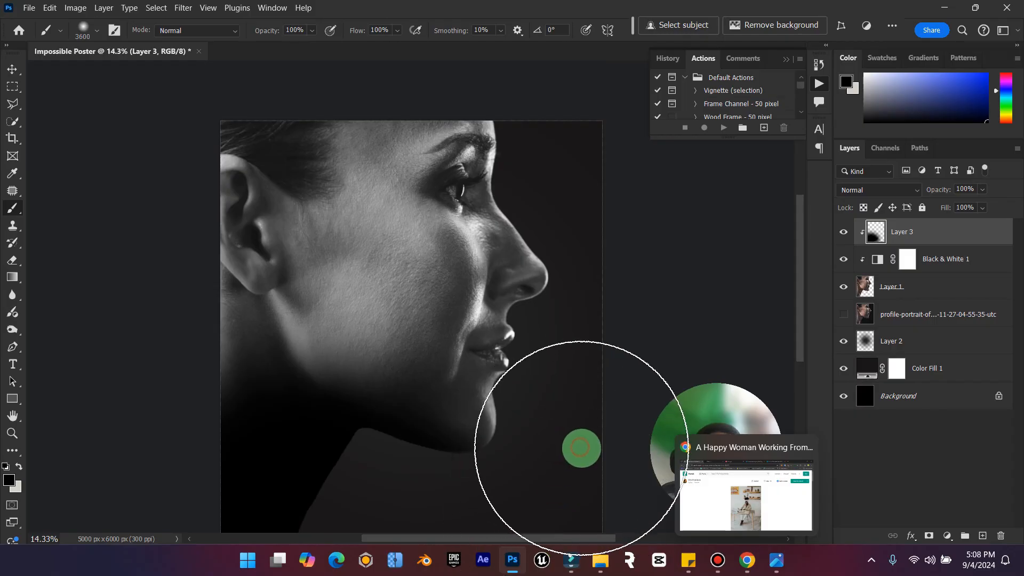
scroll(534, 459, down, 2)
key(ctrl+z)
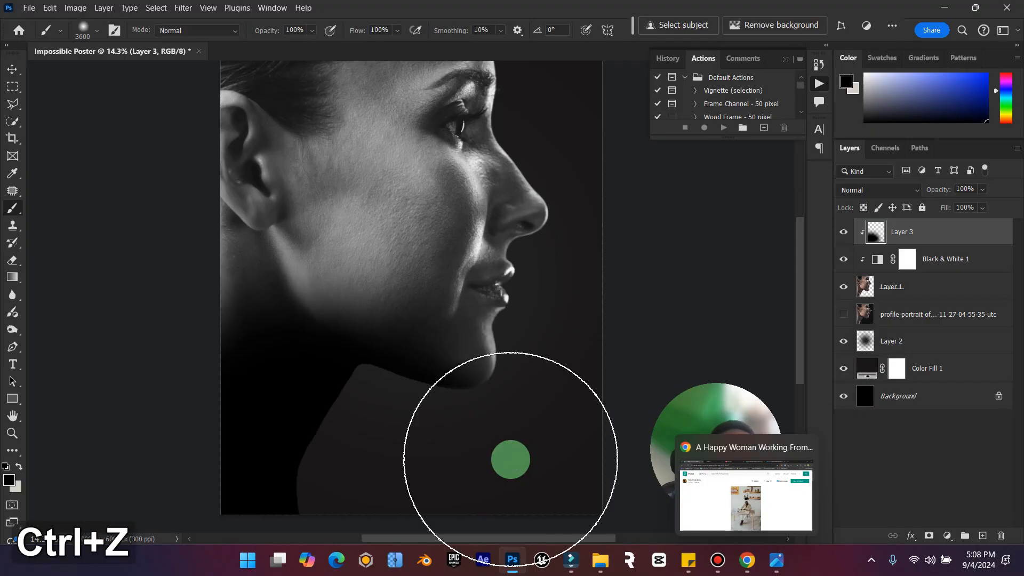
scroll(482, 414, down, 3)
mouse_move(444, 361)
mouse_down()
mouse_move(402, 386)
mouse_move(473, 343)
mouse_up()
Set the clipped shading layer to Multiply with 68% opacity and 67% fill.
double_click(13, 416)
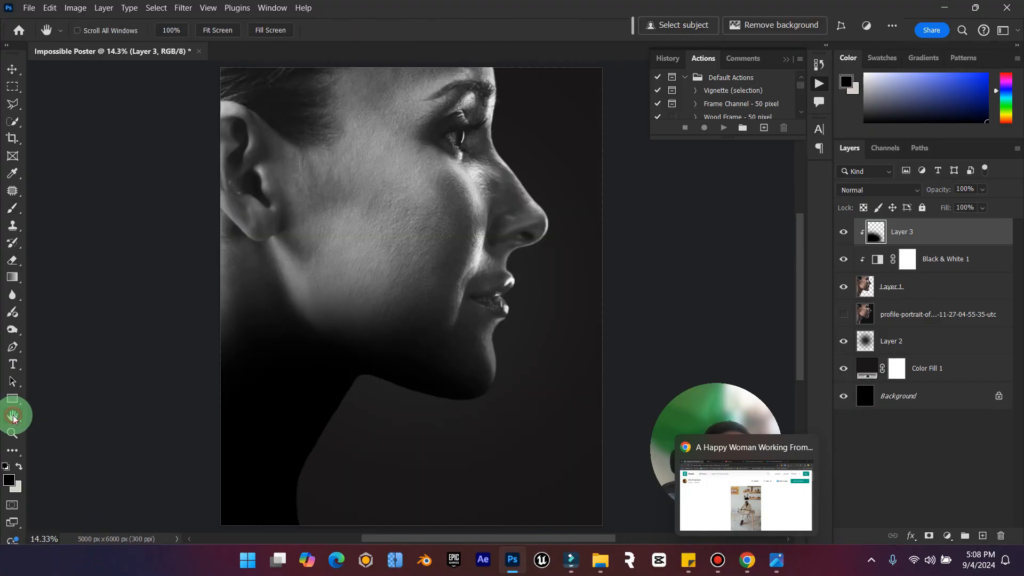
click(907, 189)
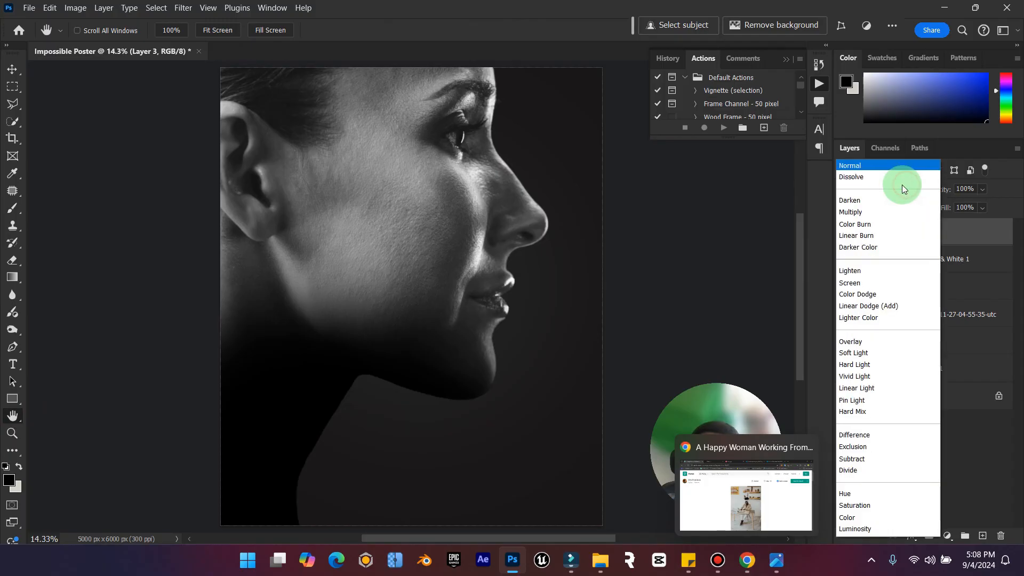
click(884, 212)
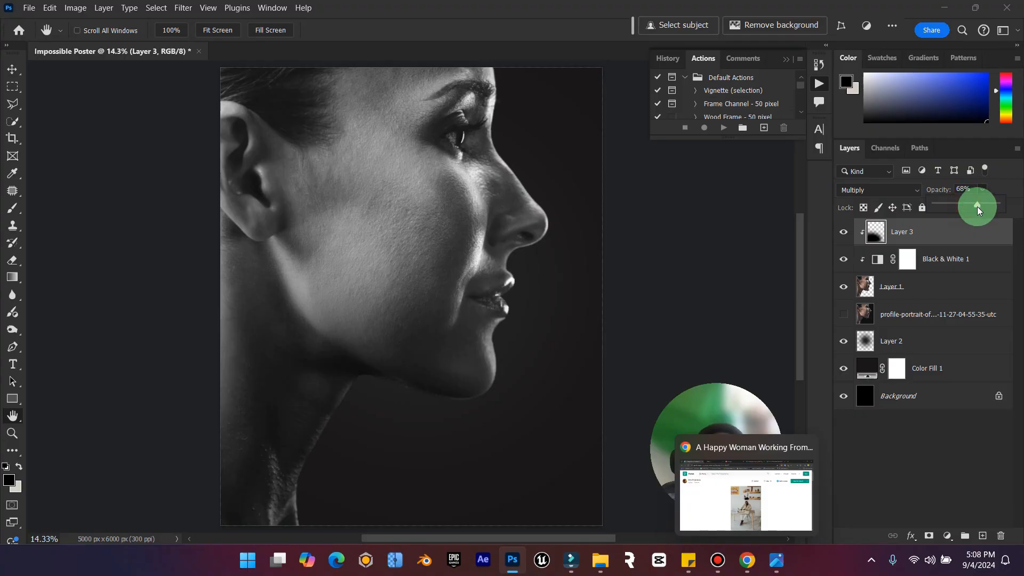
click(974, 263)
click(976, 225)
click(981, 225)
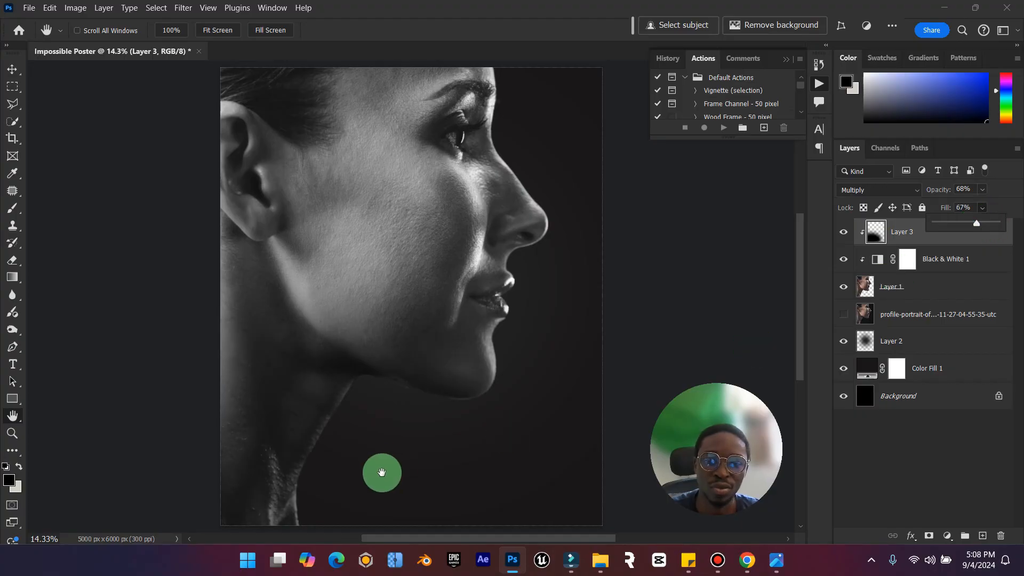
Soften the cut-out edge on Layer 1 along the neck and under the jaw with the Blur tool at size 300.
click(3, 434)
drag(343, 400, 369, 366)
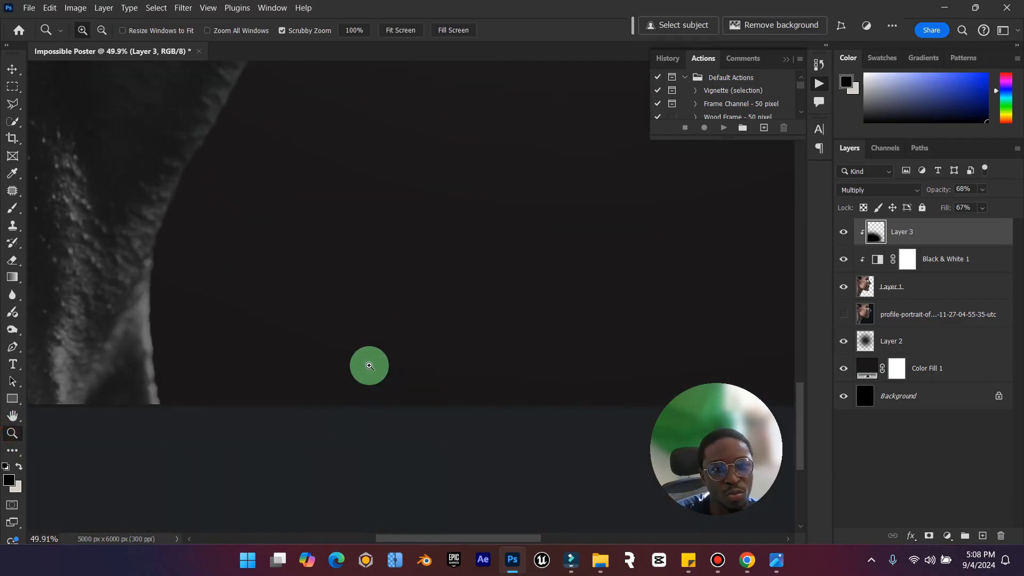
click(872, 297)
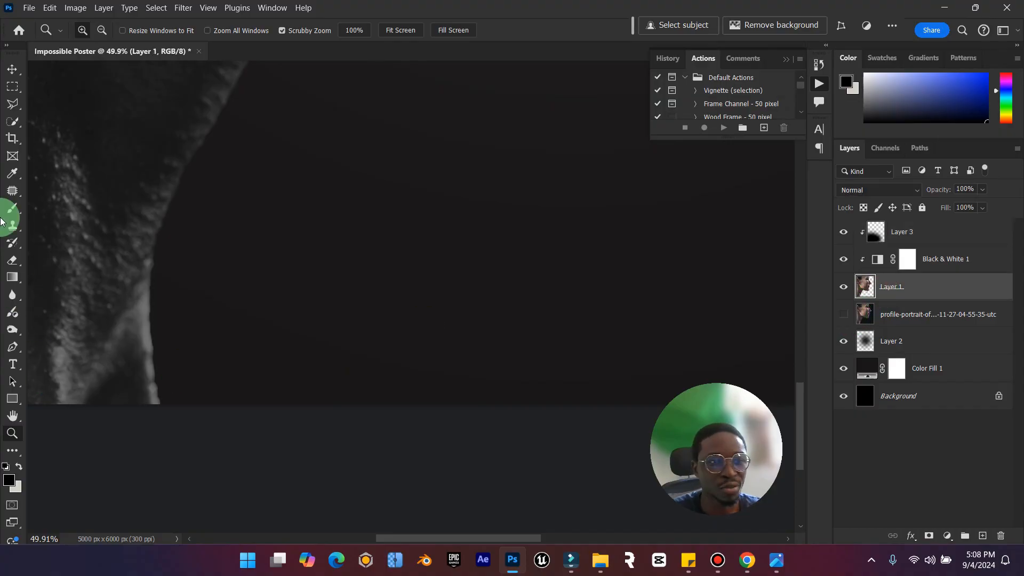
drag(13, 298, 88, 300)
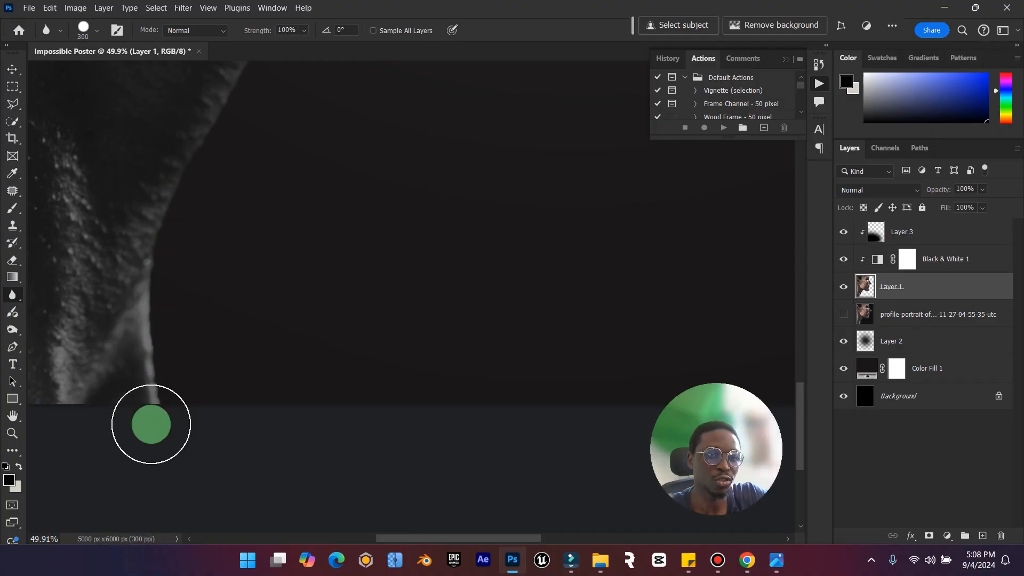
scroll(161, 243, up, 2)
drag(150, 407, 152, 395)
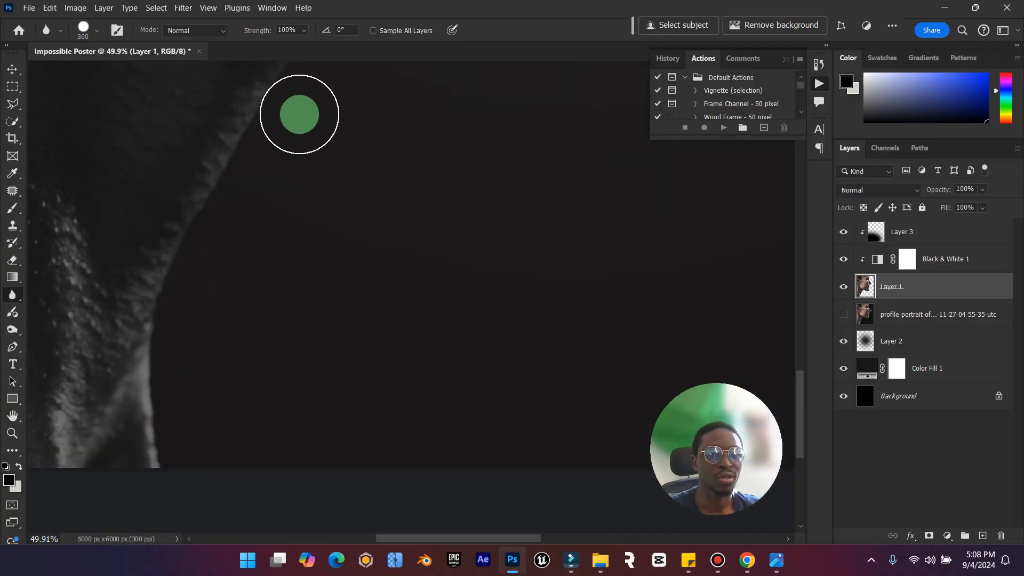
scroll(288, 160, up, 4)
scroll(327, 199, up, 2)
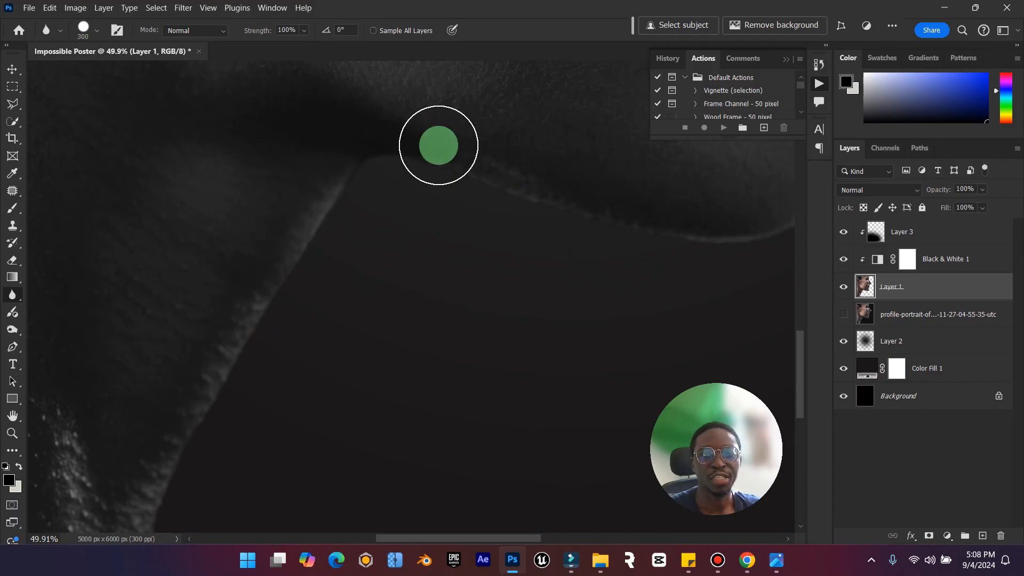
mouse_move(638, 240)
mouse_down()
mouse_move(341, 145)
mouse_move(513, 206)
mouse_up()
drag(522, 539, 612, 519)
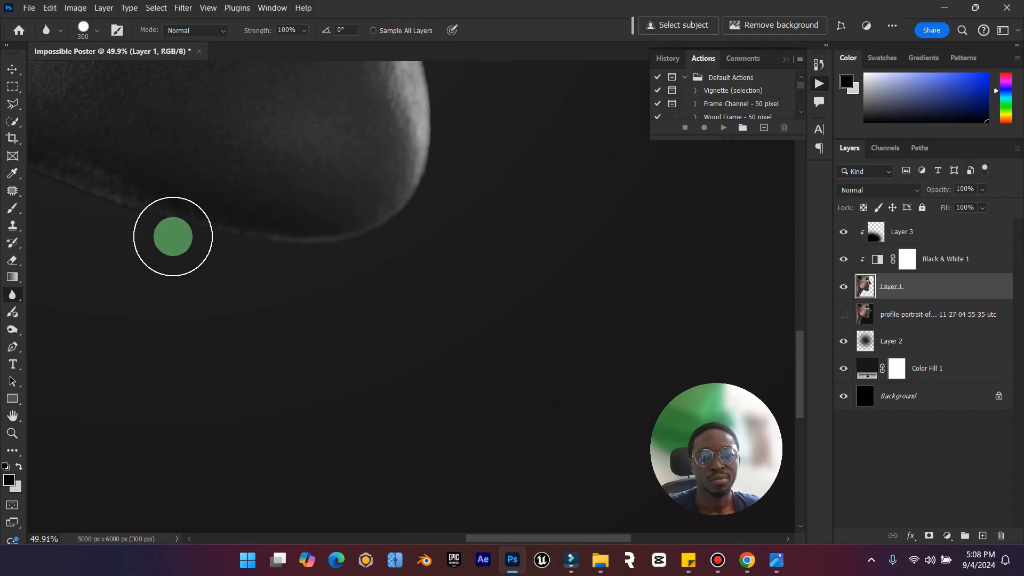
Continue blurring the cut-out edge up the profile from the chin past the lips and nose to the forehead.
scroll(447, 317, up, 3)
scroll(447, 317, up, 2)
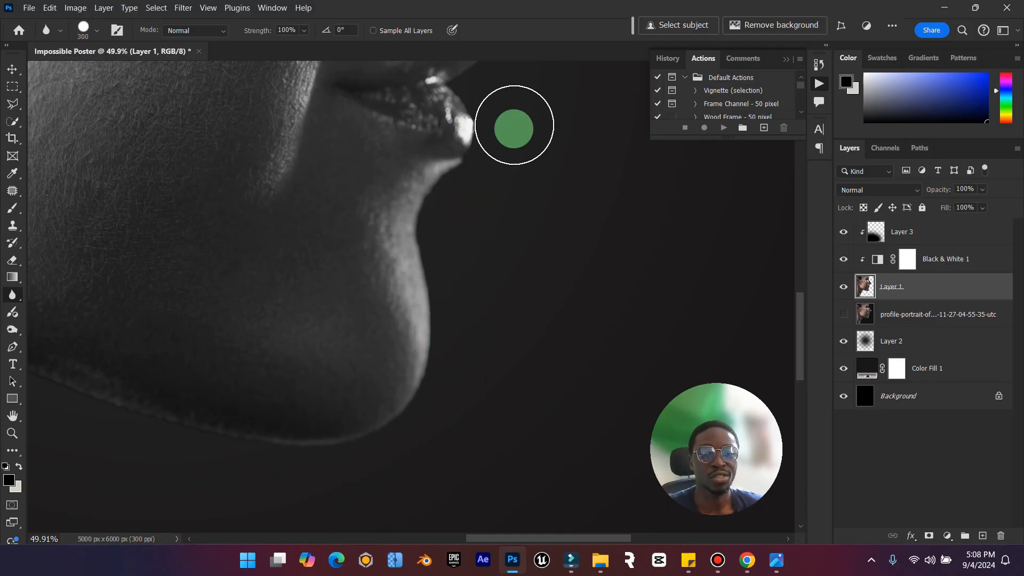
scroll(440, 232, up, 5)
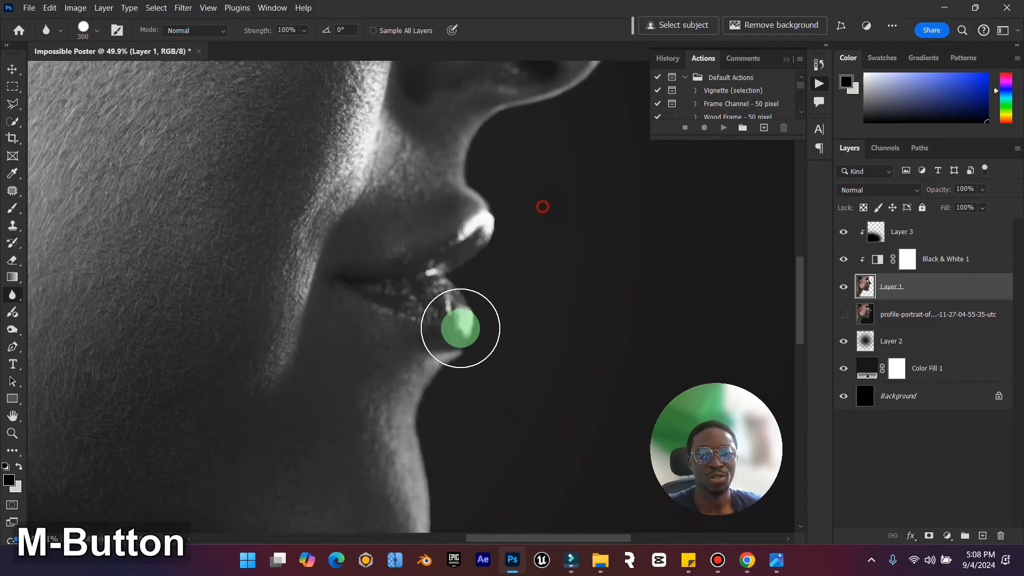
scroll(505, 284, up, 8)
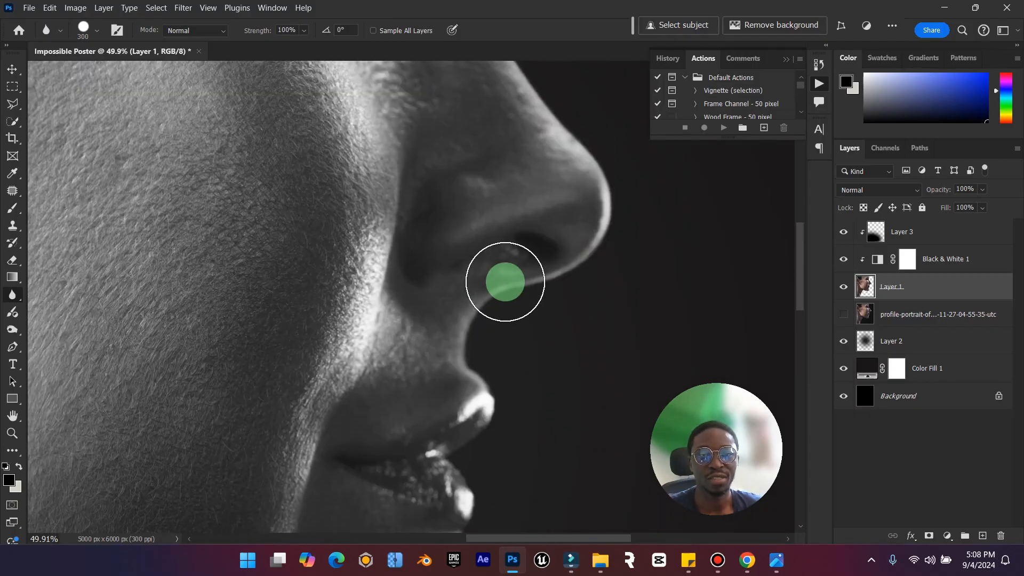
scroll(464, 224, up, 5)
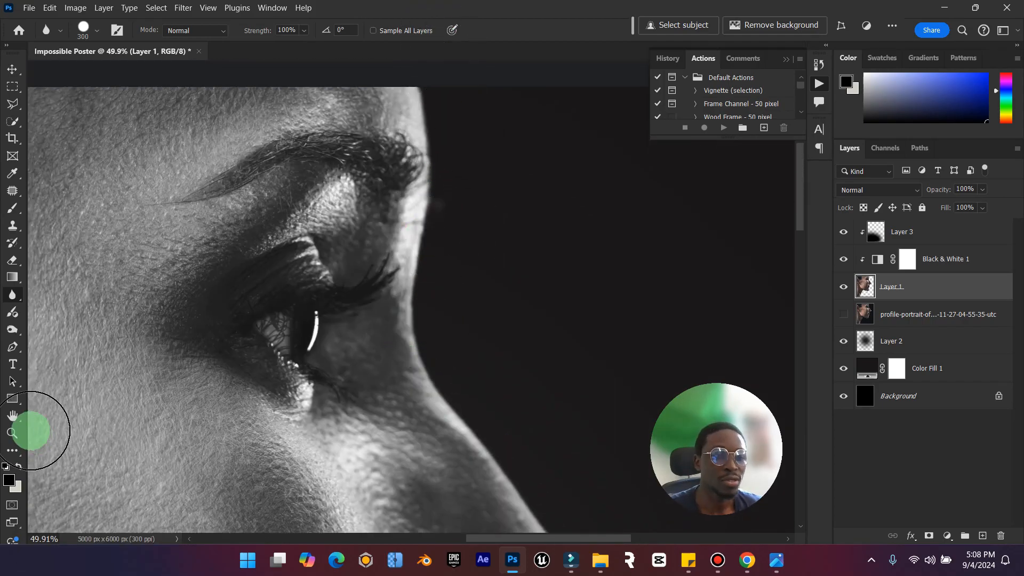
double_click(16, 415)
Check the reference poster, and add the title text "I'MPOSSIBLE" over the woman's neck.
click(12, 69)
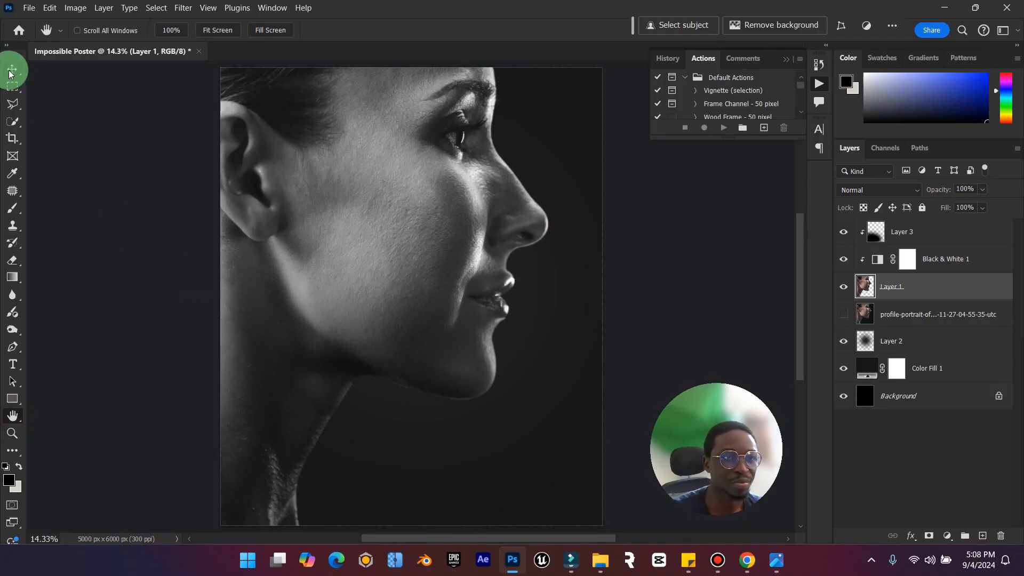
click(780, 561)
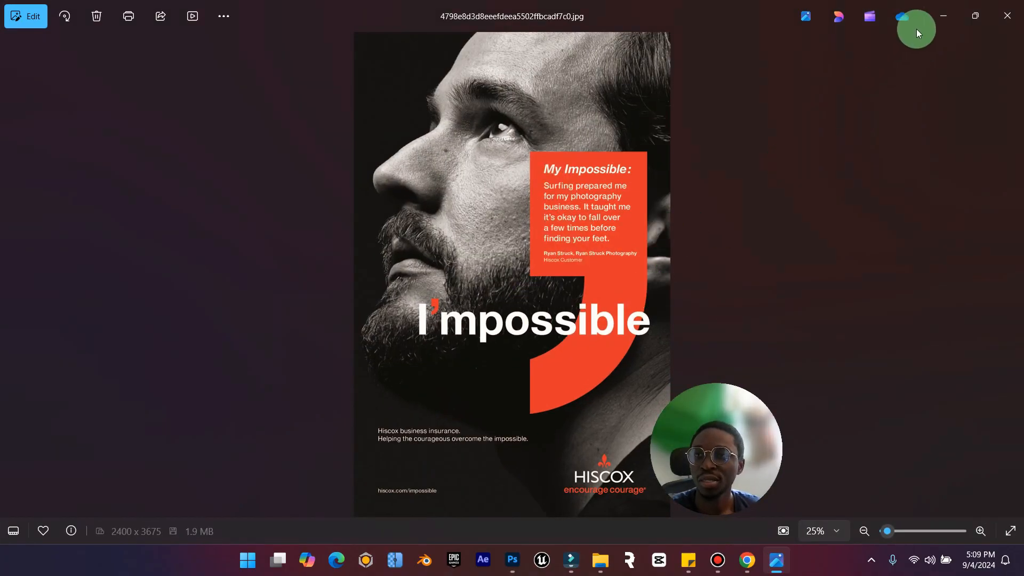
click(952, 16)
click(778, 560)
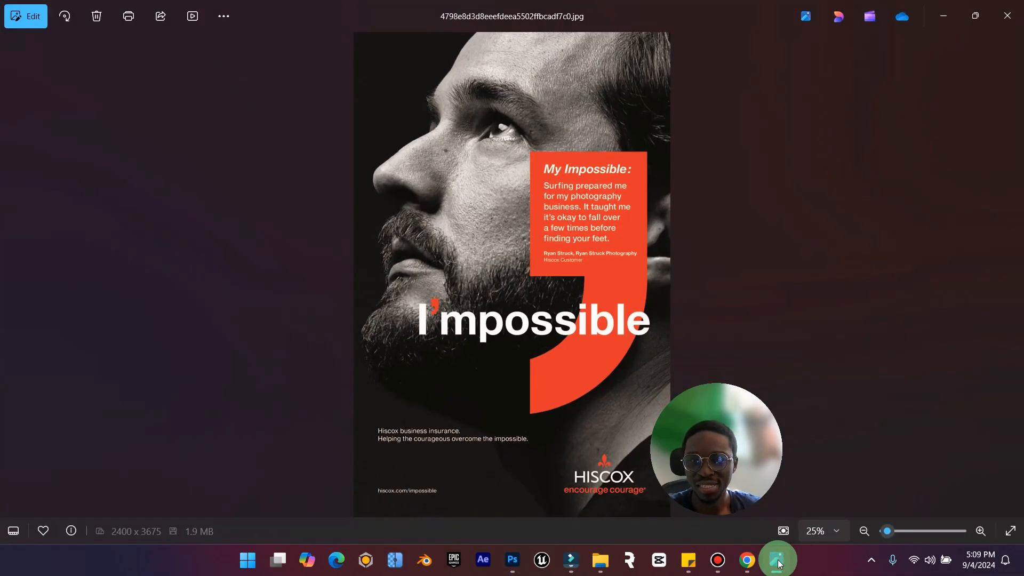
click(778, 560)
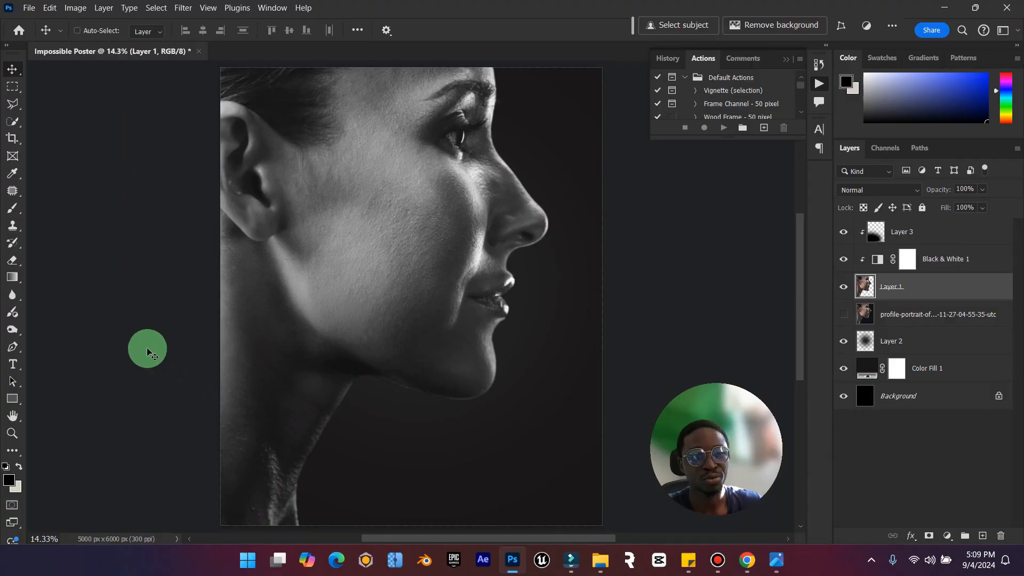
click(13, 364)
click(358, 388)
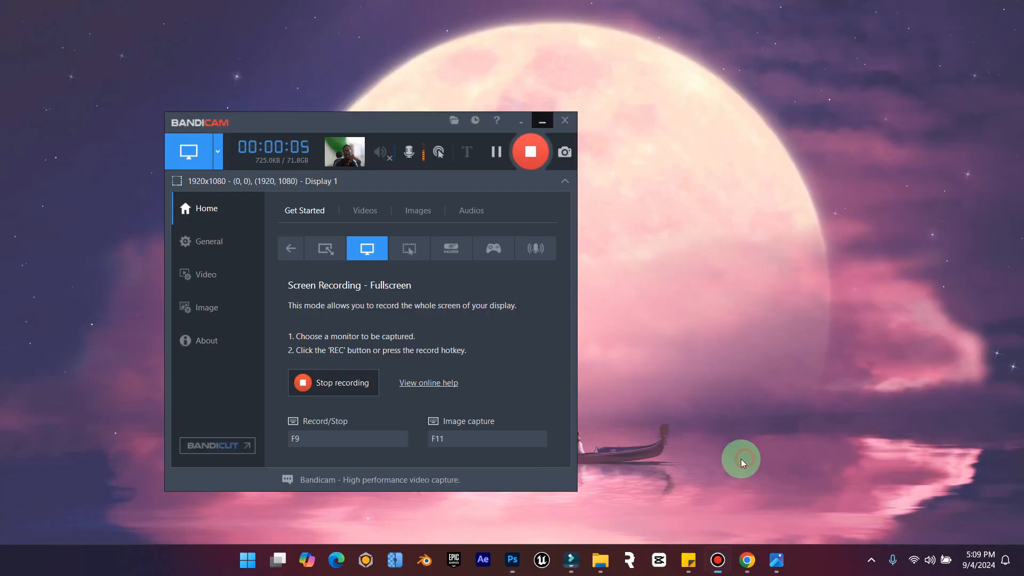
click(741, 459)
click(544, 128)
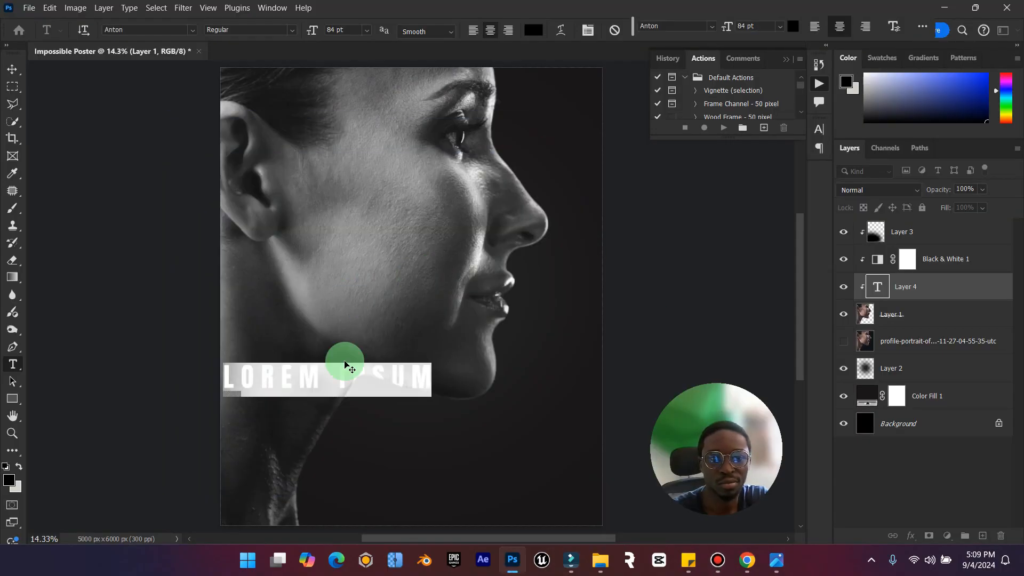
key(Caps_Lock)
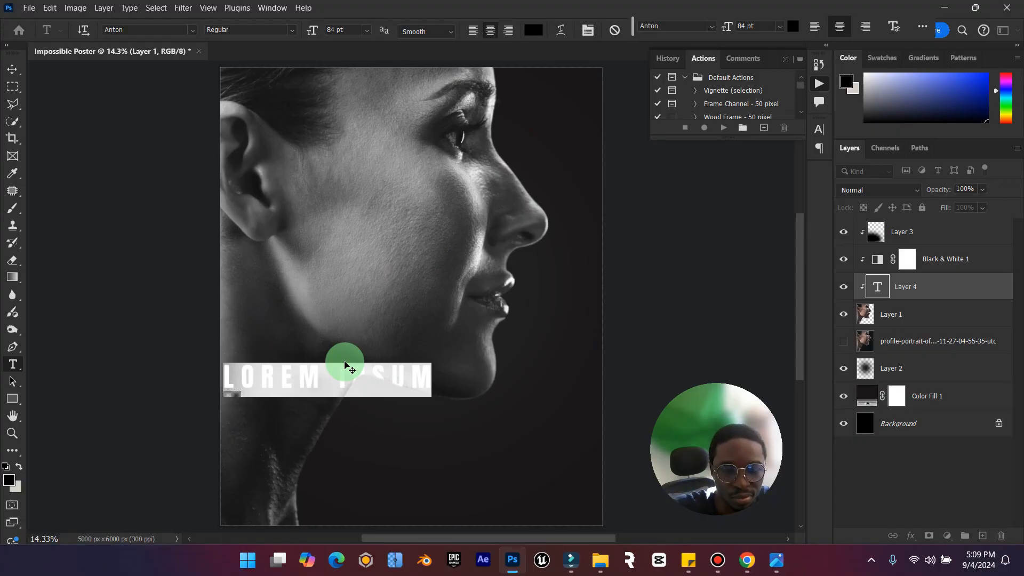
click(346, 364)
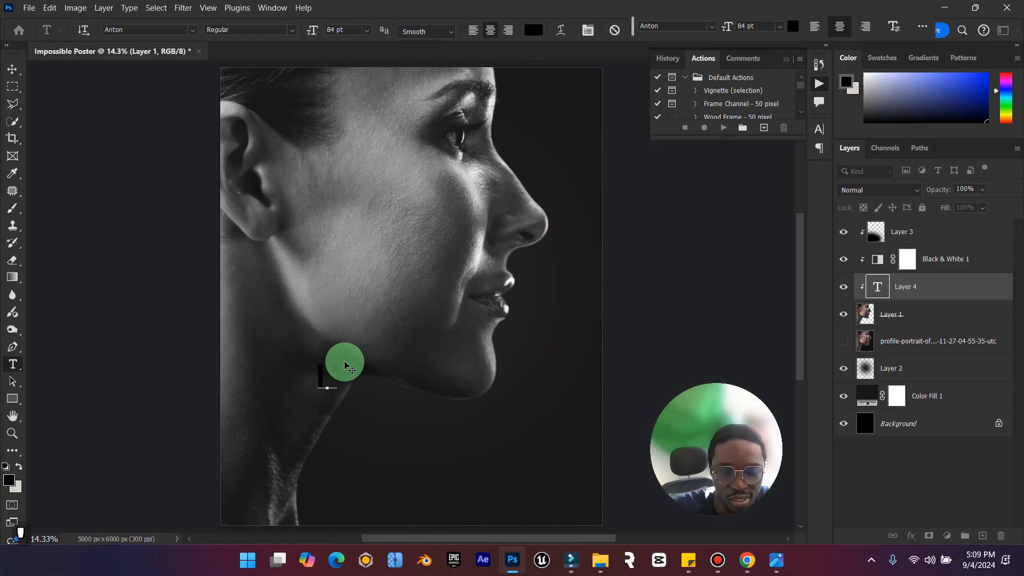
text(M PO)
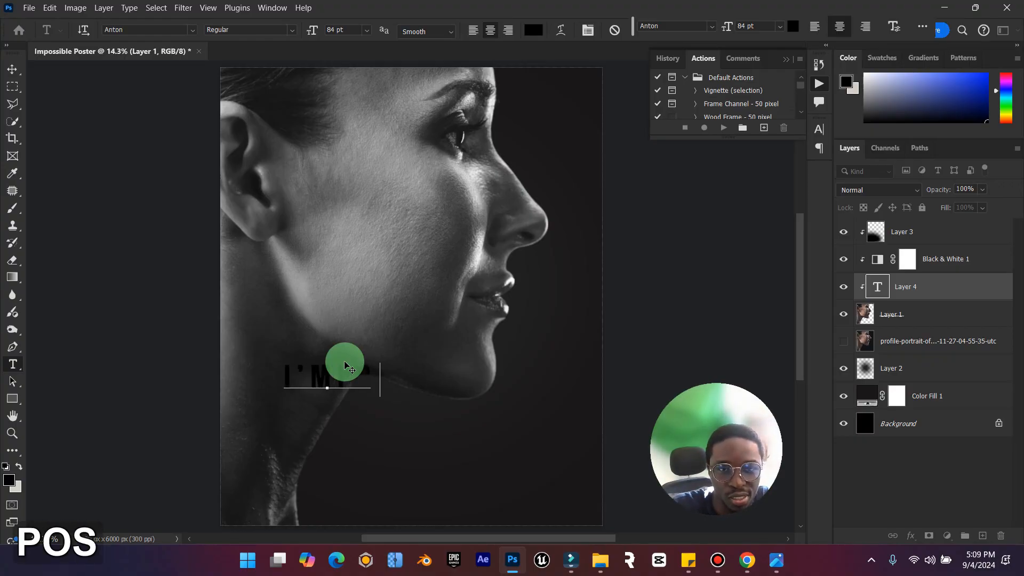
text(SSIBLE)
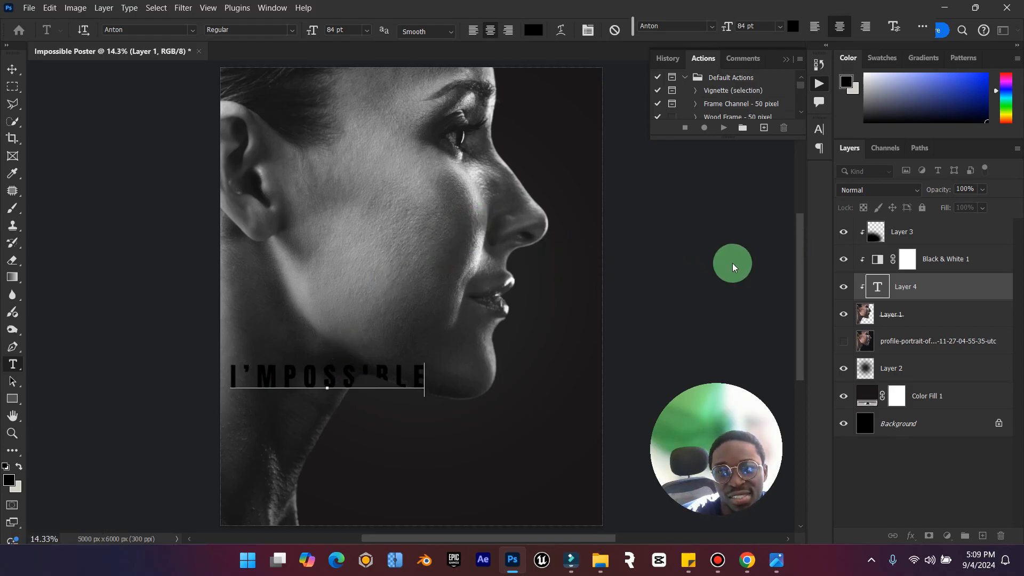
Move the title layer to the top of the layer stack, unclipped, and place the text below the woman's chin.
click(12, 69)
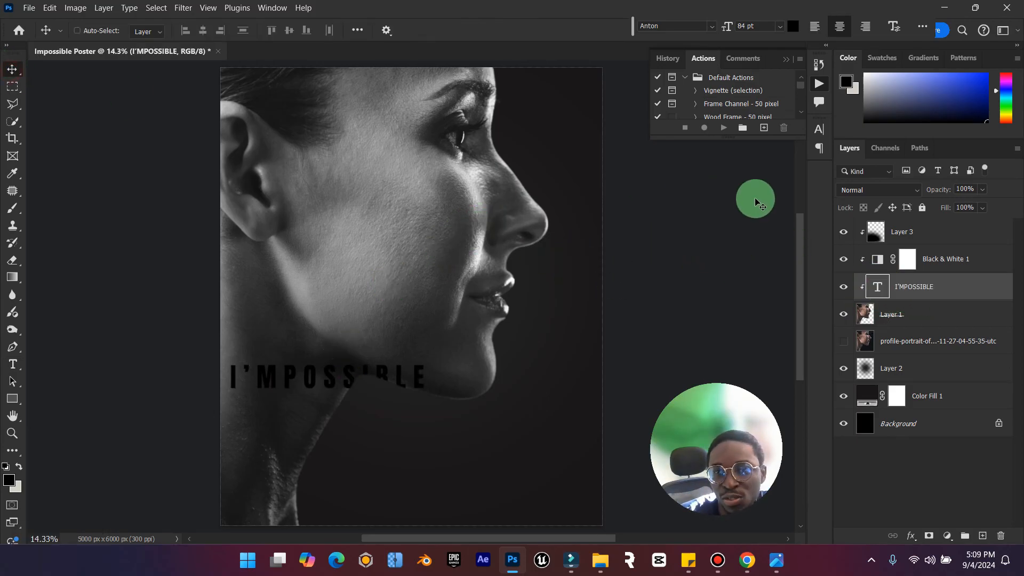
drag(932, 279, 927, 229)
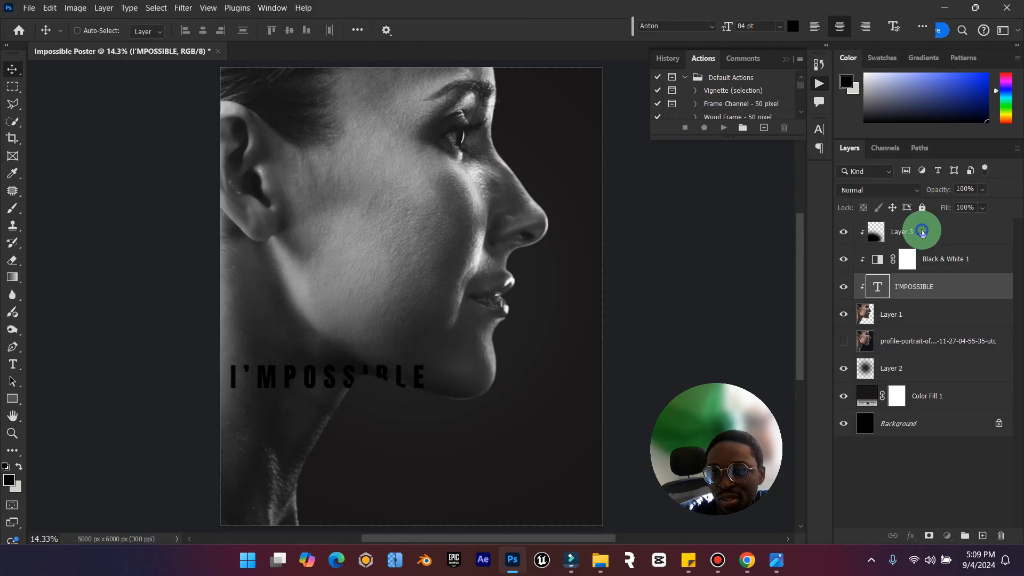
right_click(923, 233)
click(869, 347)
drag(356, 351, 467, 427)
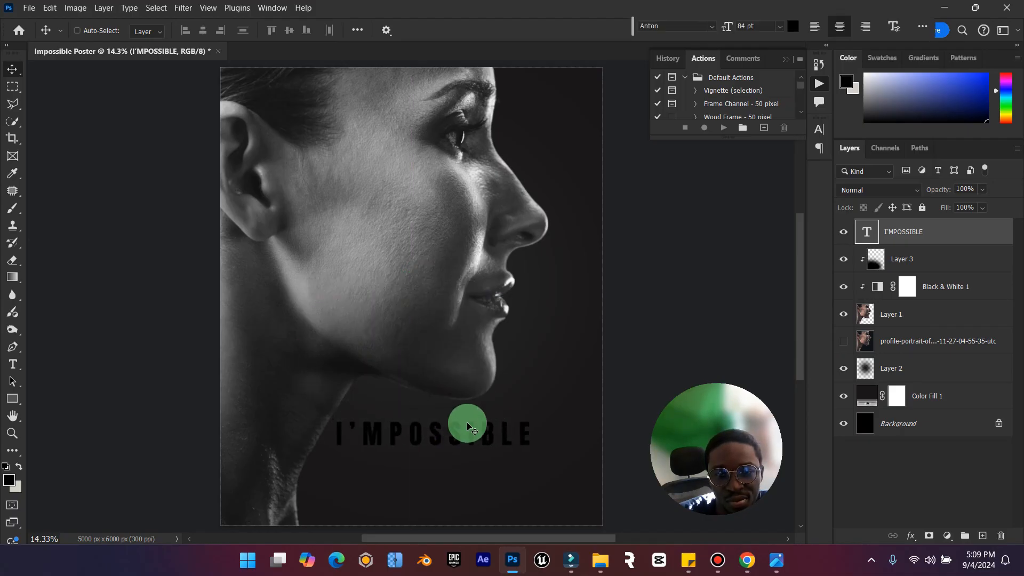
Check the title lettering on the reference poster, and set the title text's font to Inter Bold.
click(776, 560)
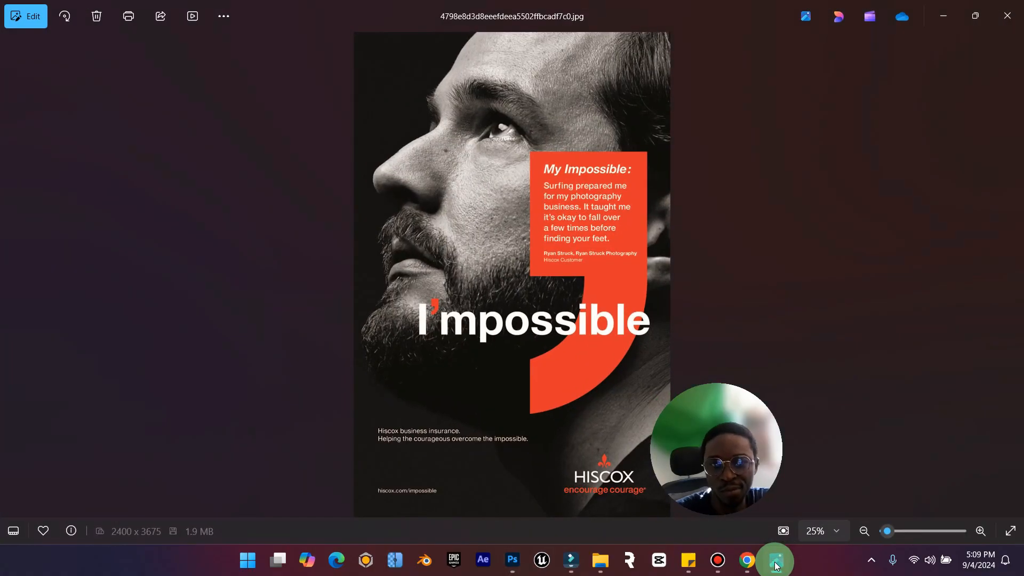
click(776, 560)
double_click(867, 230)
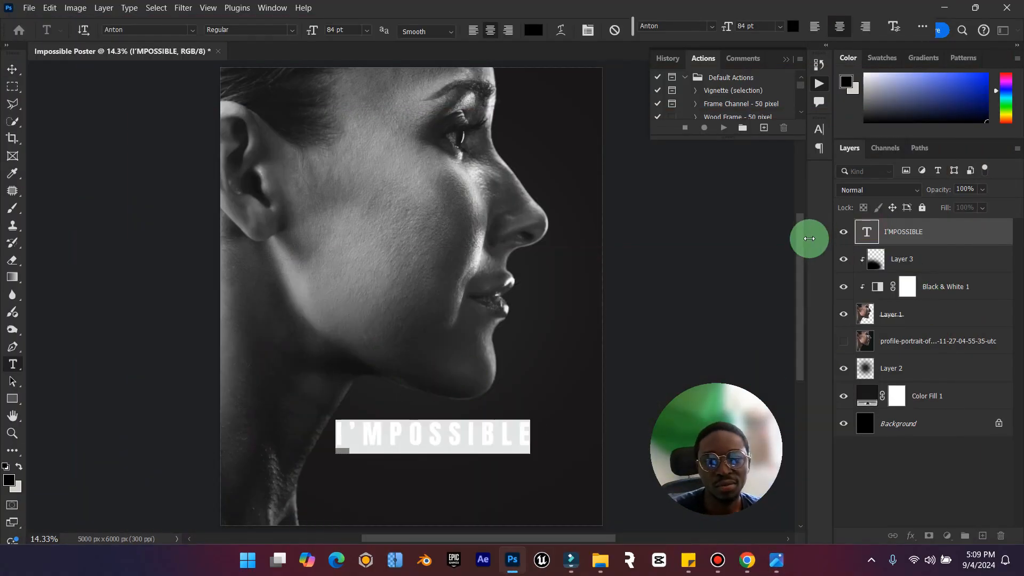
click(150, 30)
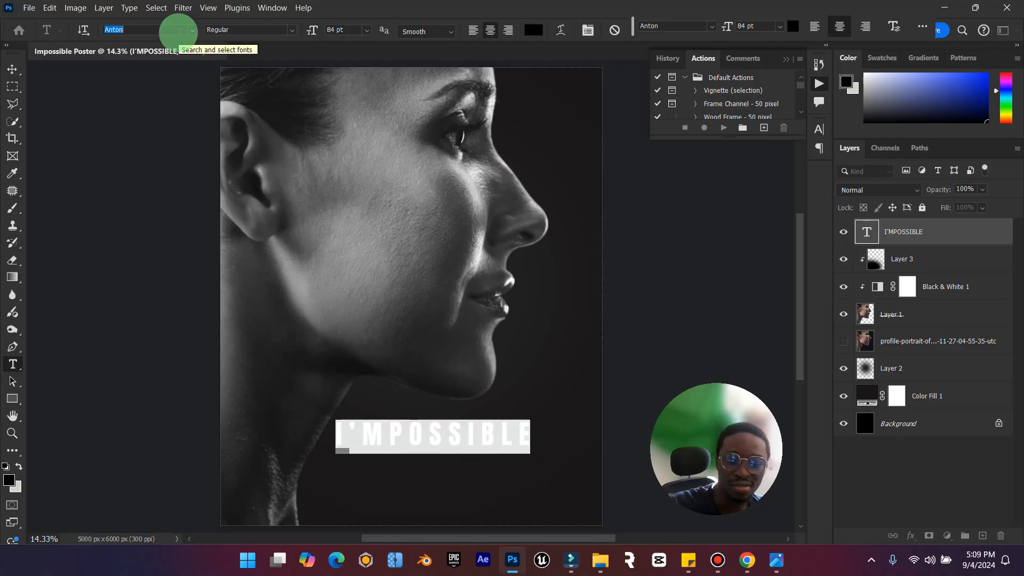
text(INTER)
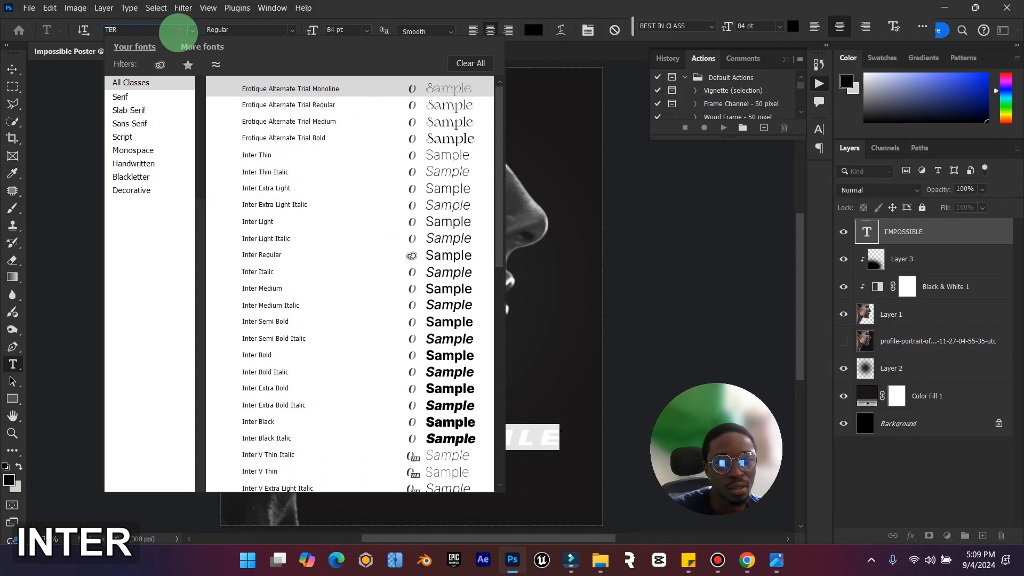
click(277, 356)
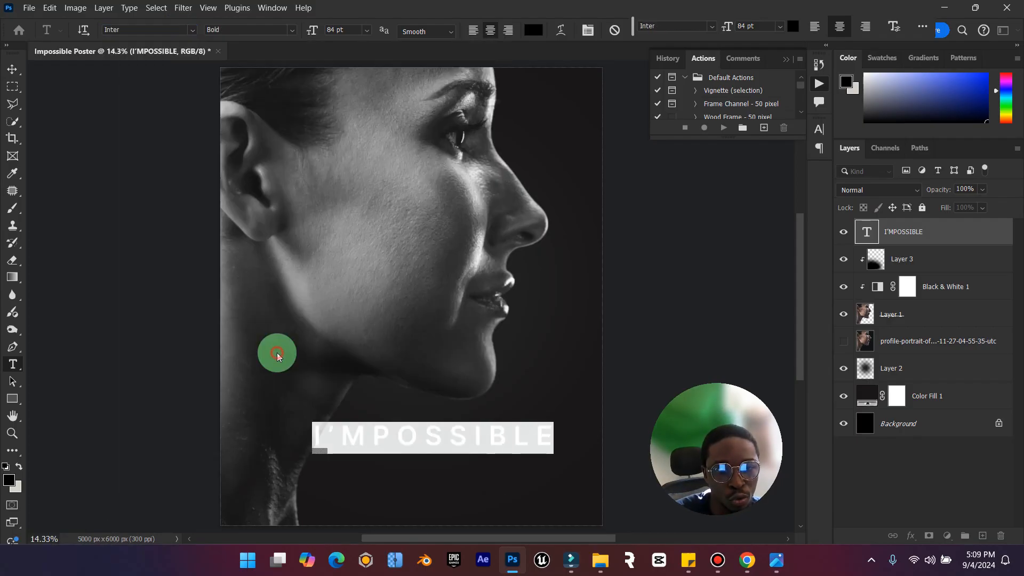
Open the title's full type properties and bring its Type Options into view.
click(894, 26)
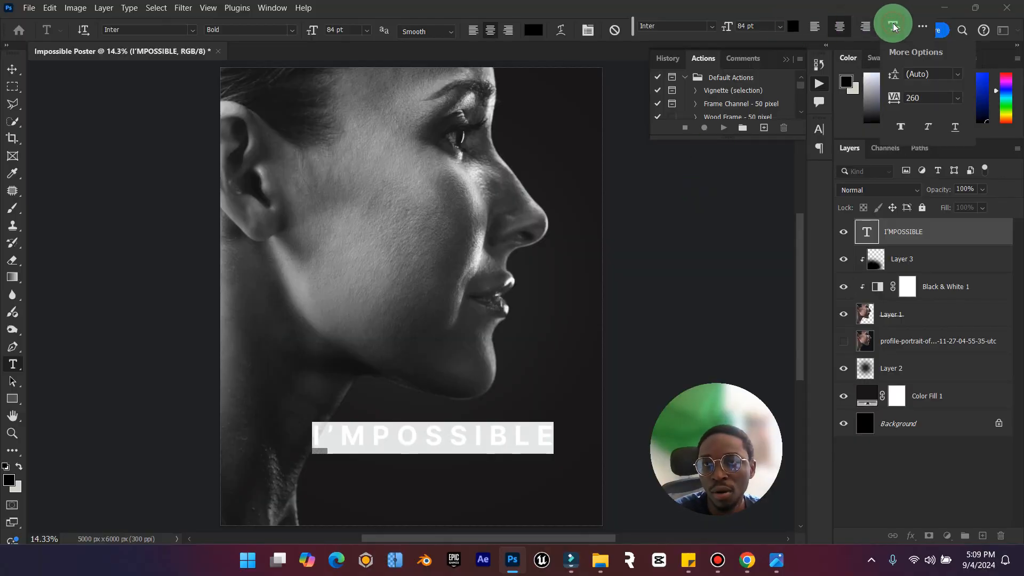
click(894, 29)
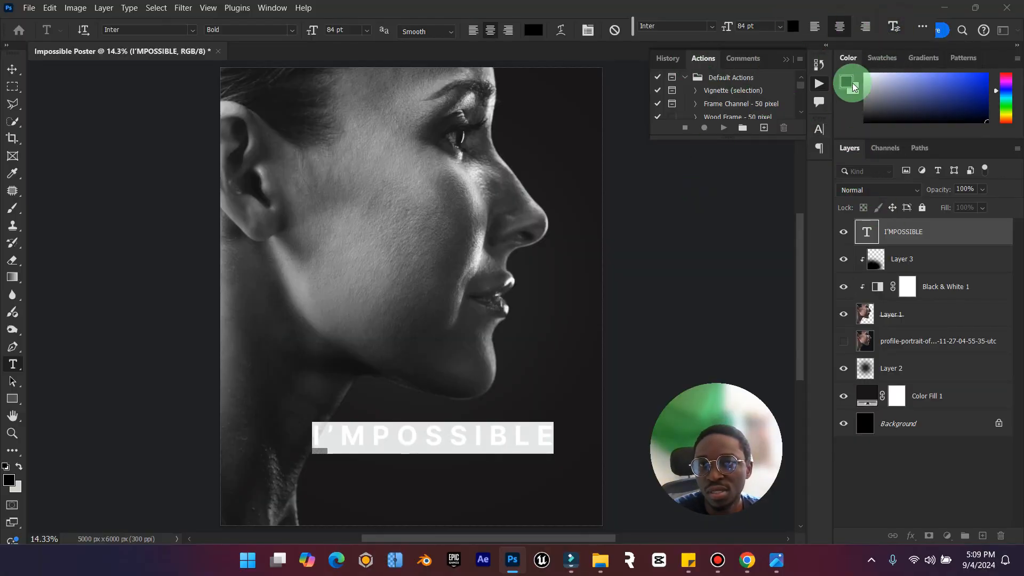
click(923, 28)
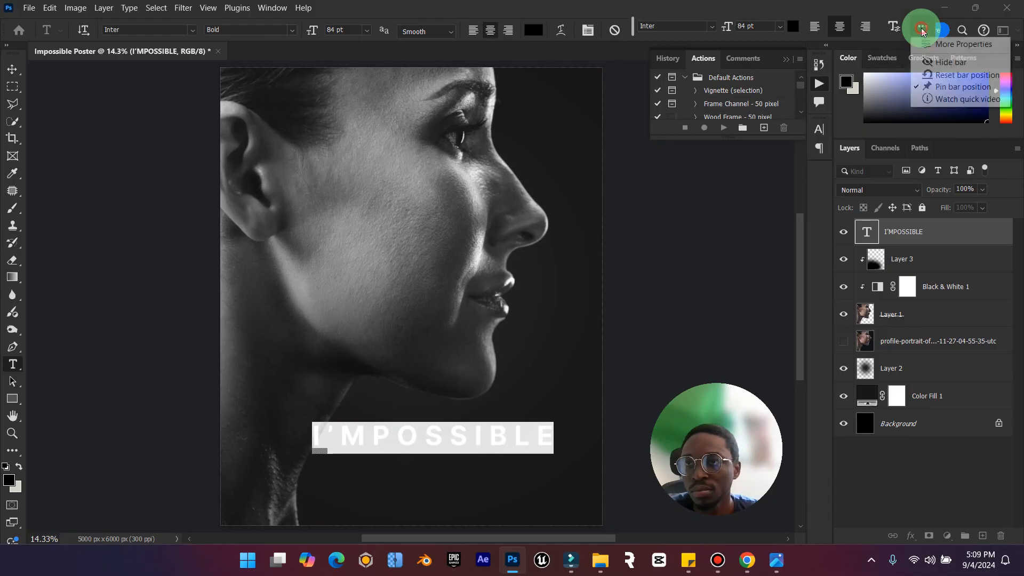
click(943, 42)
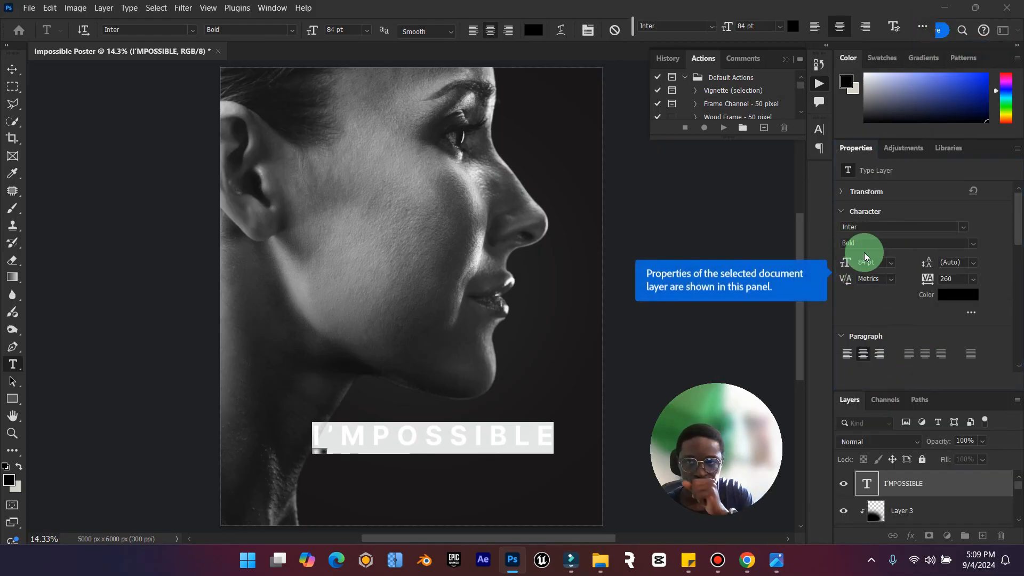
scroll(870, 256, down, 5)
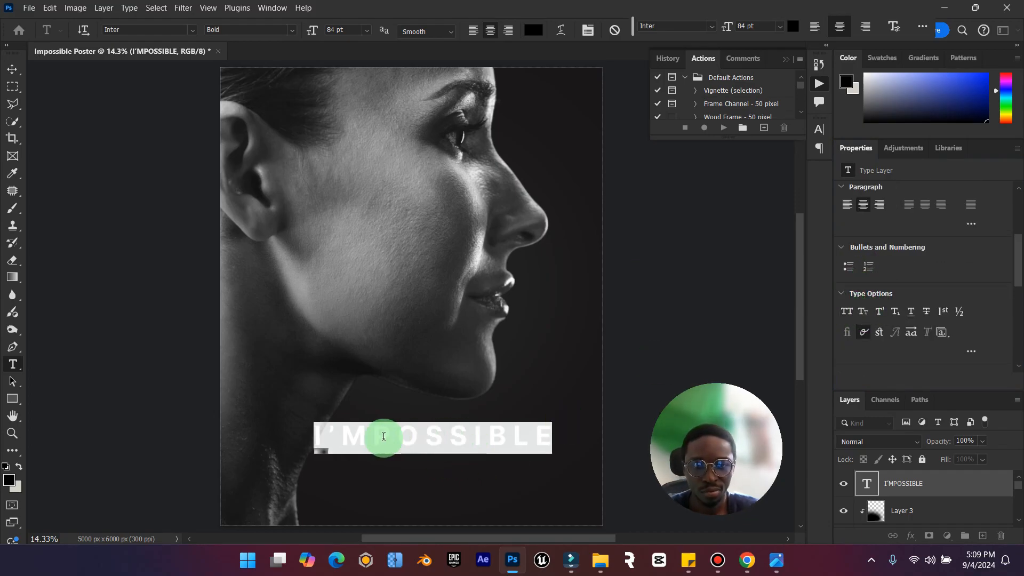
drag(343, 438, 538, 439)
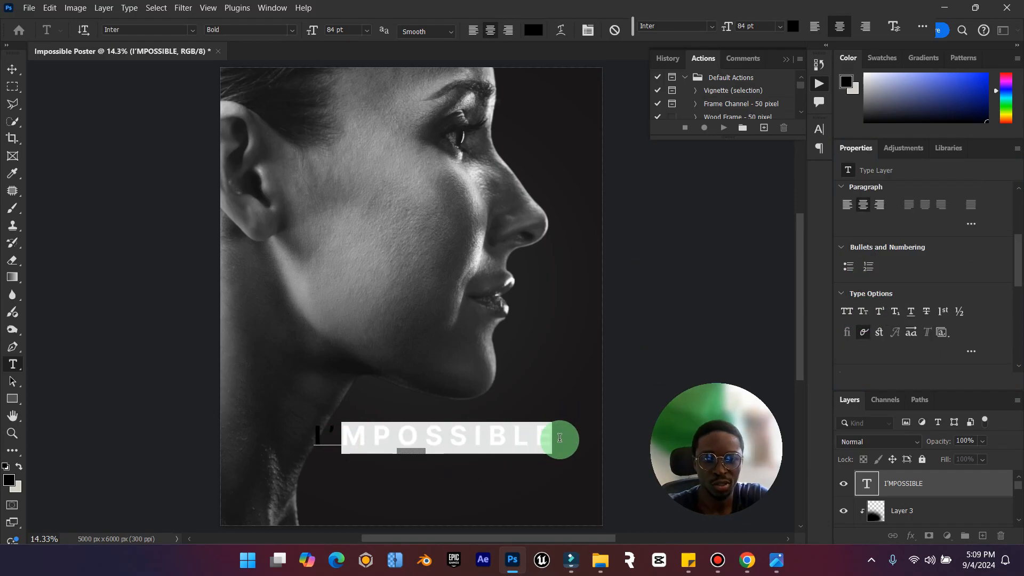
text(M)
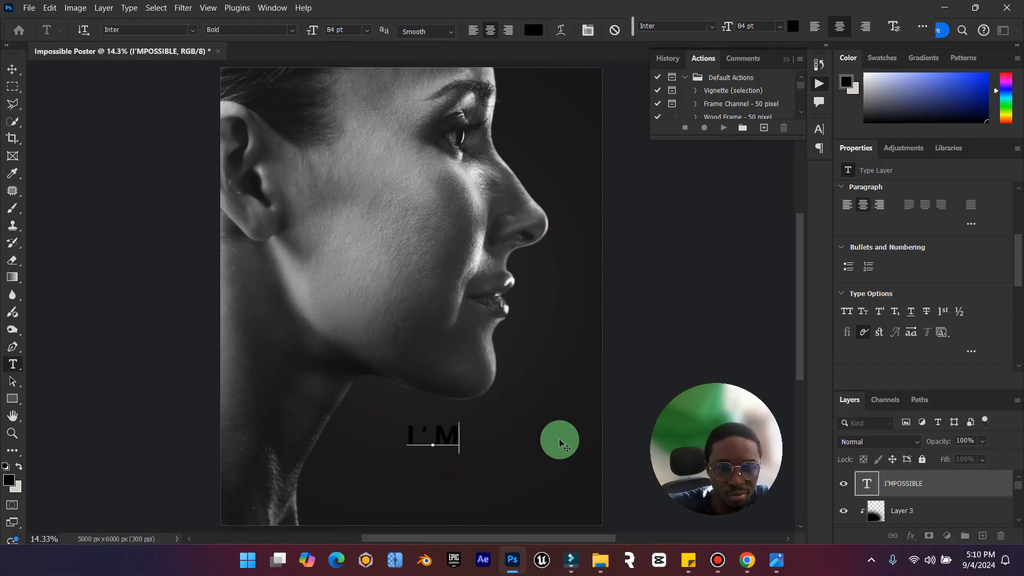
key(ctrl+z)
key(ctrl+a)
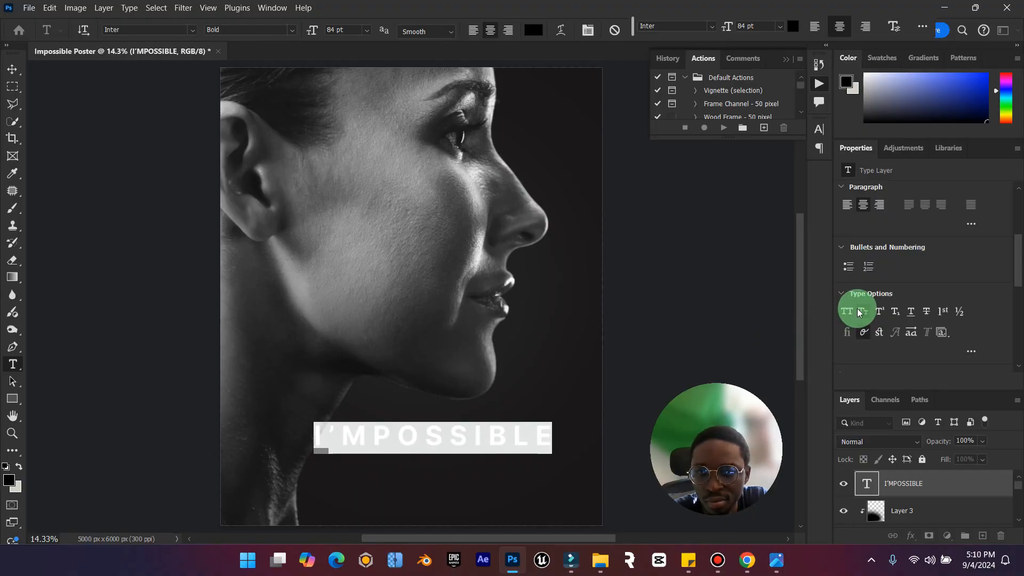
Clear the title text and retype its beginning as "I'm" with a capital I and lowercase m.
click(445, 439)
key(ctrl+a)
key(Caps_Lock)
click(448, 436)
text(I)
key(Caps_Lock)
text('m)
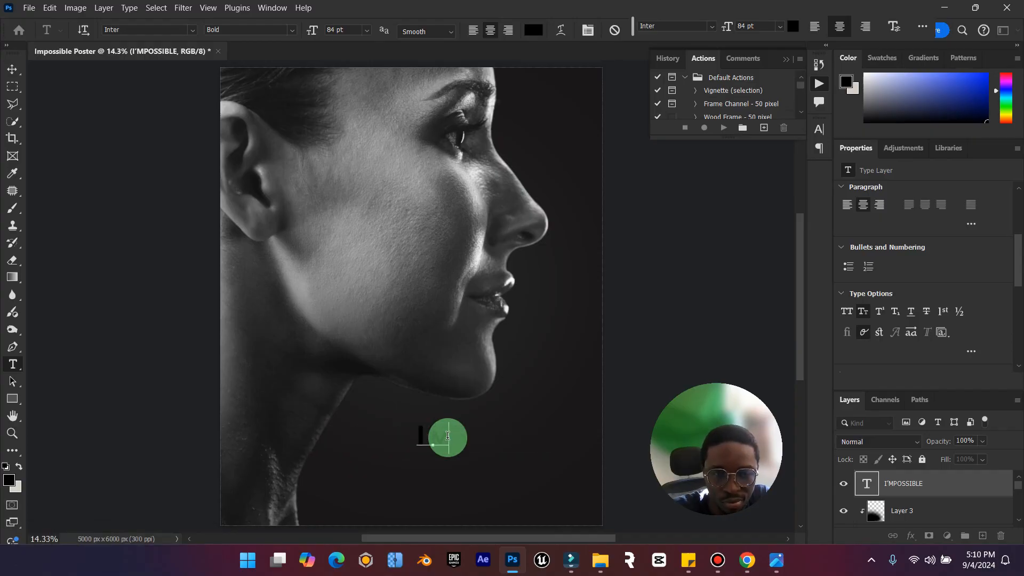
key(BackSpace)
key(BackSpace)
key(BackSpace)
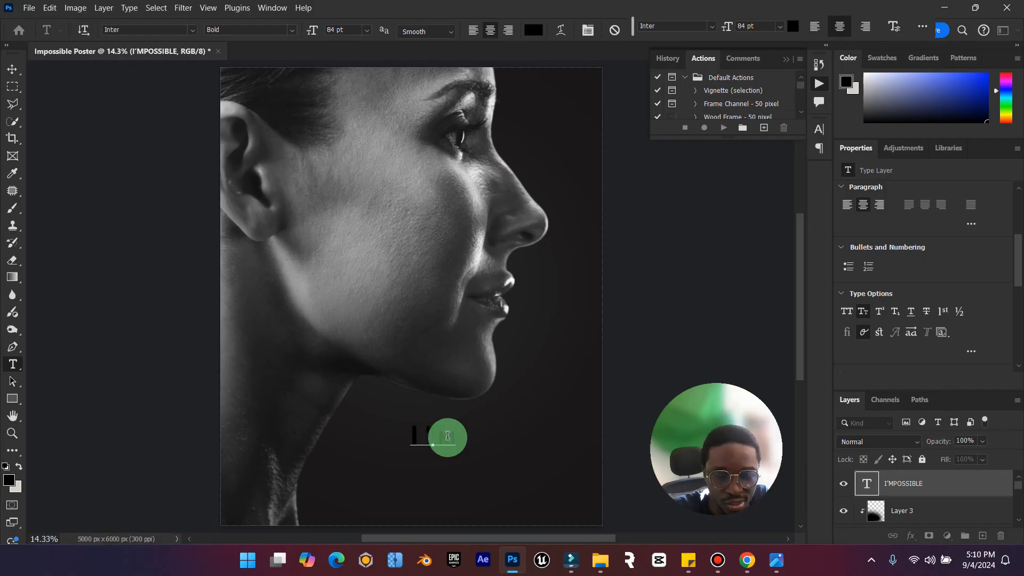
Check the reference poster, complete the title as "I'mpossible", and turn off small caps for the whole word.
click(783, 561)
click(787, 562)
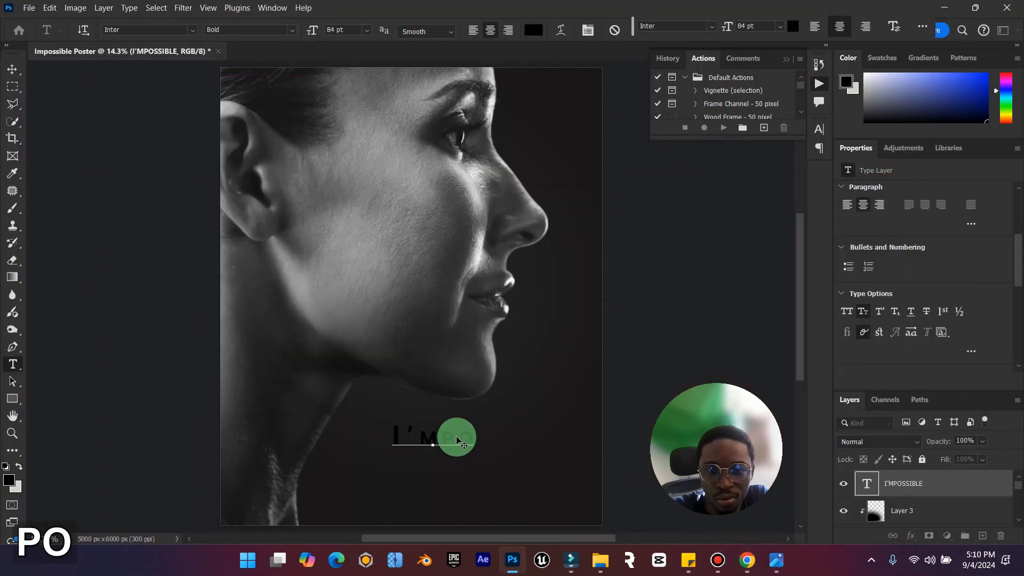
text(SSIBLE)
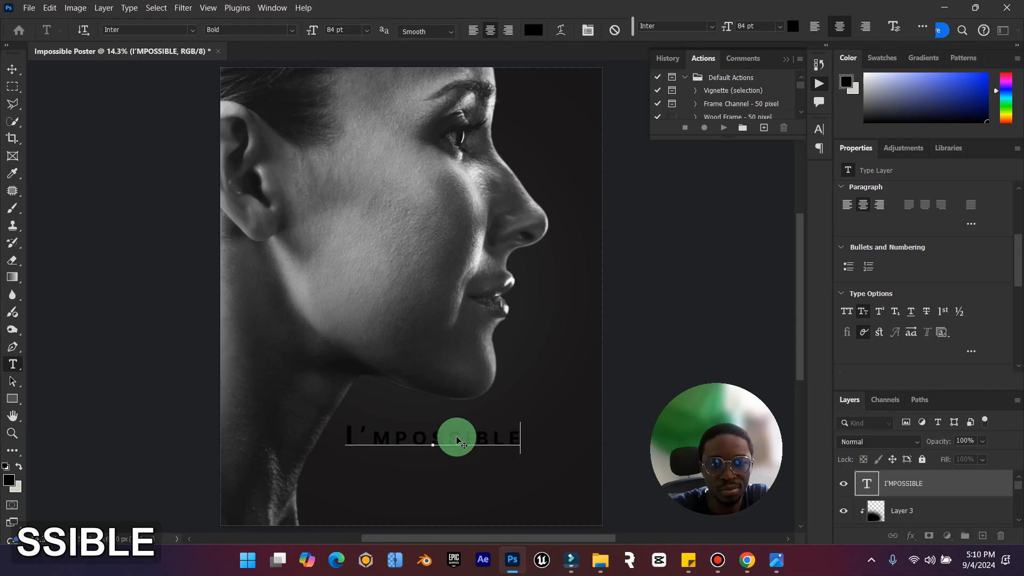
key(ctrl+a)
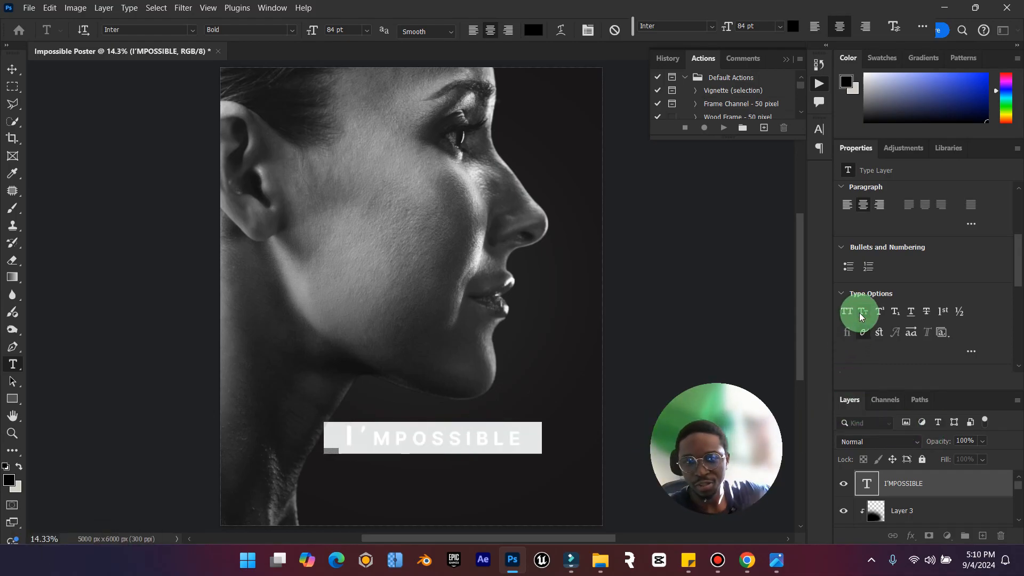
click(861, 317)
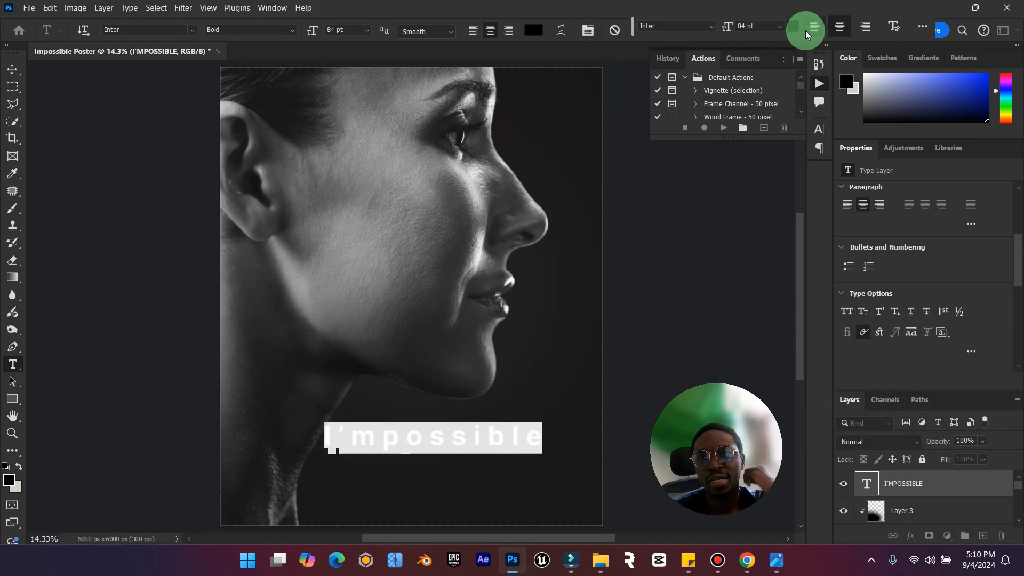
Set the title's leading to 81 pt and its tracking to -40, and compare it with the reference poster.
scroll(903, 270, up, 3)
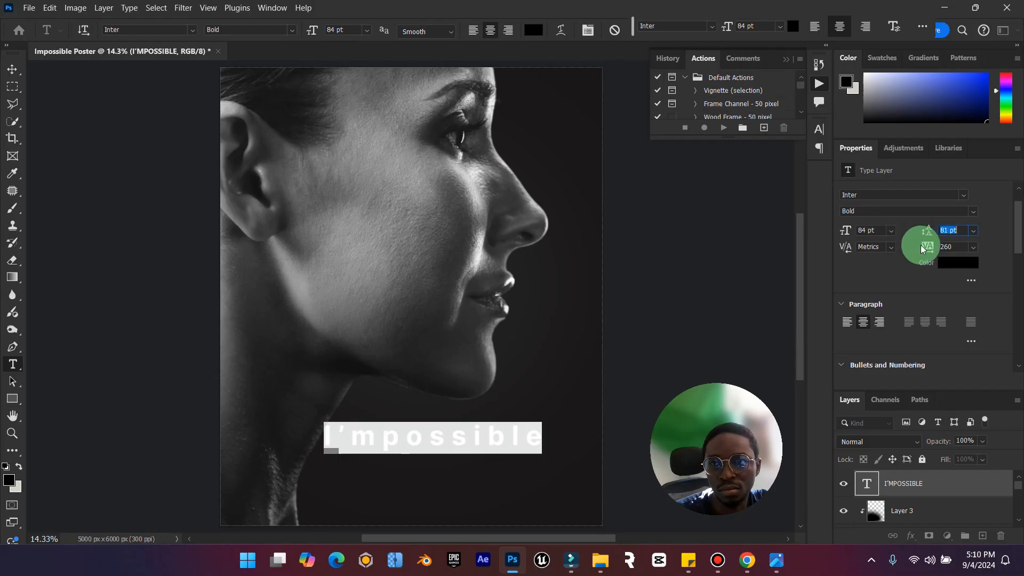
drag(928, 251, 921, 254)
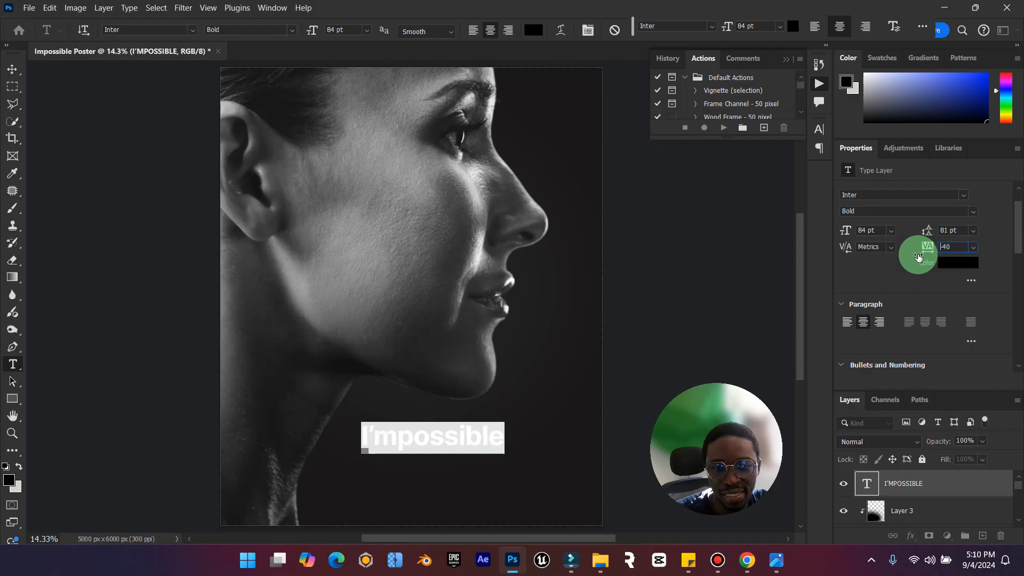
click(774, 560)
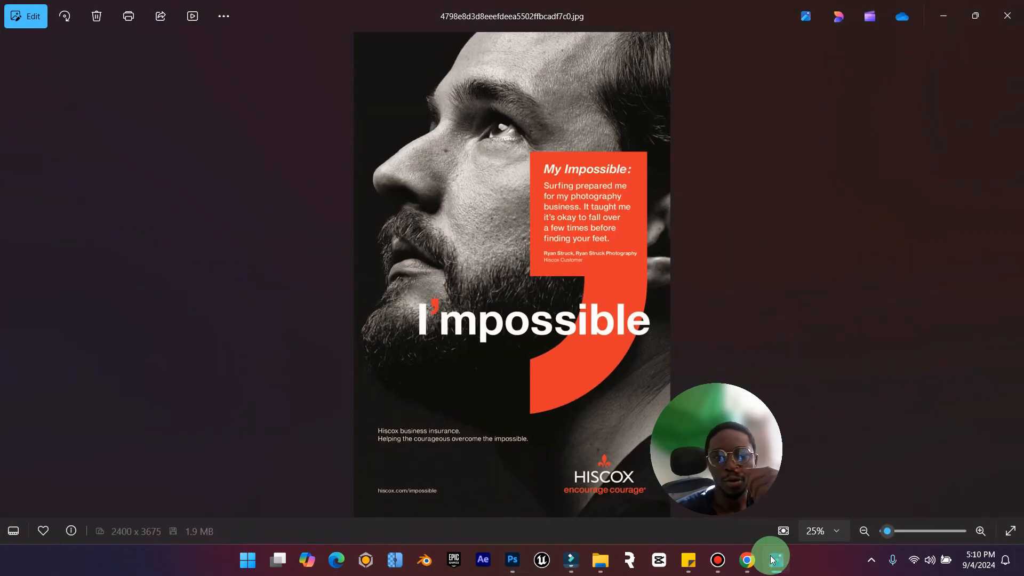
click(775, 560)
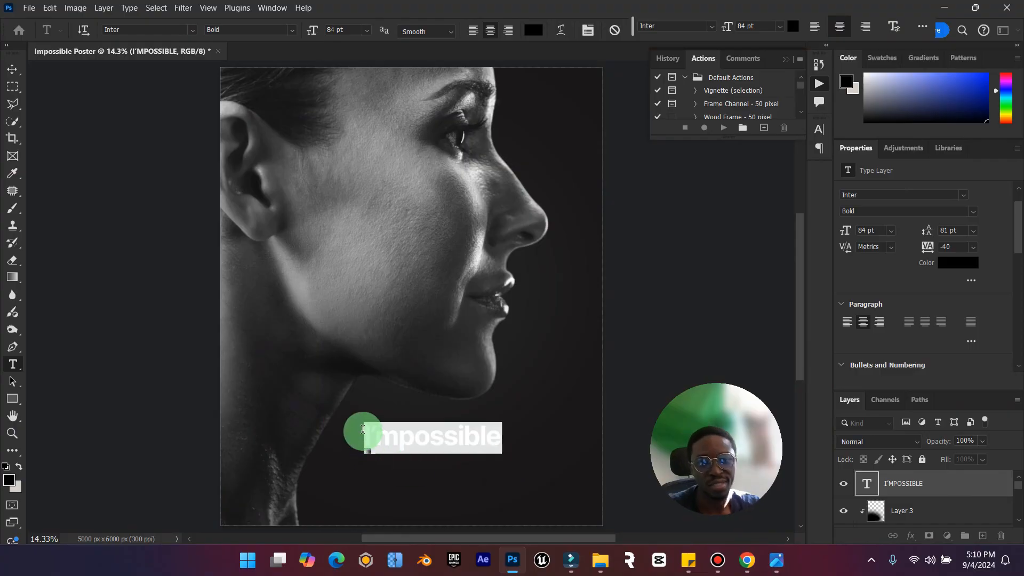
Colour the entire title text white.
click(375, 433)
key(ctrl+a)
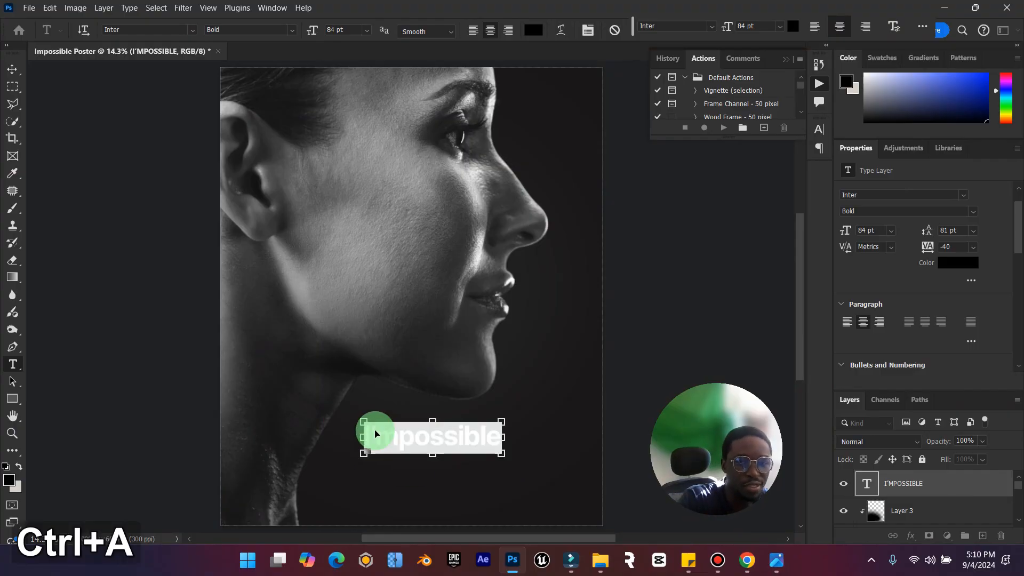
click(533, 30)
click(690, 274)
click(672, 184)
click(984, 182)
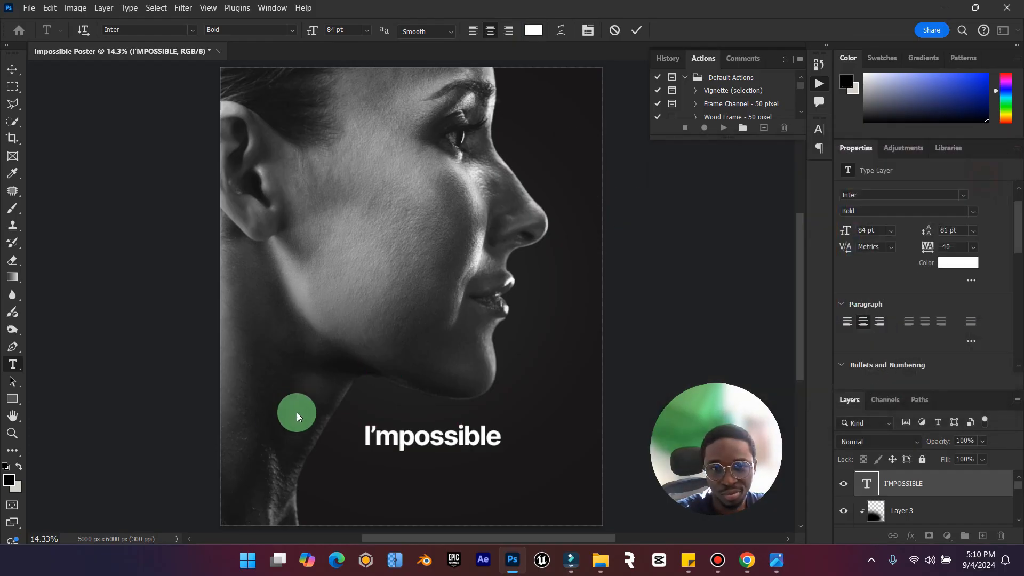
Colour only the title's apostrophe light green, 6ffb76.
click(377, 429)
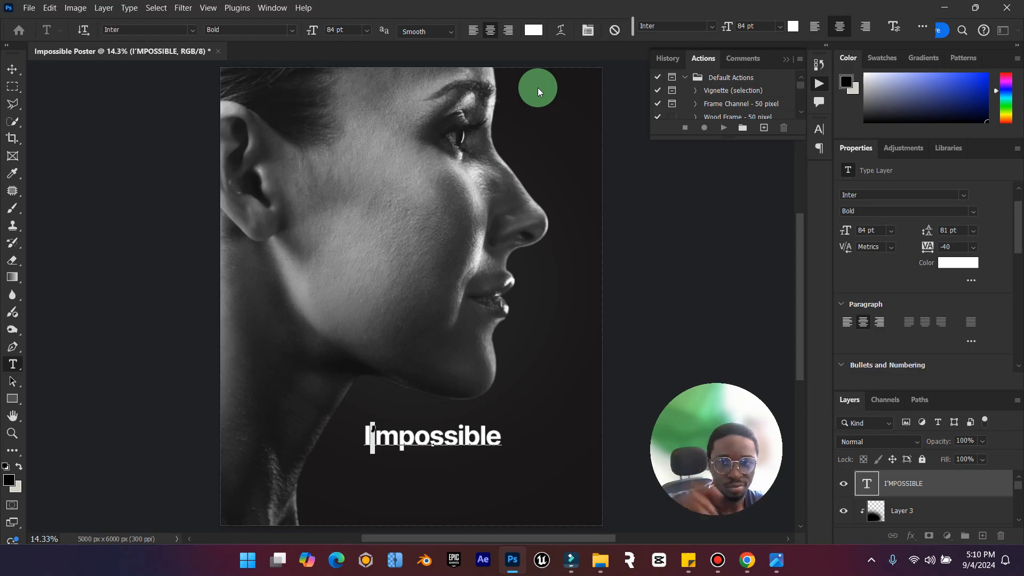
click(533, 30)
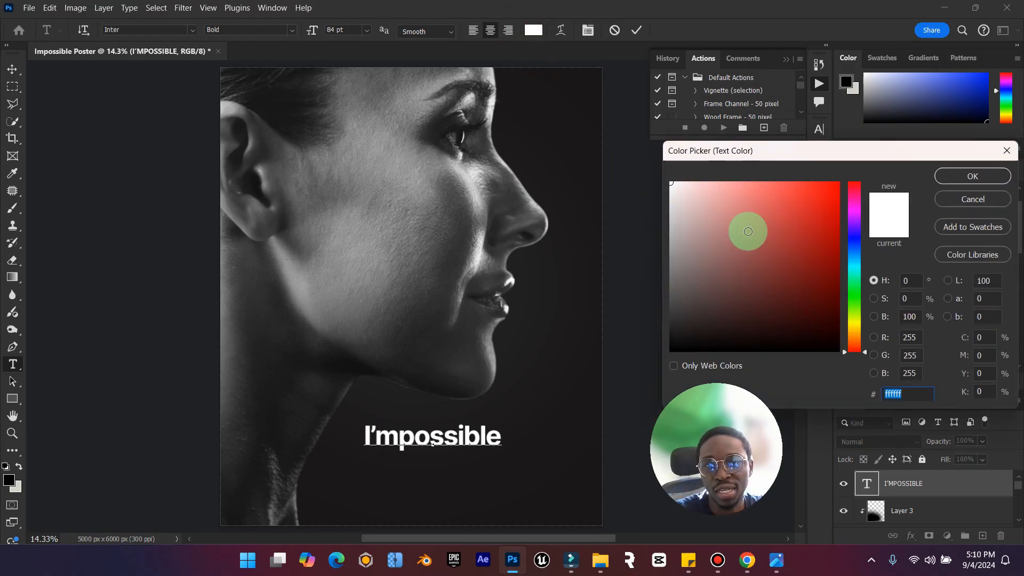
click(839, 182)
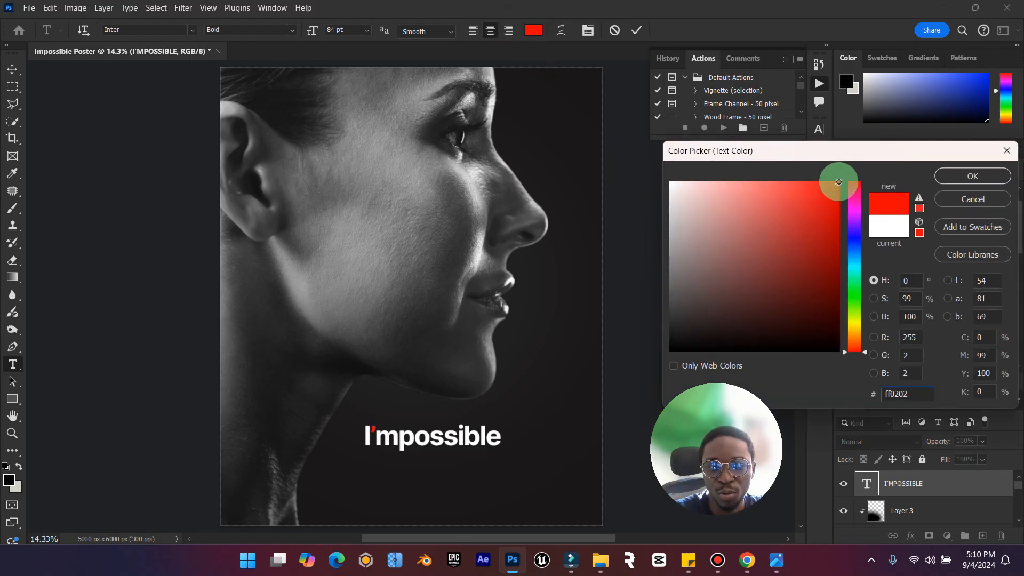
drag(855, 291, 855, 295)
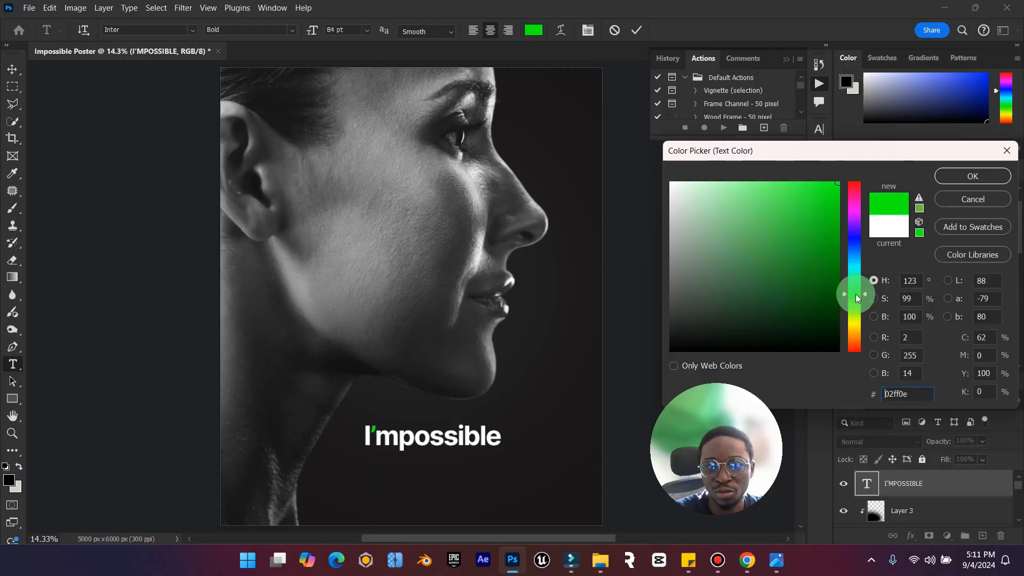
mouse_move(808, 205)
mouse_down()
mouse_move(796, 183)
mouse_move(767, 183)
mouse_up()
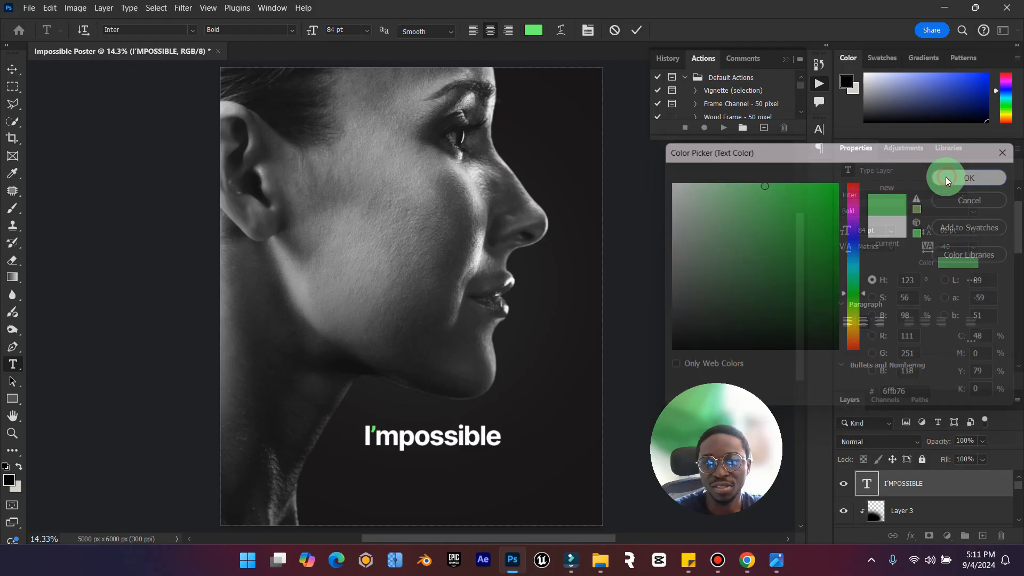
click(946, 177)
Scale the title up to about 165% and move it over the woman's lower cheek.
click(11, 69)
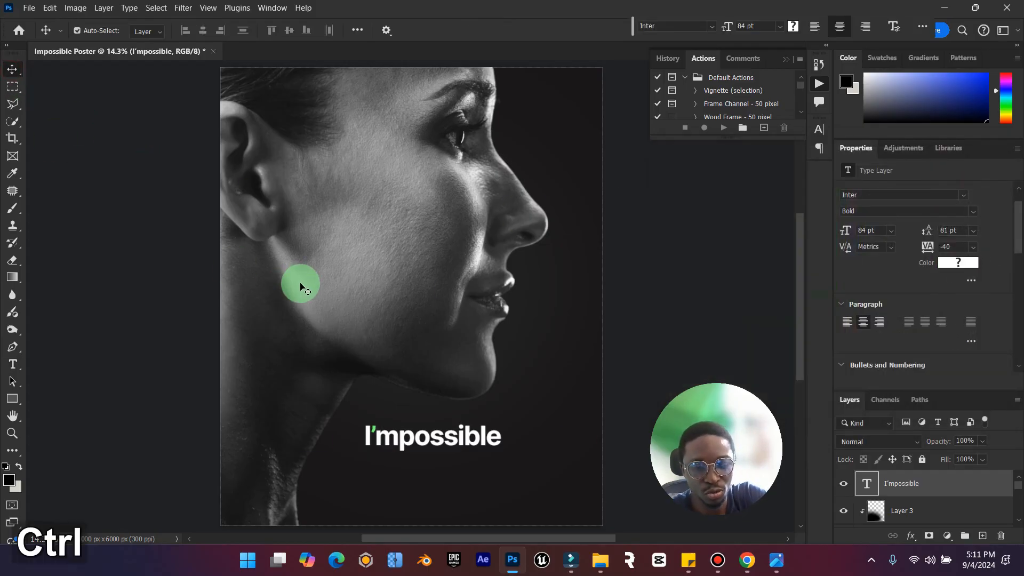
key(ctrl+t)
drag(502, 422, 545, 412)
click(796, 26)
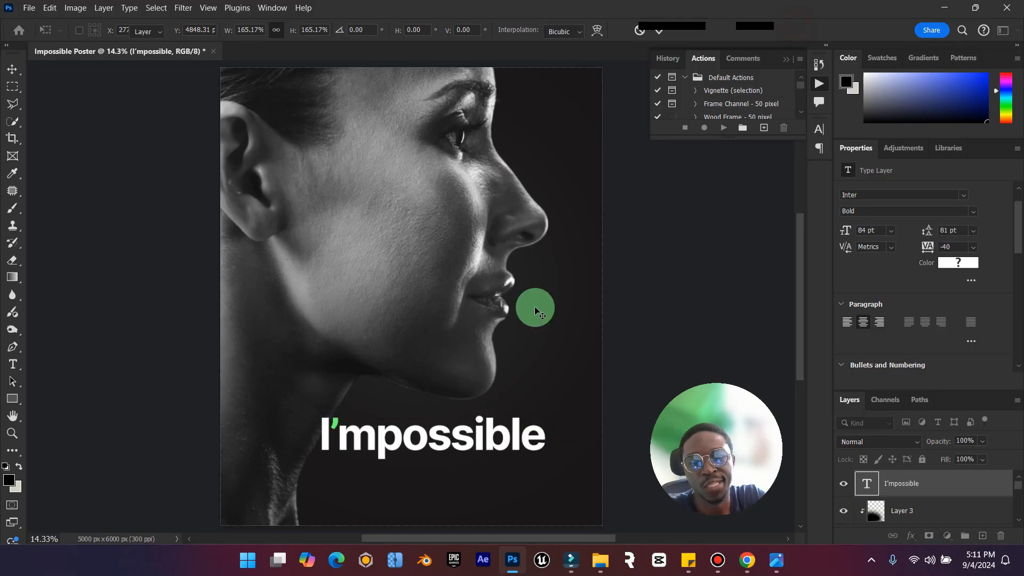
drag(440, 444, 361, 277)
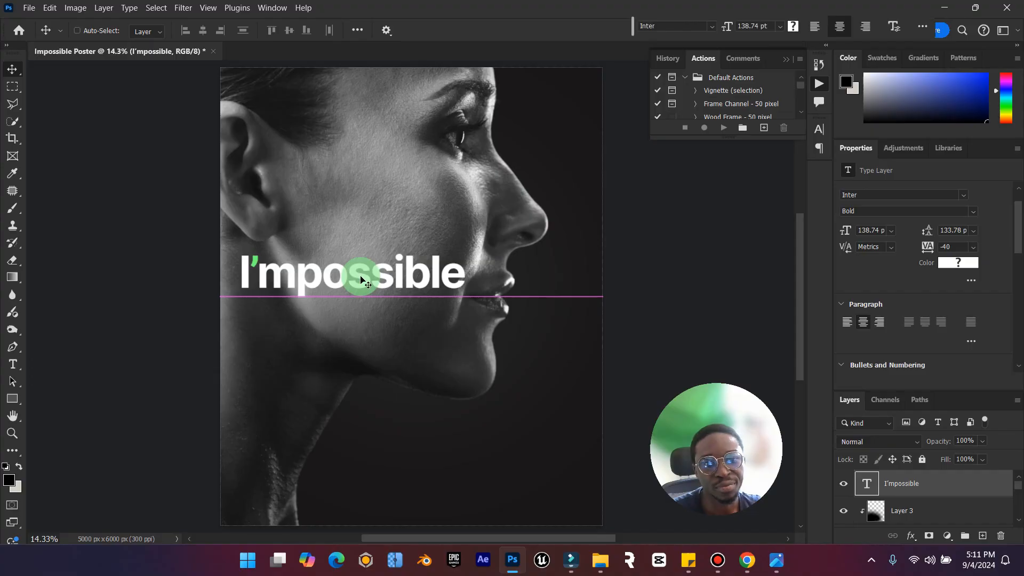
Duplicate the title layer and place the copy below the woman's chin.
click(357, 286)
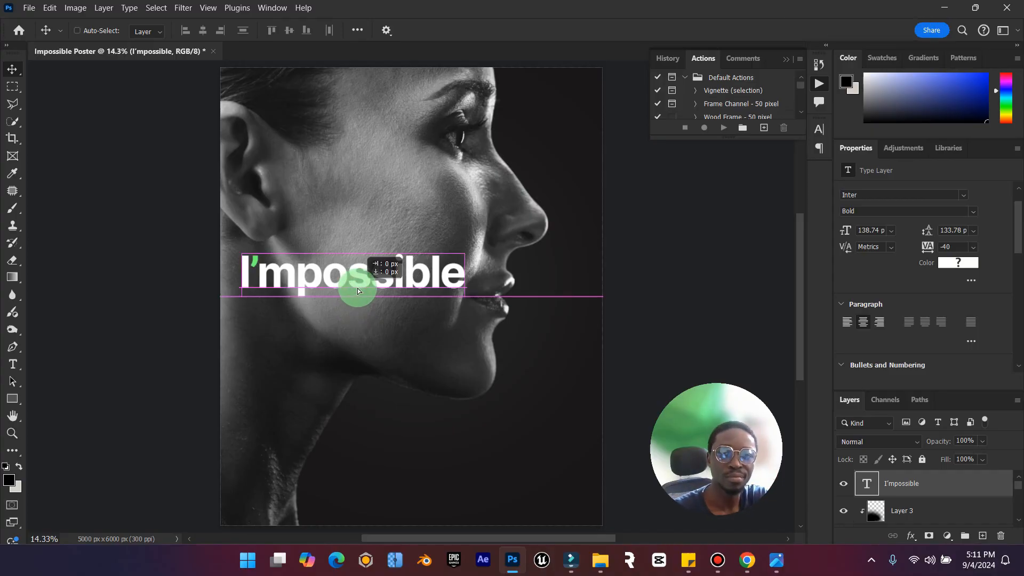
key(ctrl+j)
drag(405, 266, 480, 433)
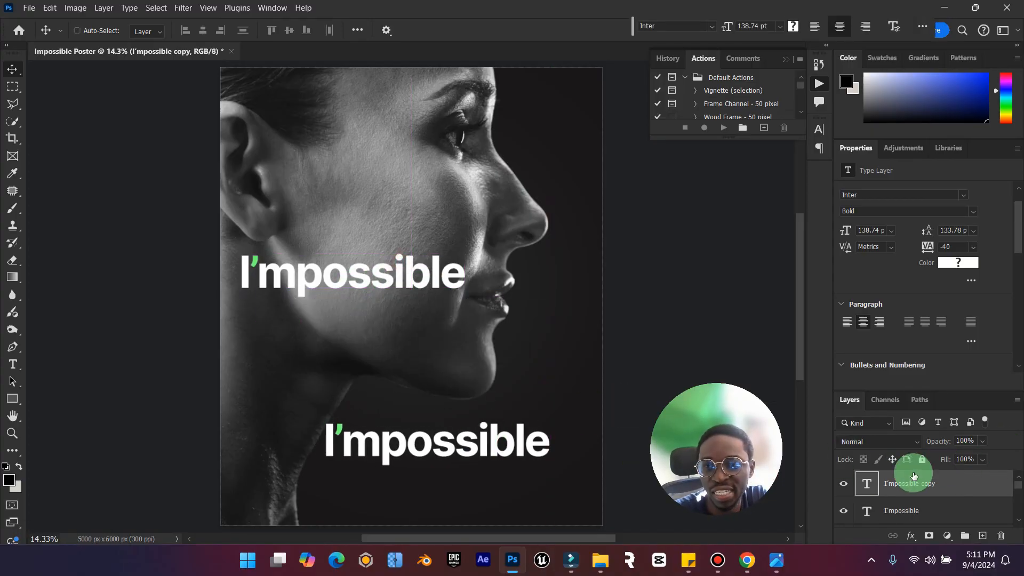
Replace the duplicated title's text with a single apostrophe and set its font to Didot HTF-B42 Bold.
double_click(864, 483)
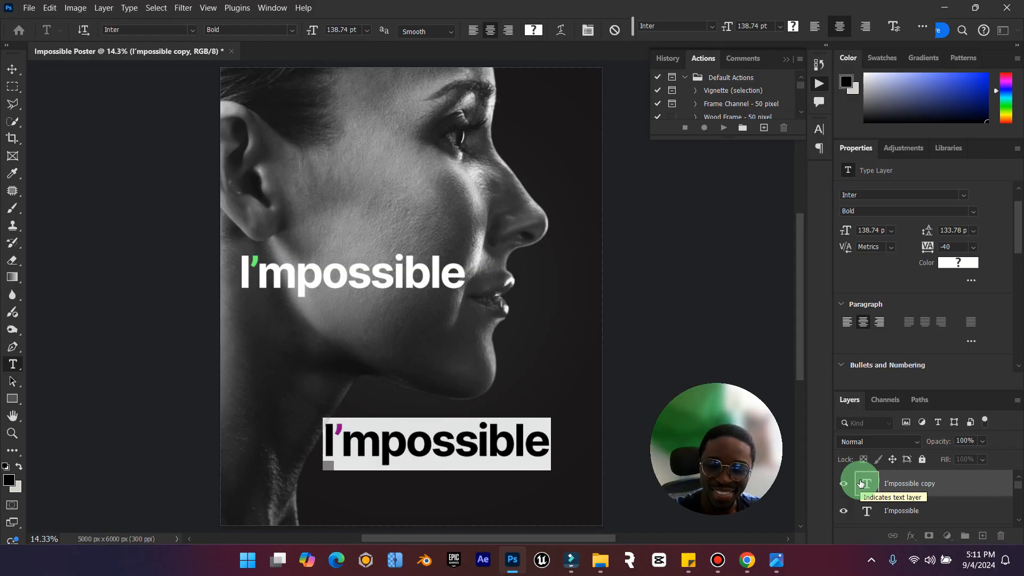
text(')
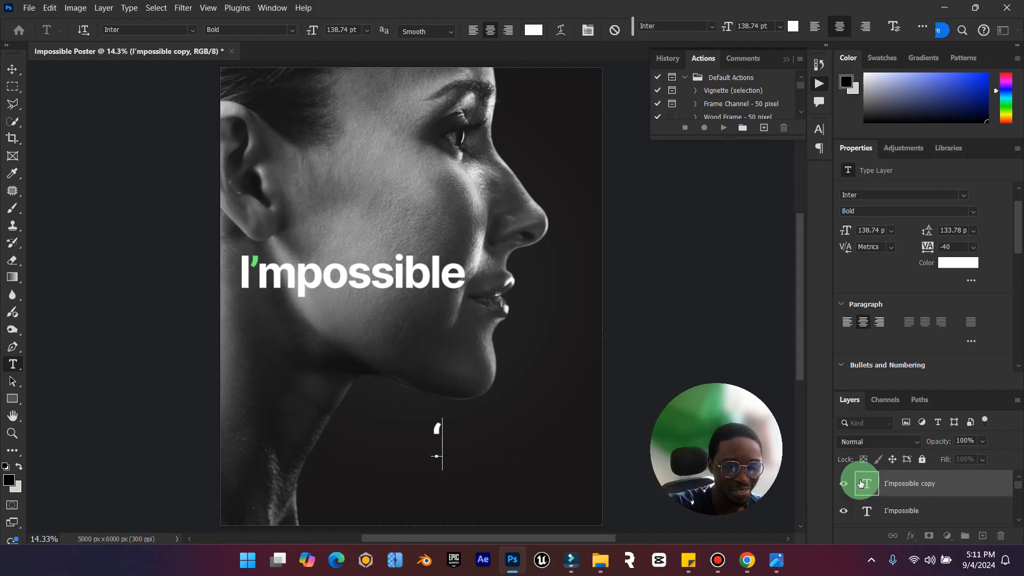
key(ctrl+a)
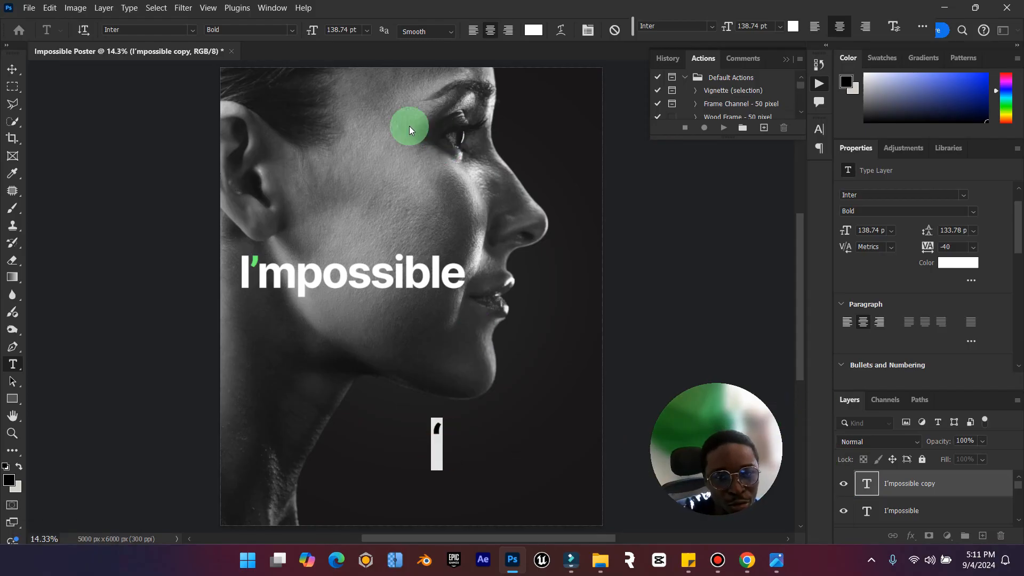
click(193, 30)
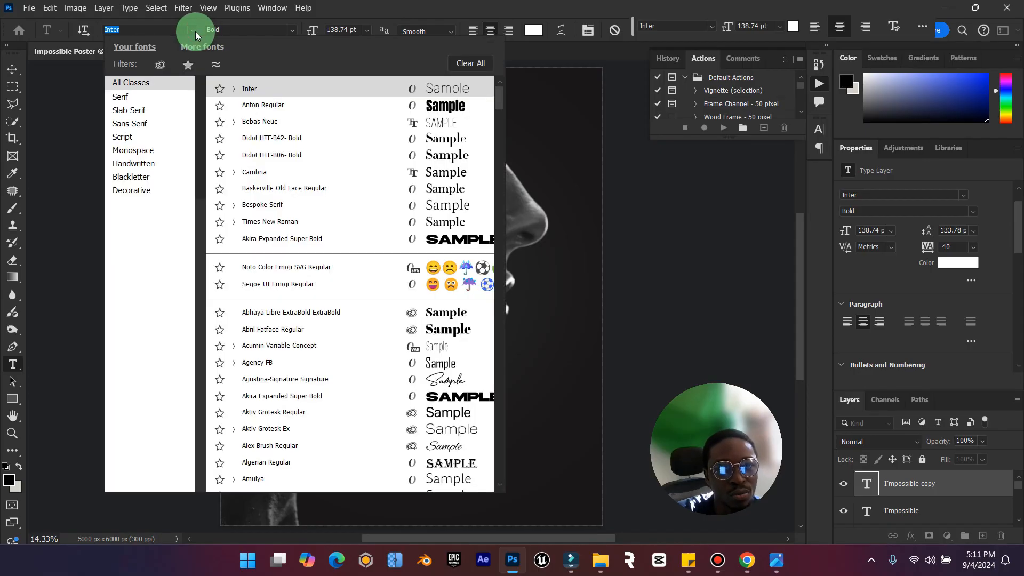
click(395, 144)
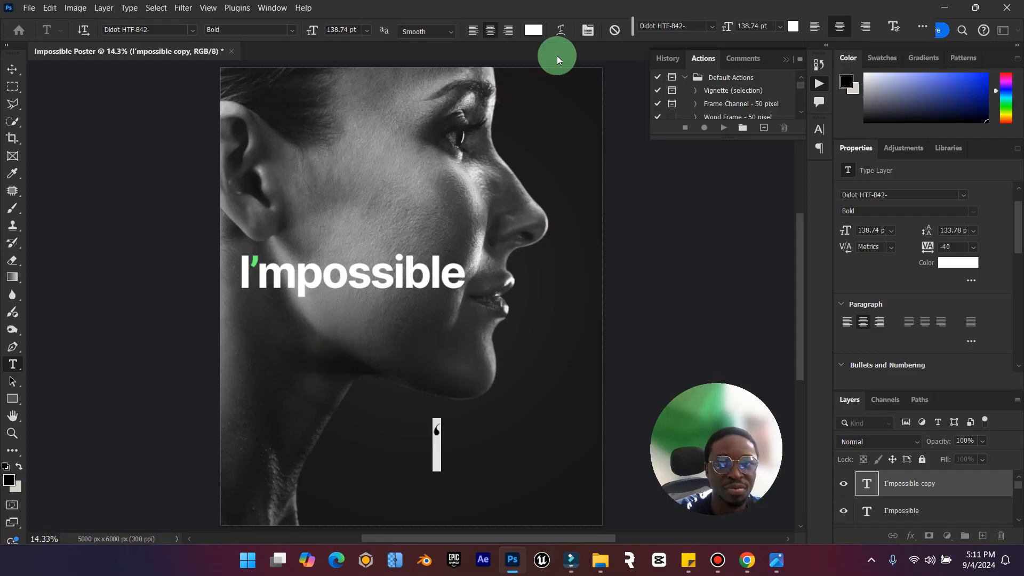
click(12, 69)
click(207, 268)
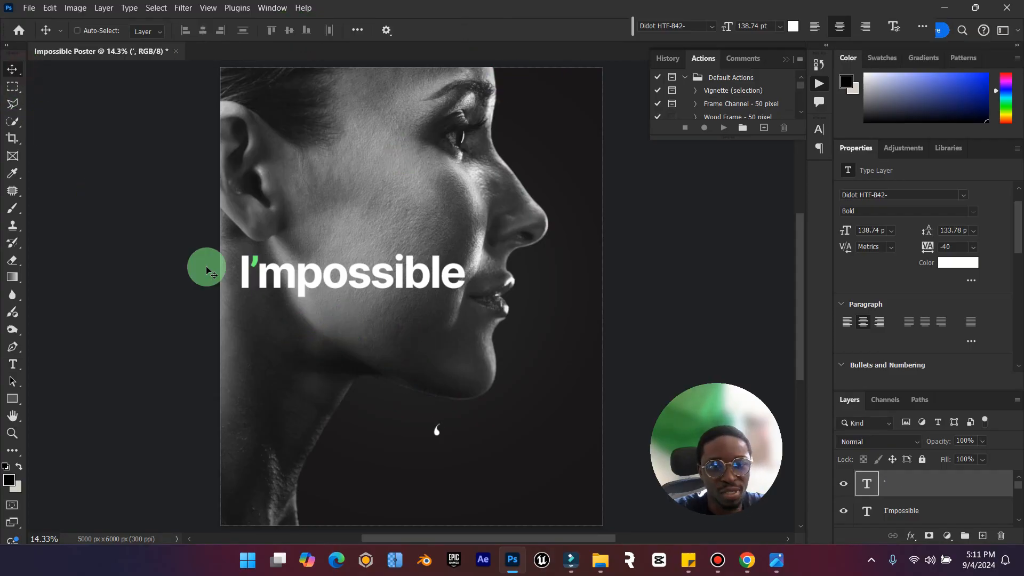
Scale the apostrophe up to about 370% and rasterize its type layer.
key(ctrl+t)
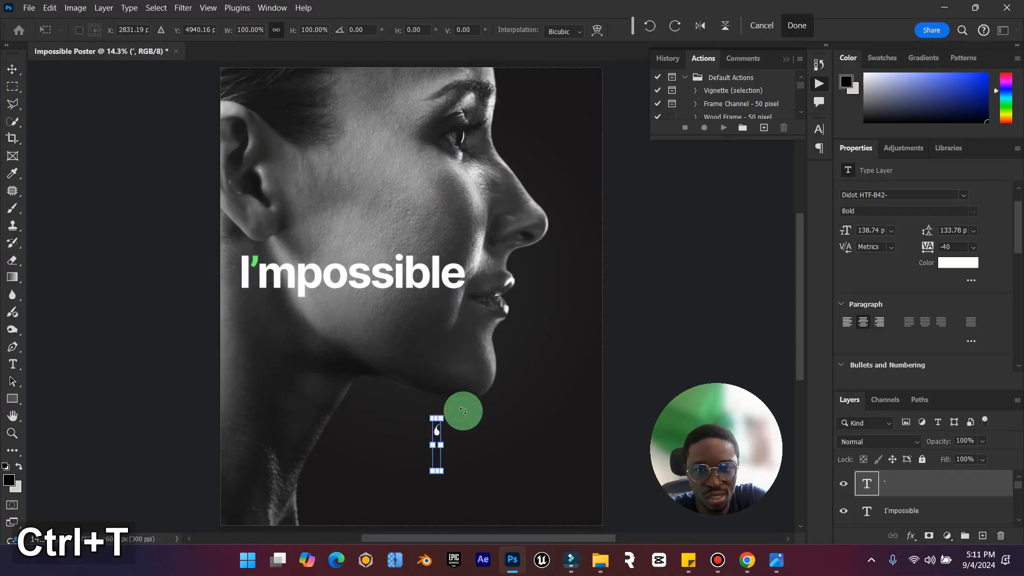
drag(446, 421, 560, 290)
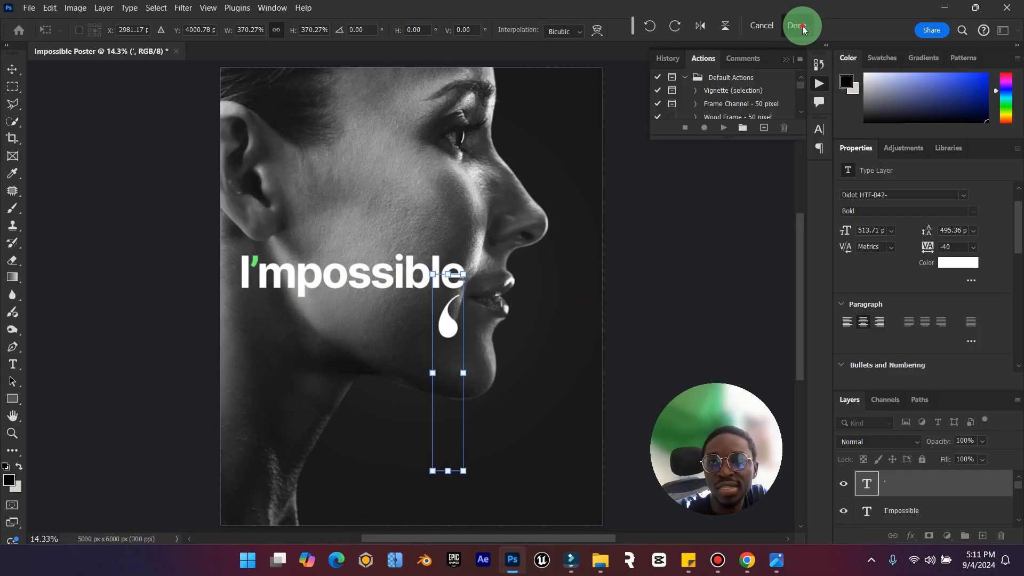
click(800, 25)
right_click(906, 483)
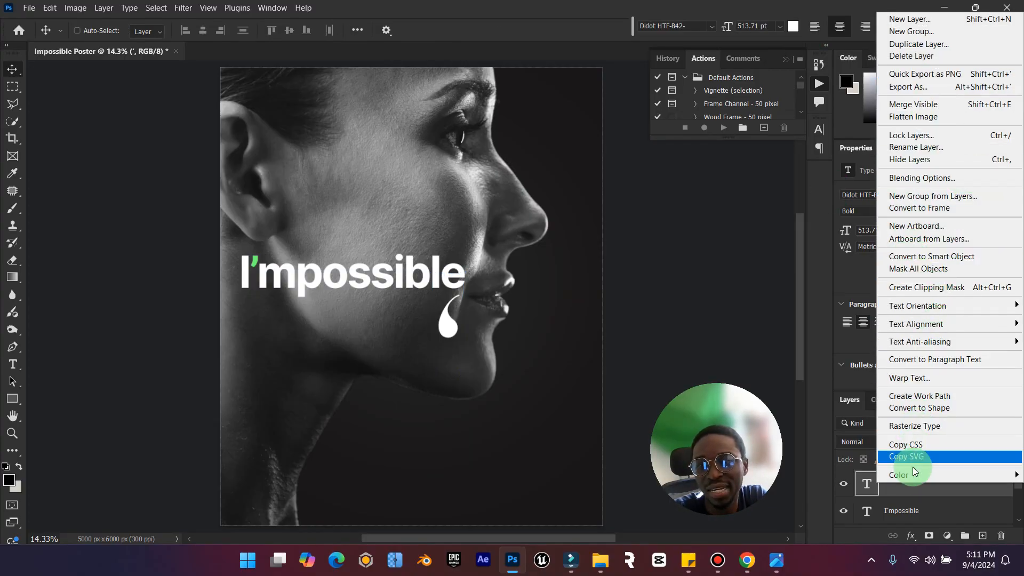
click(936, 429)
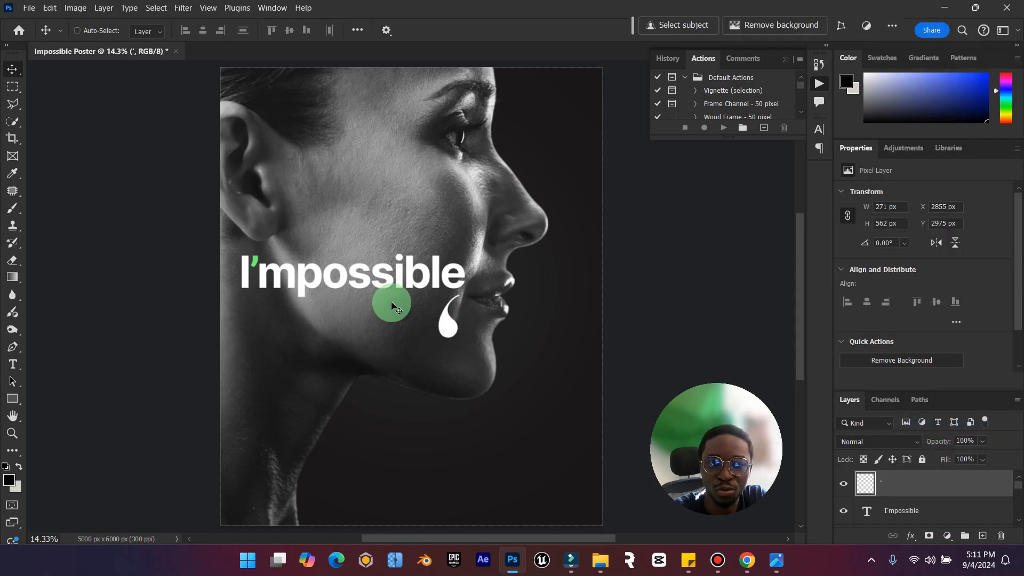
Enlarge the rasterized apostrophe to about 772% and place it over the woman's mouth, chin and the dark area below.
drag(443, 319, 491, 195)
key(ctrl+t)
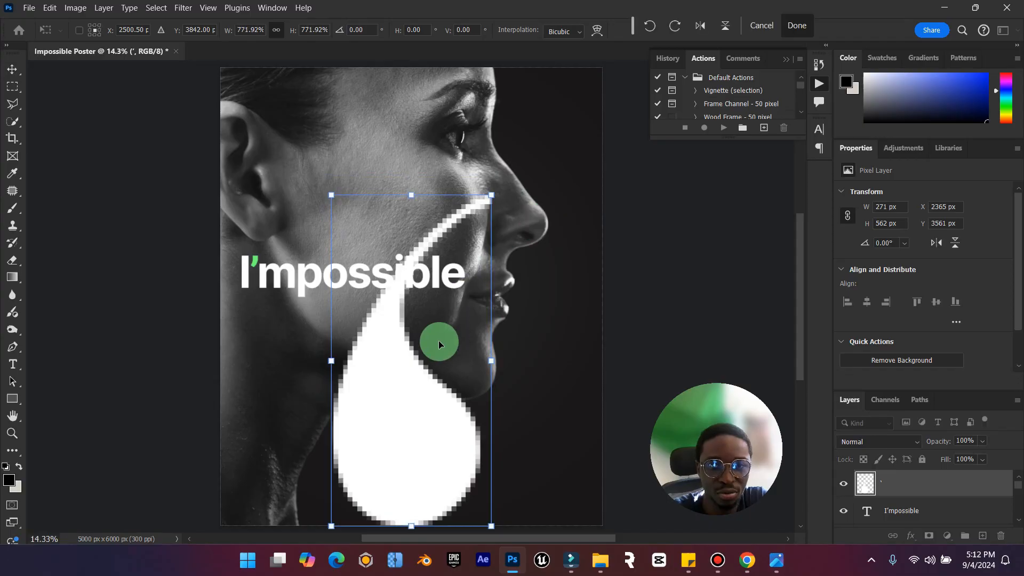
drag(438, 344, 482, 301)
click(805, 25)
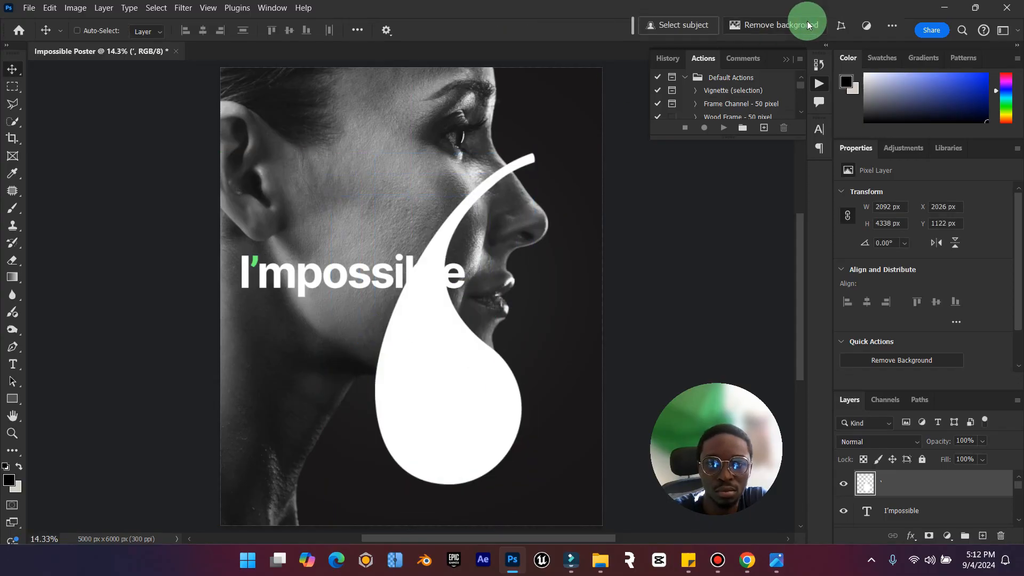
drag(469, 350, 501, 385)
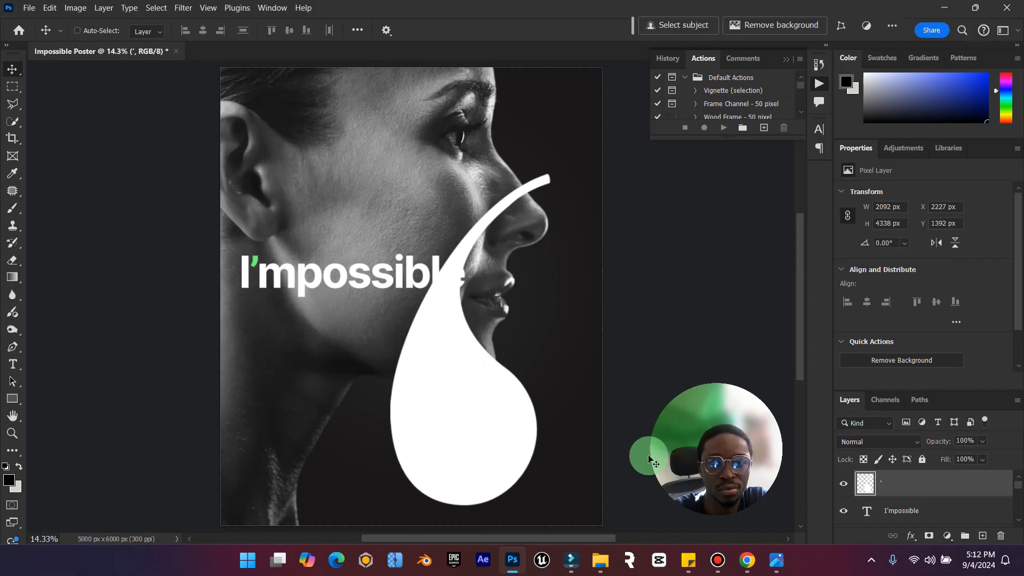
Compare with the reference poster and flip the large apostrophe horizontally.
click(787, 563)
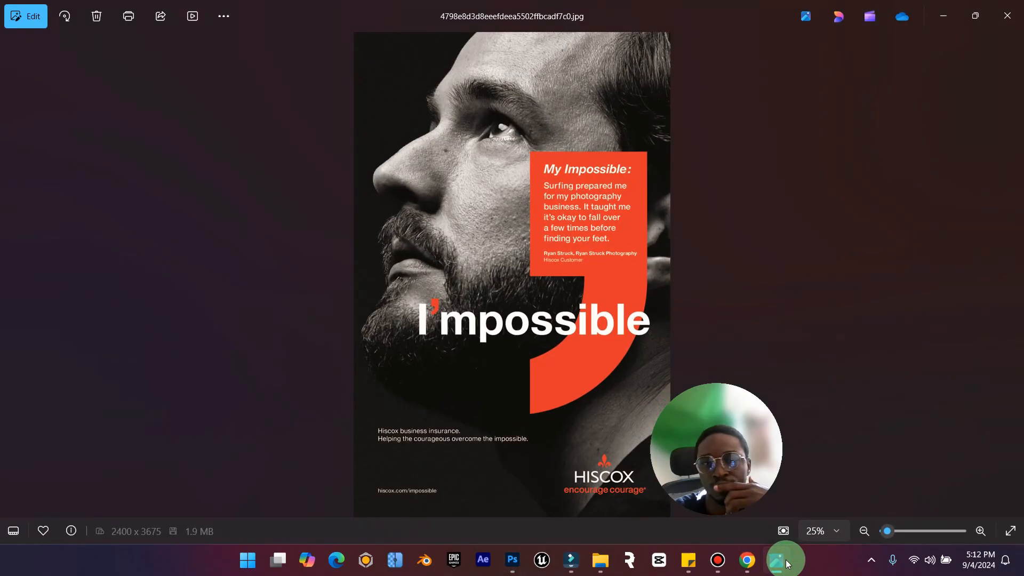
click(786, 560)
click(59, 8)
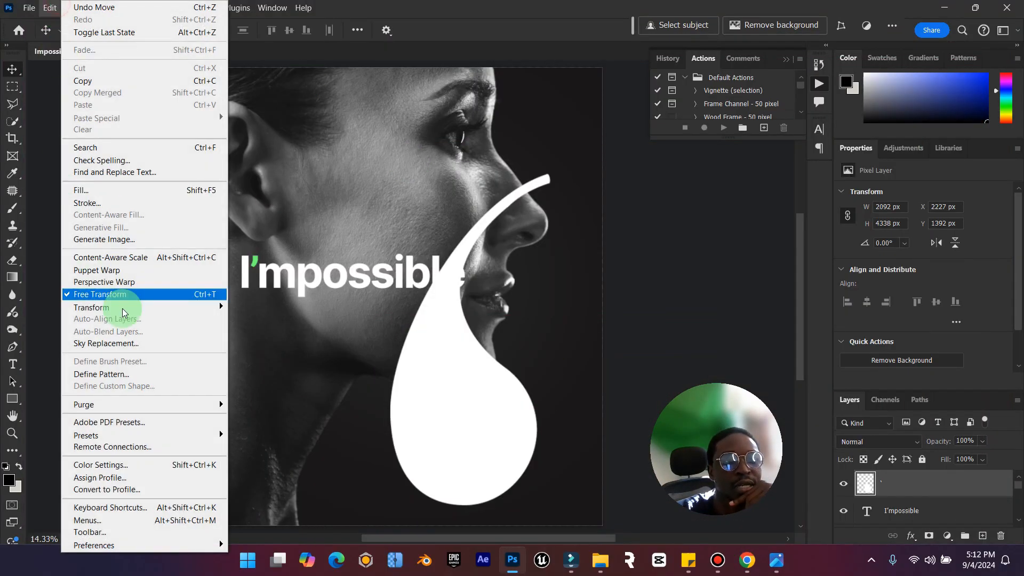
mouse_move(133, 307)
click(324, 537)
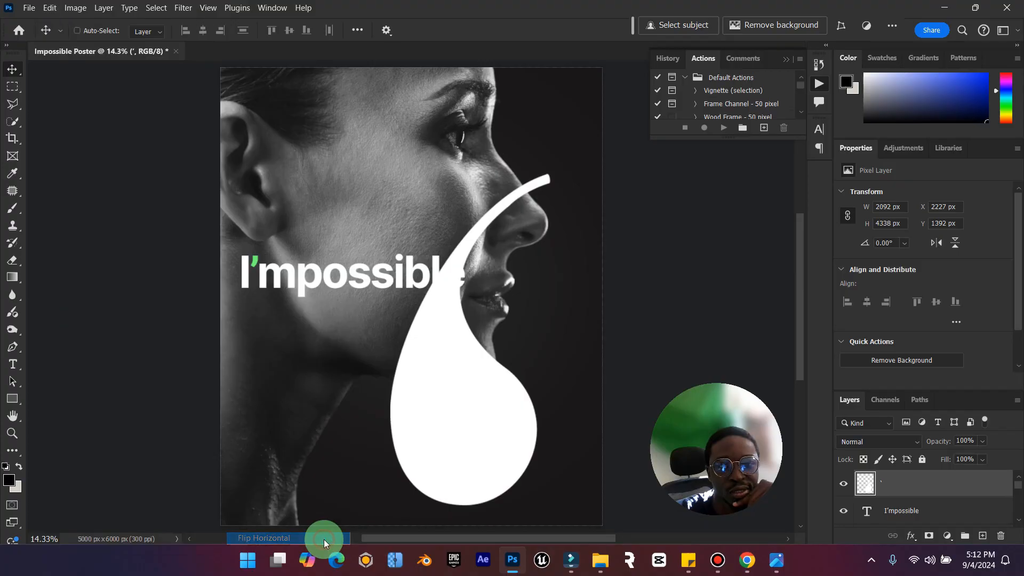
Try another flip and a small move of the large apostrophe, and undo the unwanted changes.
click(50, 8)
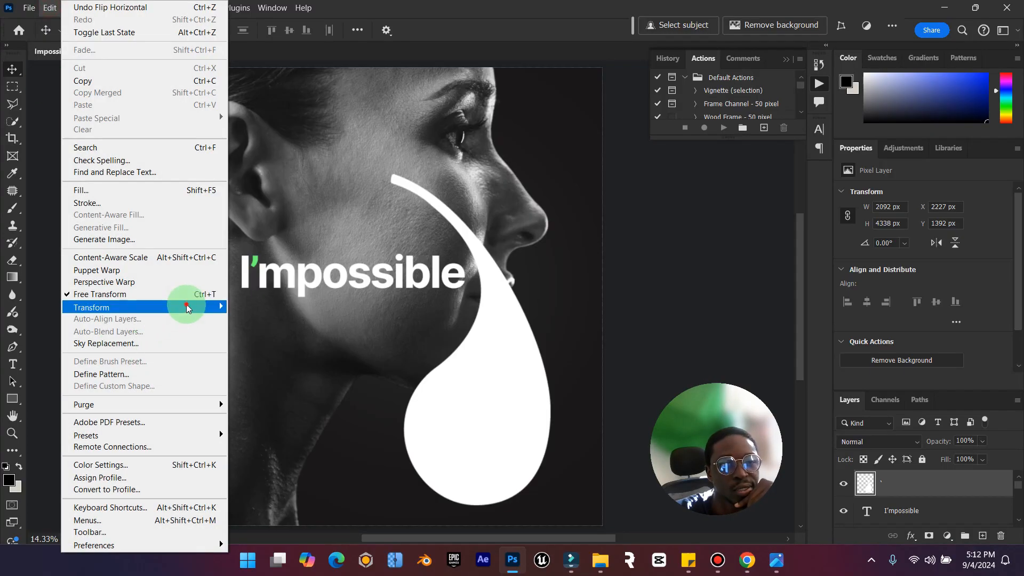
mouse_move(187, 308)
click(261, 548)
drag(528, 325, 565, 308)
key(ctrl+z)
key(ctrl+z)
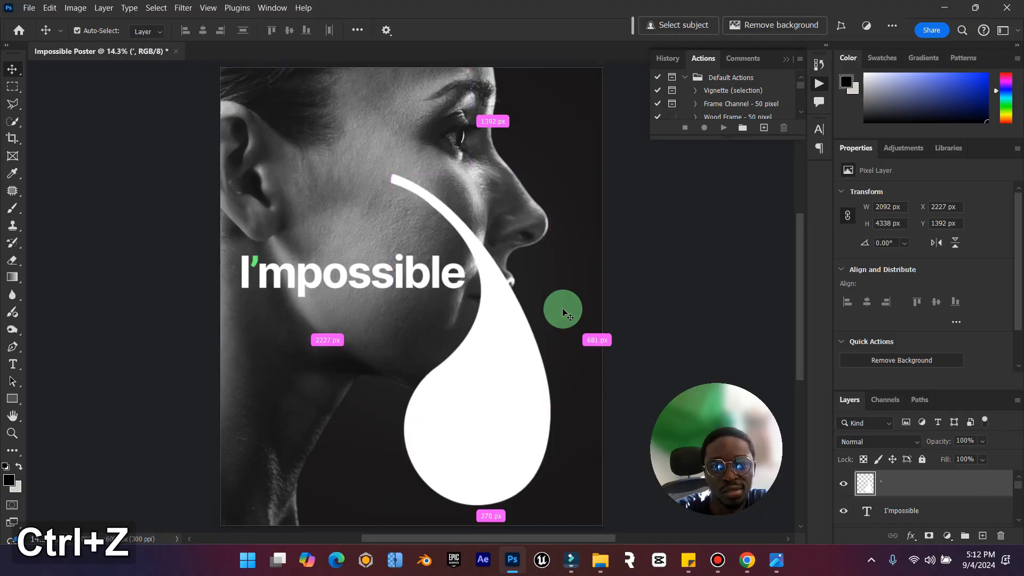
key(ctrl+z)
Hide the layer properties so that the complete layer stack can be seen.
click(938, 486)
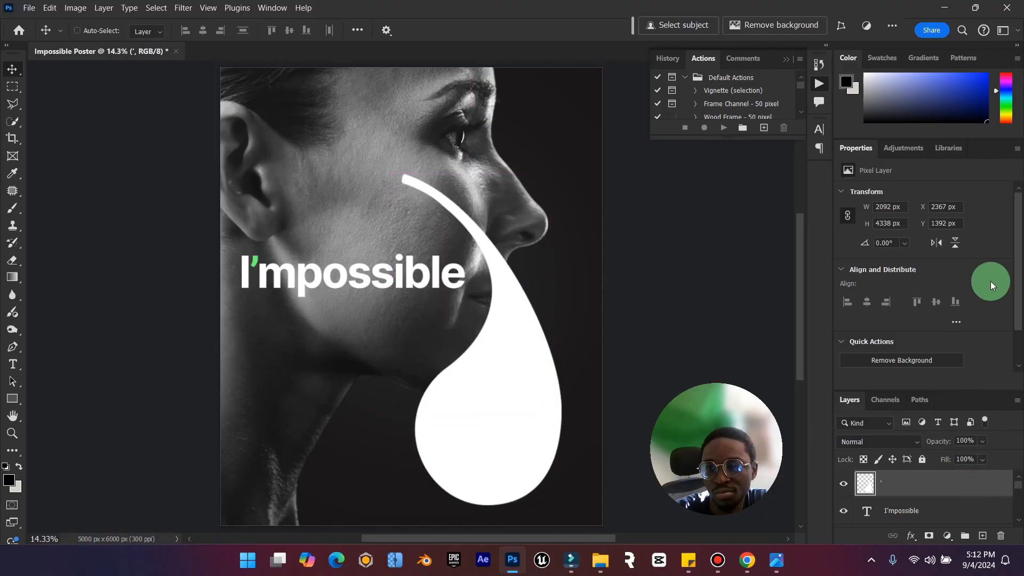
click(1017, 149)
click(986, 167)
Move the apostrophe layer directly beneath Layer 1 and shift the shape further out behind the chin, checking against the reference poster.
click(907, 235)
drag(907, 235, 910, 354)
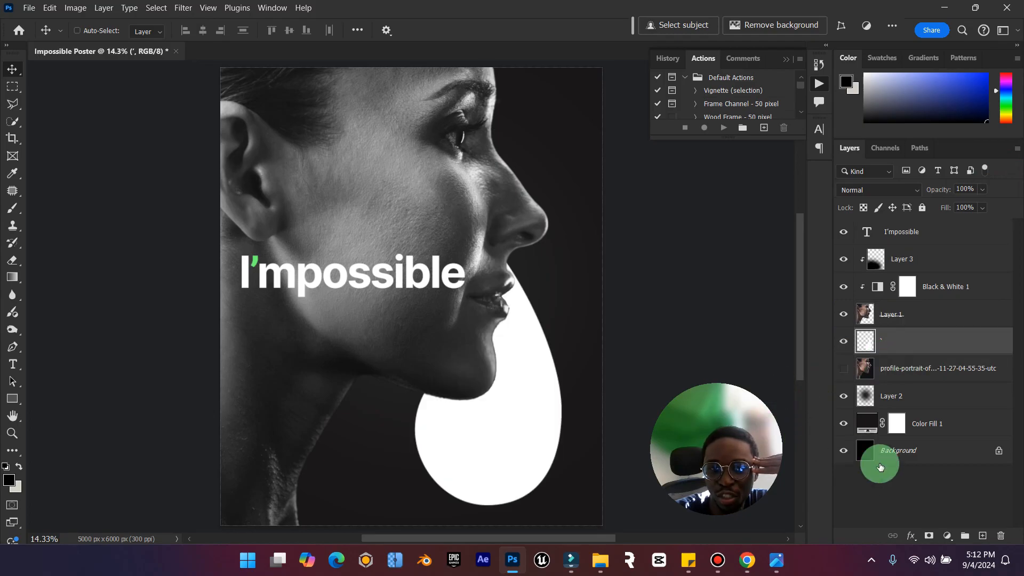
click(777, 570)
click(777, 570)
drag(523, 377, 555, 409)
click(776, 560)
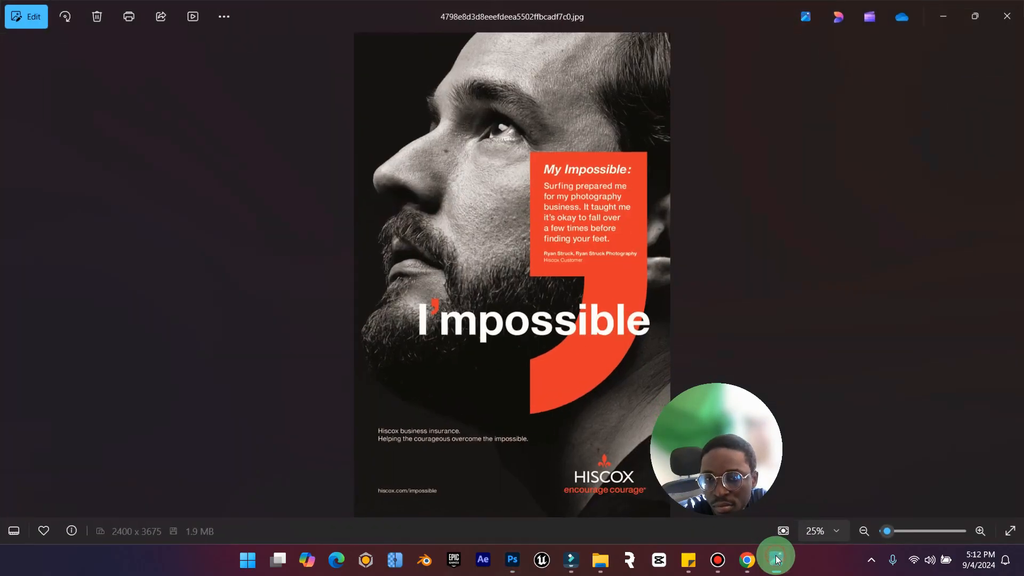
click(777, 560)
Add a solid colour fill layer in the green sampled from the title's apostrophe and clip it to the large apostrophe layer.
click(884, 381)
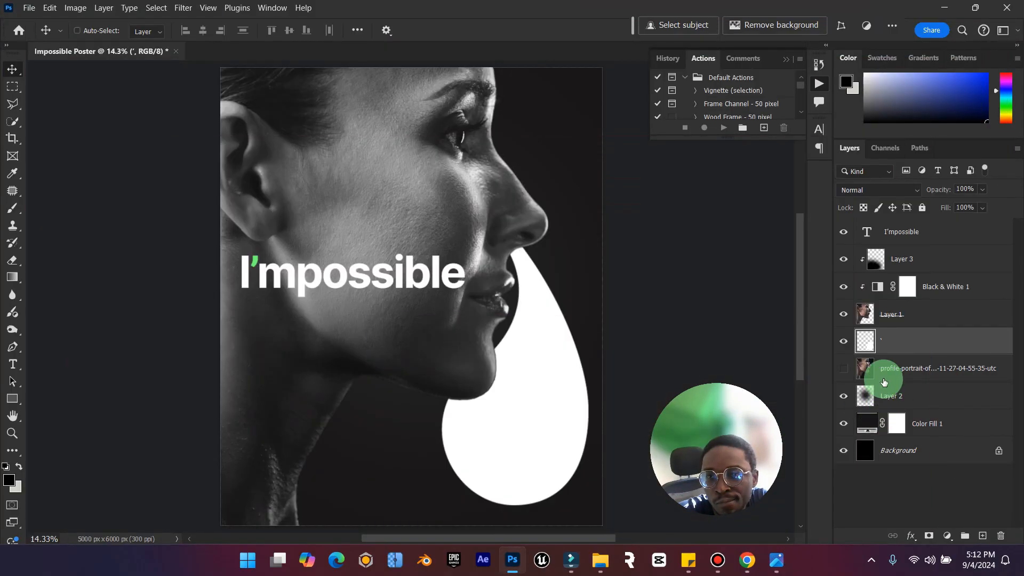
click(947, 536)
click(957, 302)
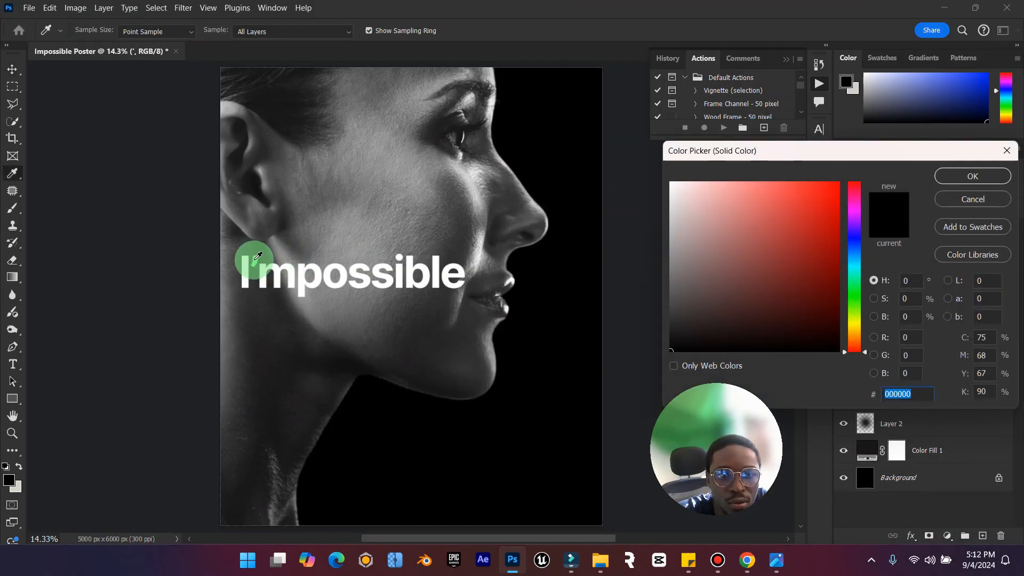
click(255, 260)
click(987, 179)
click(936, 339)
right_click(935, 339)
click(949, 344)
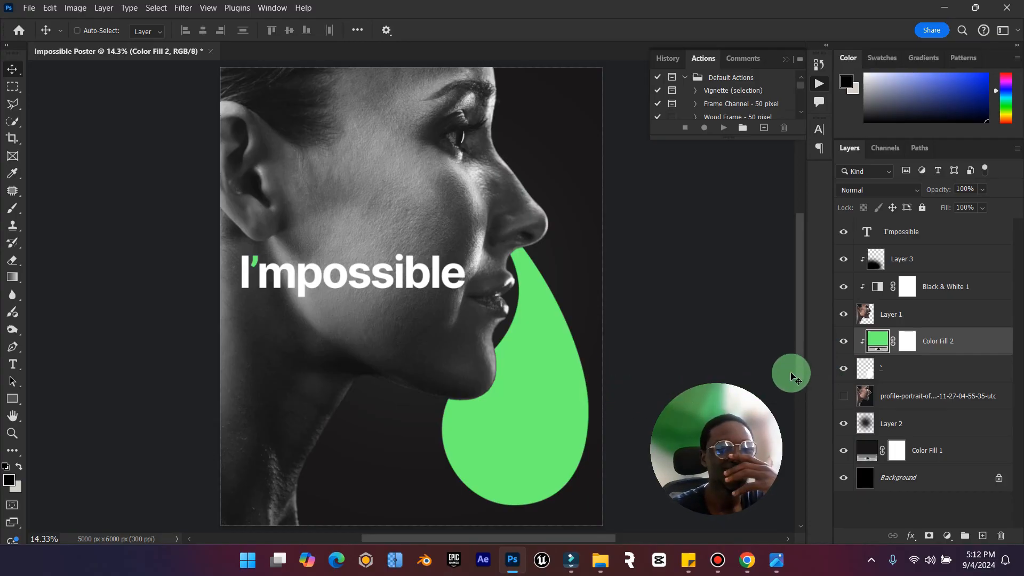
Move the green fill and apostrophe layers together above Layer 3, and shift the shape over the woman's jaw and neck.
shift+click(907, 368)
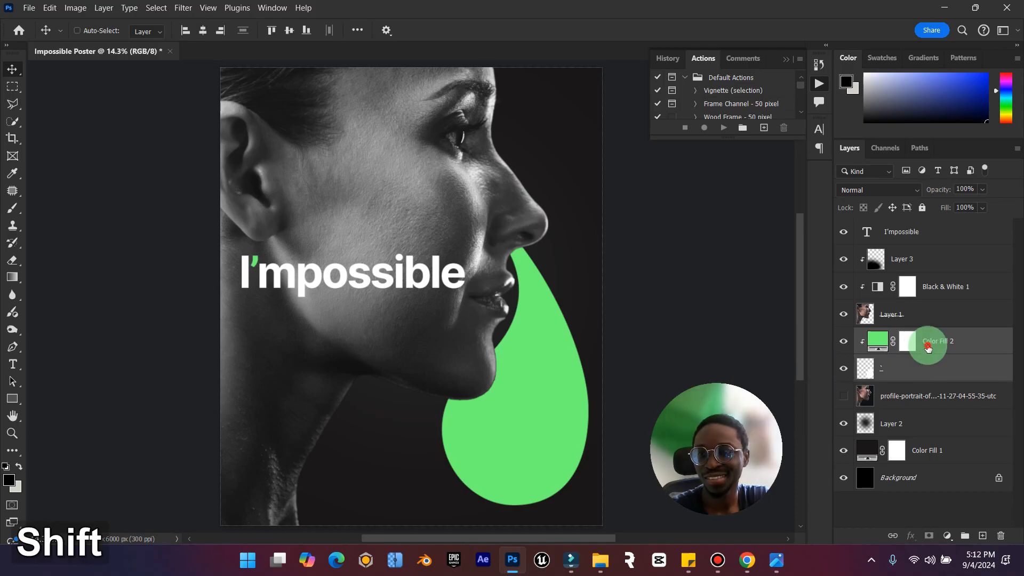
drag(928, 347, 911, 234)
drag(524, 368, 363, 362)
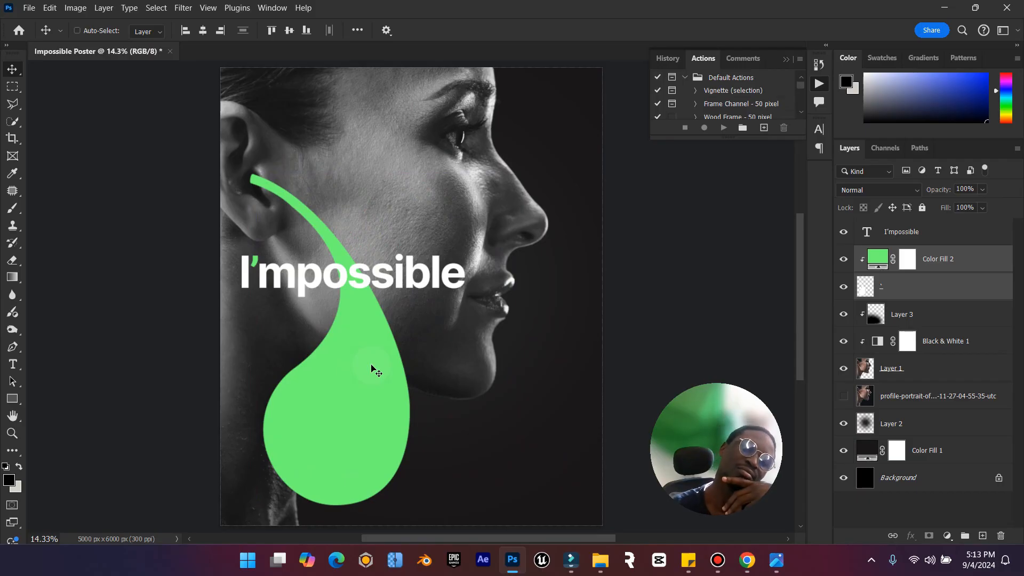
drag(372, 356, 372, 357)
Move the I'mpossible title down so it crosses the woman's chin.
click(483, 382)
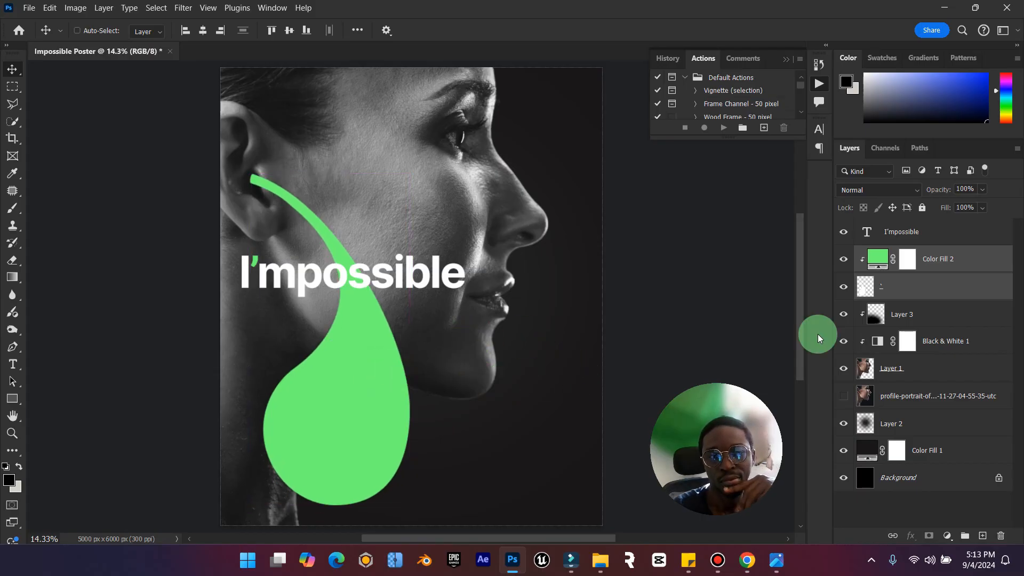
click(927, 231)
drag(326, 249, 433, 398)
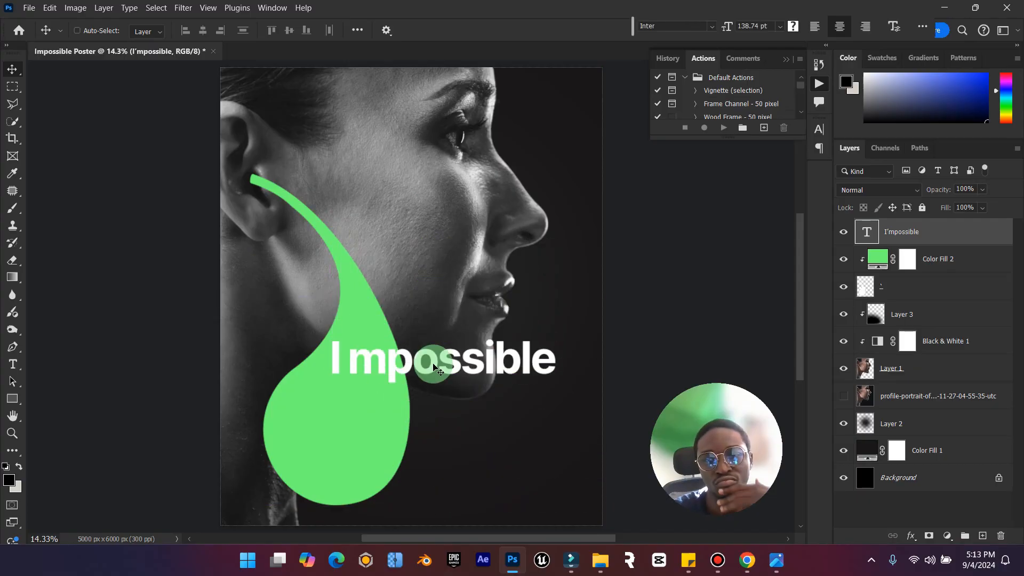
Delete the large apostrophe layer and hide the green Color Fill 2 layer.
click(924, 278)
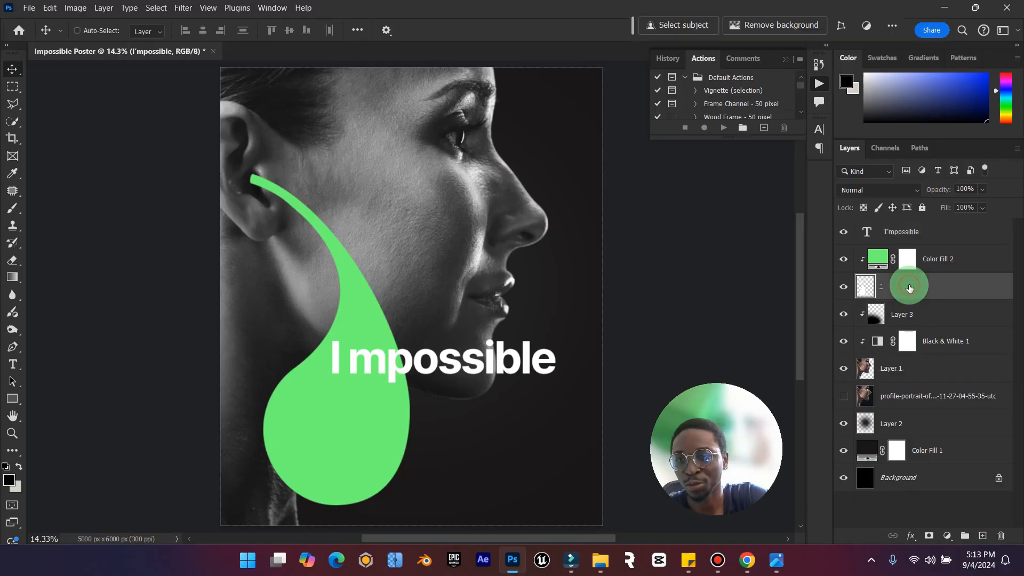
key(Delete)
click(850, 260)
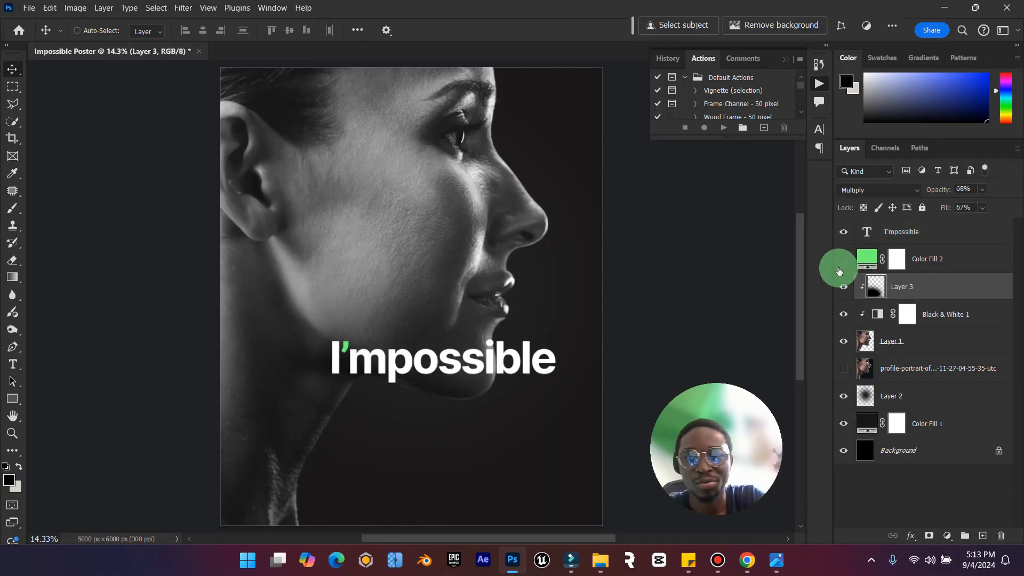
Duplicate the title layer, replace the copy's text with a single apostrophe and move it.
click(898, 244)
key(ctrl+j)
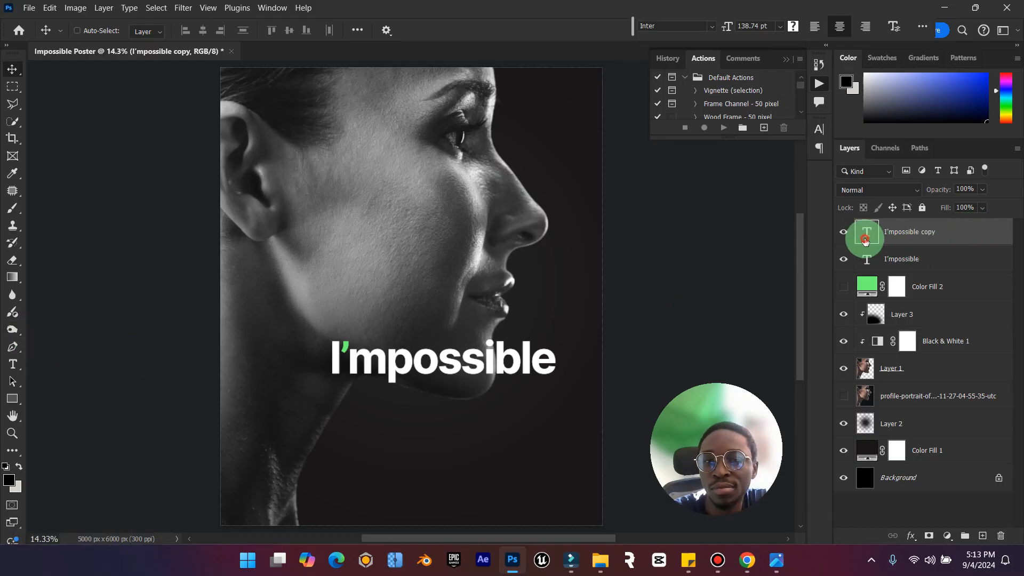
double_click(878, 247)
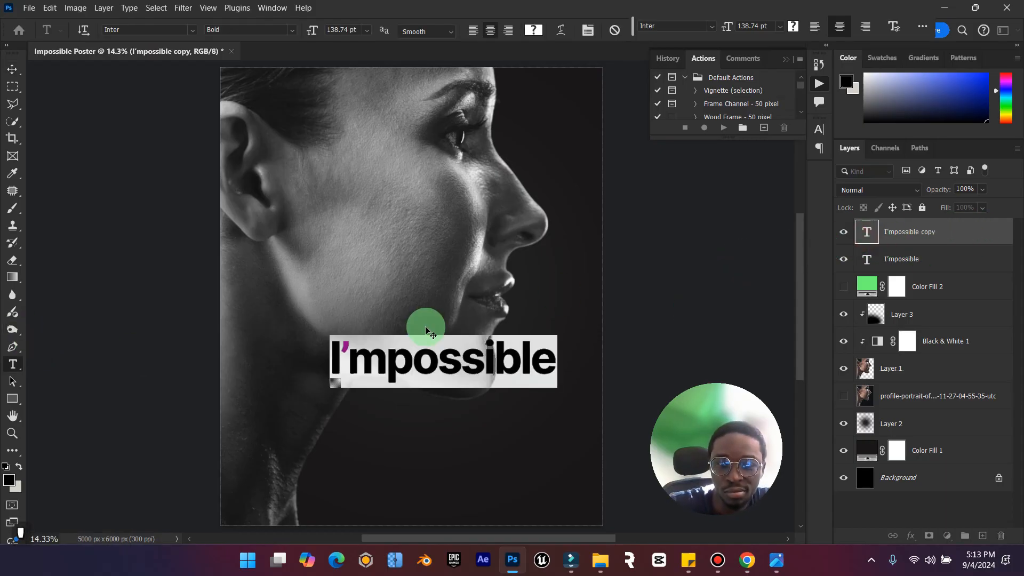
text(')
click(12, 70)
drag(441, 290, 435, 232)
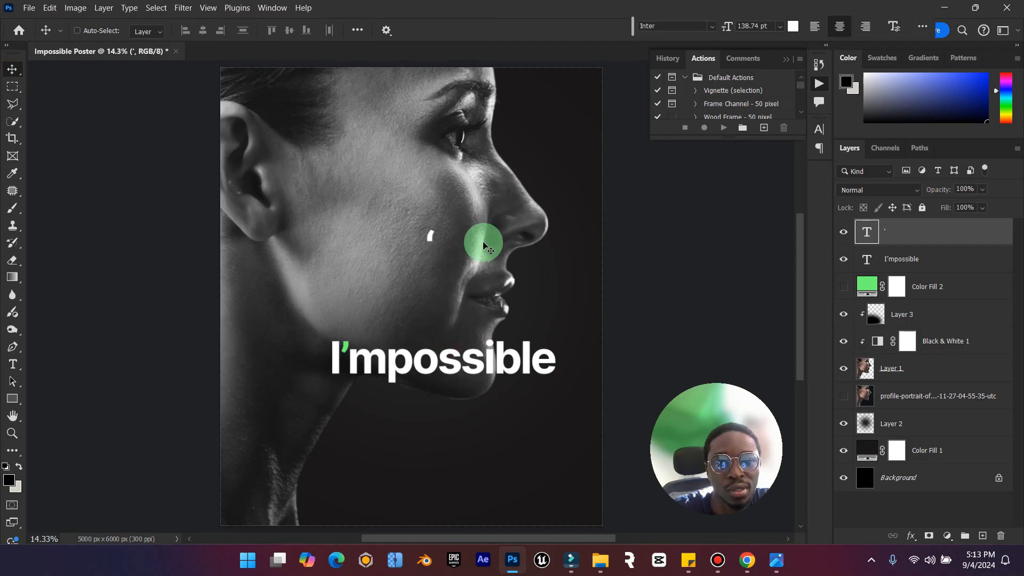
Set the font of the standalone apostrophe text layer to Arial Narrow Bold.
double_click(863, 236)
click(193, 30)
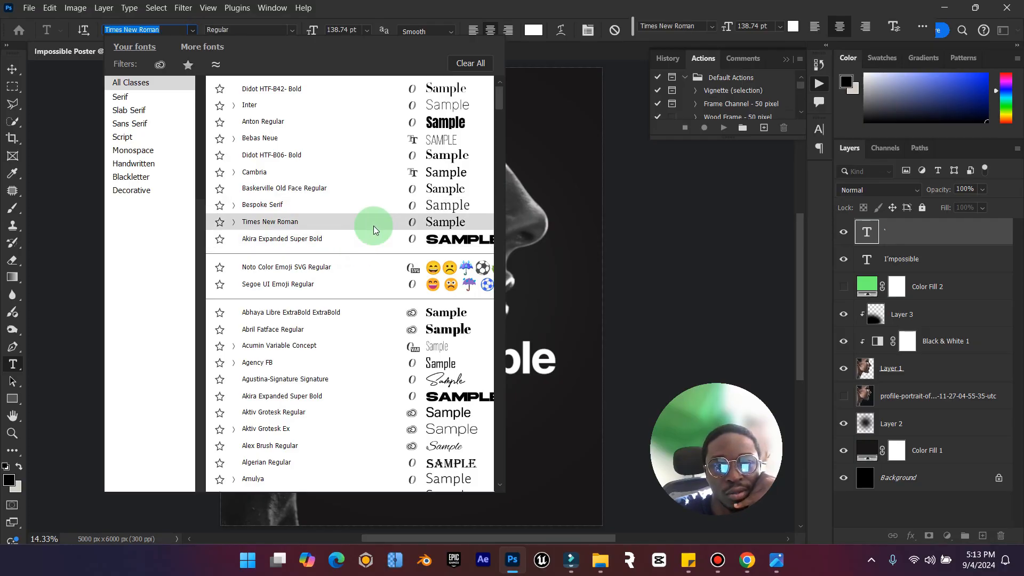
click(373, 226)
click(194, 30)
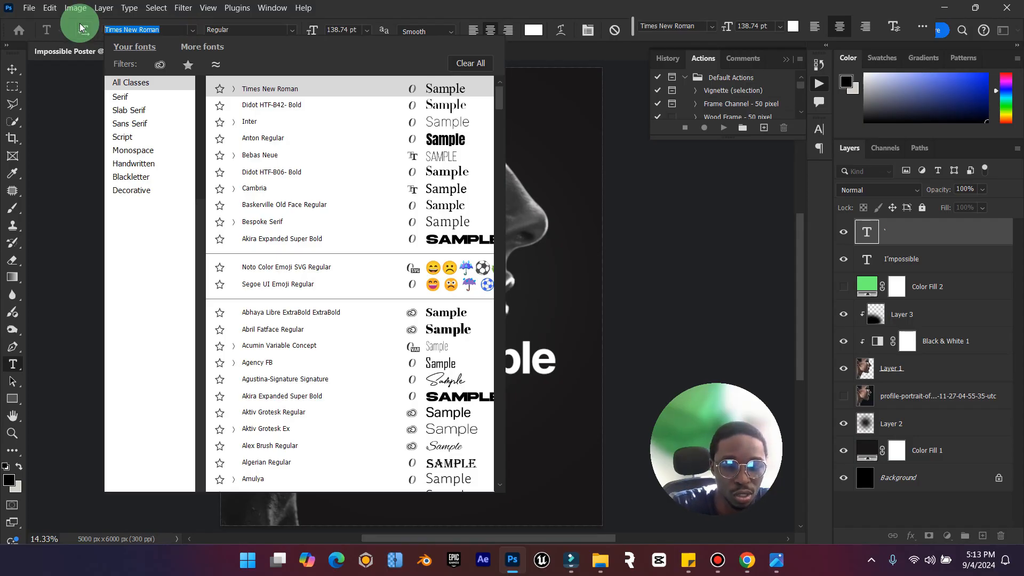
text(arial)
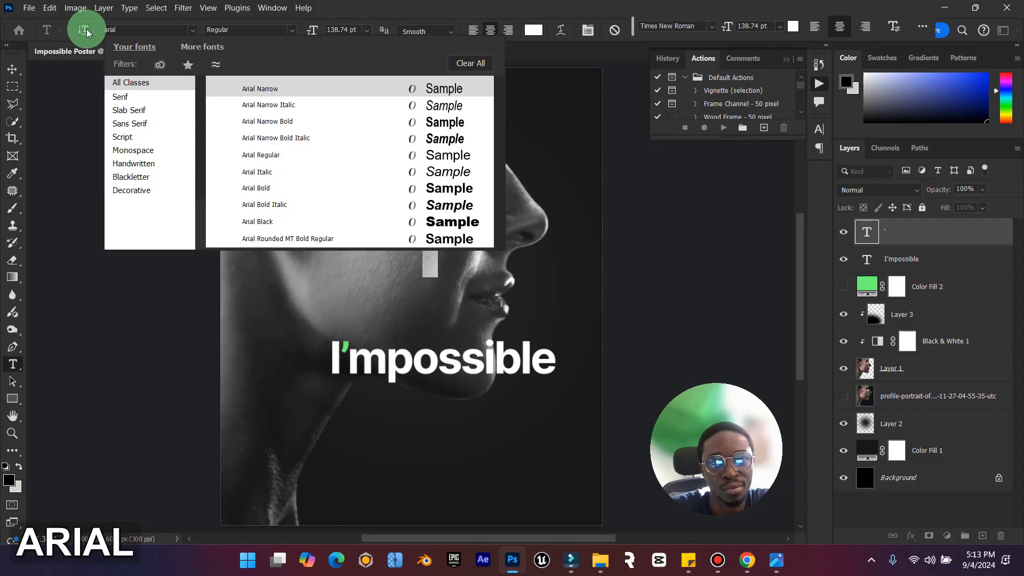
click(393, 124)
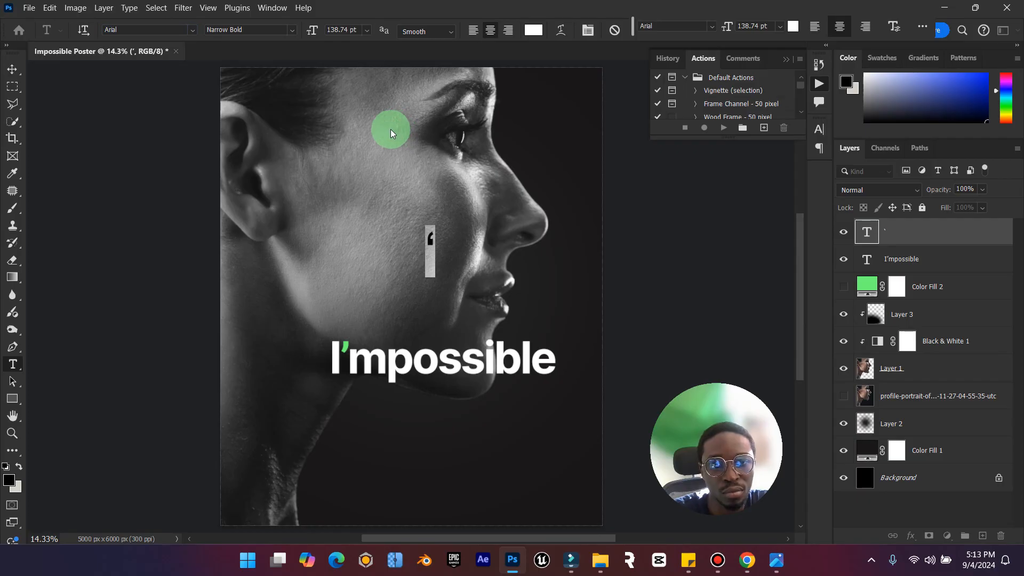
click(191, 30)
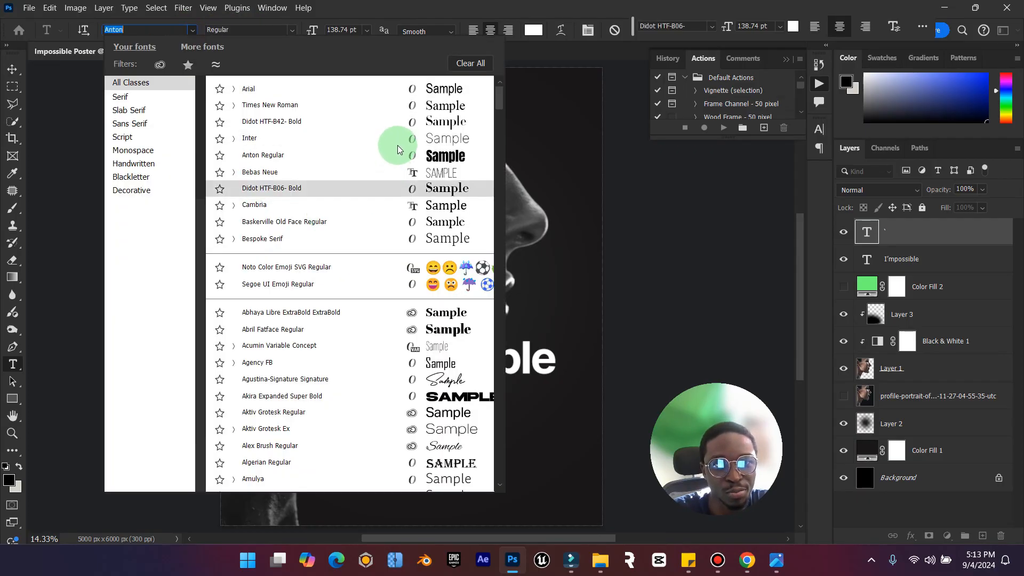
click(234, 88)
click(353, 138)
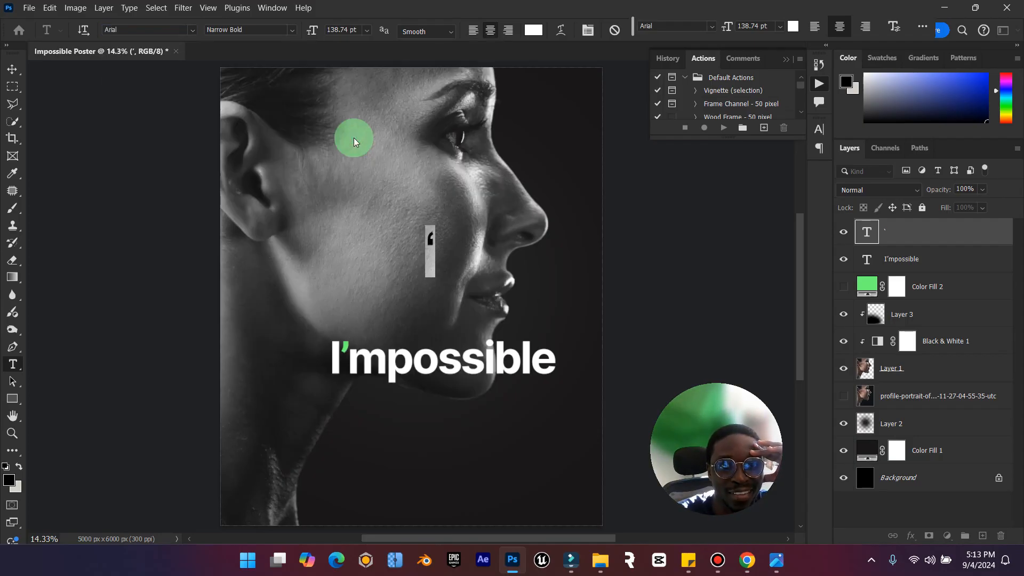
click(11, 75)
click(781, 363)
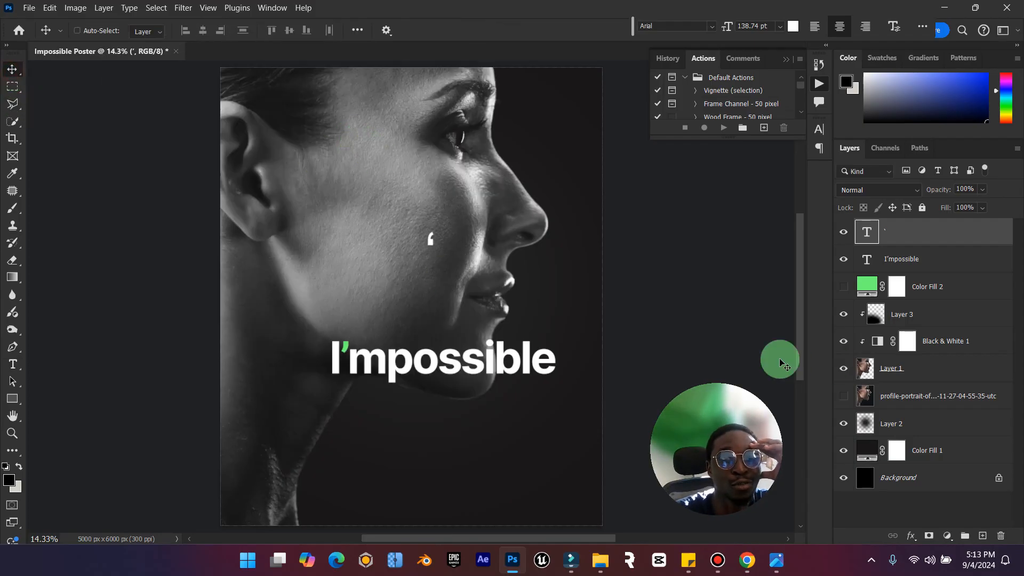
Convert the apostrophe text layer to a shape, scale it to about 1803% and place it over the woman's chin.
right_click(925, 240)
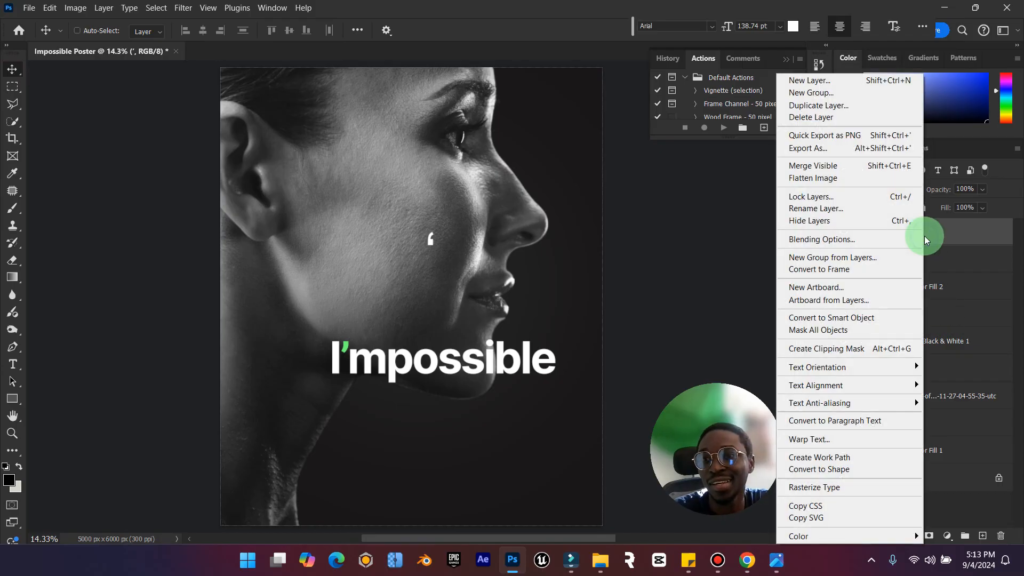
click(850, 473)
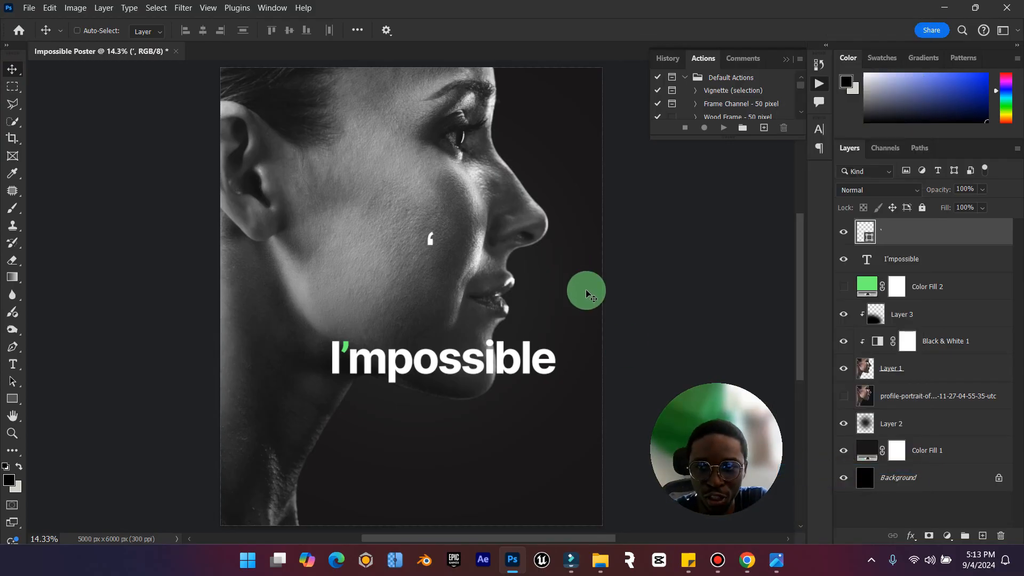
key(ctrl+t)
drag(440, 231, 486, 372)
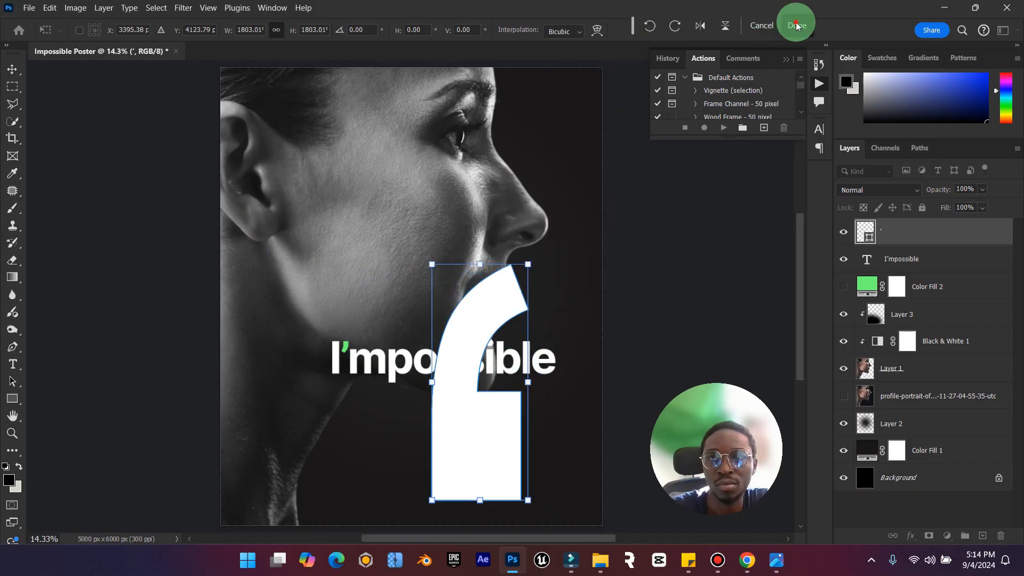
click(796, 25)
Try flipping the enlarged apostrophe shape vertically, and undo the flip.
click(50, 7)
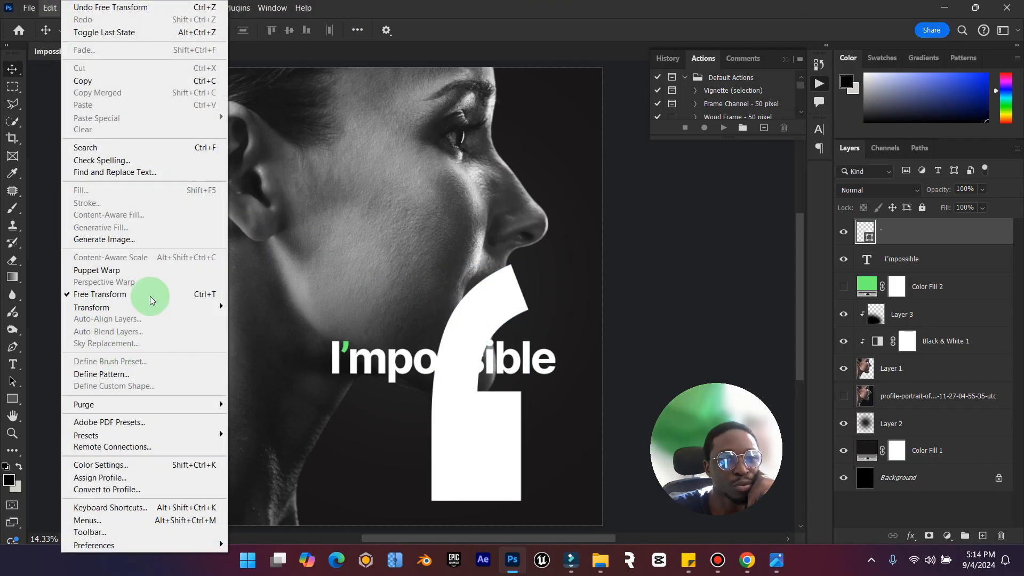
click(177, 309)
click(312, 551)
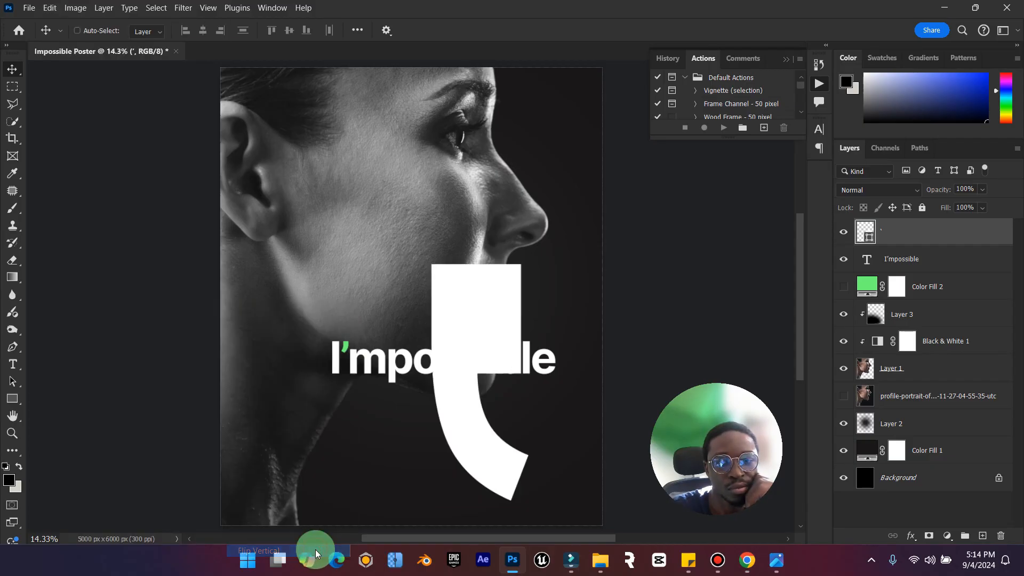
key(ctrl+z)
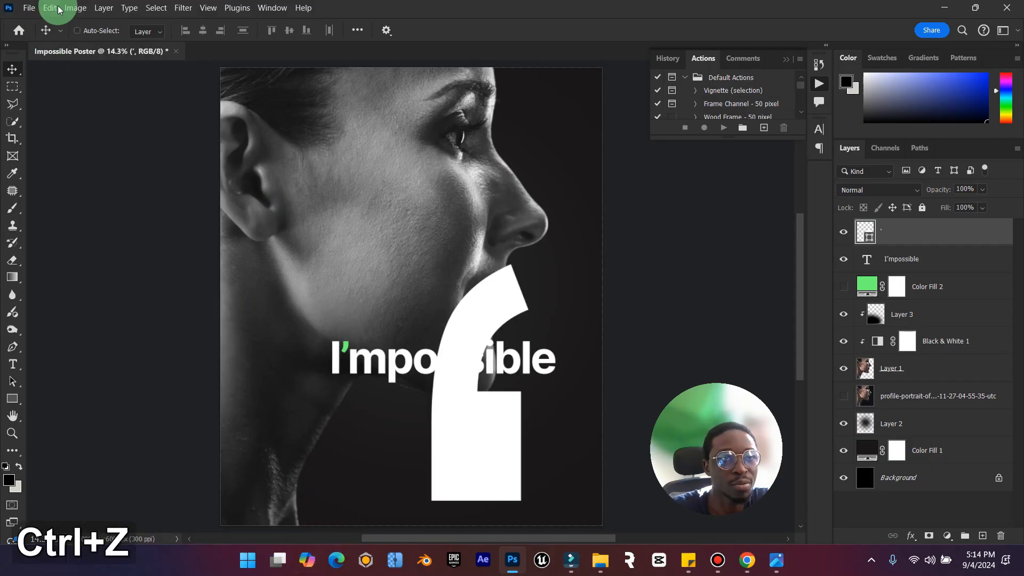
Try the apostrophe flipped horizontally, with its layer directly beneath Layer 1 and the shape moved behind the woman's mouth and chin.
click(56, 8)
click(196, 307)
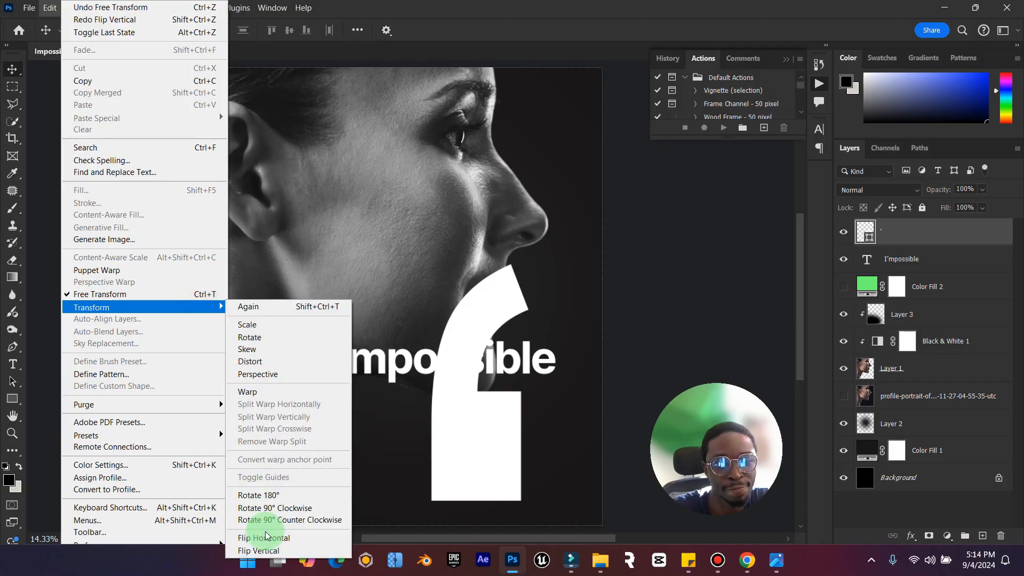
click(265, 536)
drag(487, 400, 302, 278)
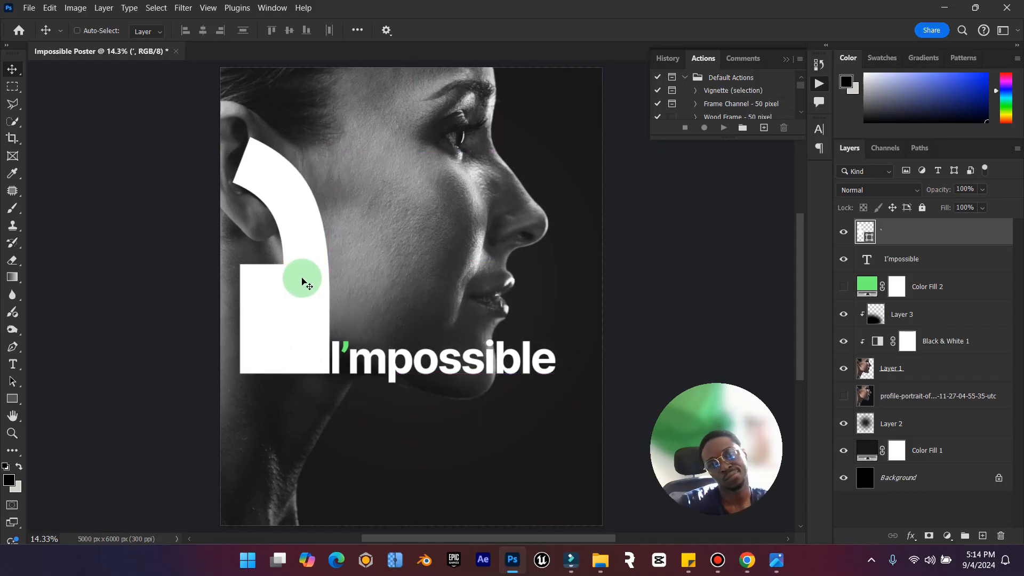
drag(261, 259, 438, 345)
drag(978, 233, 962, 389)
drag(411, 403, 542, 437)
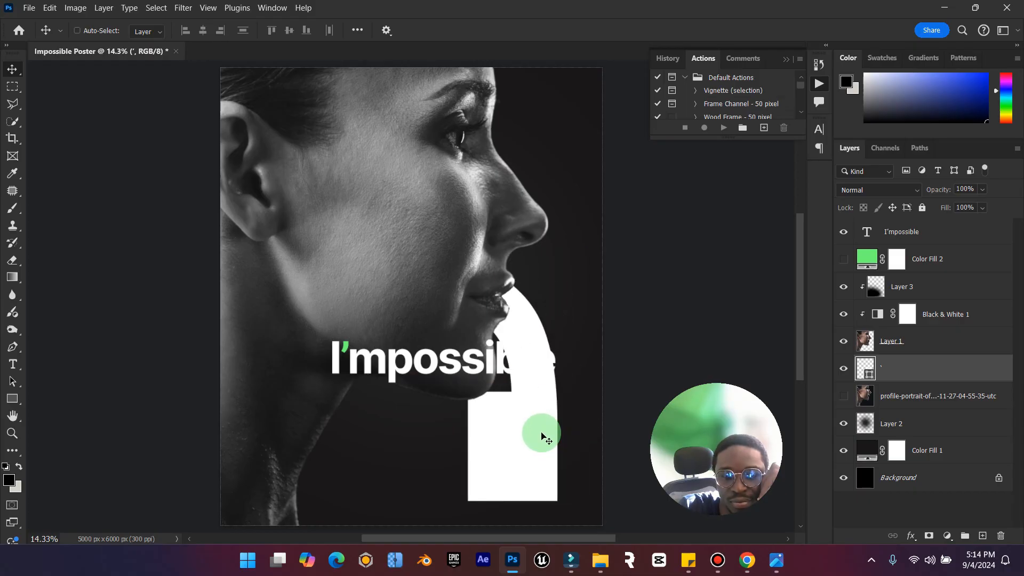
Check the reference poster in the image viewer and undo the apostrophe's moves, layer reordering and horizontal flip.
click(778, 558)
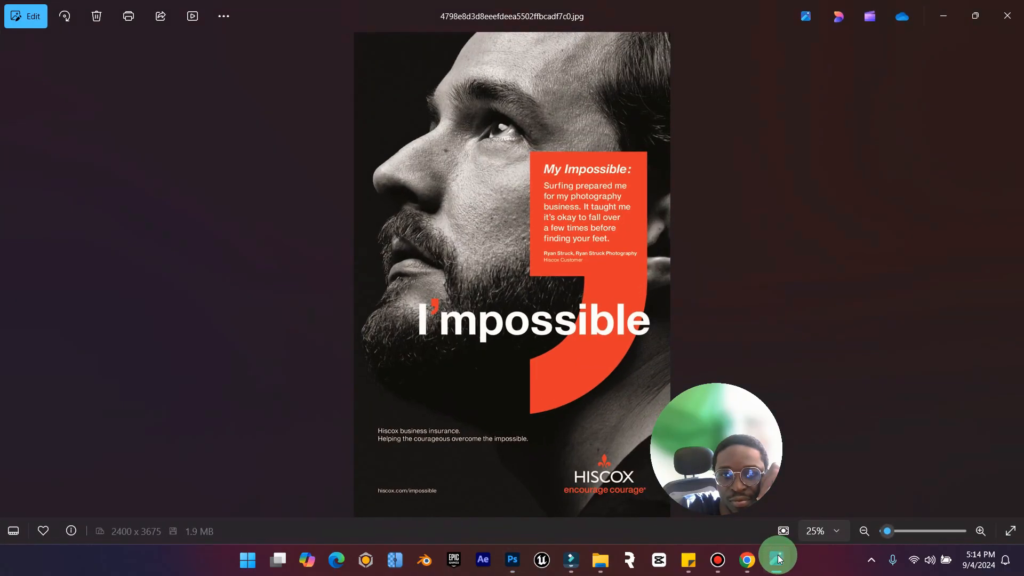
click(777, 558)
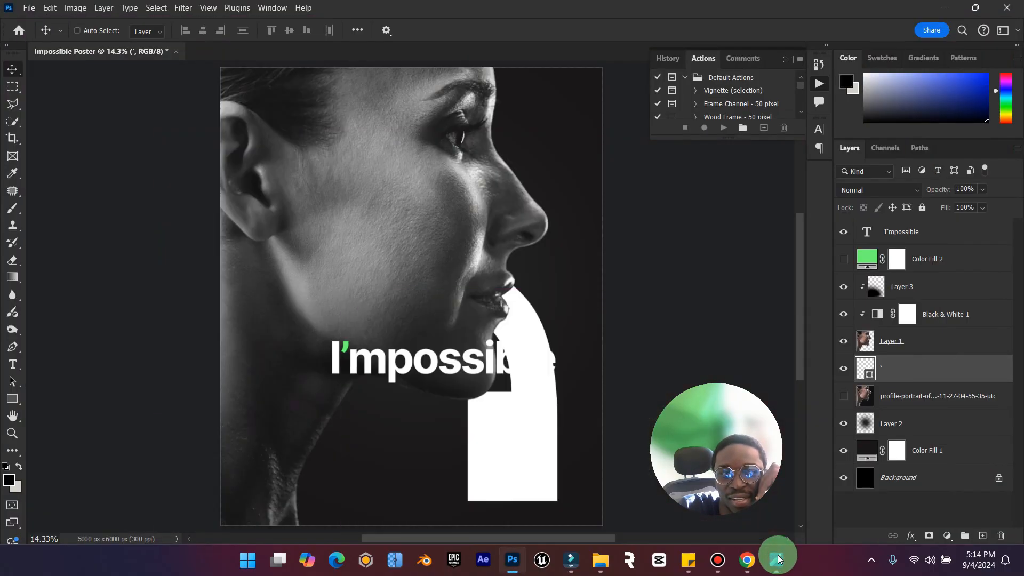
click(778, 558)
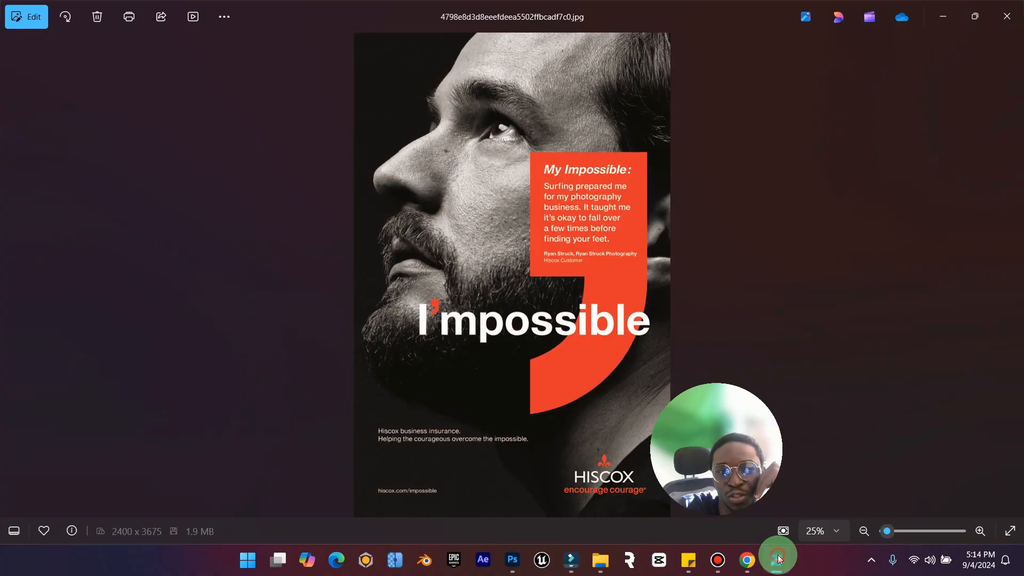
click(778, 557)
key(ctrl+z)
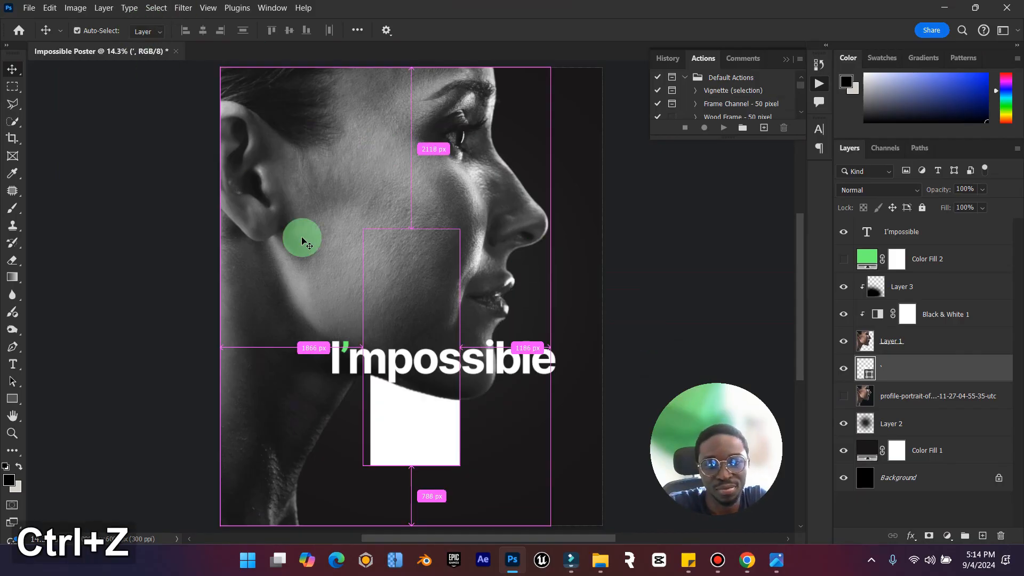
key(ctrl+z)
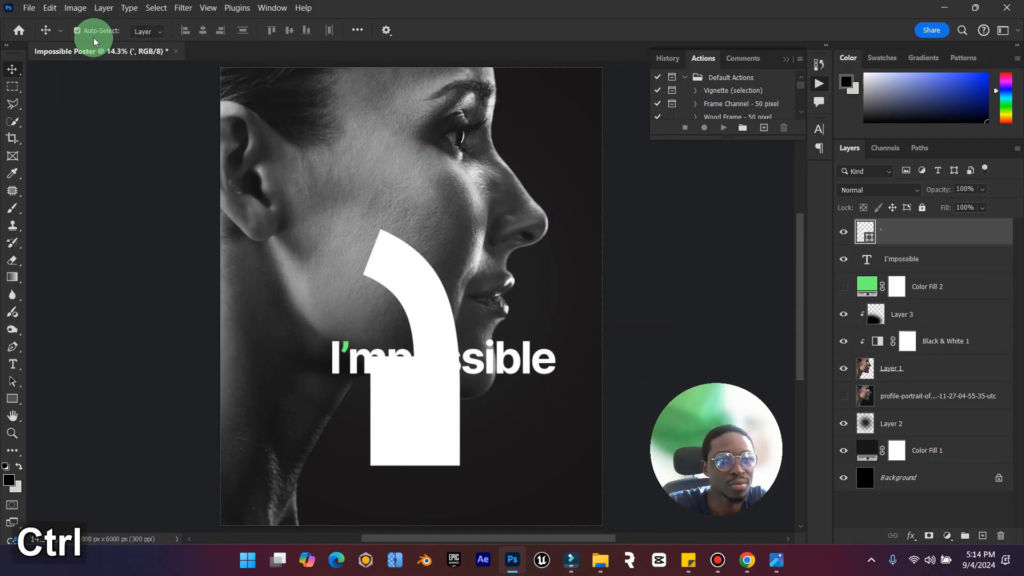
key(ctrl+z)
key(ctrl+z)
Flip the apostrophe shape vertically and move it over the woman's cheek and jaw, comparing with the reference poster.
click(44, 8)
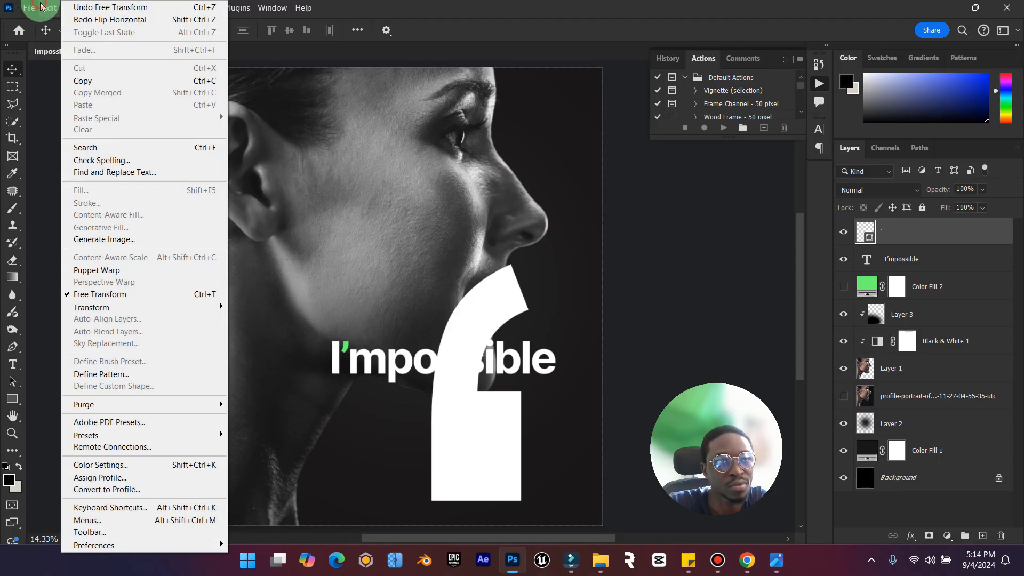
mouse_move(160, 308)
click(321, 544)
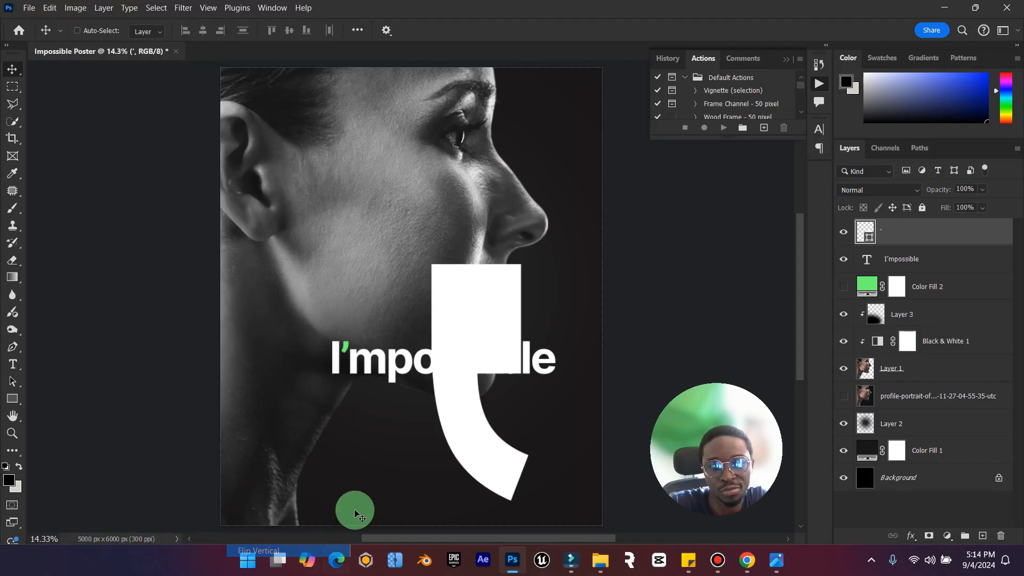
drag(470, 369, 354, 298)
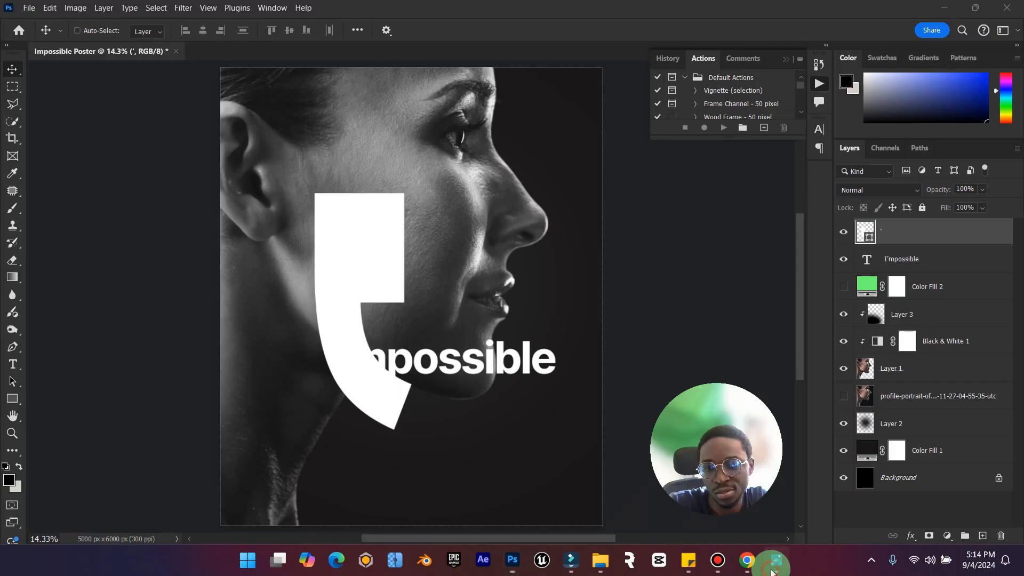
click(774, 561)
click(775, 561)
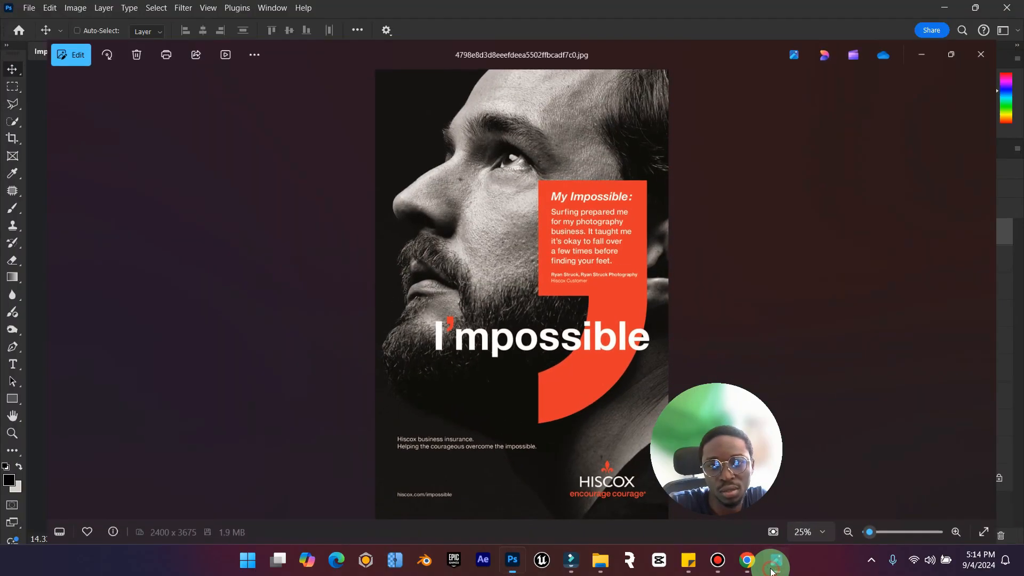
drag(382, 240, 366, 239)
Enlarge the apostrophe shape with Free Transform so it spans from the cheek to below the jaw.
key(ctrl+t)
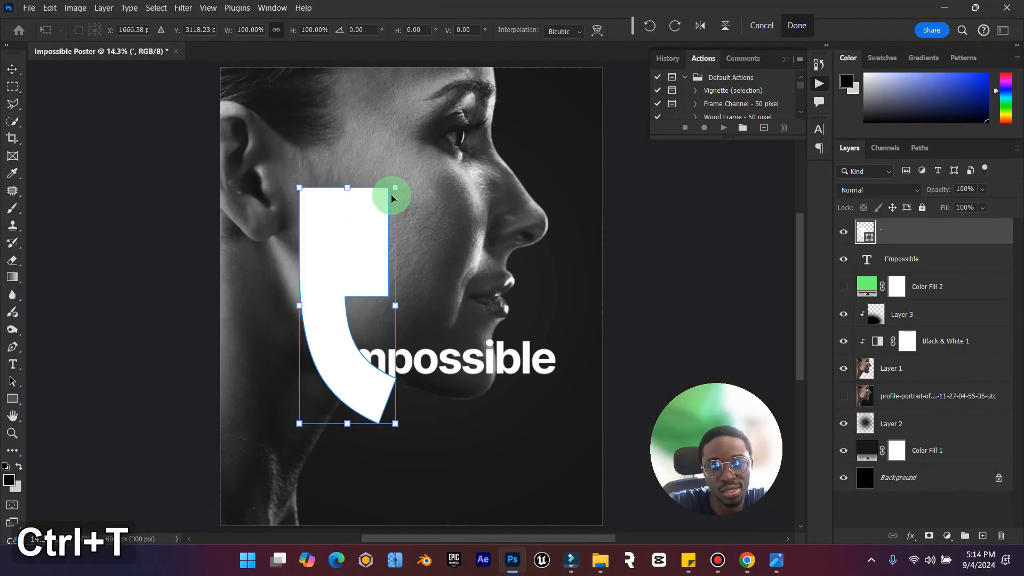
drag(402, 189, 455, 153)
drag(375, 202, 356, 235)
click(808, 31)
Stack the title above Color Fill 2 and the apostrophe shape, then clip the green fill to the shape and show it.
drag(896, 260, 915, 216)
drag(921, 286, 920, 250)
right_click(926, 258)
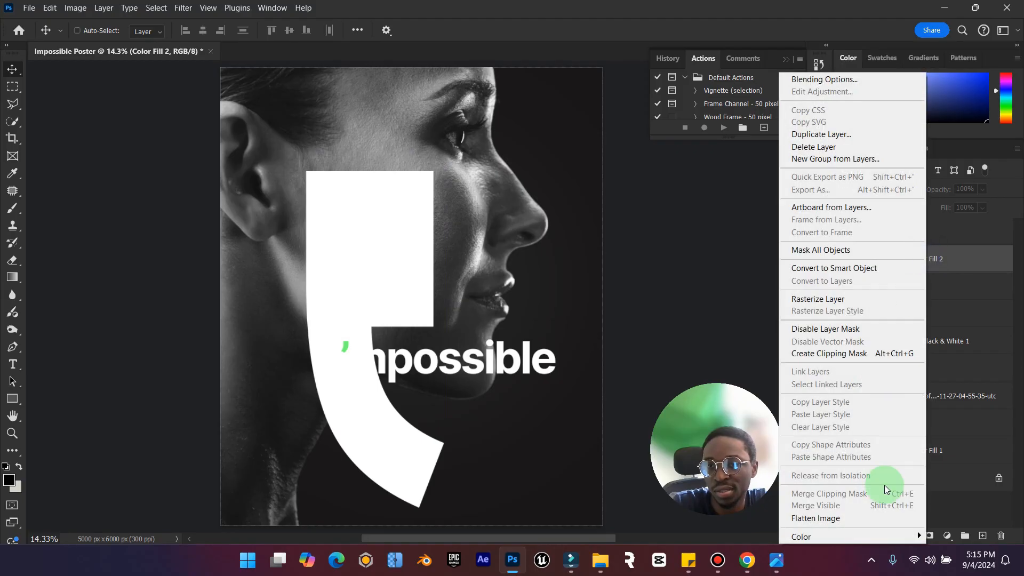
click(850, 355)
click(848, 264)
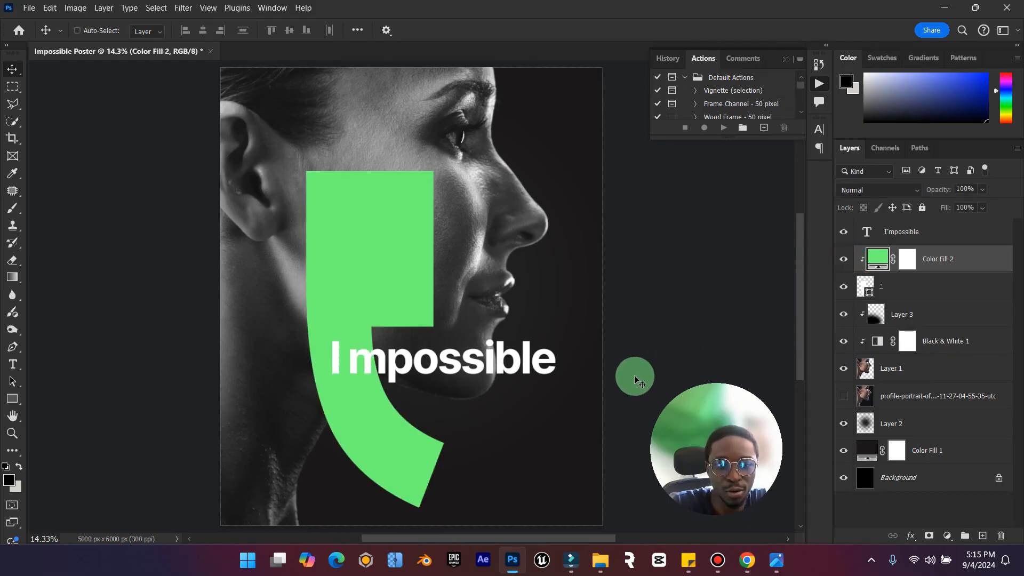
Shift the I'mpossible title left across the apostrophe, and raise the green apostrophe shape slightly on the woman's cheek.
click(913, 235)
drag(464, 365, 390, 356)
click(986, 285)
drag(407, 276, 406, 249)
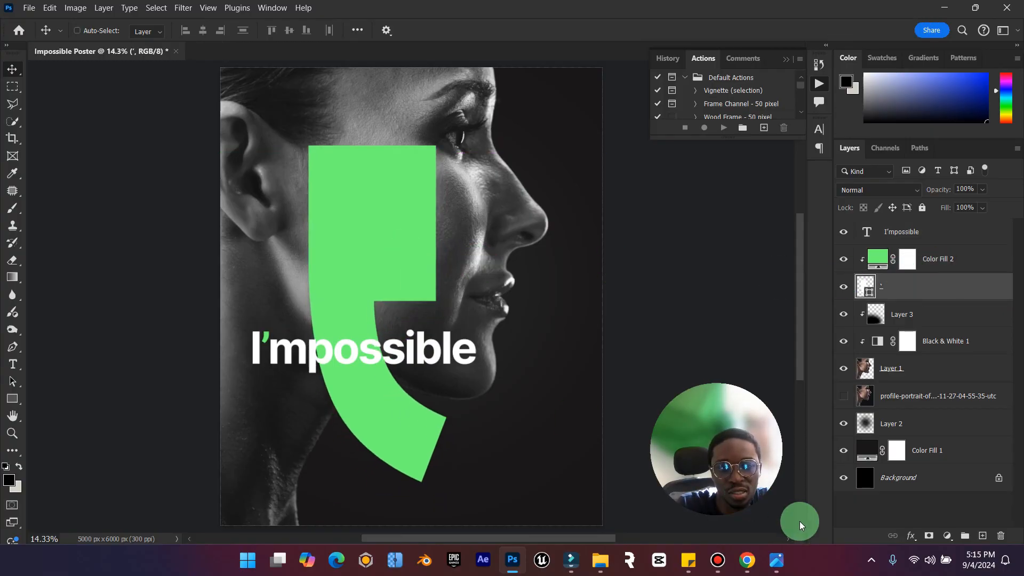
Nudge the green apostrophe toward the ear and raise the I'mpossible title slightly, comparing the layout with the reference poster.
click(777, 561)
click(776, 564)
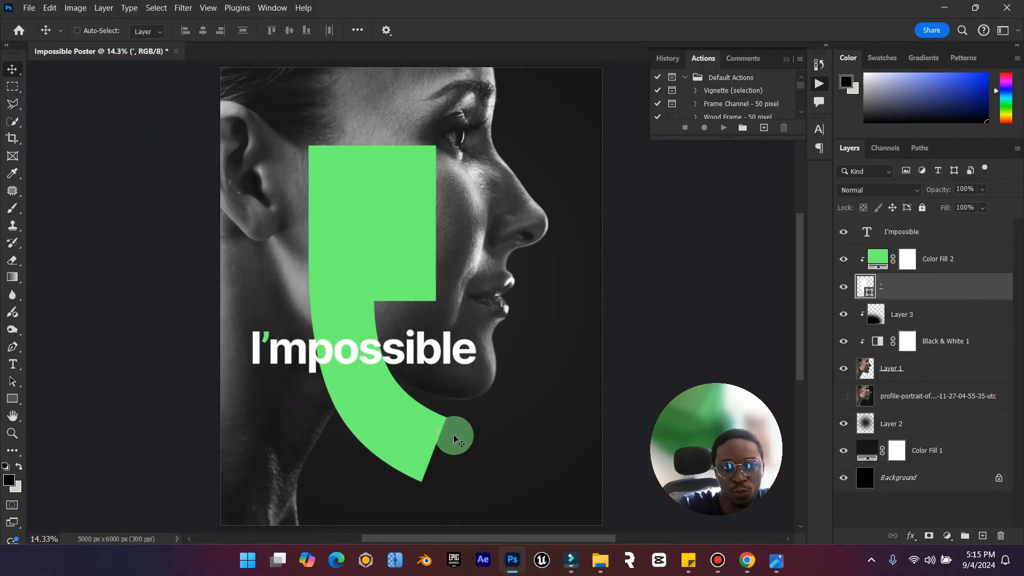
drag(371, 262, 361, 267)
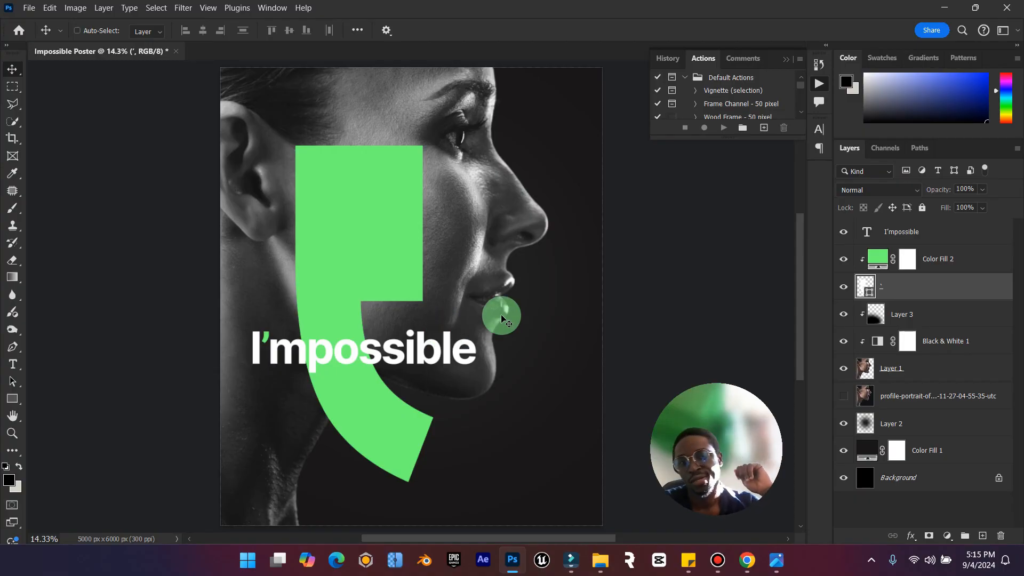
click(933, 230)
drag(446, 322, 447, 308)
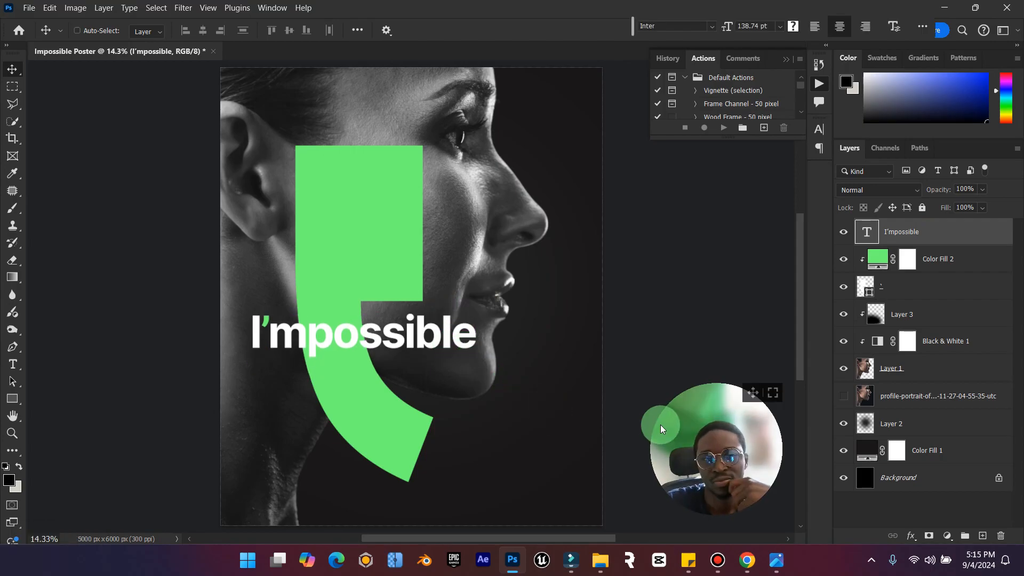
click(779, 563)
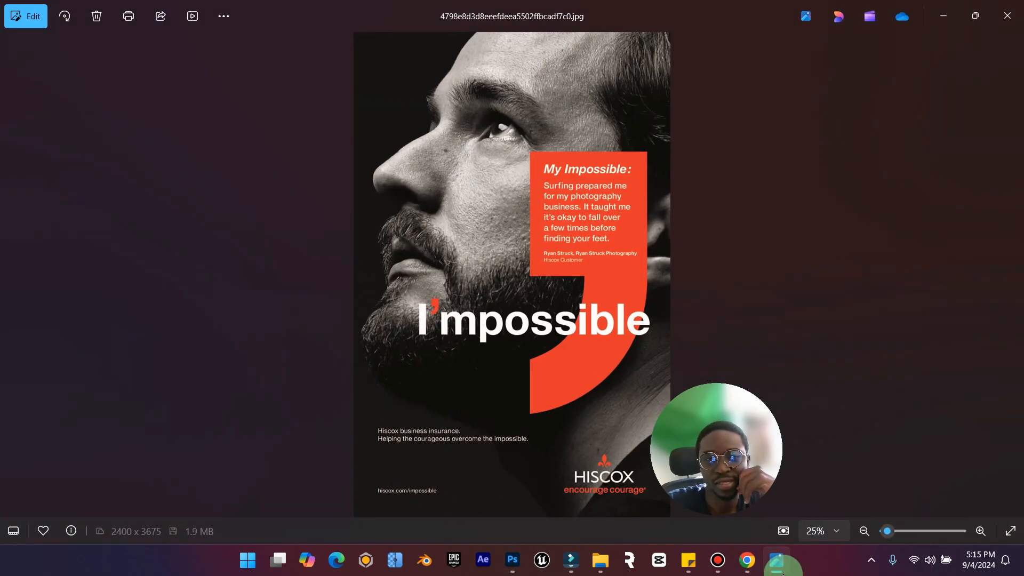
click(782, 570)
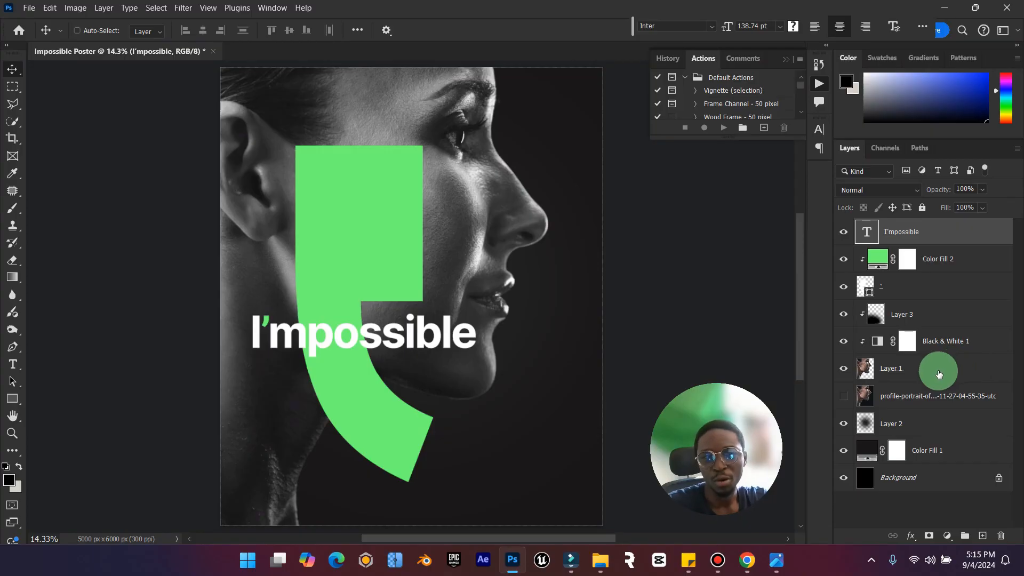
click(785, 564)
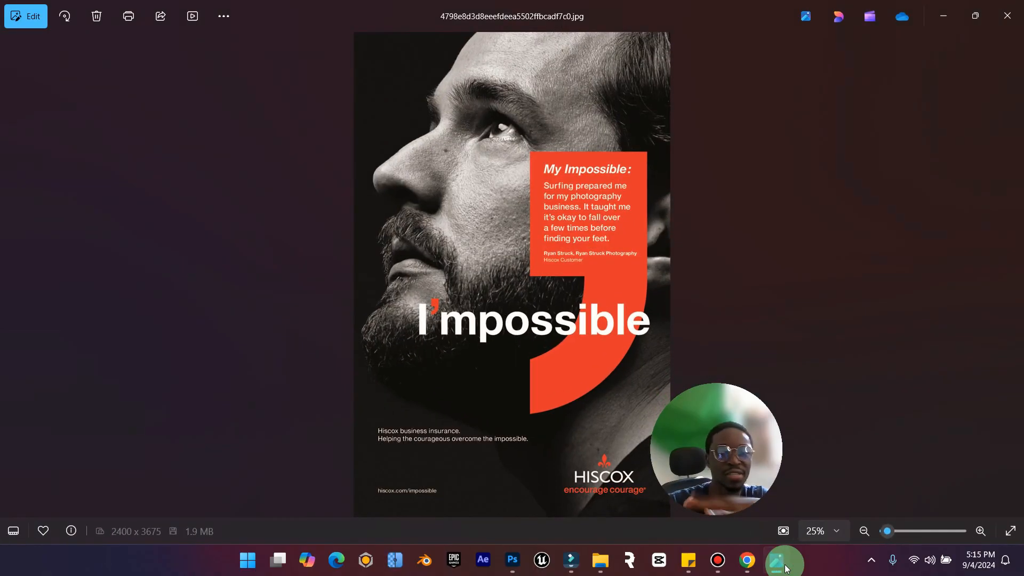
Compare the layout with the reference poster, and copy the flashcard launch post's text and hashtags from the X feed in Chrome.
click(785, 565)
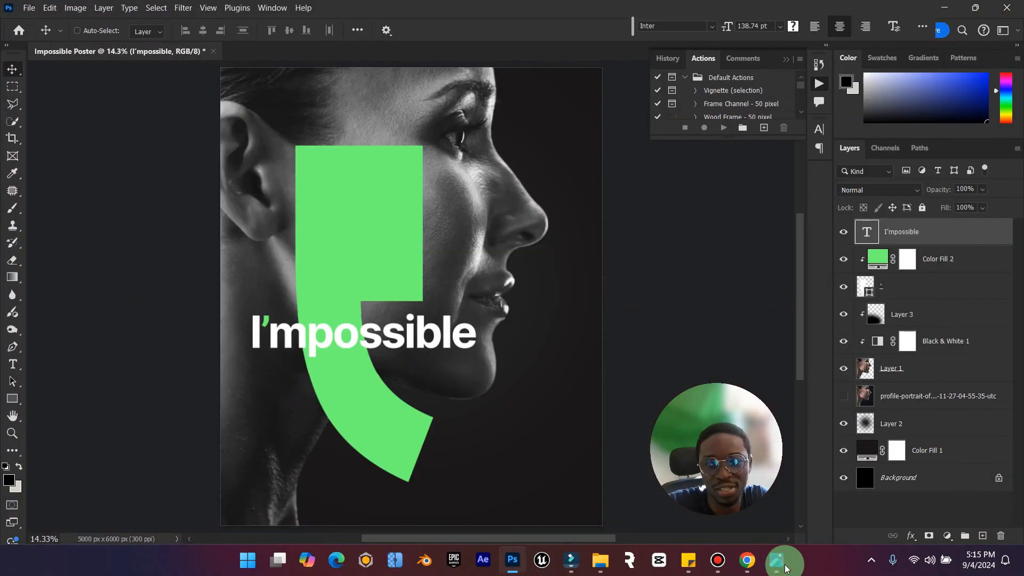
click(785, 564)
click(786, 564)
click(785, 565)
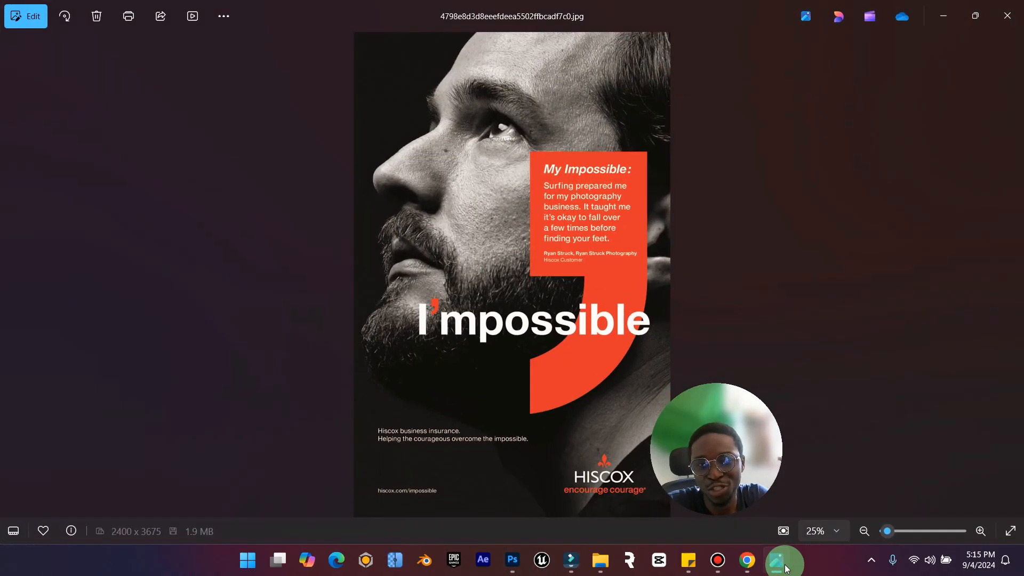
click(785, 564)
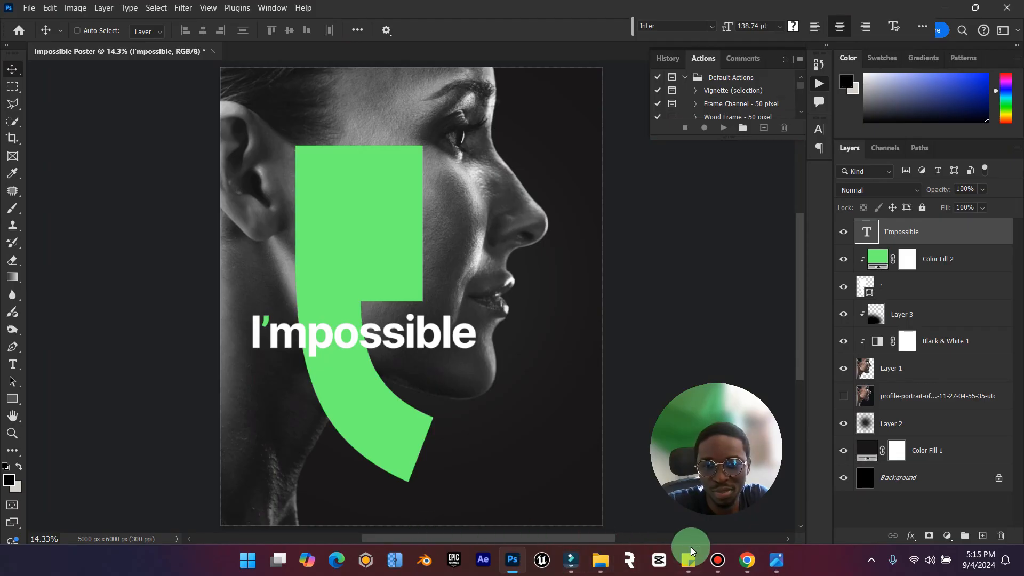
click(748, 564)
click(258, 12)
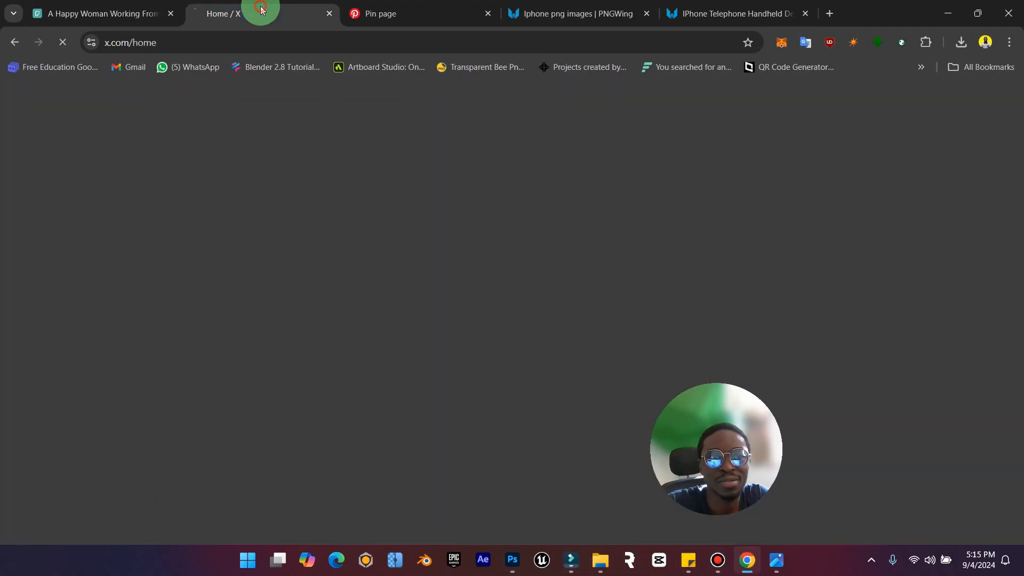
click(323, 33)
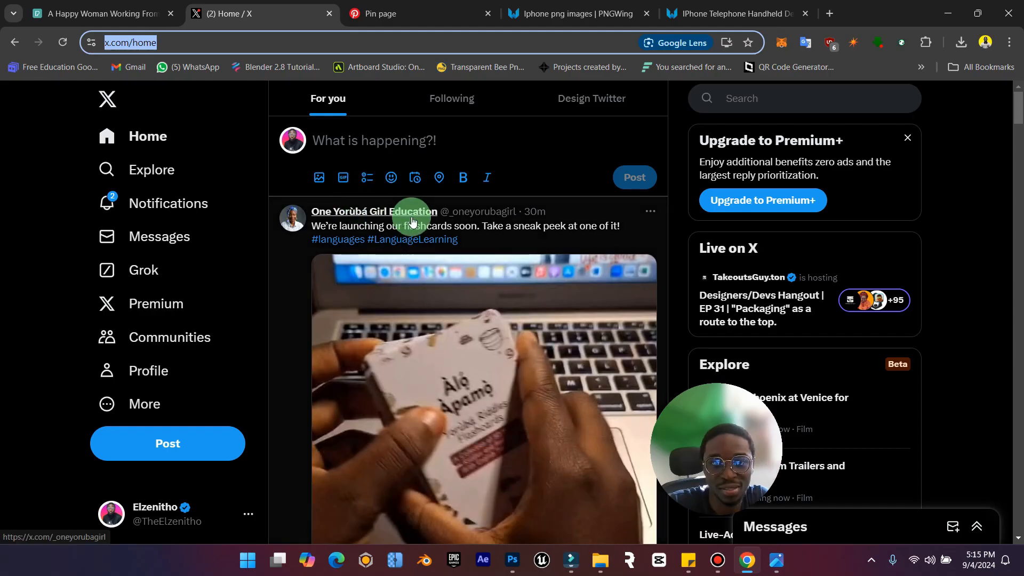
drag(318, 232, 458, 241)
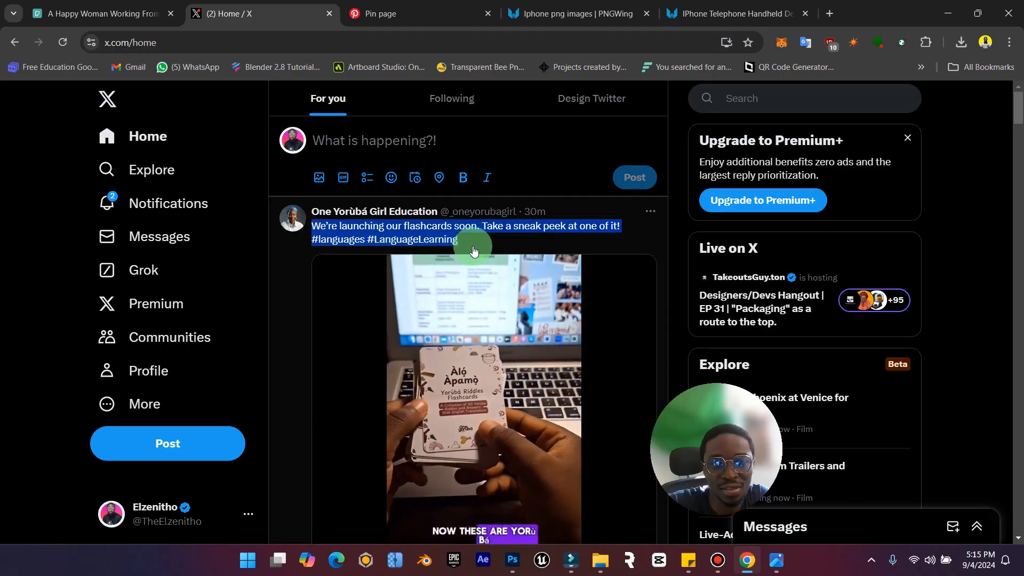
key(ctrl+c)
Switch back to Photoshop, paste the copied text into a new text box at the poster's lower right, and colour it white.
click(948, 14)
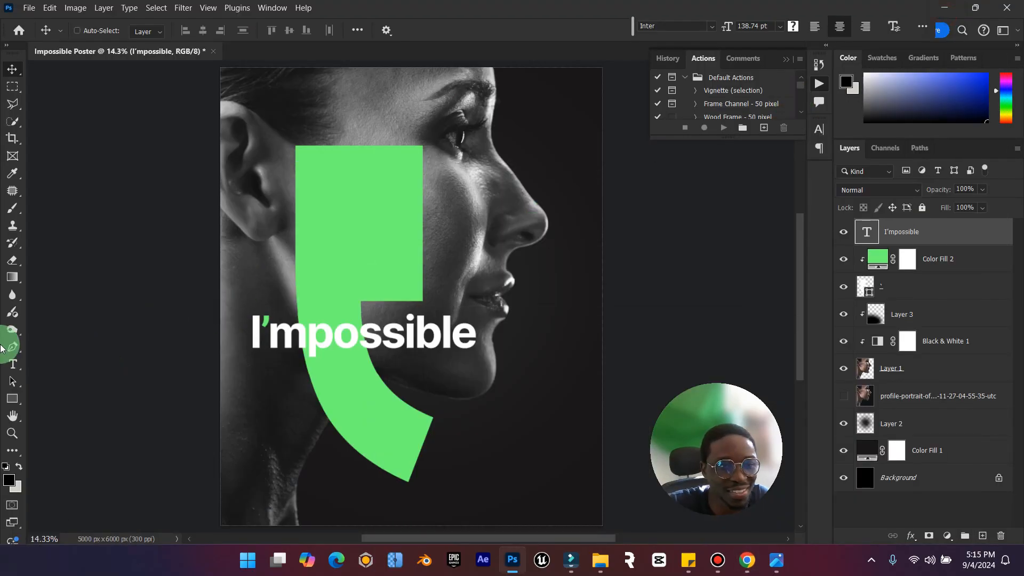
drag(446, 437, 582, 467)
key(ctrl+v)
key(ctrl+a)
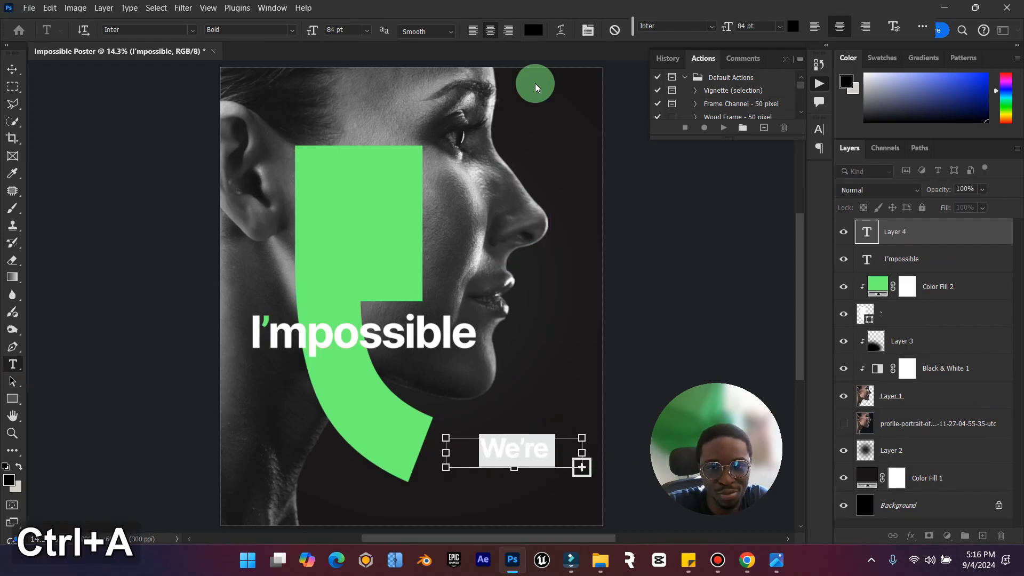
click(537, 32)
drag(747, 239, 540, 82)
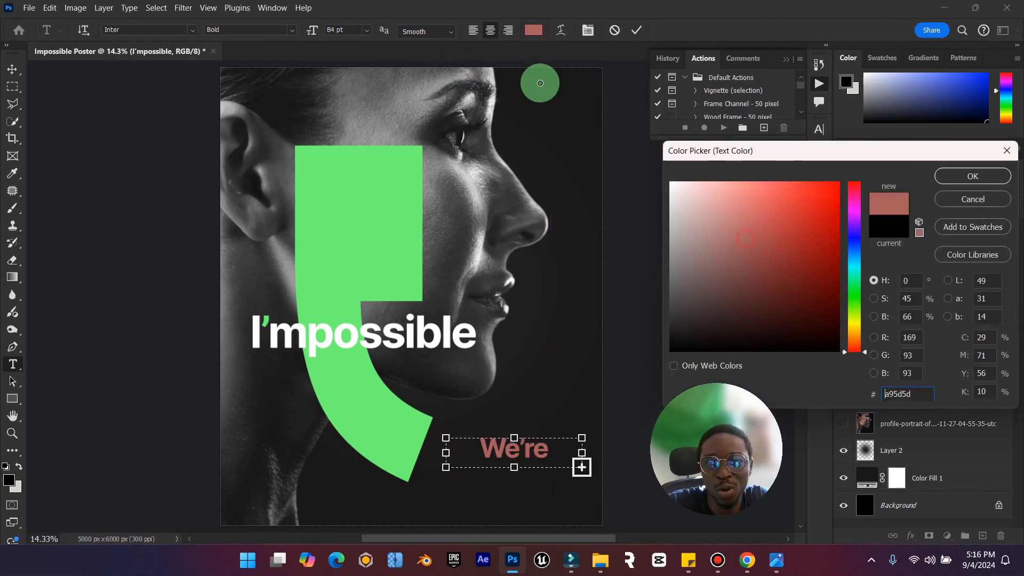
click(972, 176)
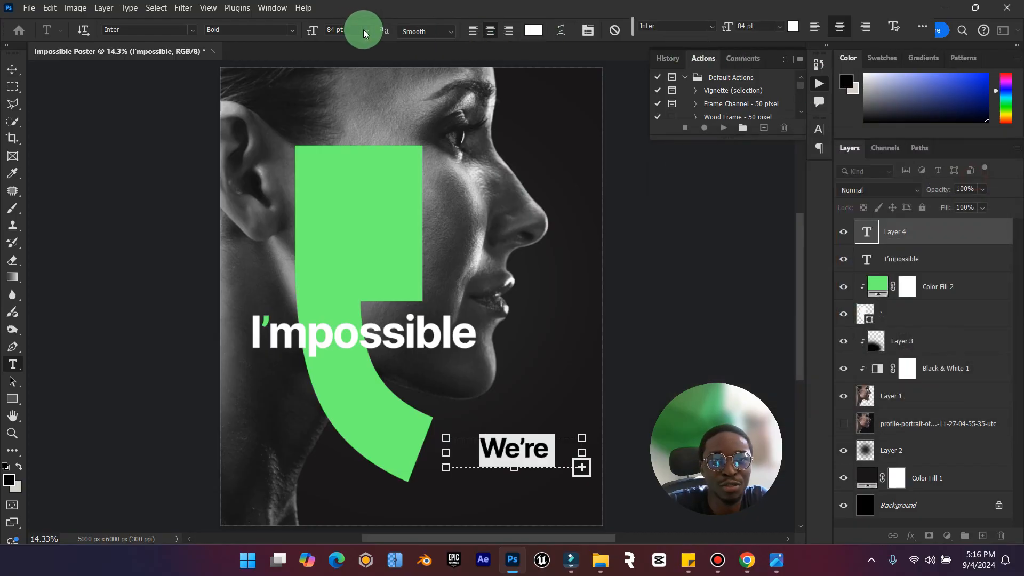
Set the pasted flashcards text to 24 pt with 30 pt leading, extending its text box downward to fit all the lines.
click(367, 30)
click(361, 131)
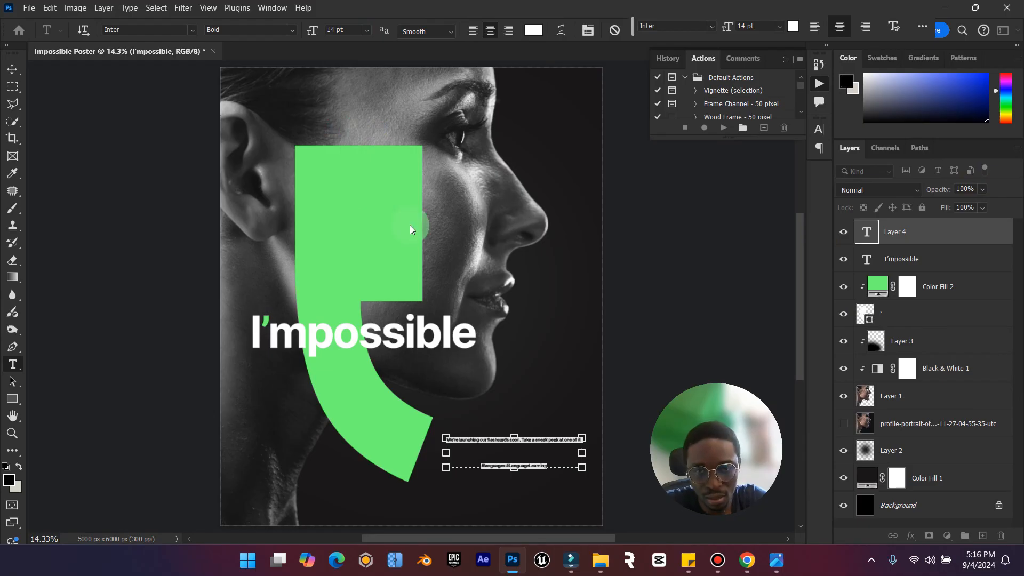
click(366, 30)
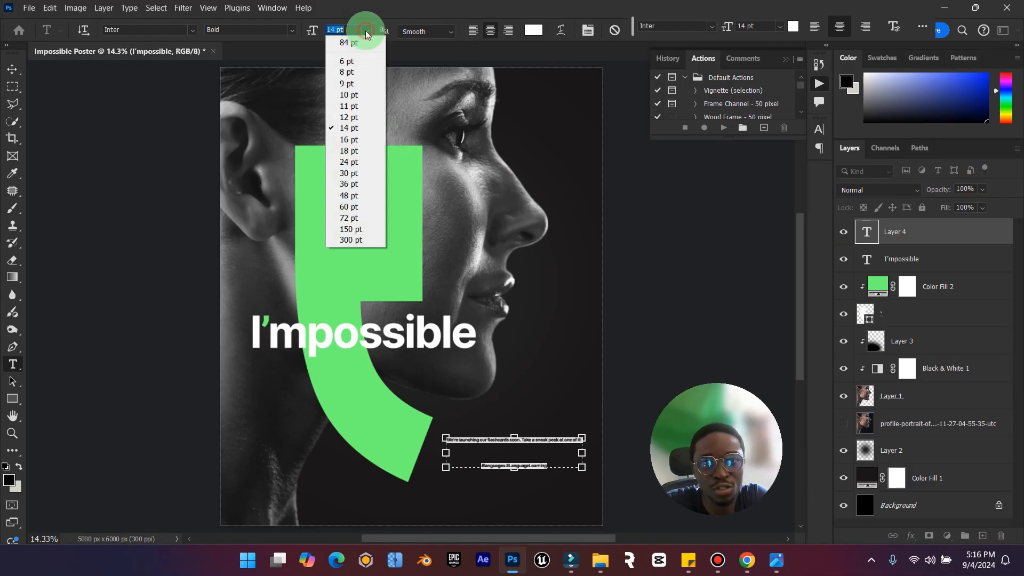
click(353, 162)
drag(522, 471, 510, 498)
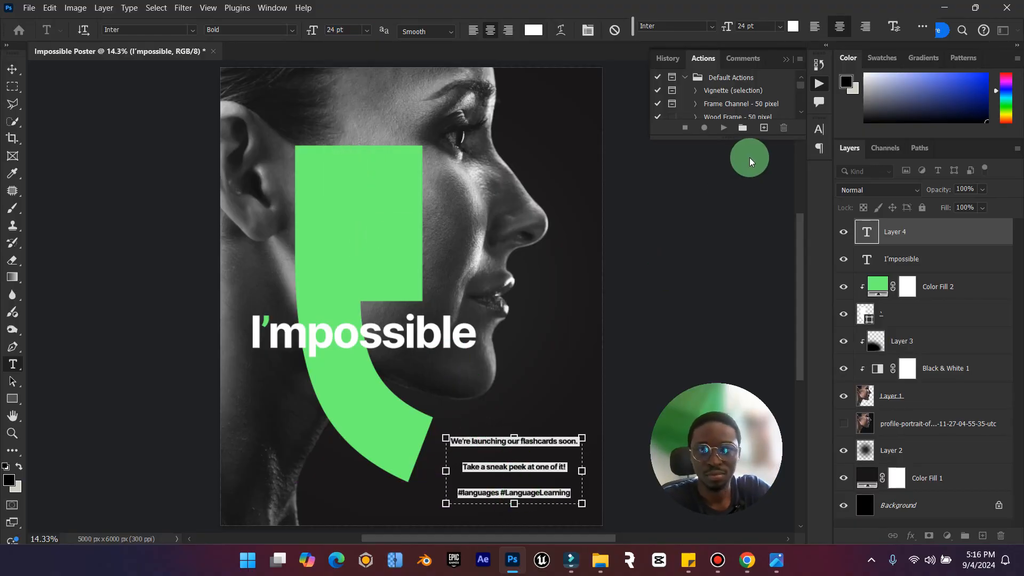
click(895, 27)
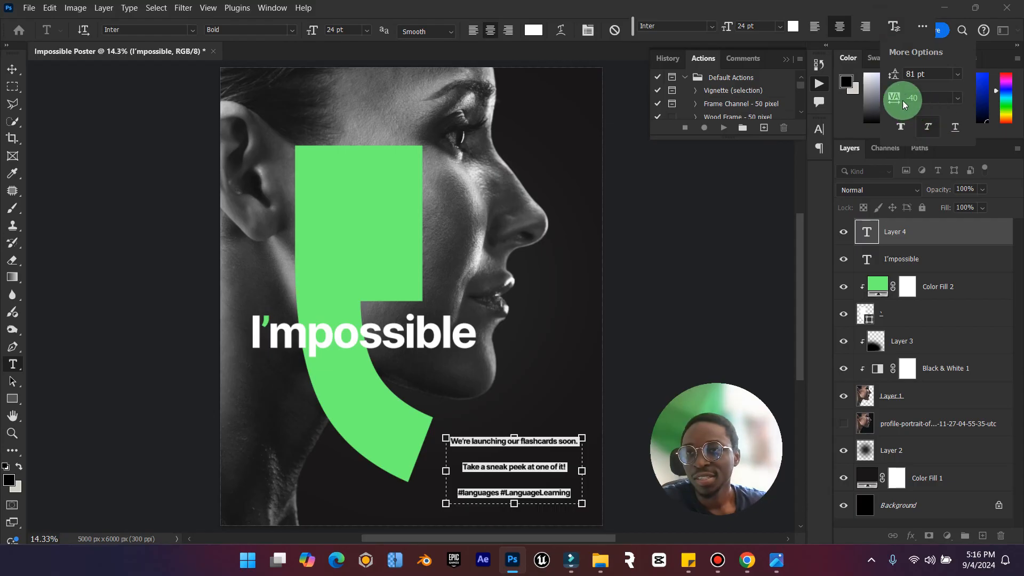
drag(880, 79, 855, 82)
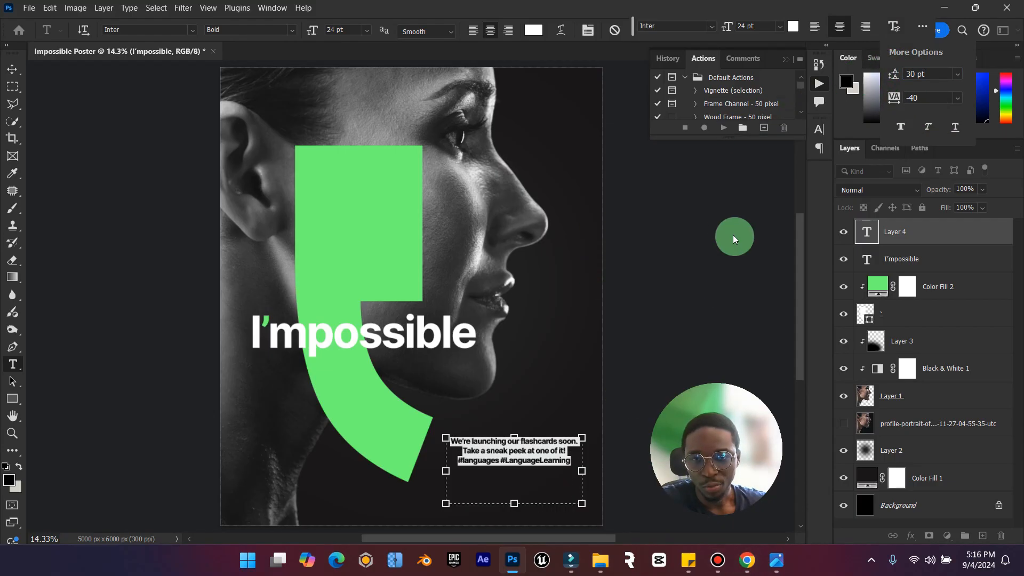
Right-align the flashcards paragraph and shrink its text box to fit closely around the three lines.
key(ctrl+shift+r)
click(476, 154)
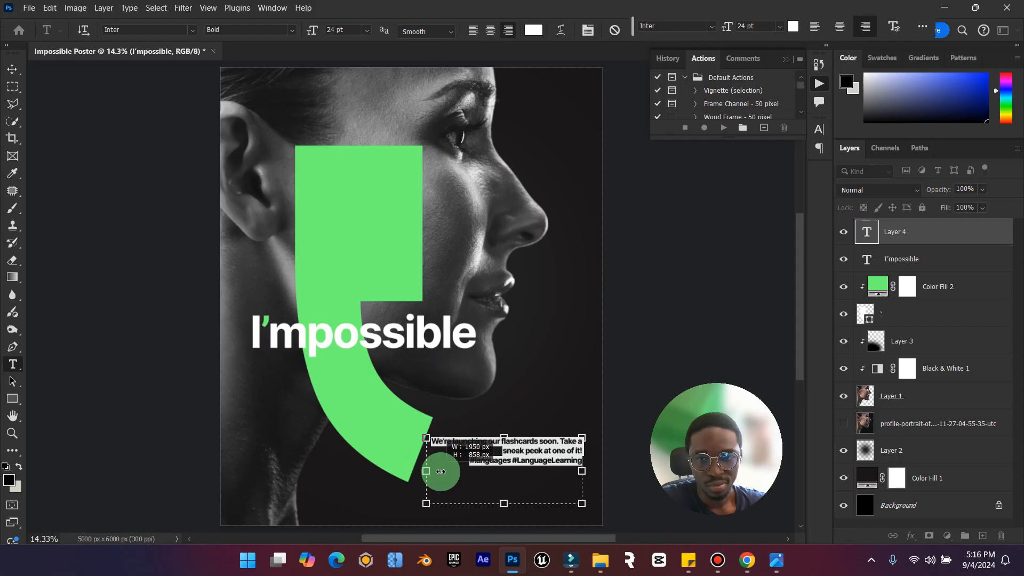
drag(443, 471, 444, 471)
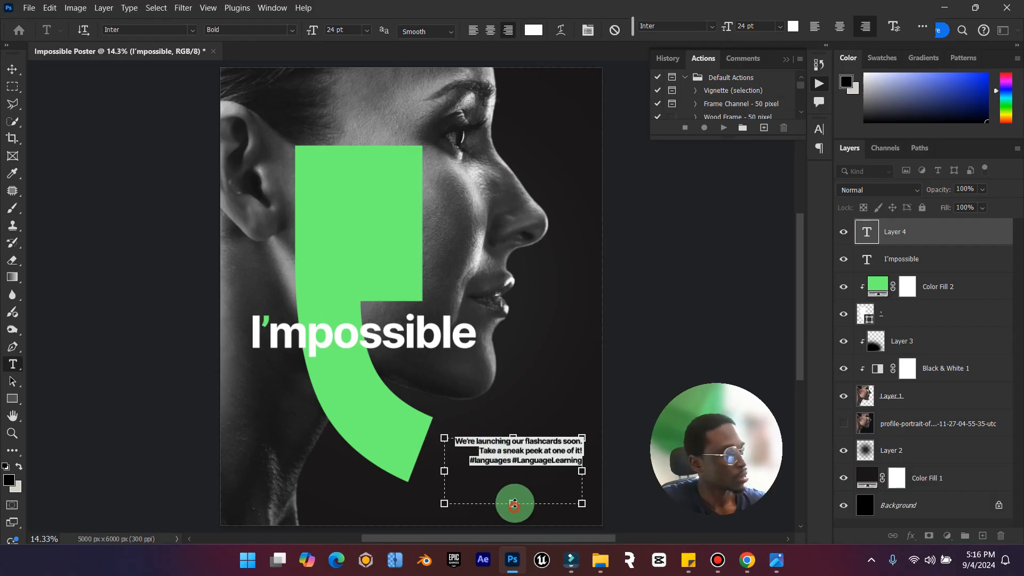
drag(515, 504, 526, 479)
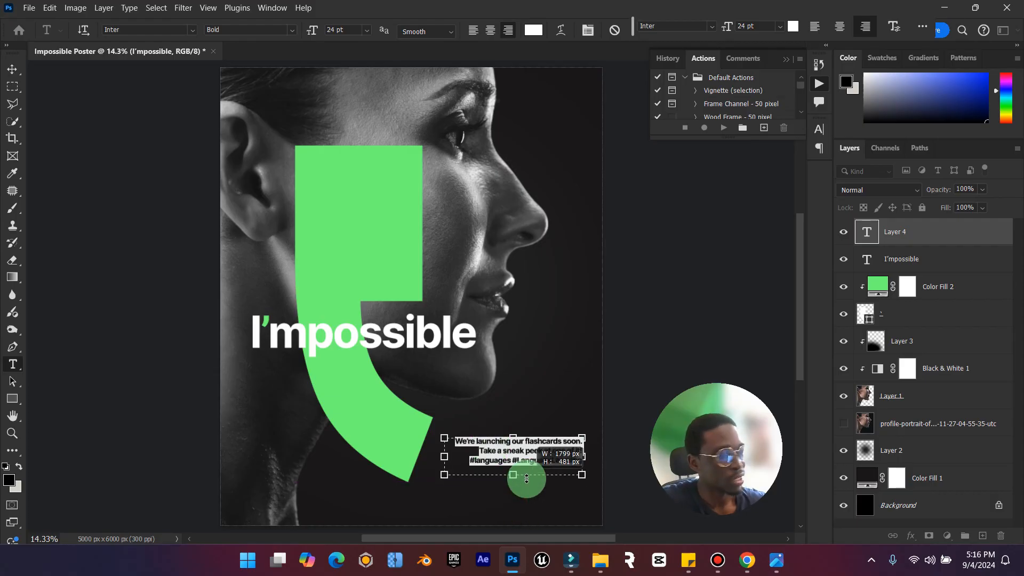
Move the flashcards paragraph down toward the poster's lower edge and set its font weight to Inter Medium.
click(11, 69)
drag(503, 445, 503, 475)
click(903, 233)
double_click(868, 235)
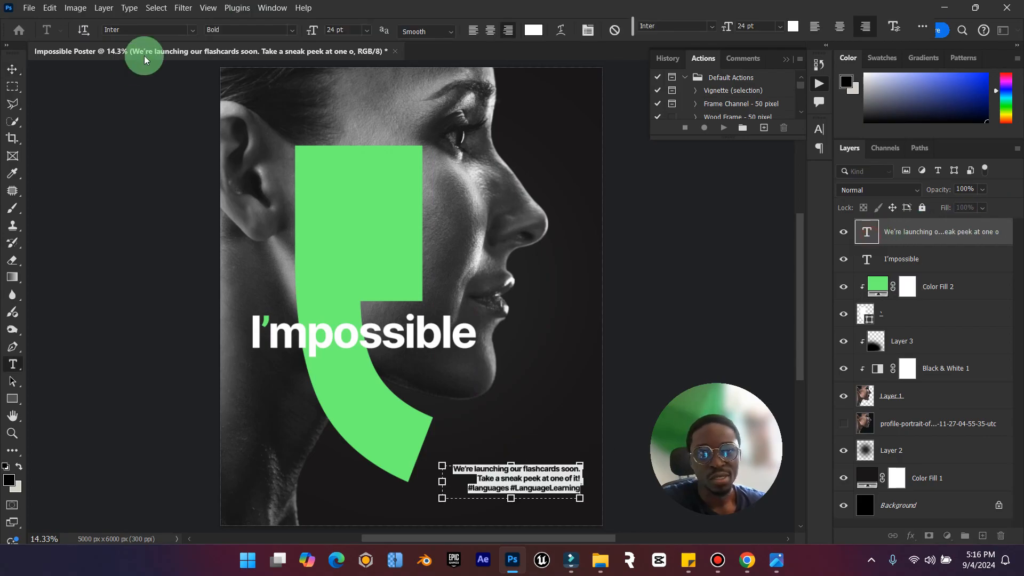
click(295, 31)
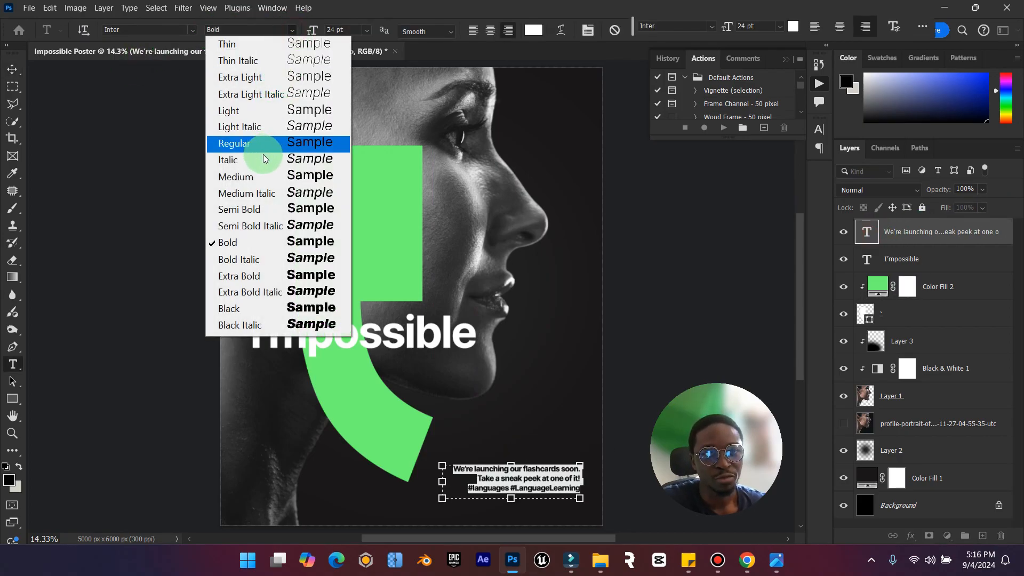
click(265, 176)
click(12, 69)
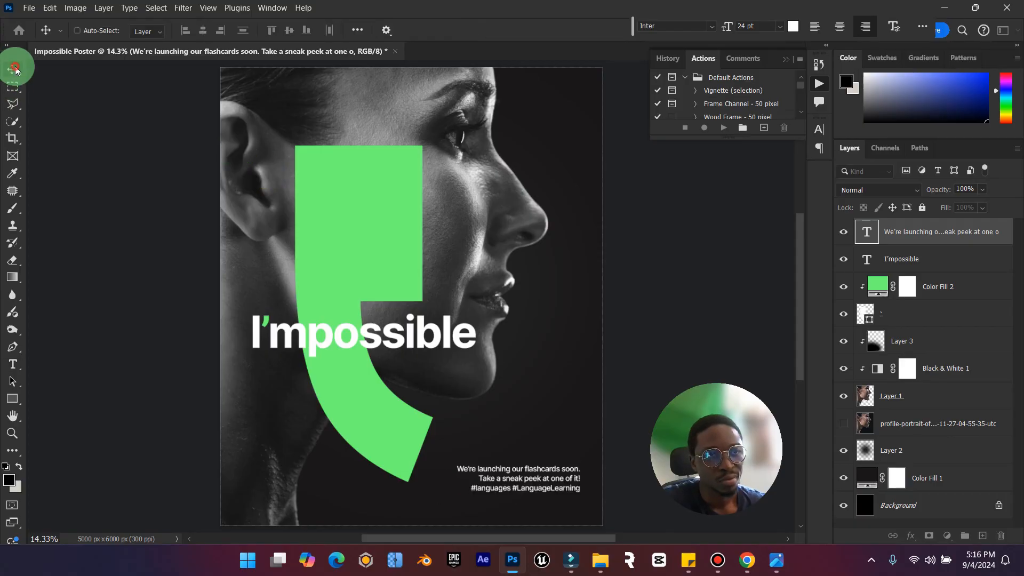
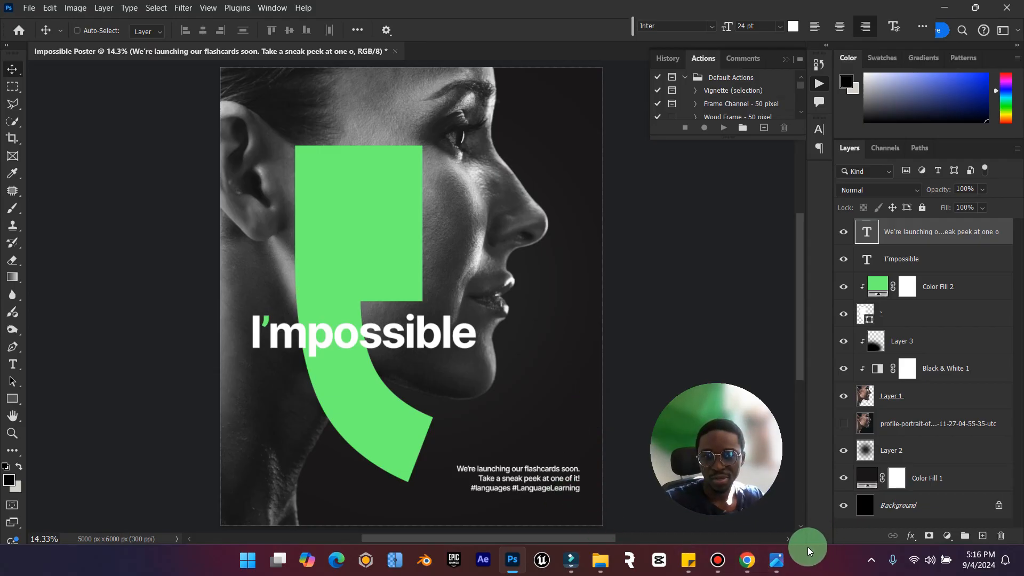
Check the reference poster and move the flashcards paragraph up beside the tail of the green apostrophe.
click(776, 560)
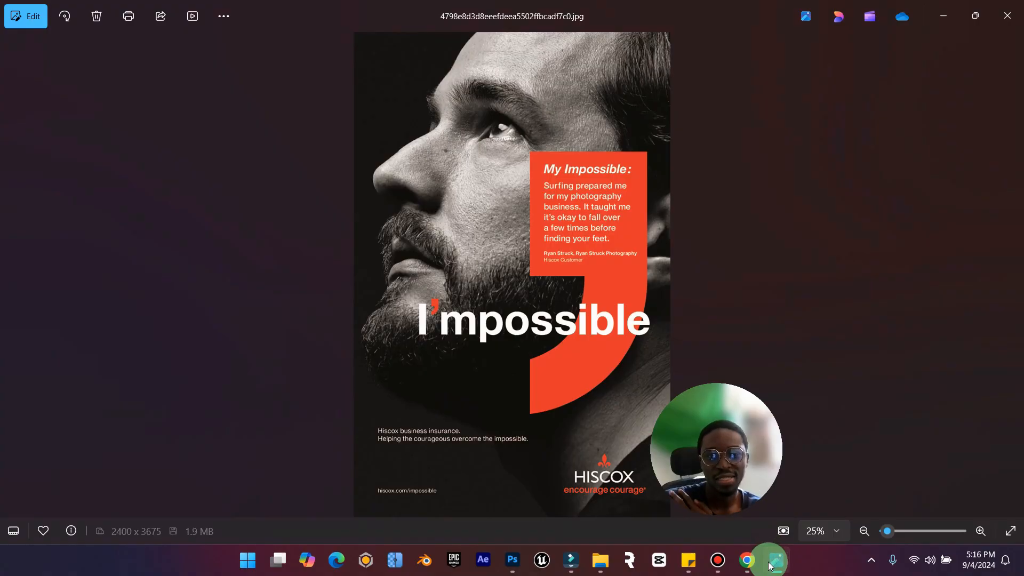
click(934, 30)
drag(560, 450, 558, 416)
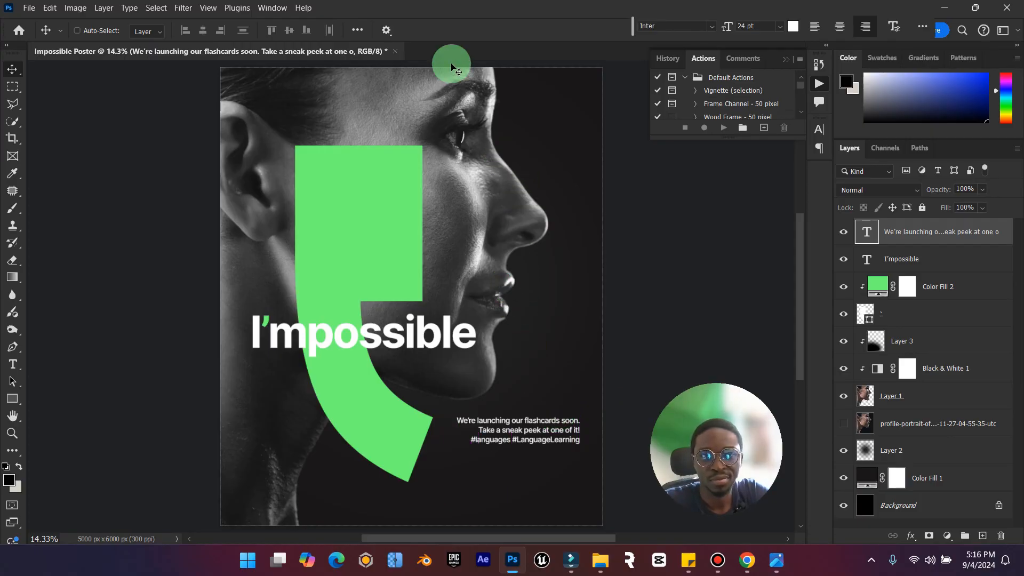
Show the rulers and place a horizontal guide along the top edge of the flashcards paragraph.
click(208, 7)
click(263, 290)
drag(435, 68, 459, 424)
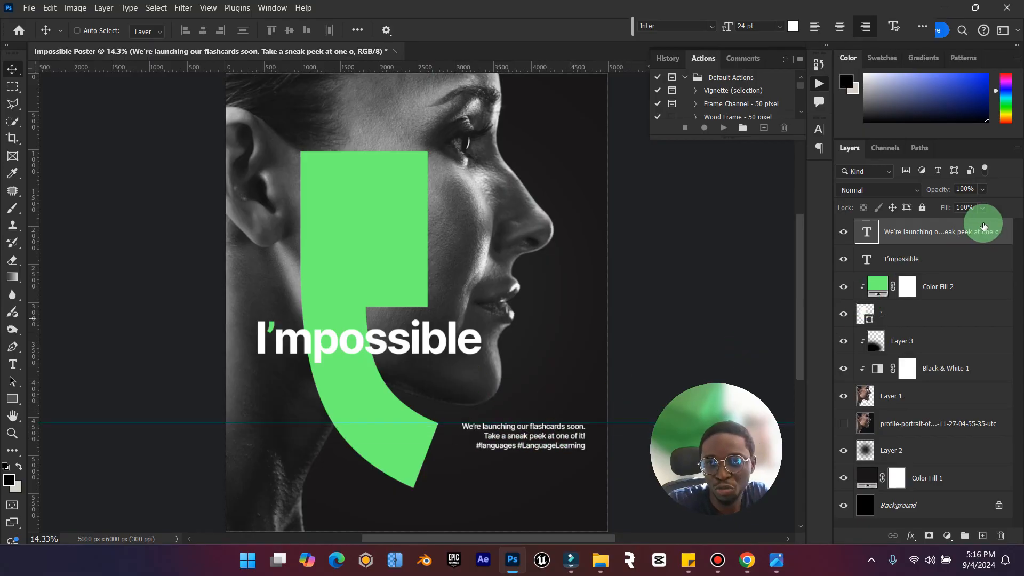
Duplicate the flashcards paragraph layer and move the copy straight down near the poster's lower edge.
key(ctrl)
key(ctrl+j)
drag(569, 423, 568, 478)
key(ctrl+z)
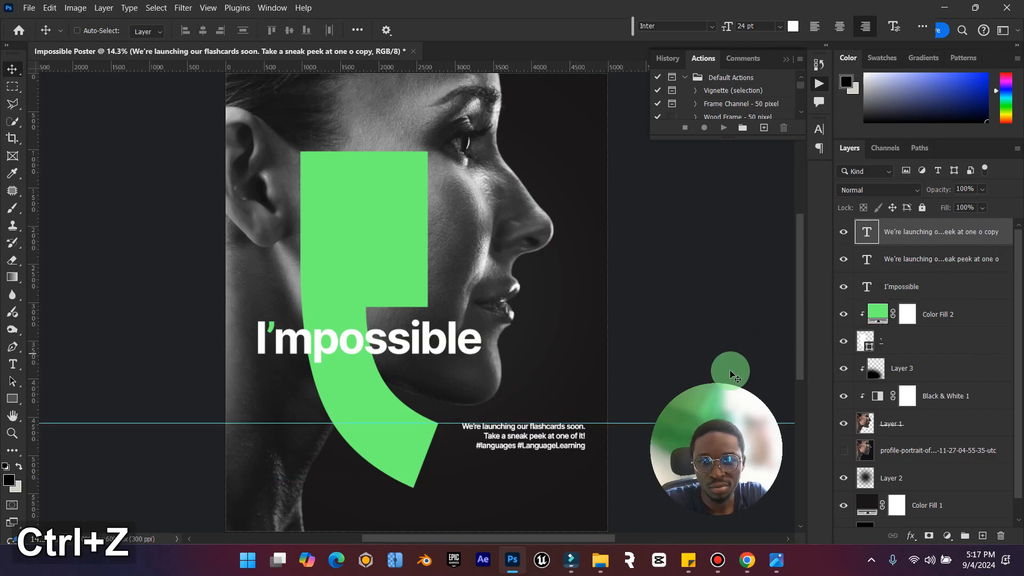
click(940, 233)
drag(552, 424, 552, 489)
double_click(871, 240)
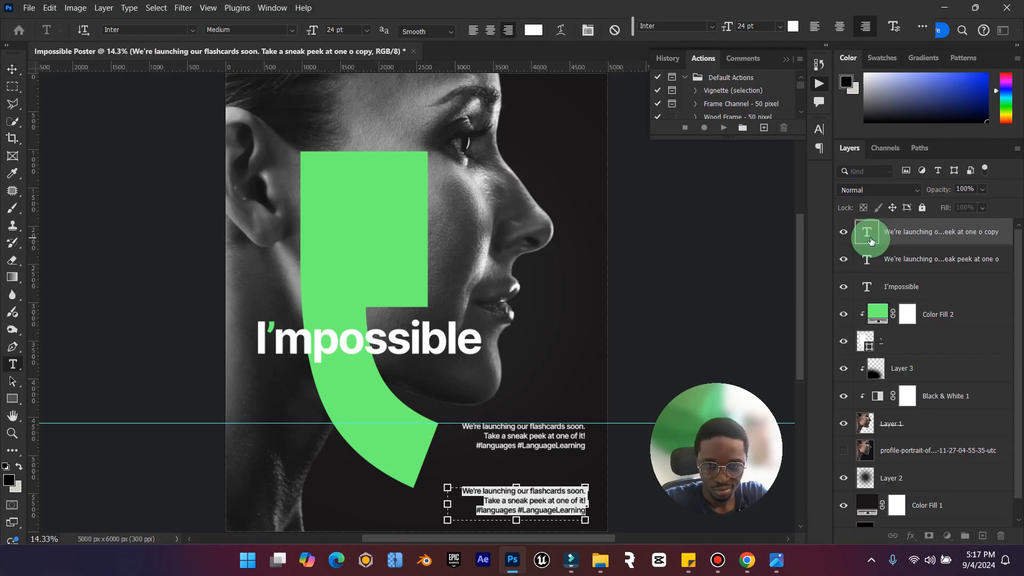
text(www)
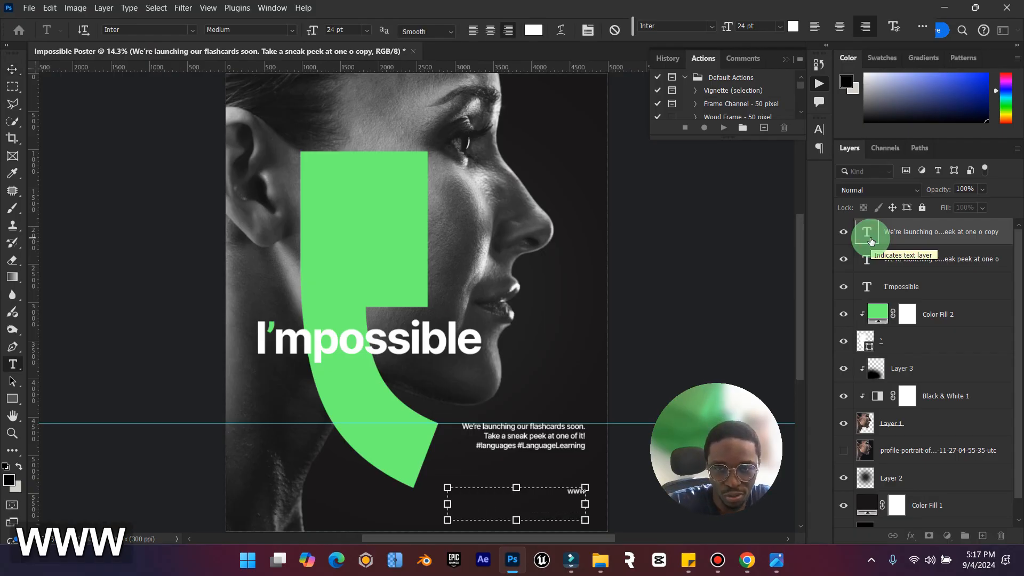
text(.elzenitho.co)
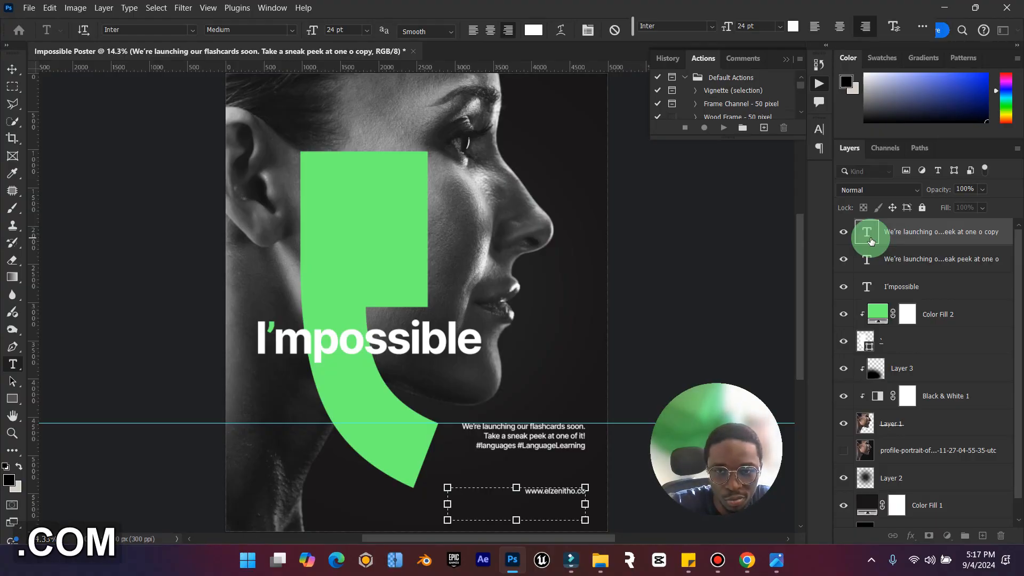
text(/f)
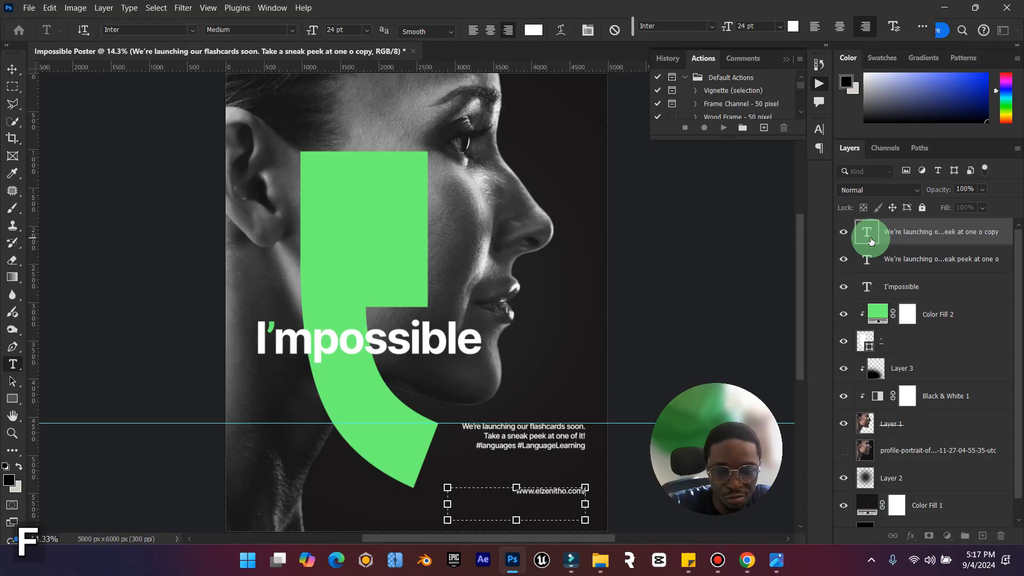
text(lashca)
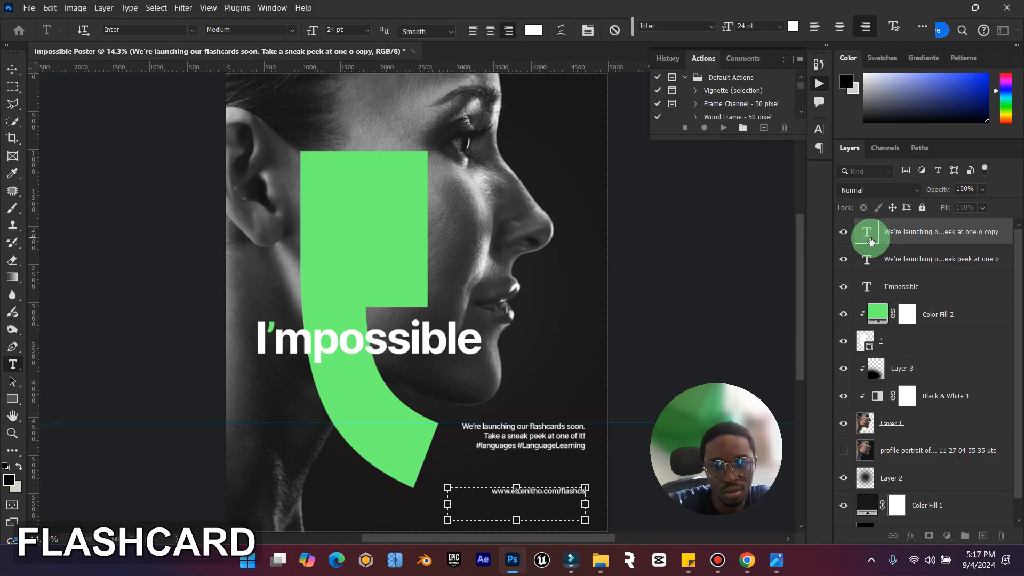
text(rds)
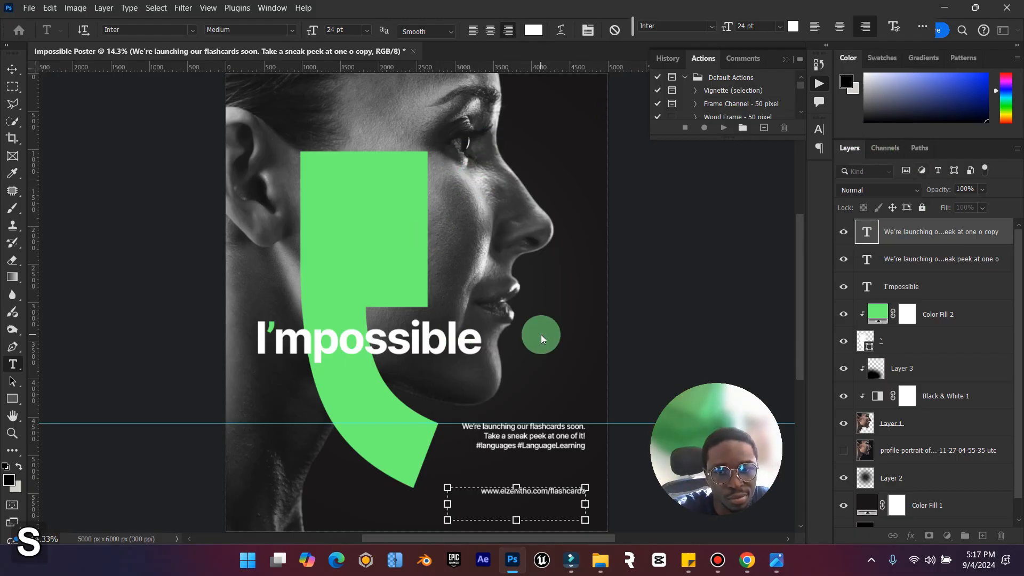
key(ctrl+a)
click(537, 30)
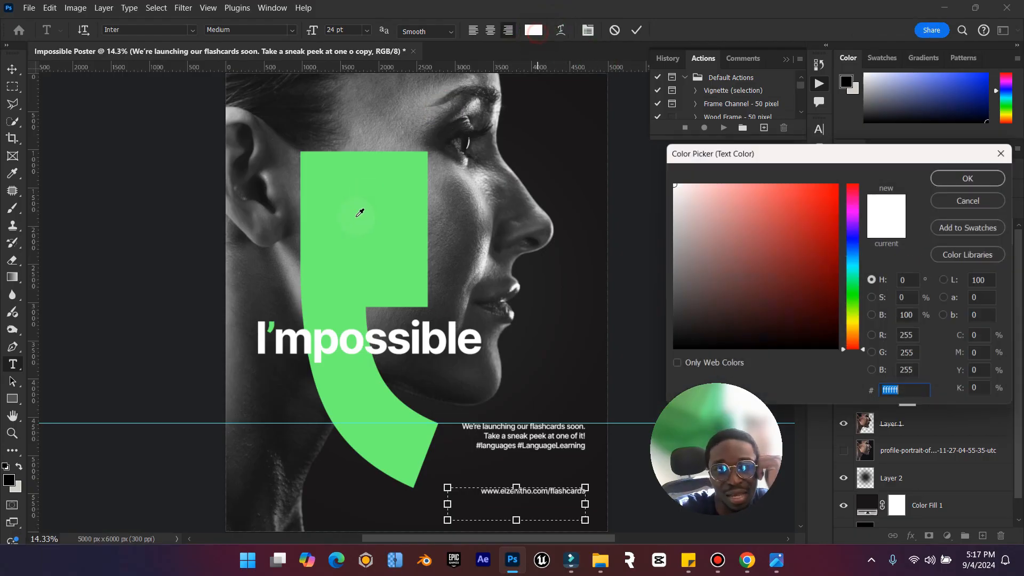
click(360, 213)
drag(764, 267, 574, 94)
click(975, 170)
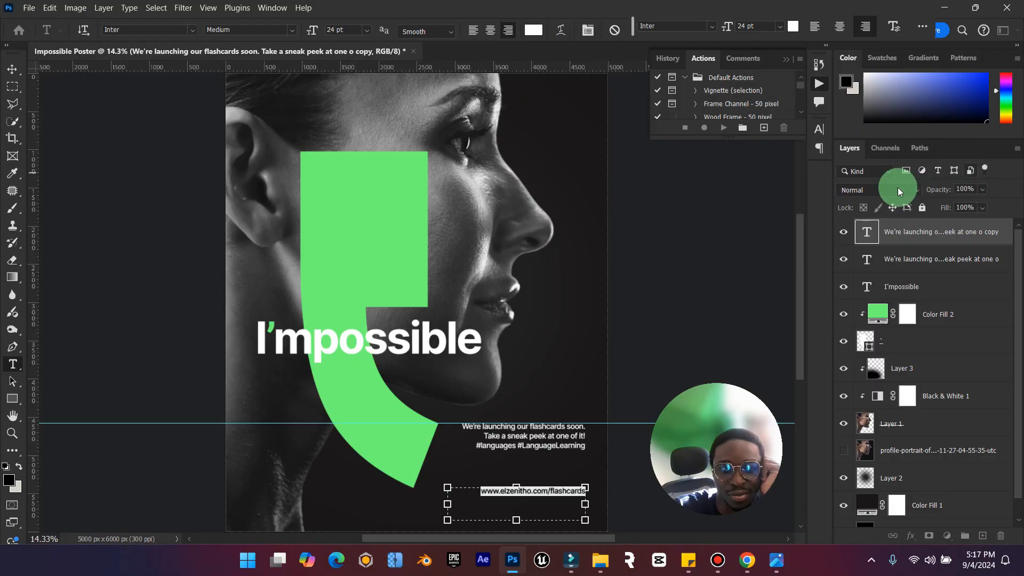
Set the font weight of the web address to Inter Regular.
click(293, 33)
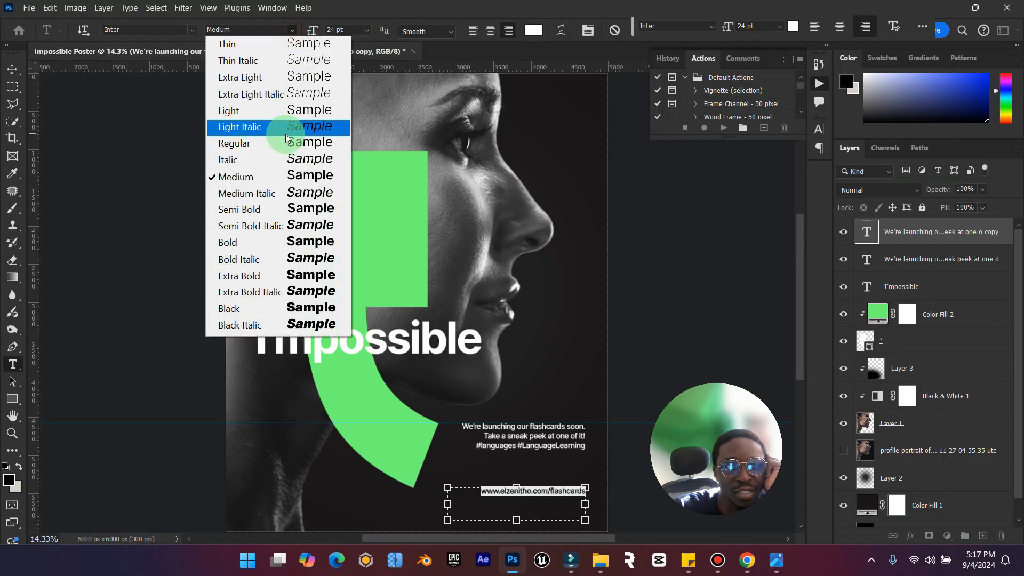
click(300, 153)
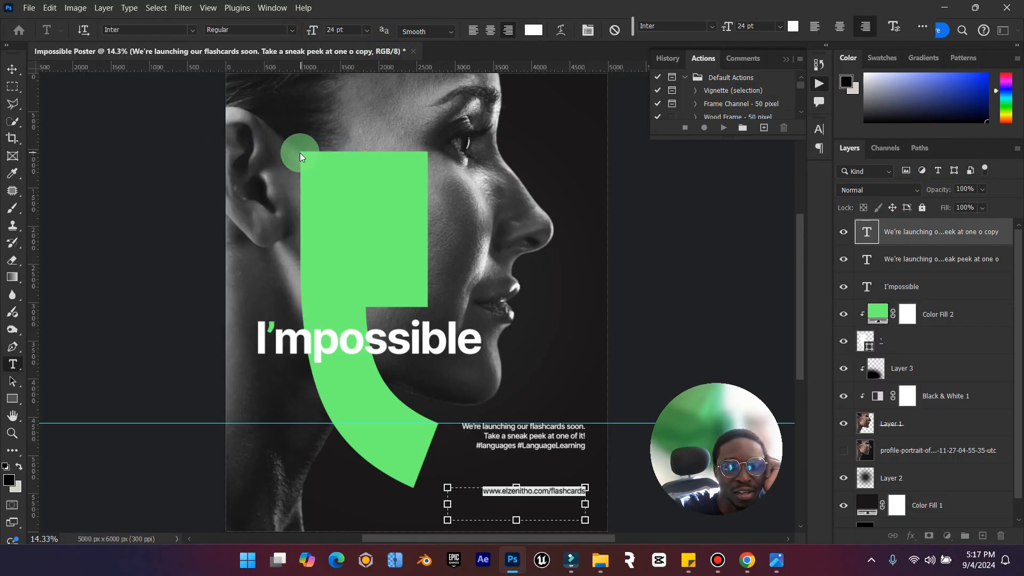
click(17, 68)
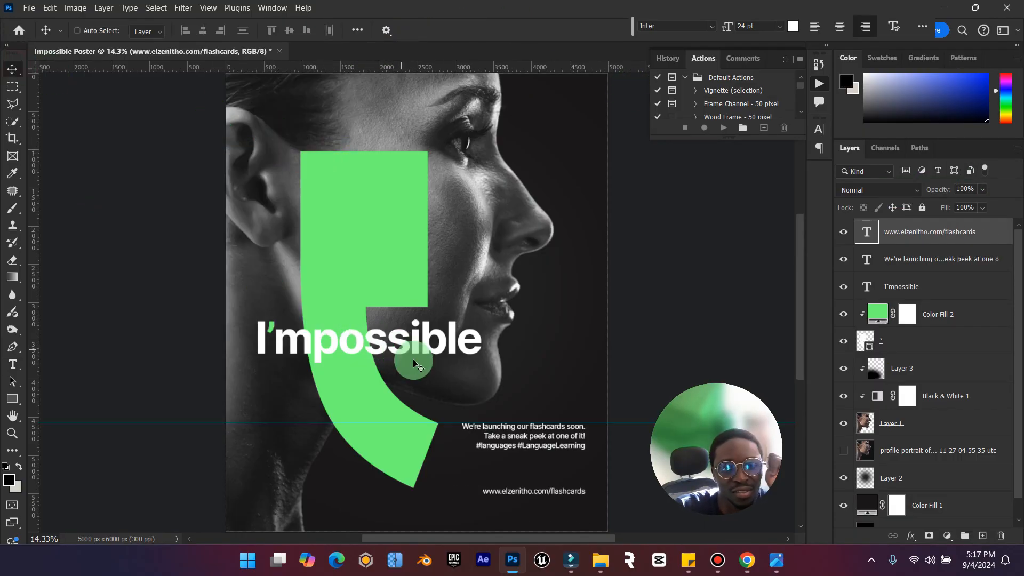
Compare with the reference poster and set the web address's font size to 18 pt.
click(783, 562)
click(783, 562)
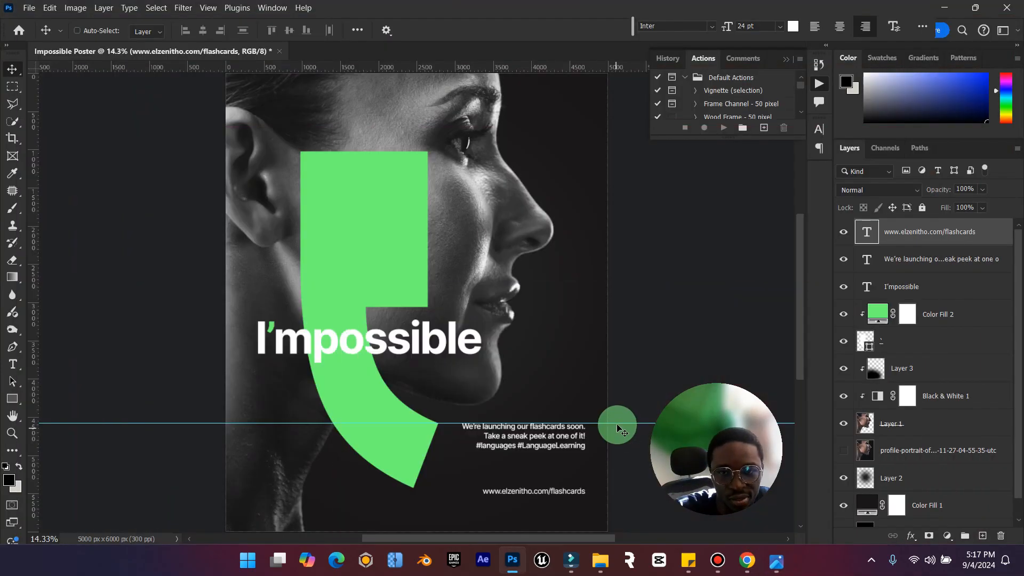
double_click(865, 232)
click(367, 30)
click(361, 152)
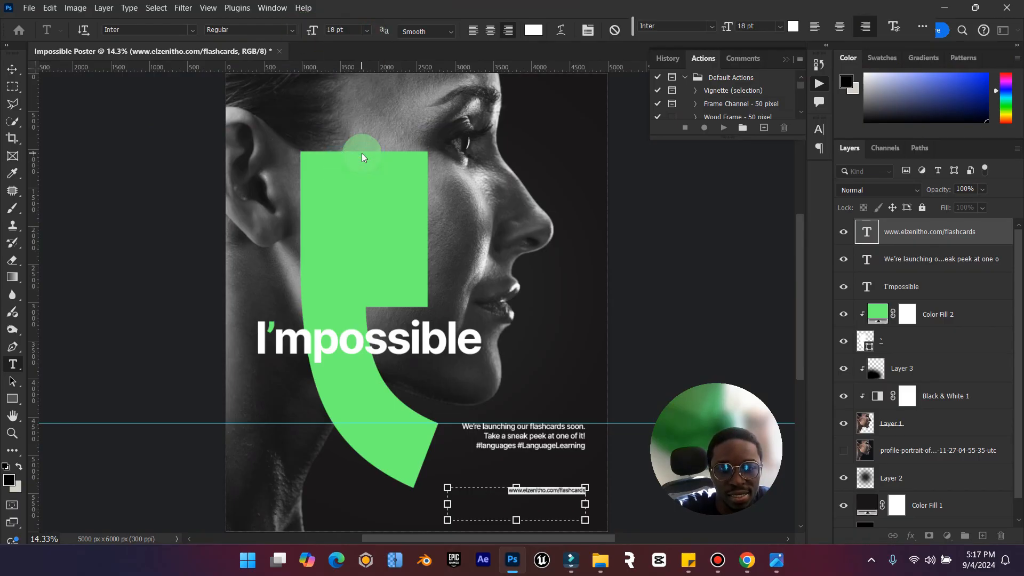
click(12, 69)
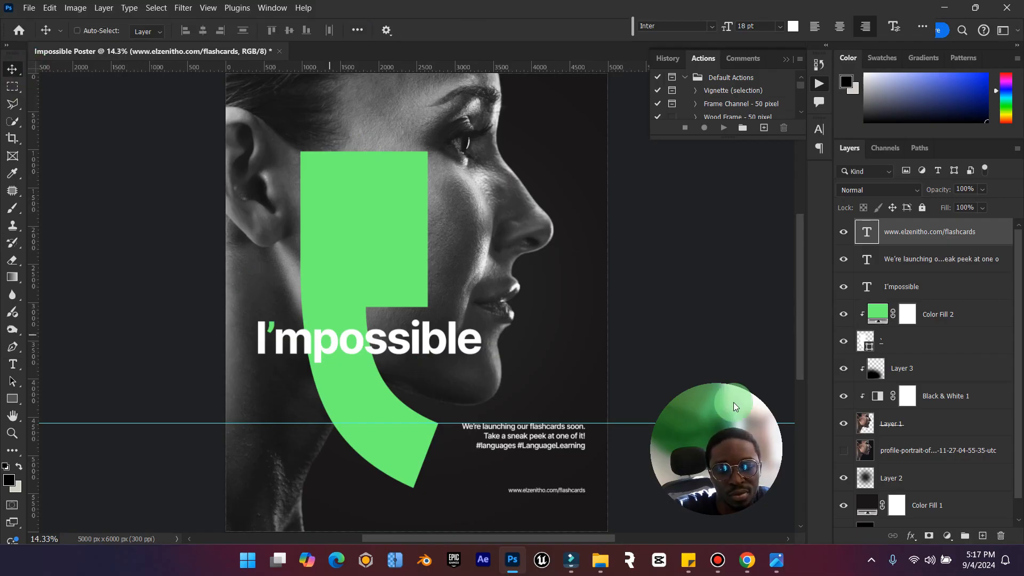
Shrink the web address's text box to a single line and set its font size to 20 pt.
double_click(865, 233)
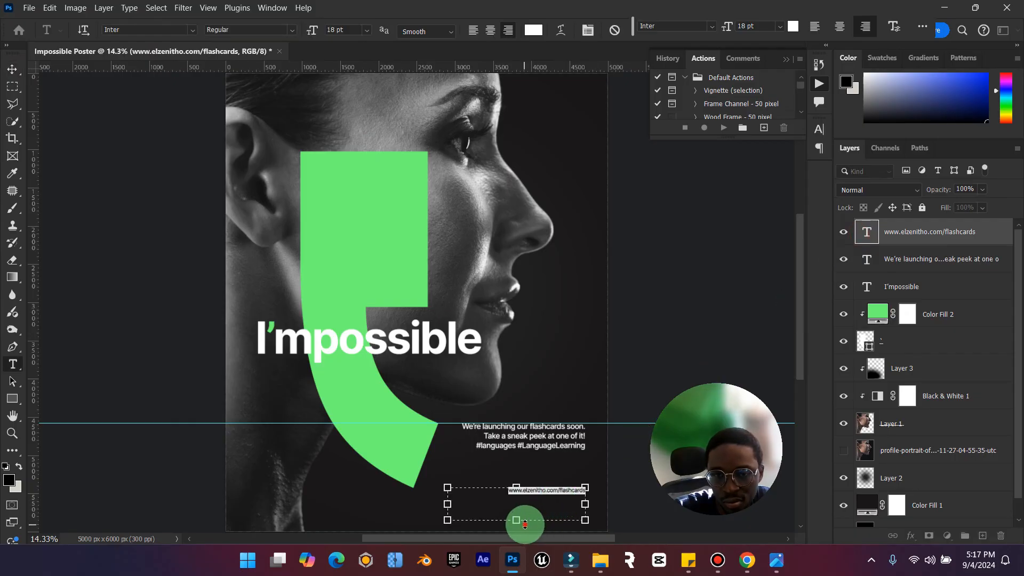
drag(524, 525, 520, 498)
click(344, 30)
text(20)
key(Return)
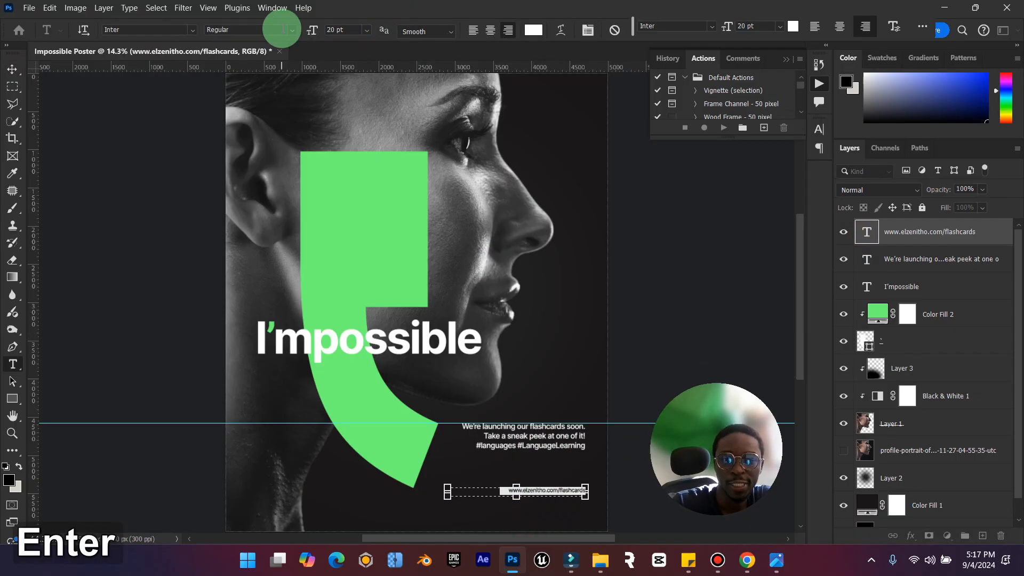
click(12, 69)
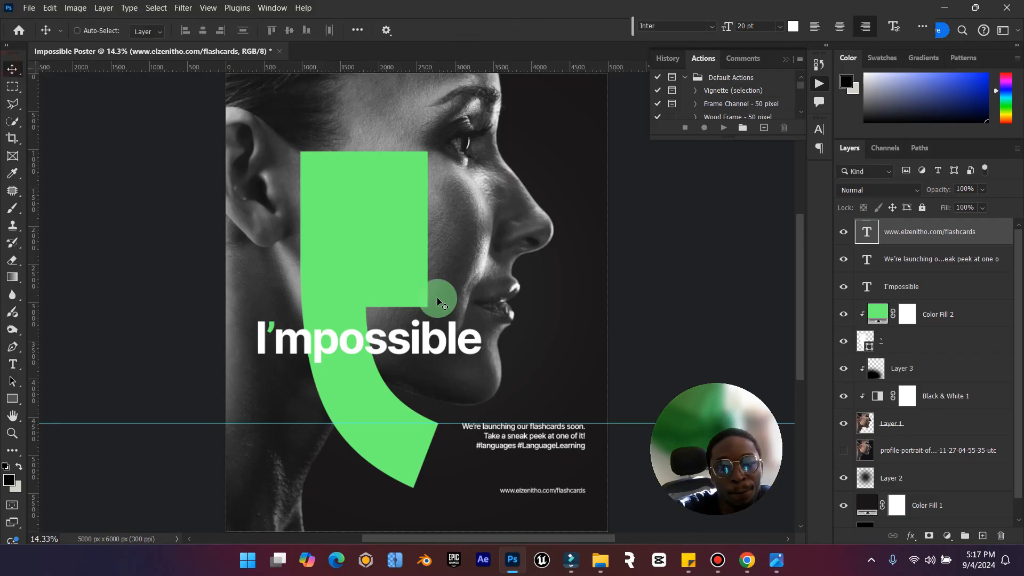
Select the web address and flashcards paragraph layers together and review the reference poster's layout.
shift+click(910, 261)
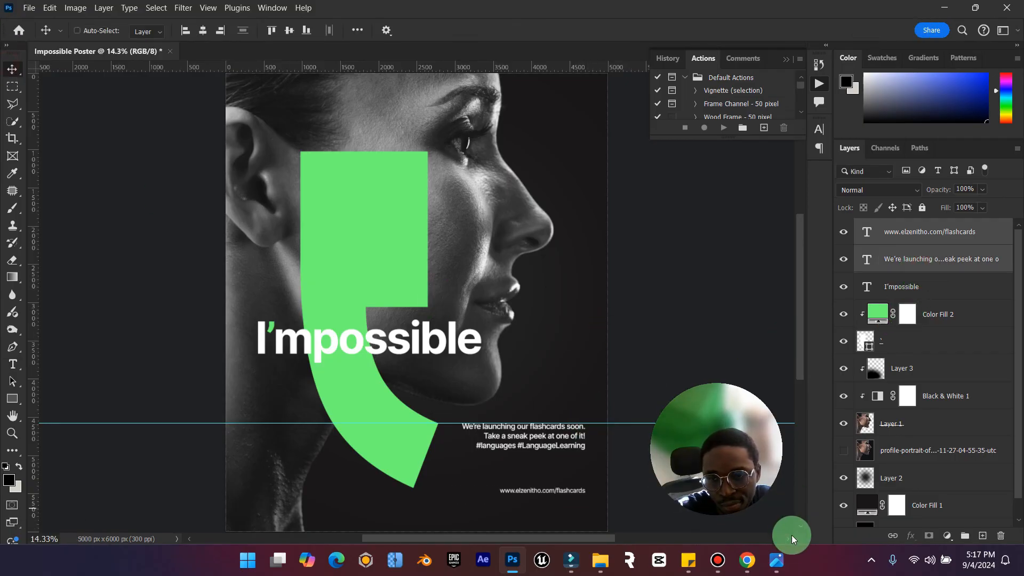
click(782, 551)
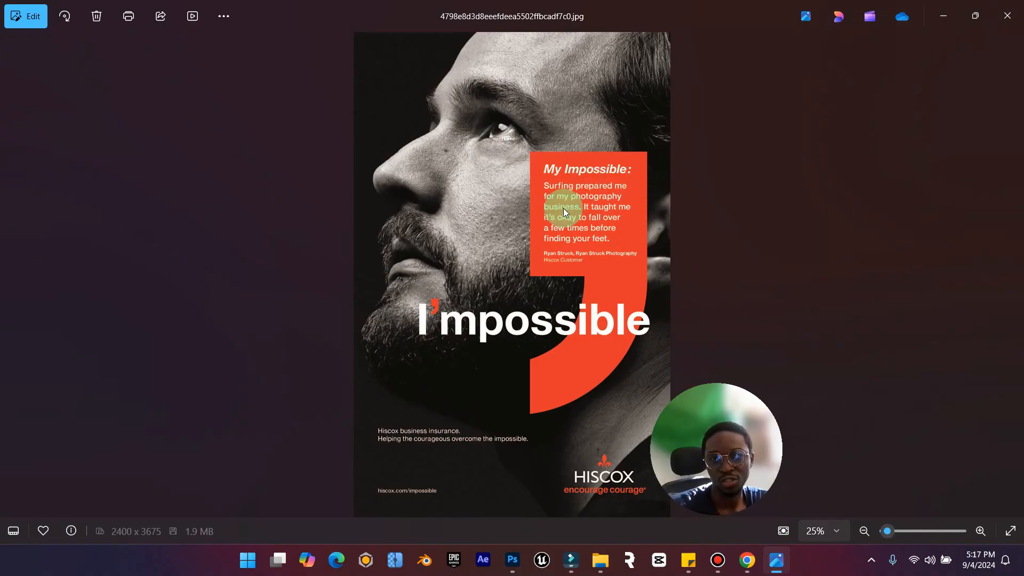
click(943, 16)
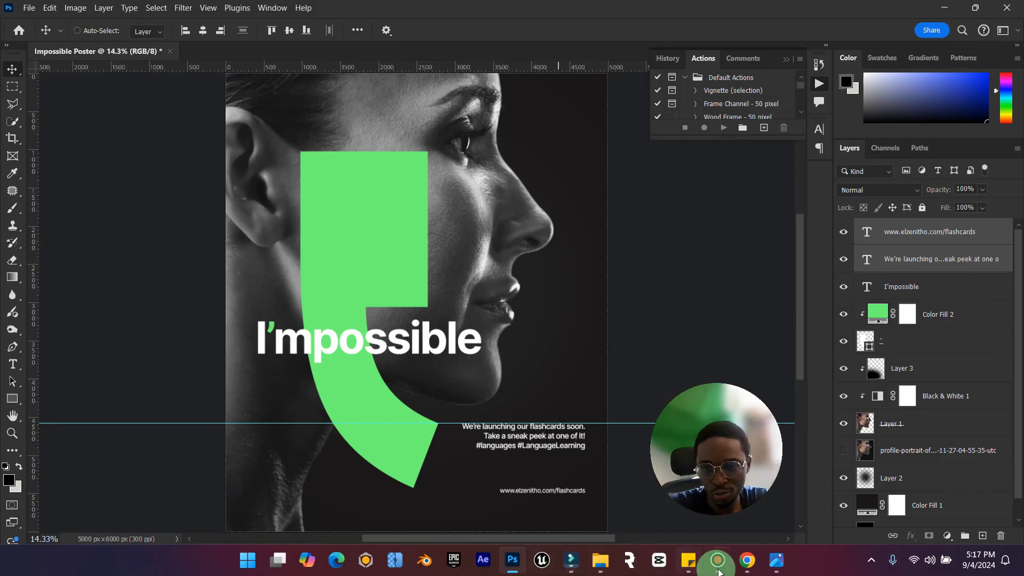
Switch to Chrome and copy the text of the first pinned post in the X home feed.
click(747, 560)
scroll(344, 306, down, 15)
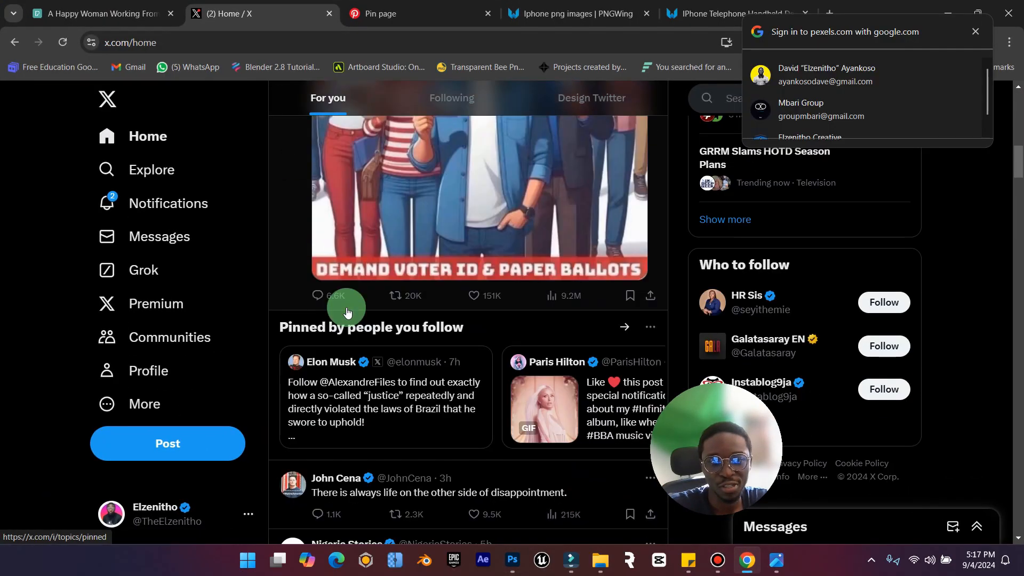
drag(280, 367, 386, 414)
key(ctrl+c)
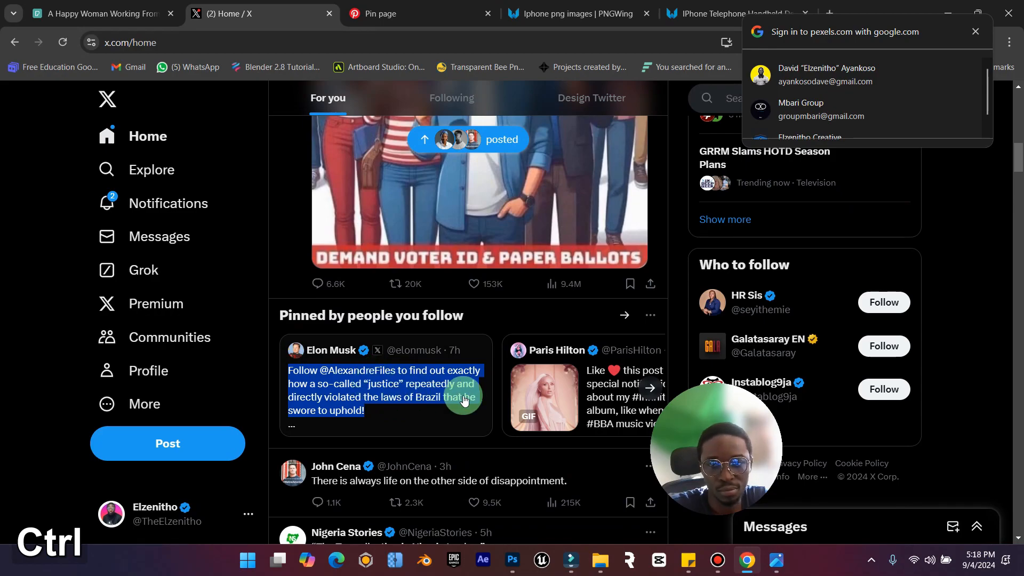
Browse the pinned posts and the home feed on X for text suitable as poster copy.
click(652, 393)
click(651, 393)
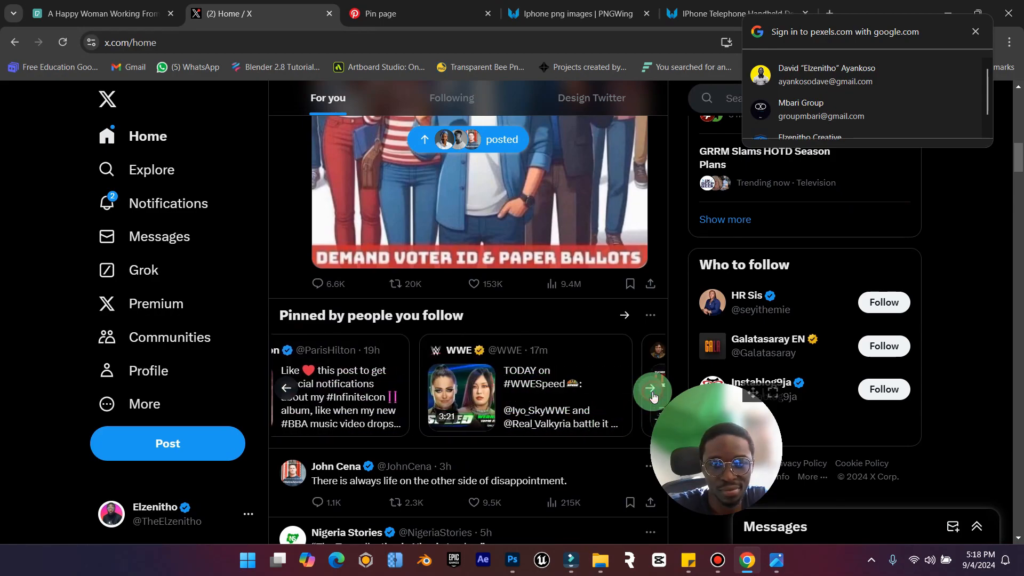
click(652, 393)
scroll(486, 397, down, 5)
scroll(486, 396, down, 20)
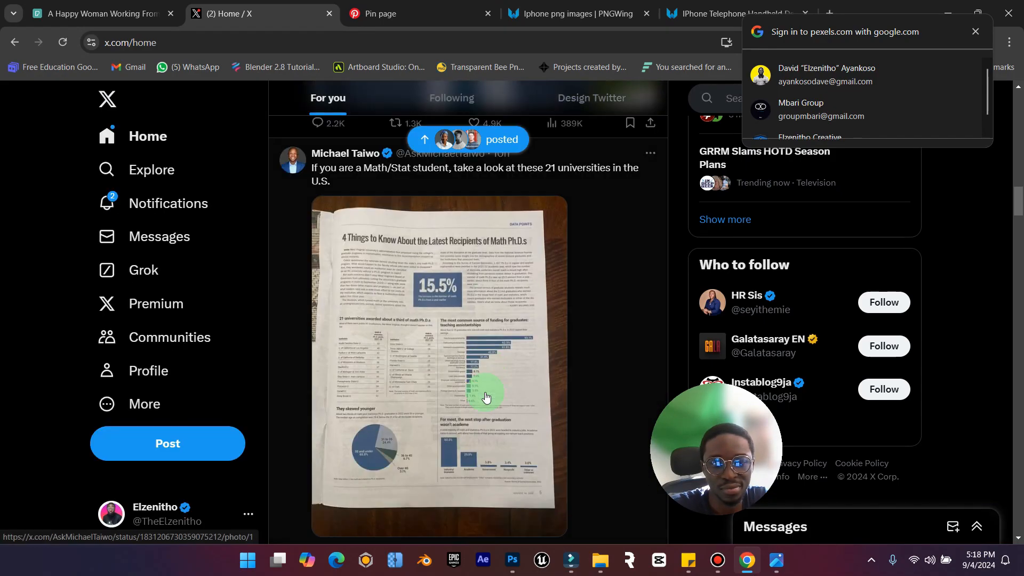
scroll(486, 396, down, 15)
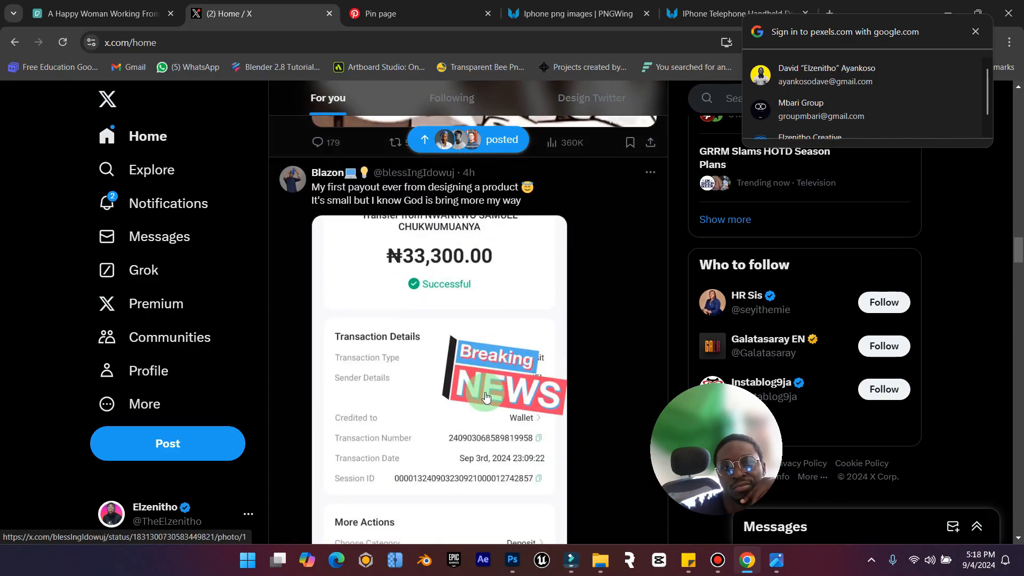
scroll(486, 396, down, 15)
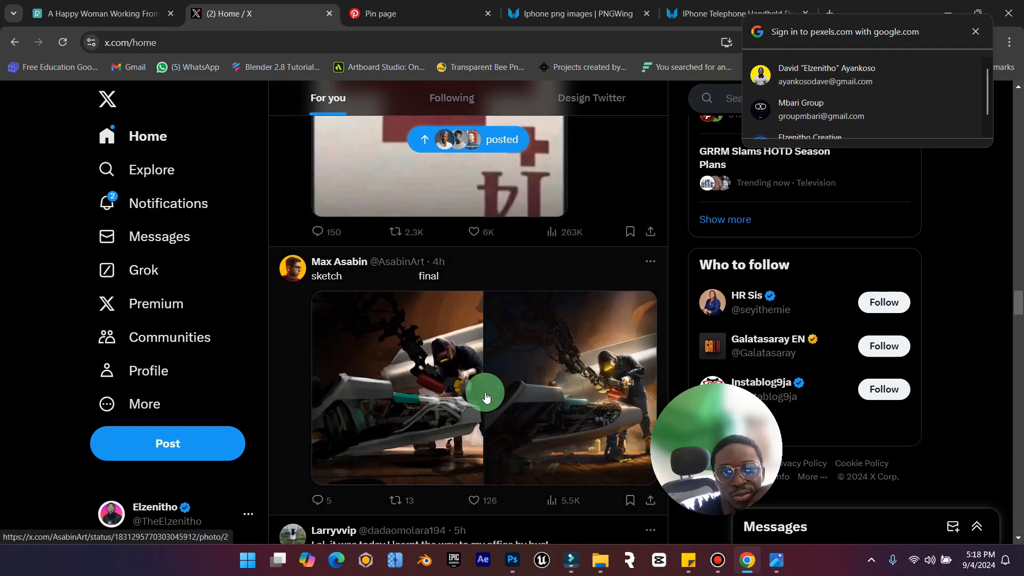
scroll(486, 396, down, 15)
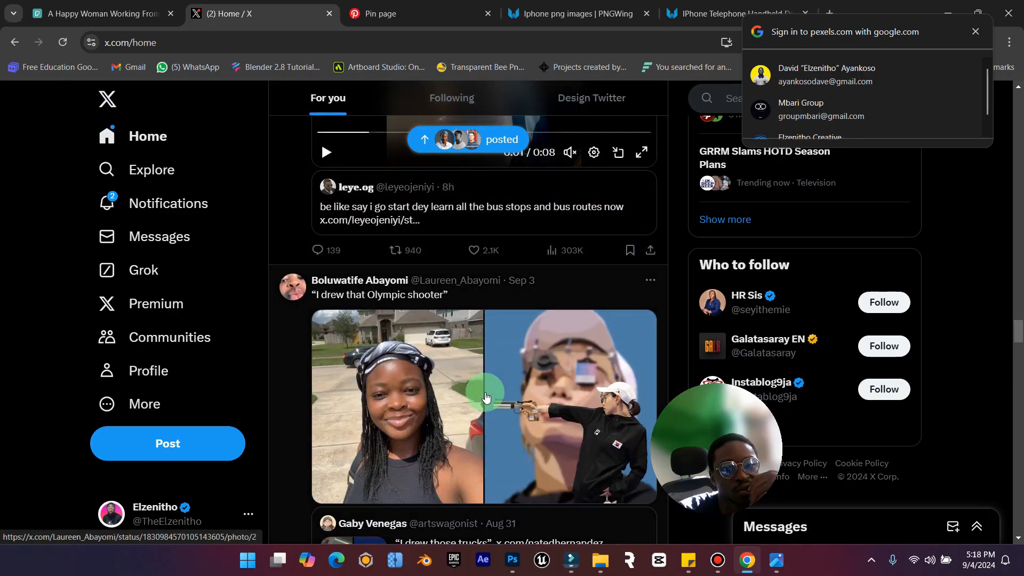
scroll(485, 396, down, 15)
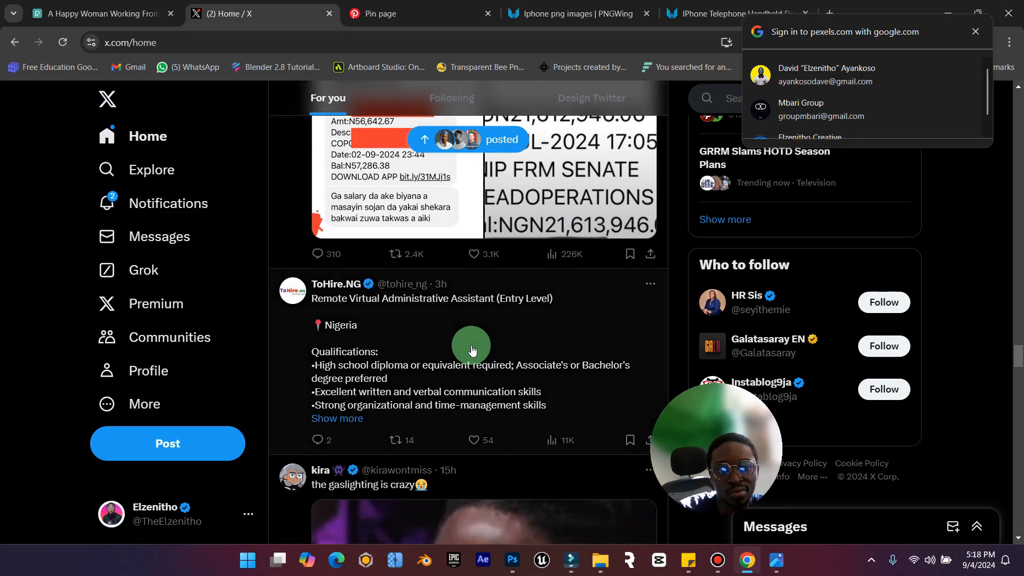
scroll(472, 350, down, 15)
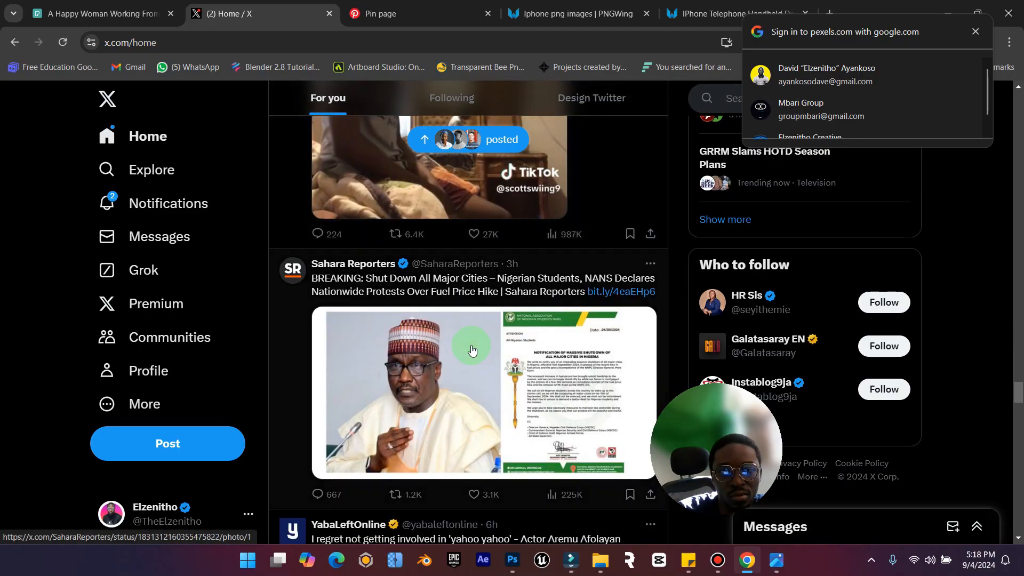
scroll(472, 351, down, 15)
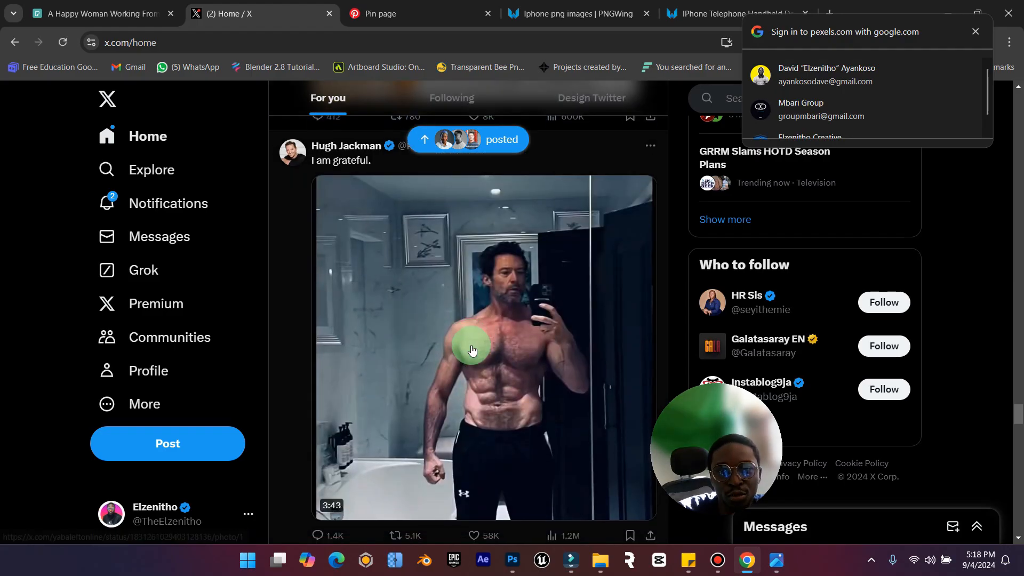
scroll(472, 350, down, 15)
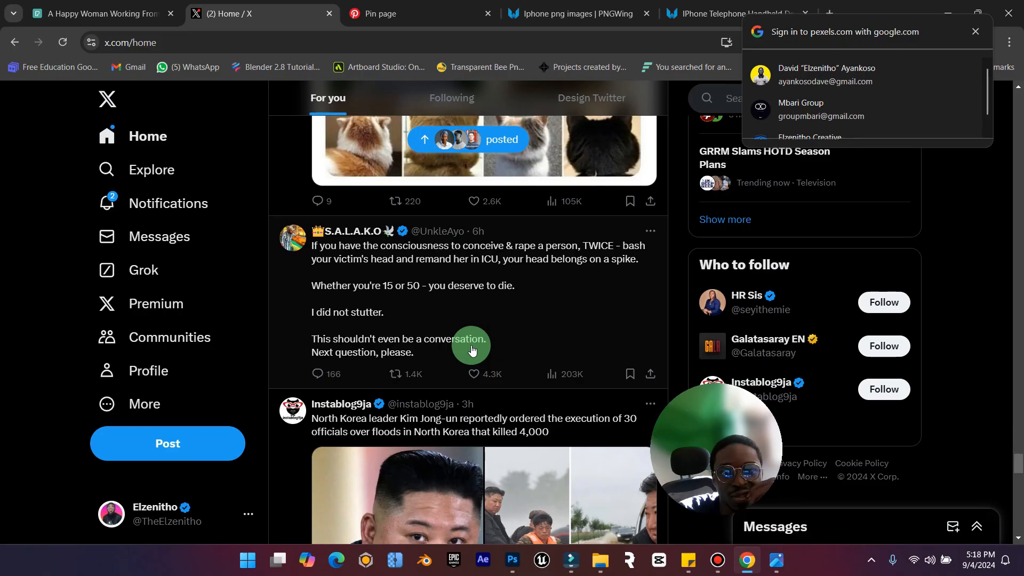
scroll(472, 351, down, 5)
scroll(472, 350, down, 5)
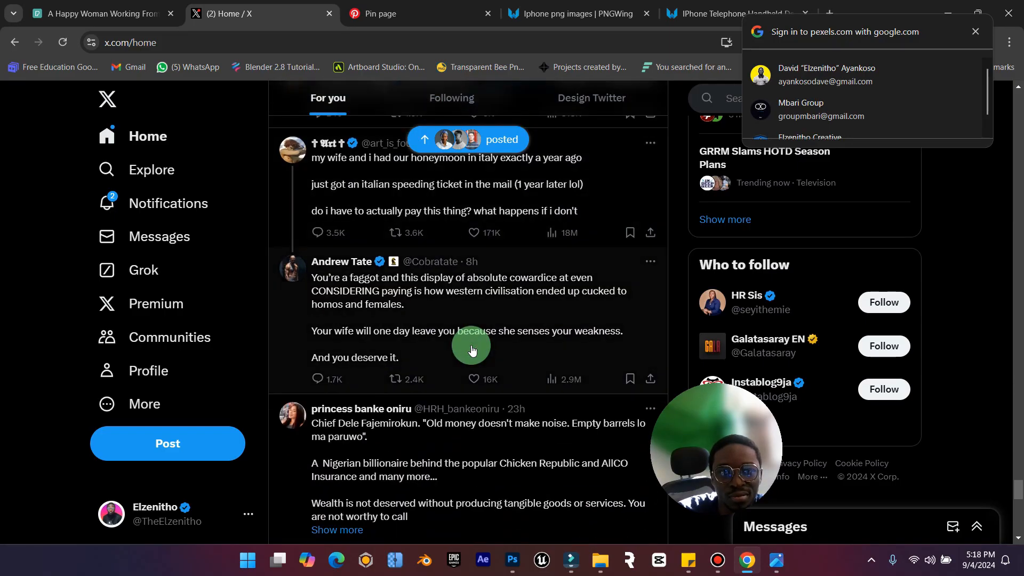
scroll(472, 350, down, 15)
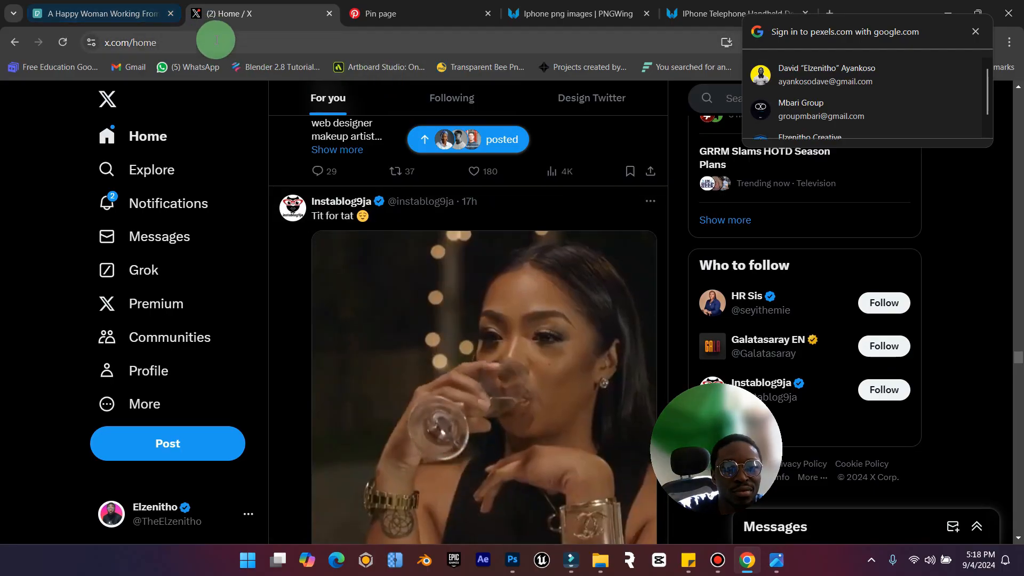
Search the web for "quotes on impossible is nothing".
click(297, 43)
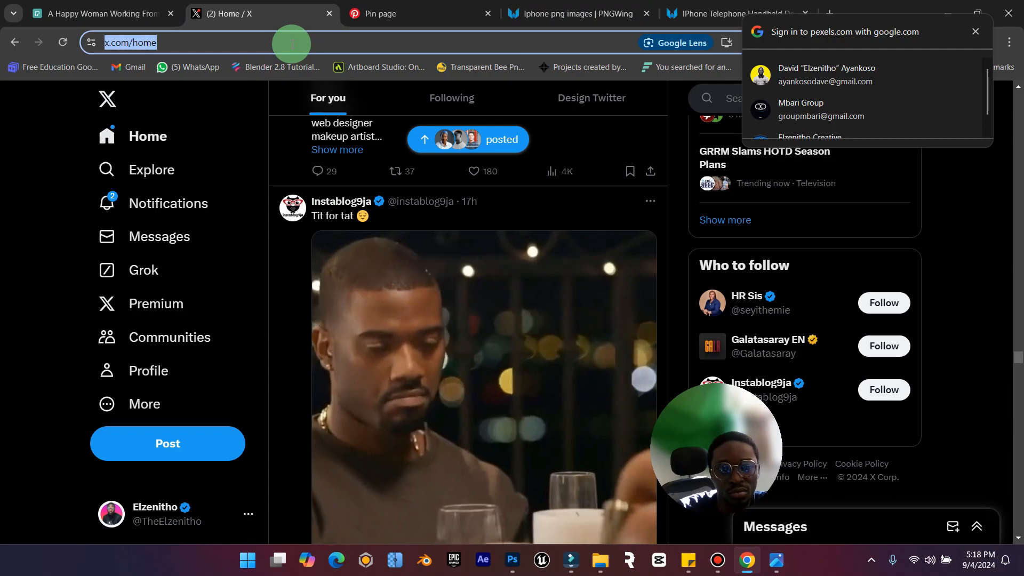
text(quote )
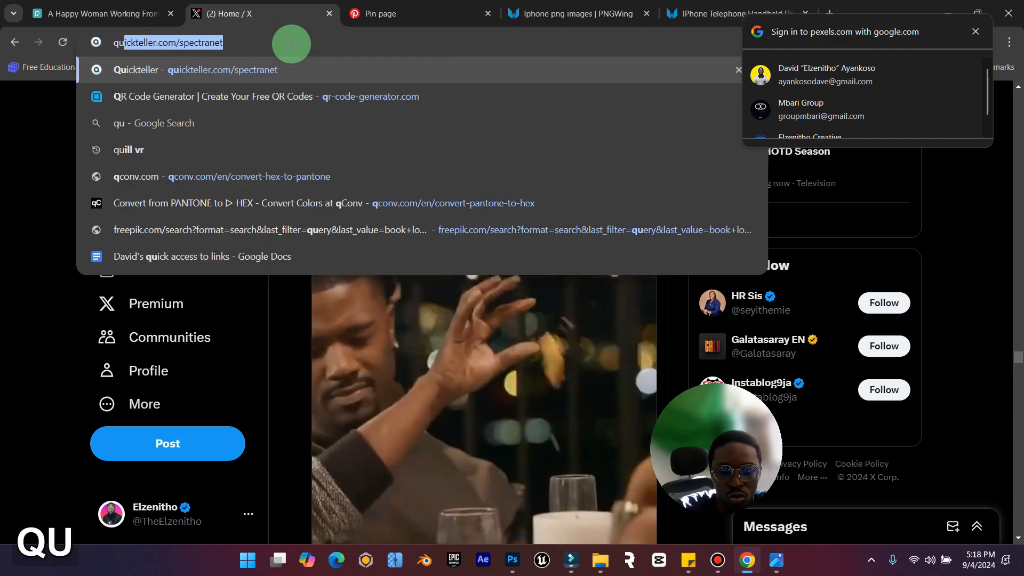
text(on im])
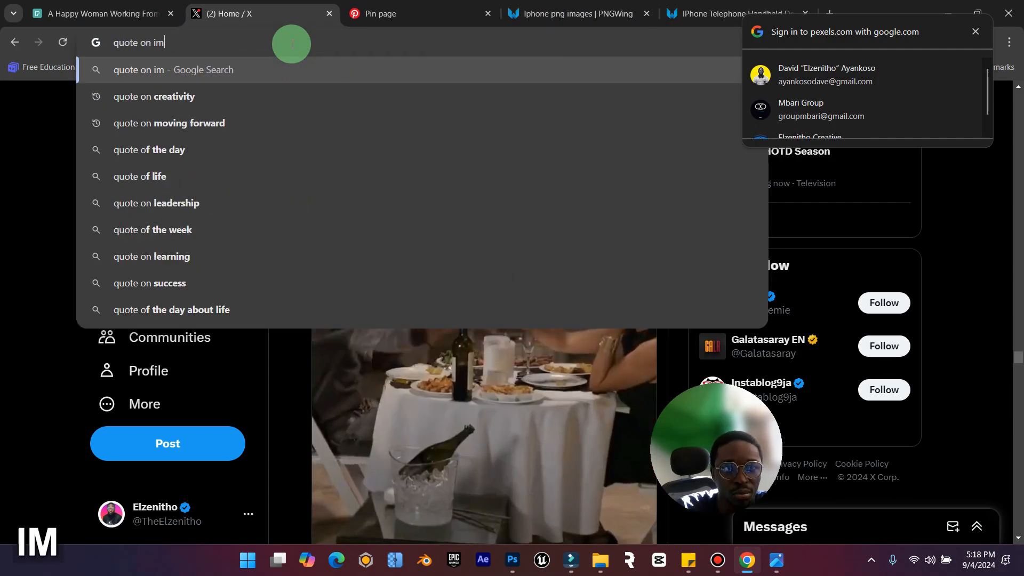
key(BackSpace)
text(poss)
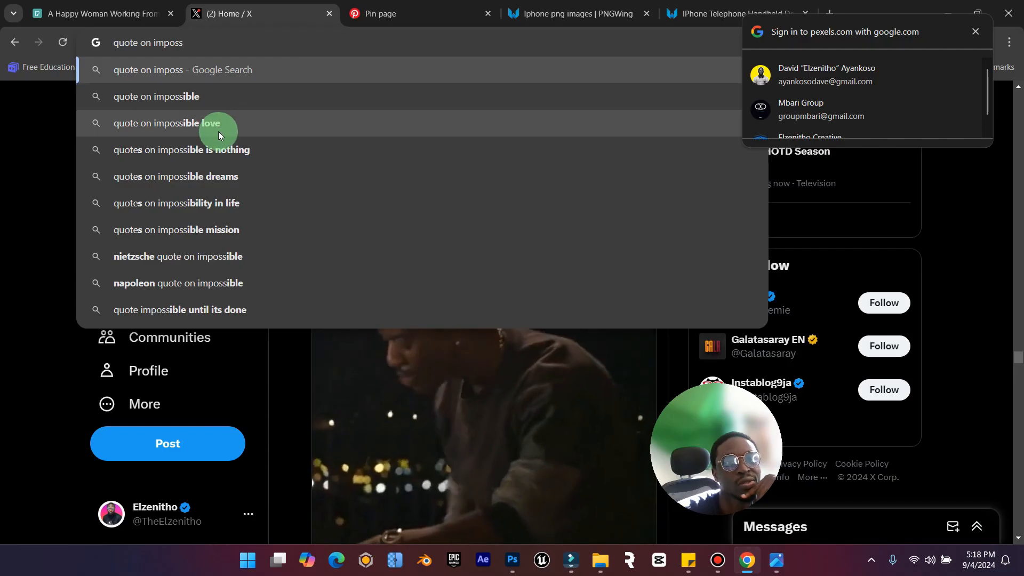
click(229, 149)
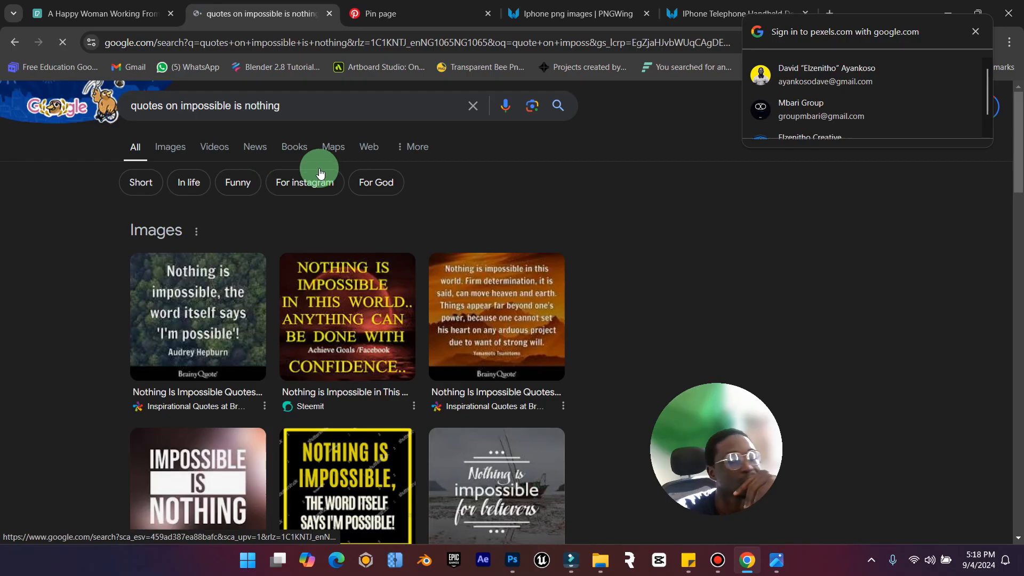
Open BrainyQuote's Nothing Is Impossible Quotes page, accept the privacy notice, and try to copy the quote about the temptation to quit.
scroll(310, 256, down, 10)
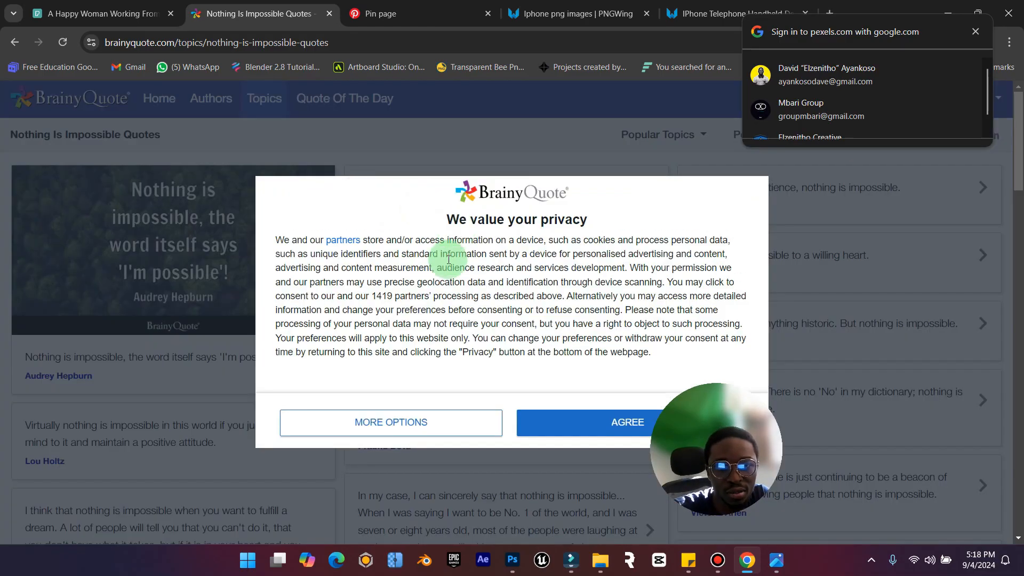
click(587, 435)
scroll(22, 384, down, 1)
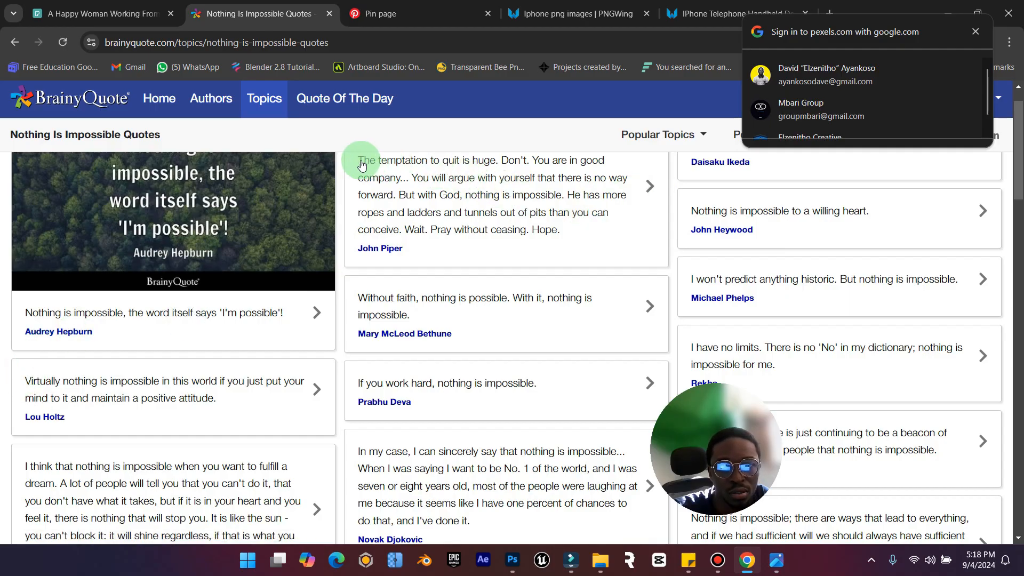
drag(354, 160, 567, 231)
key(ctrl+c)
click(491, 355)
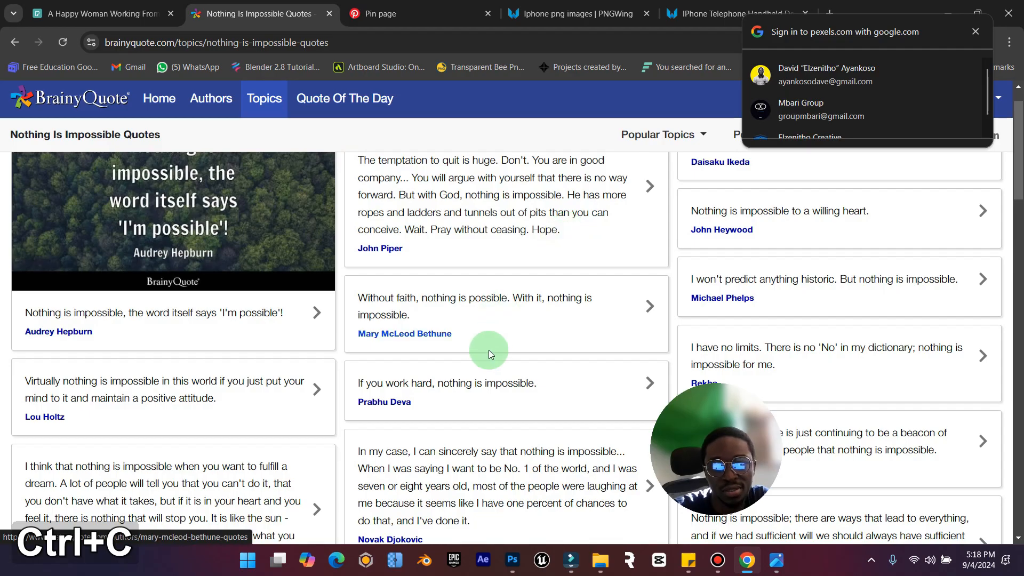
Switch to Photoshop, duplicate the flashcards paragraph layer, and place the copy over the upper block of the green apostrophe.
click(523, 567)
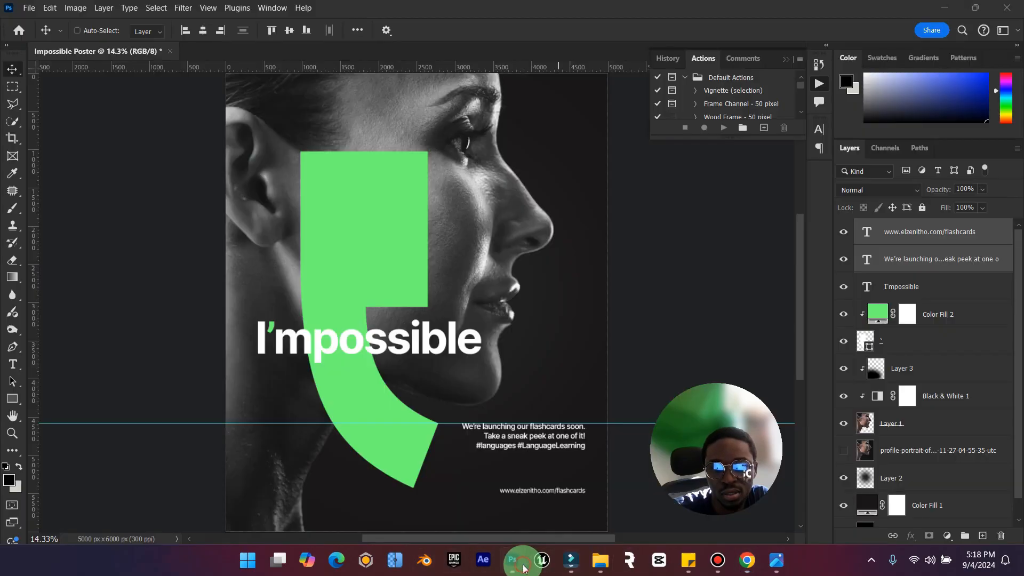
click(932, 265)
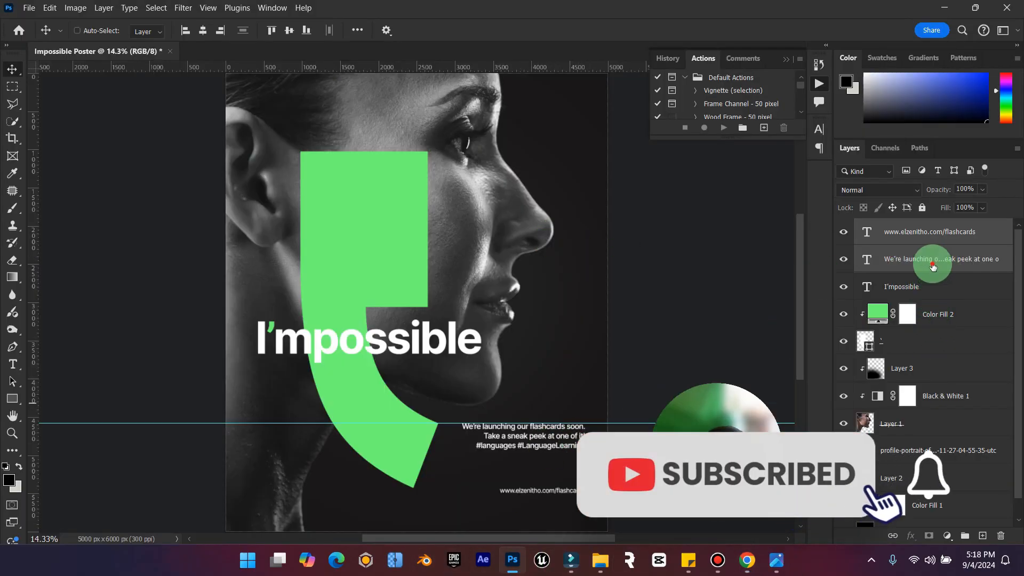
double_click(932, 265)
key(ctrl+v)
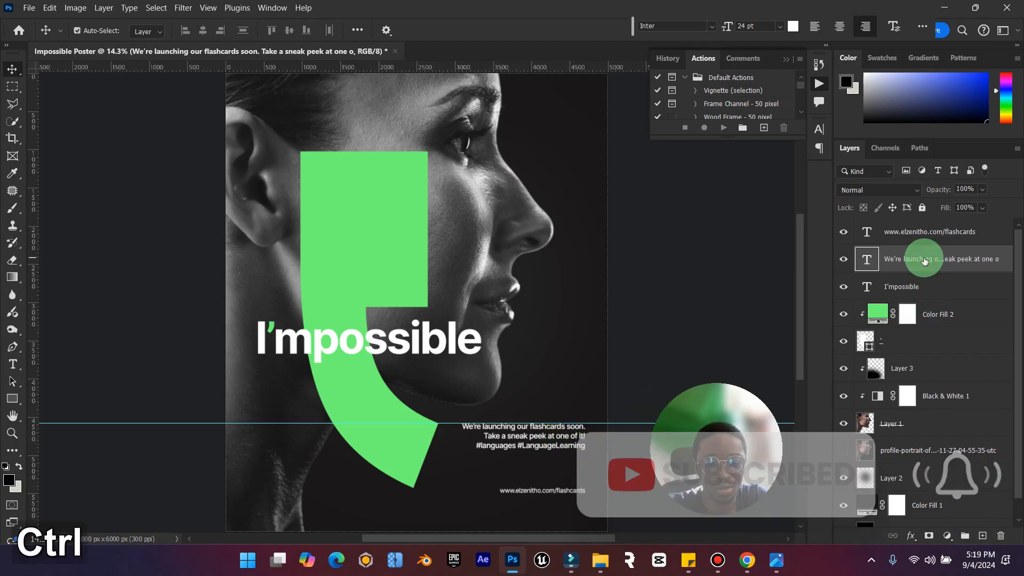
key(ctrl+c)
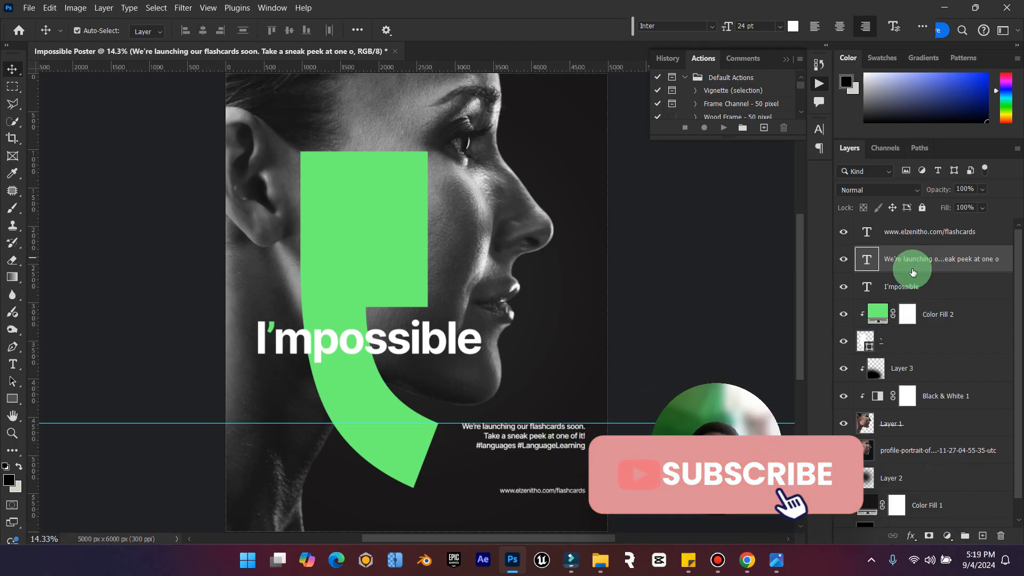
key(ctrl+j)
drag(527, 454, 365, 229)
Left-align the duplicated paragraph's text and set its color to black (000000).
double_click(868, 260)
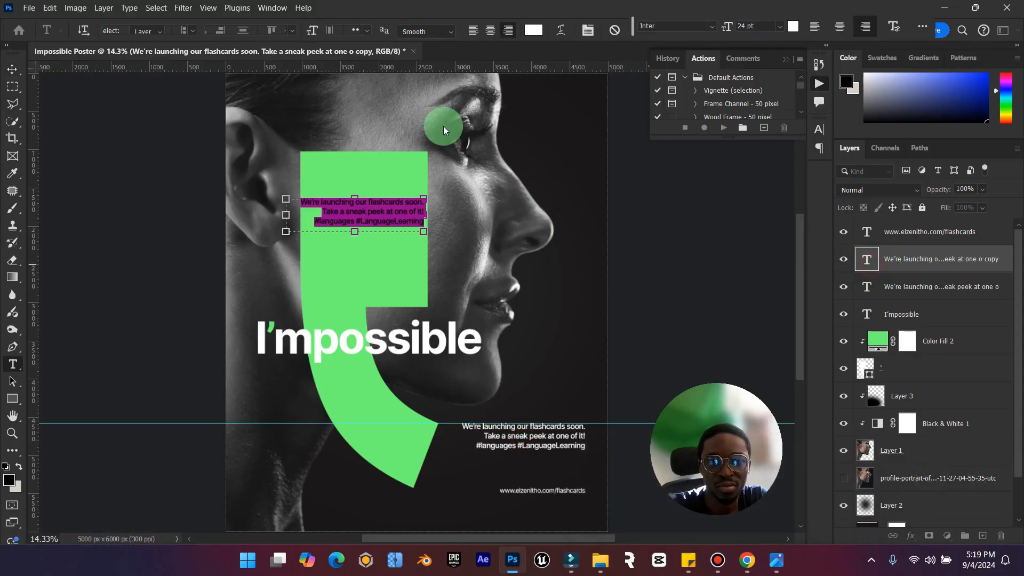
click(474, 31)
click(533, 30)
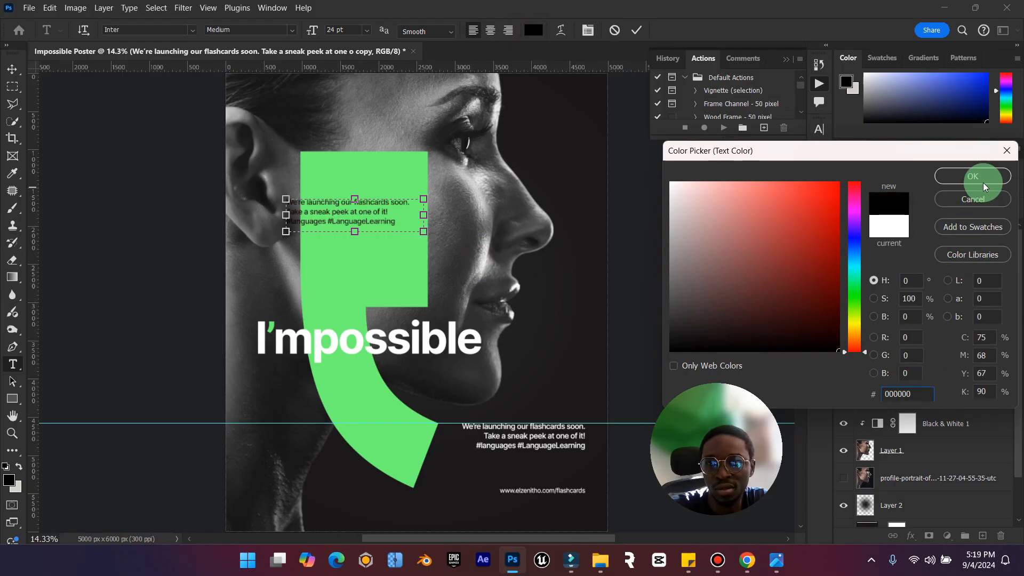
click(973, 176)
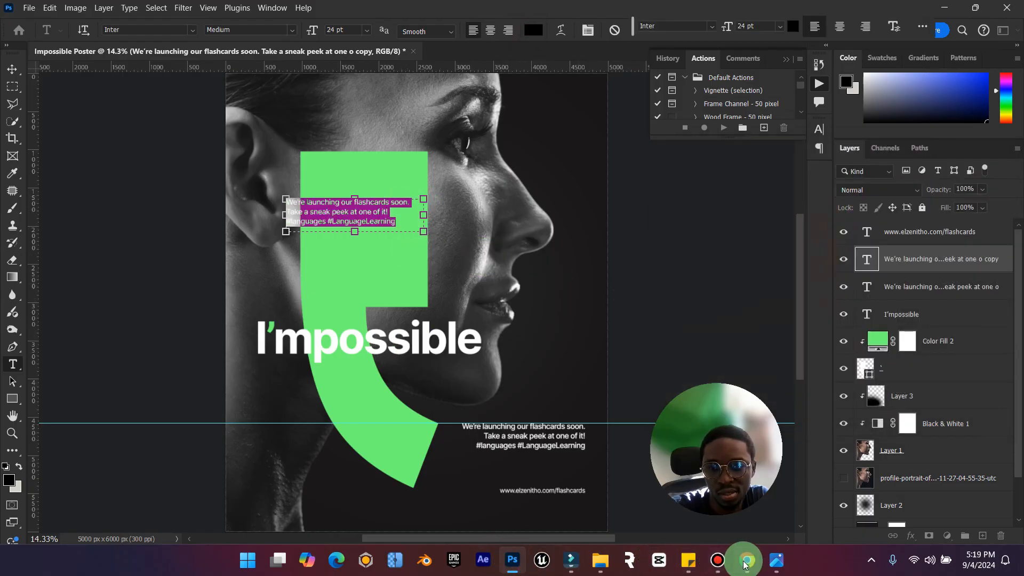
Switch to Chrome, open the temptation-to-quit quote's own page, and copy the full quote starting with "Darkness comes.".
click(746, 560)
drag(358, 161, 513, 230)
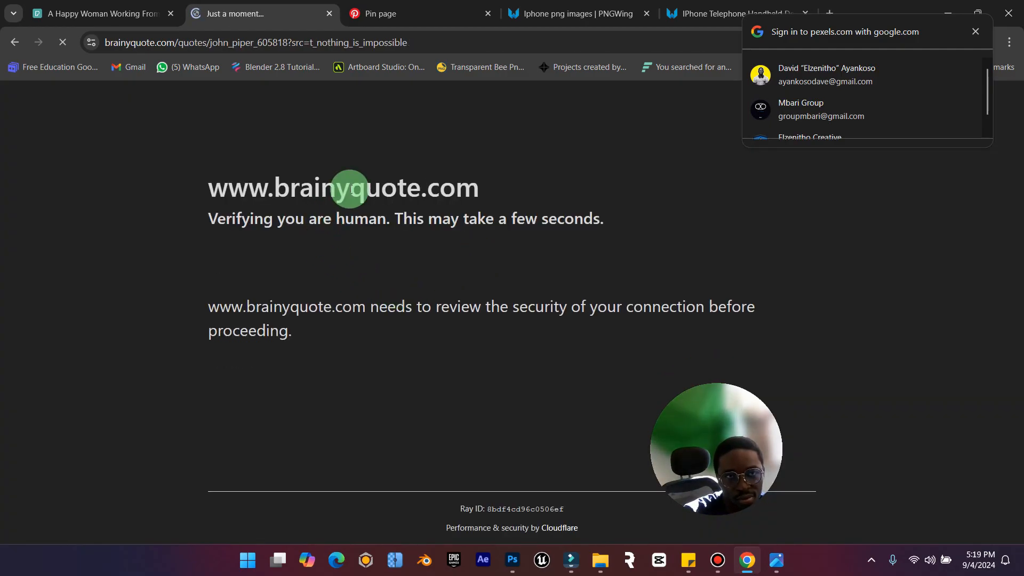
click(749, 452)
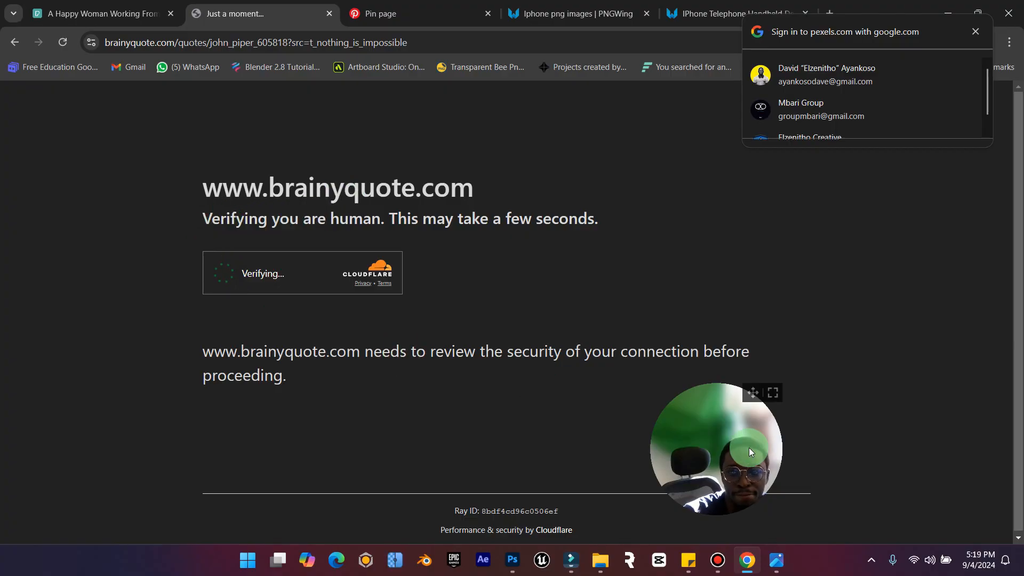
drag(755, 396, 988, 402)
click(492, 338)
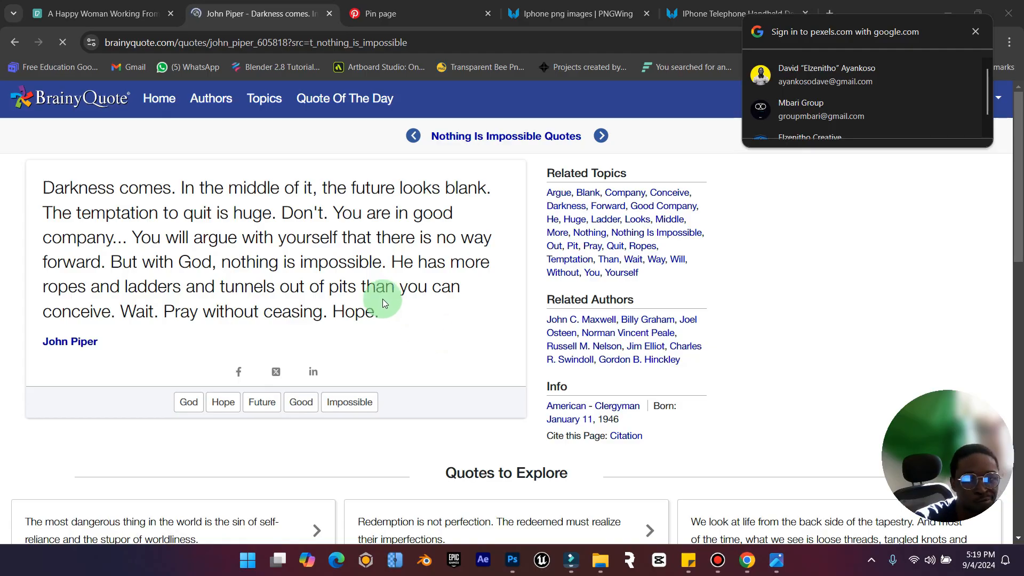
drag(75, 197, 434, 311)
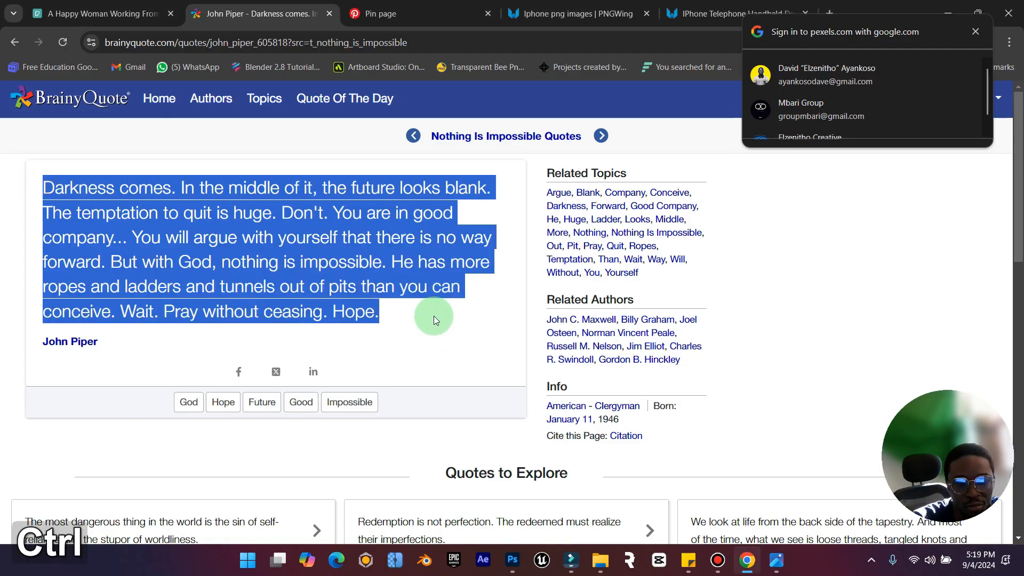
key(ctrl+c)
Return to Photoshop, replace the duplicated paragraph with the copied quote, and lengthen its text box to fit the whole quote.
click(944, 9)
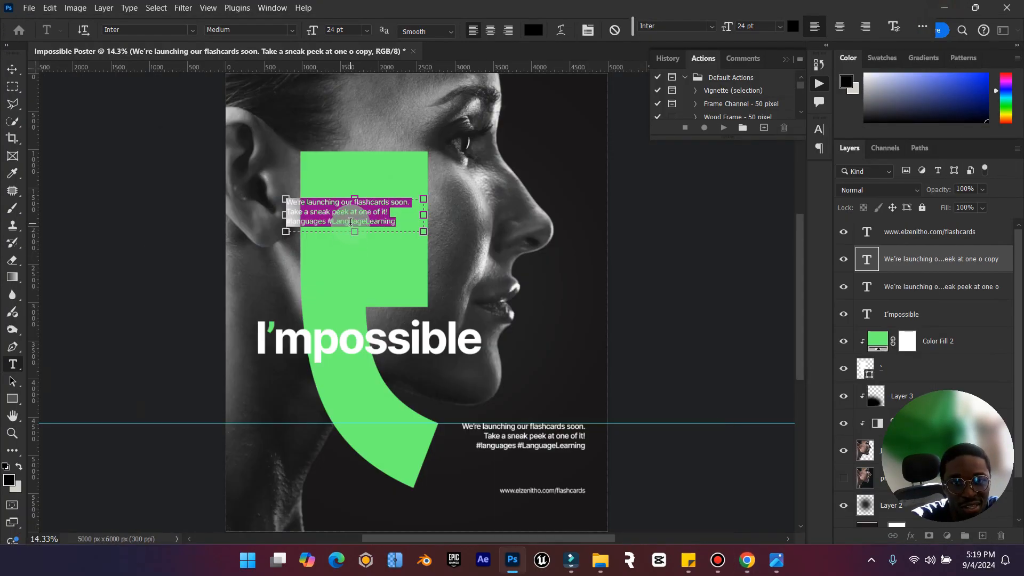
key(ctrl+v)
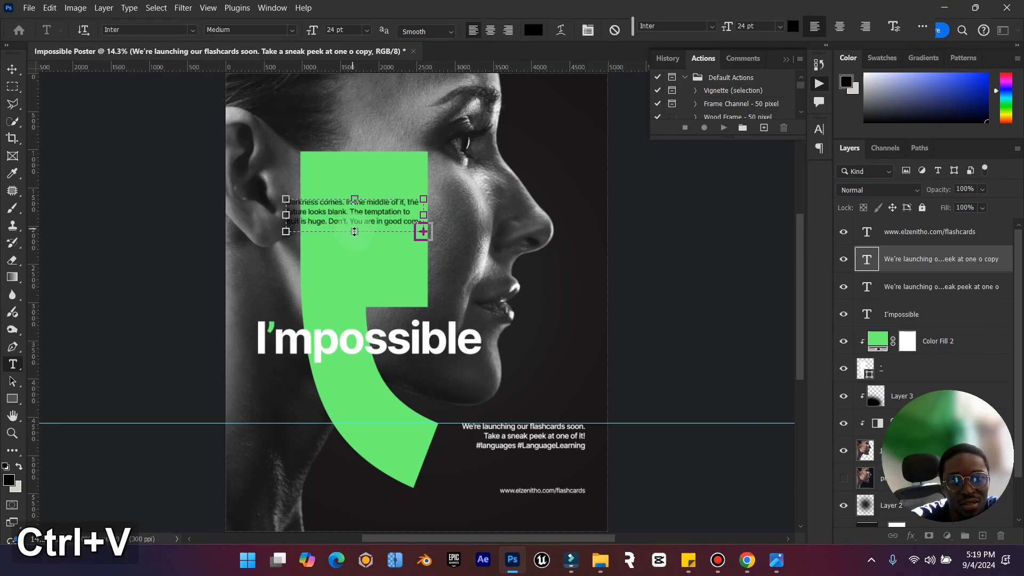
drag(355, 231, 383, 286)
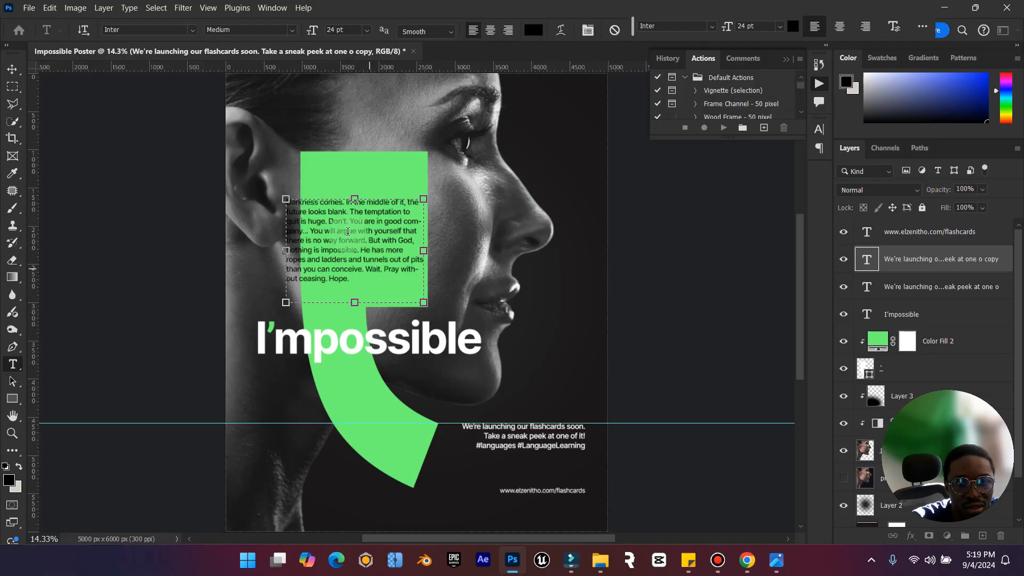
Move the quote onto the green apostrophe's upper block and resize its text box to fit inside with an even margin.
click(12, 69)
drag(365, 187, 367, 174)
double_click(436, 227)
drag(448, 224, 419, 234)
mouse_move(364, 274)
mouse_down()
mouse_move(362, 302)
mouse_move(364, 293)
mouse_up()
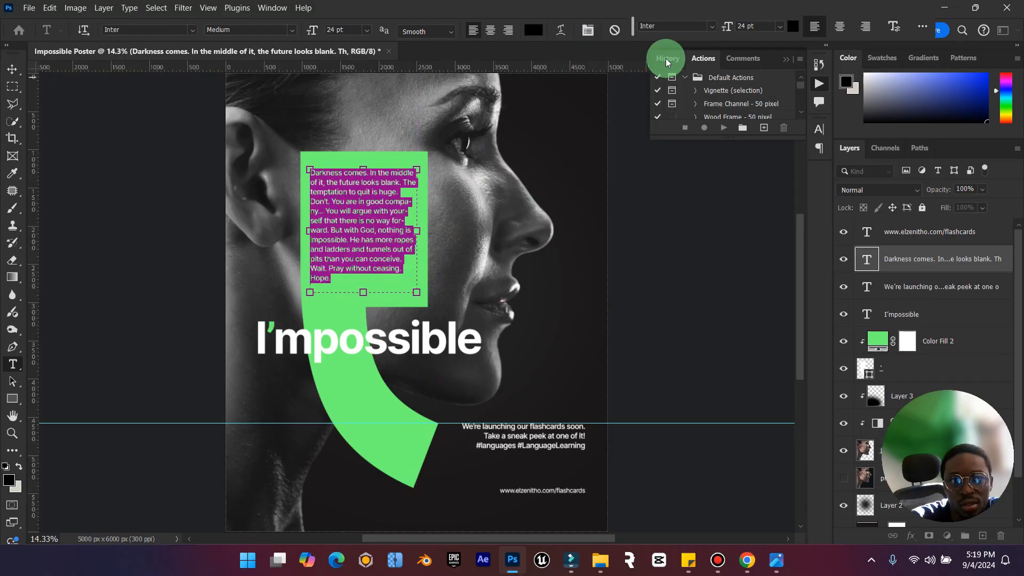
Set the quote's font size to 30 pt and its leading to 36 pt.
click(368, 35)
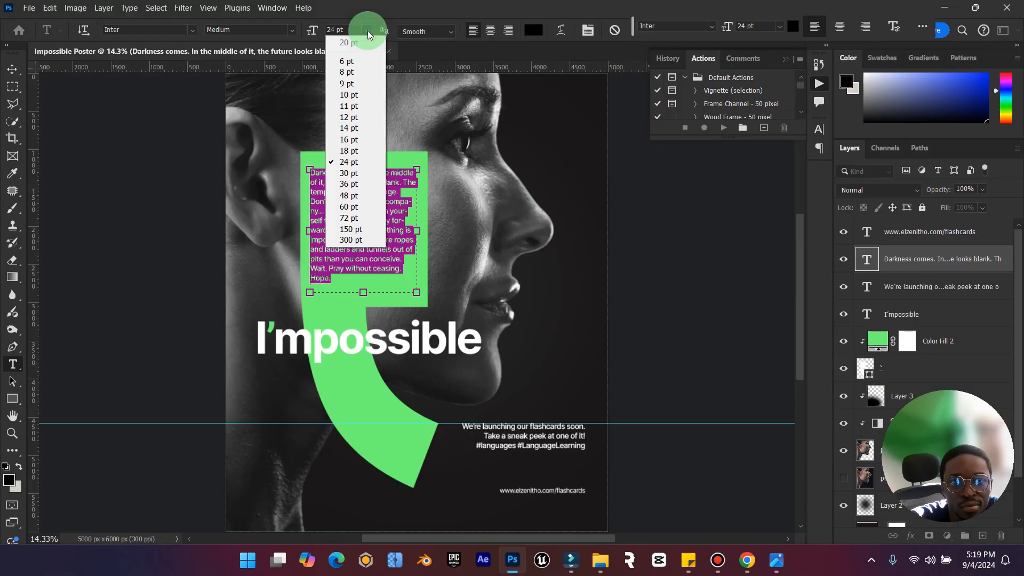
click(355, 164)
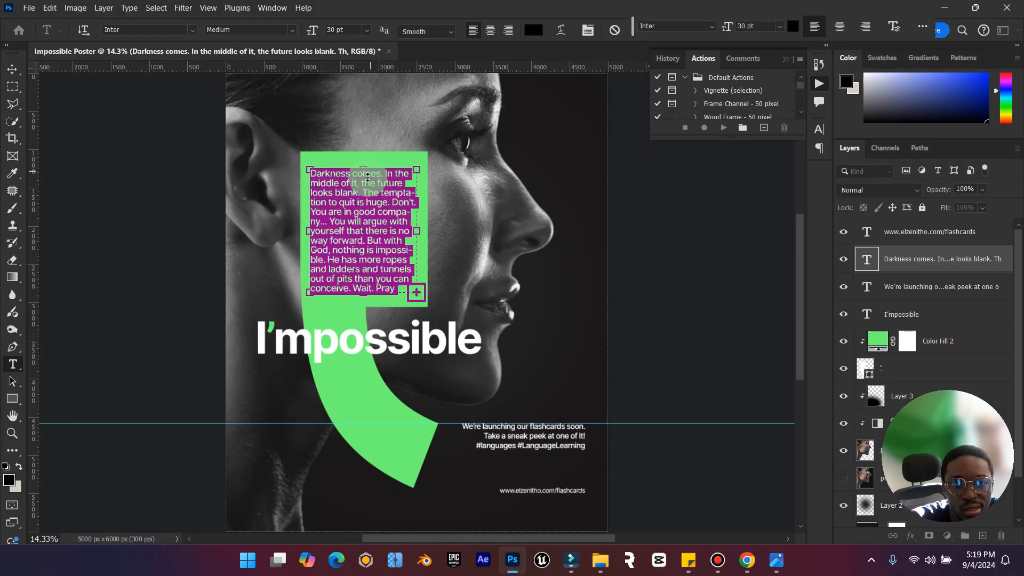
click(922, 26)
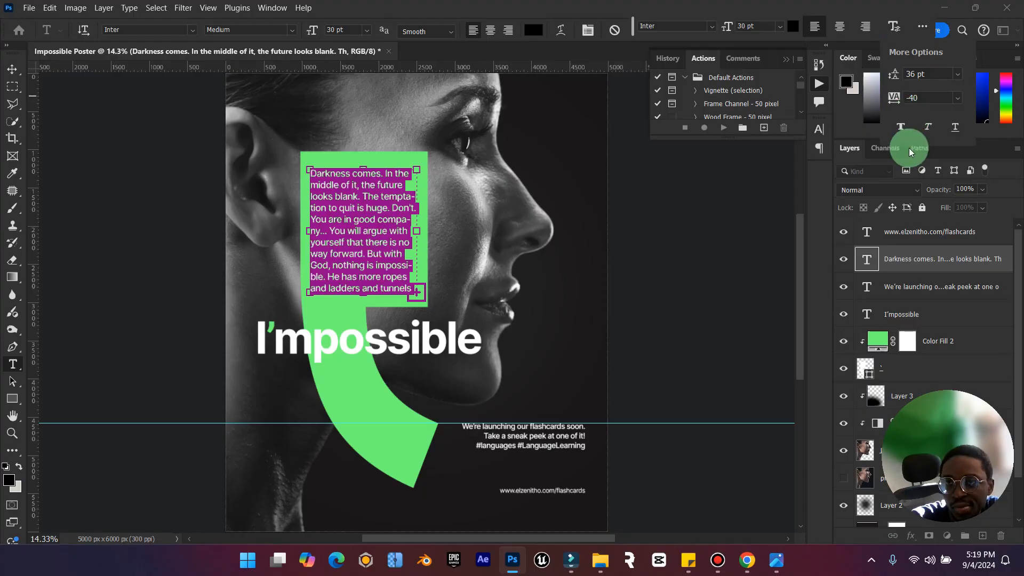
Show the quote's full type properties with the extra paragraph settings and turn off hyphenation.
click(922, 27)
click(939, 47)
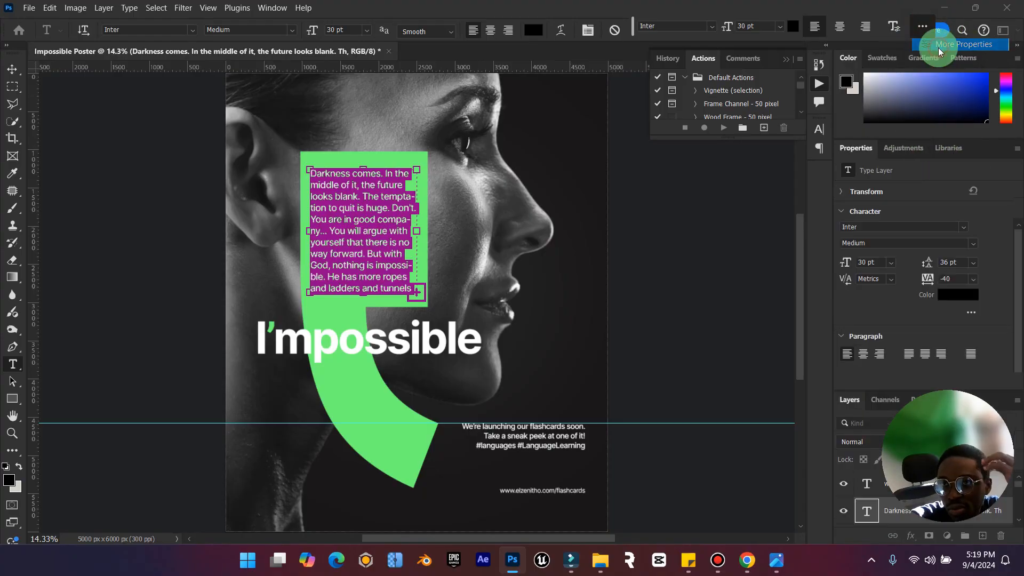
scroll(908, 267, down, 5)
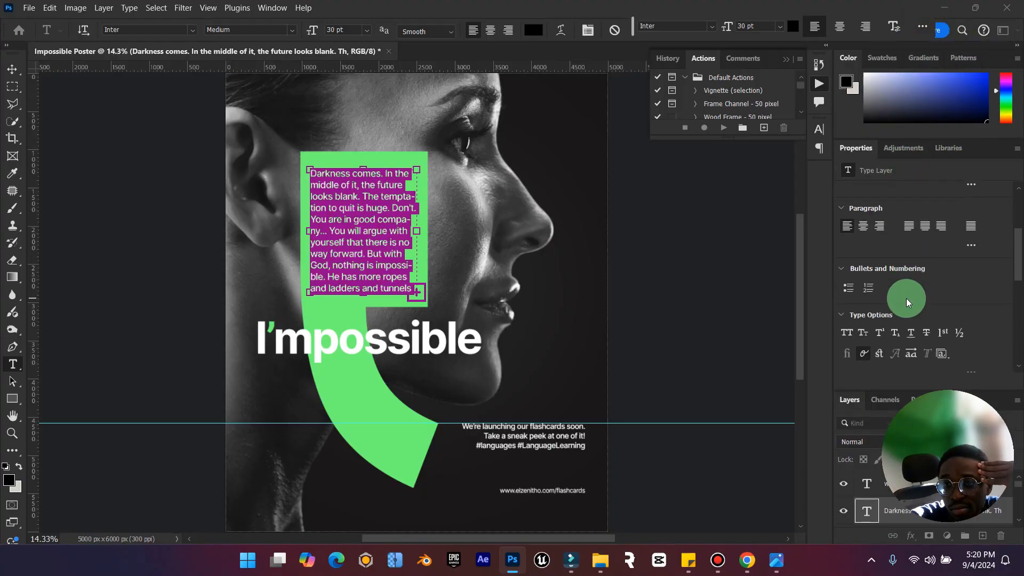
scroll(906, 299, down, 3)
scroll(905, 299, up, 5)
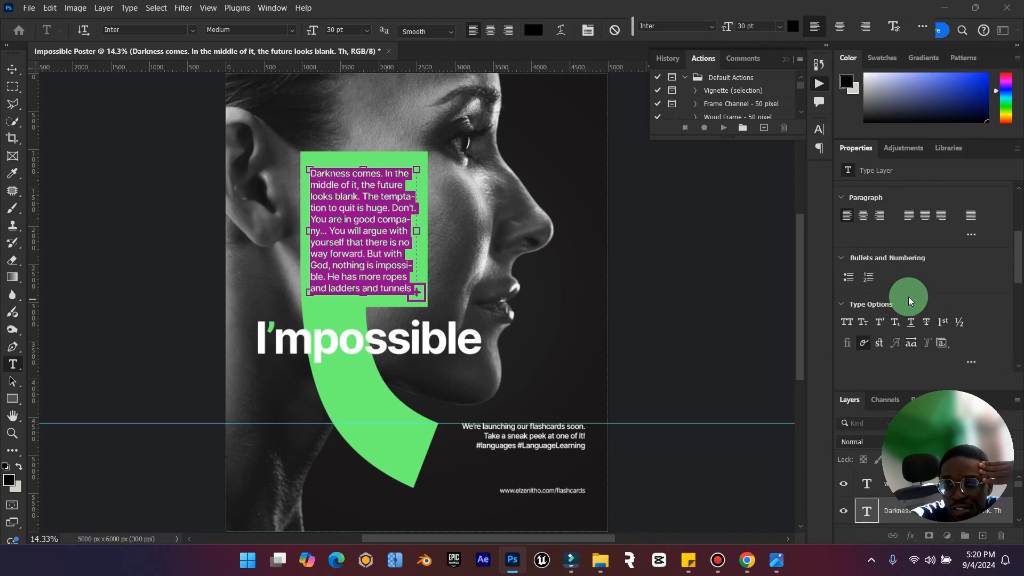
scroll(863, 226, up, 3)
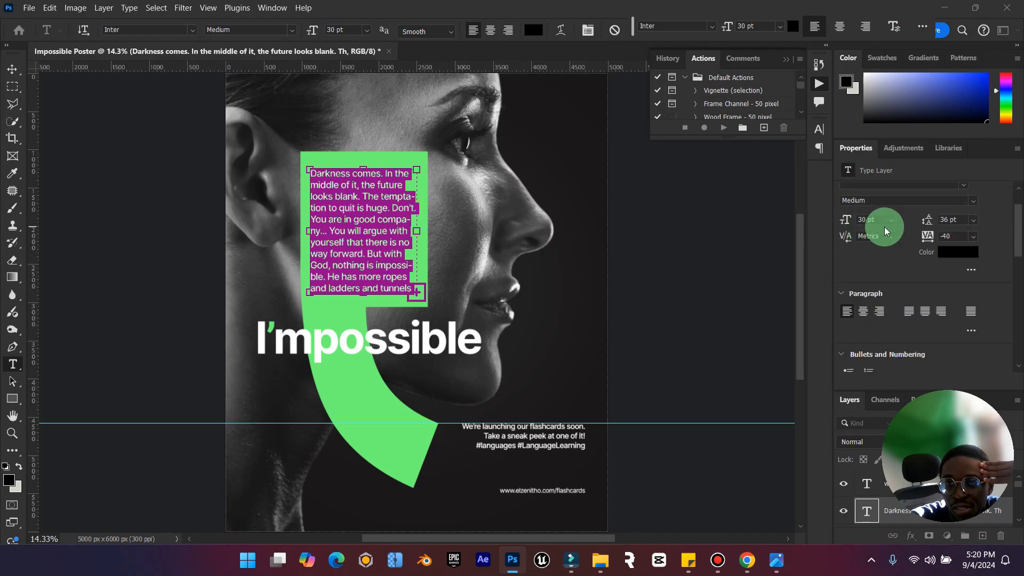
scroll(907, 270, up, 1)
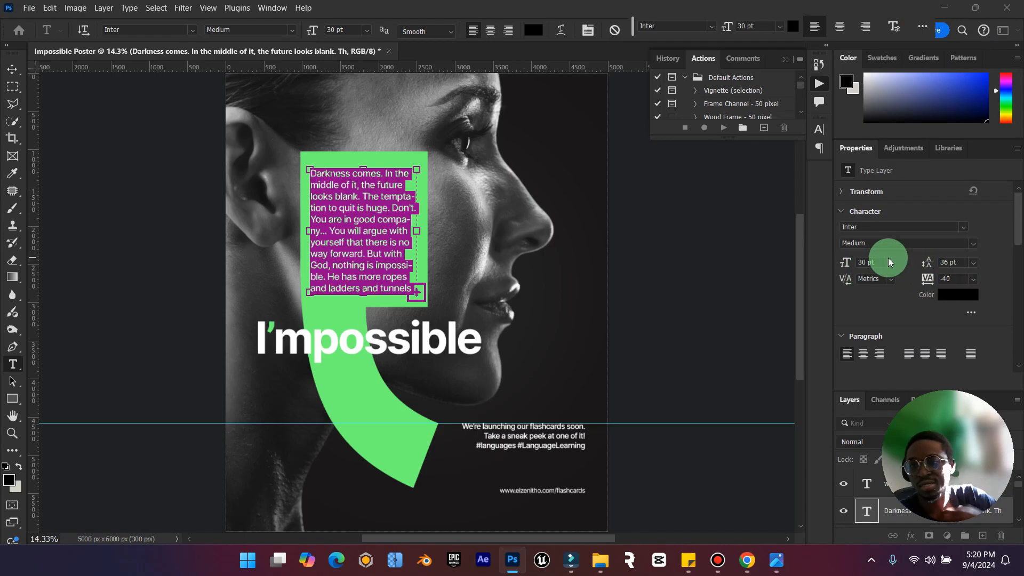
click(843, 193)
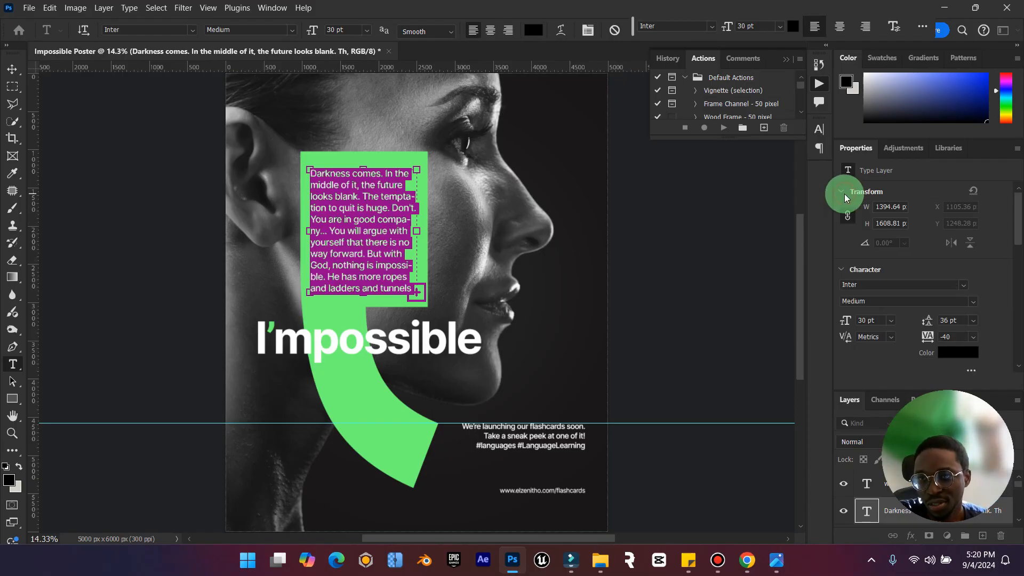
click(843, 193)
click(843, 212)
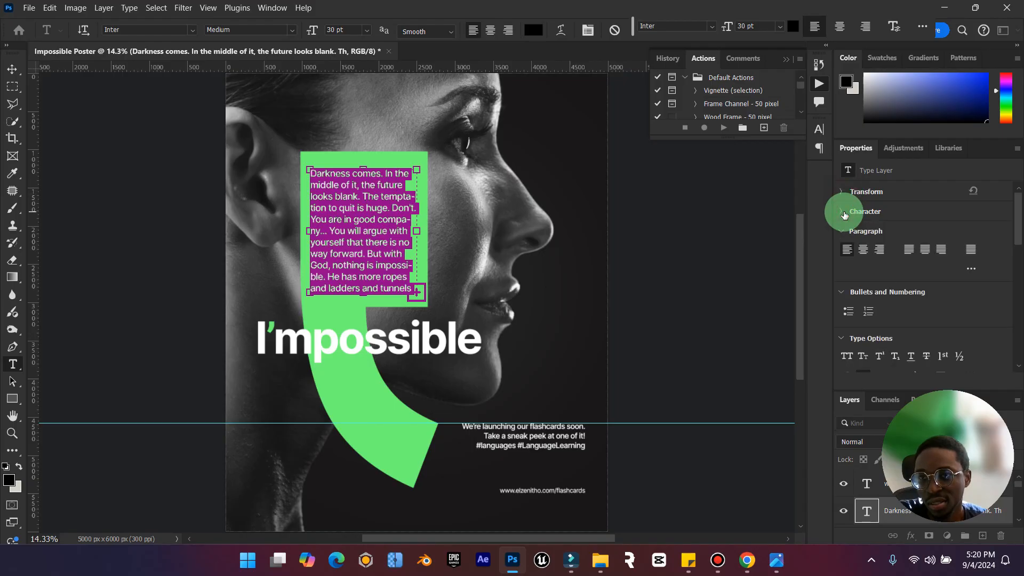
click(844, 214)
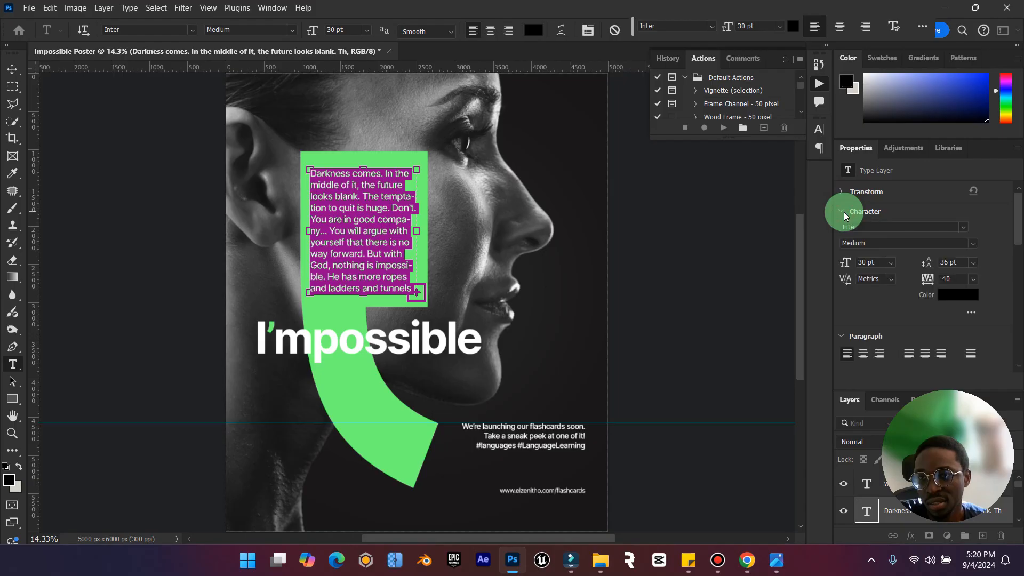
click(971, 313)
scroll(925, 315, down, 1)
scroll(925, 315, down, 5)
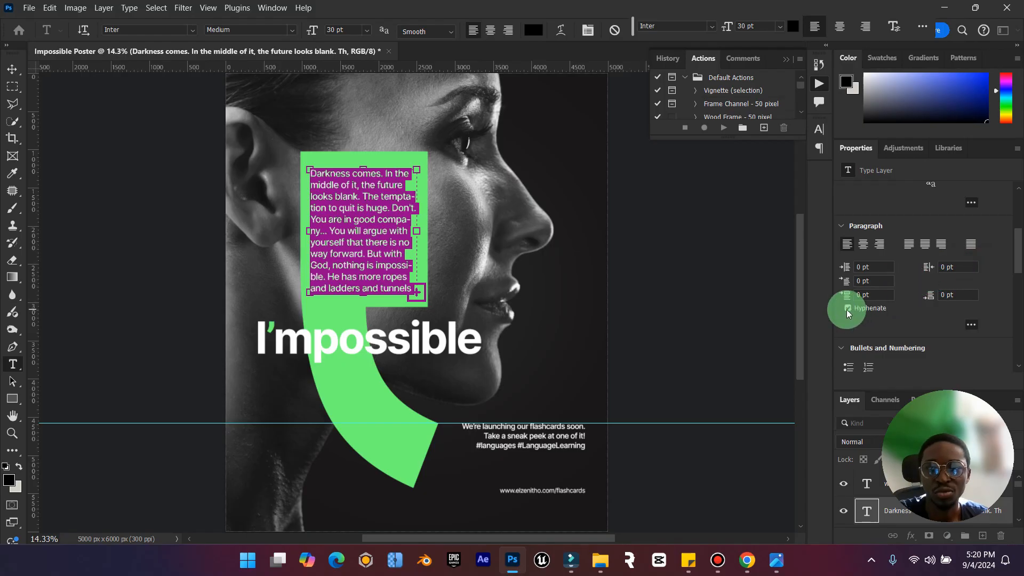
click(847, 309)
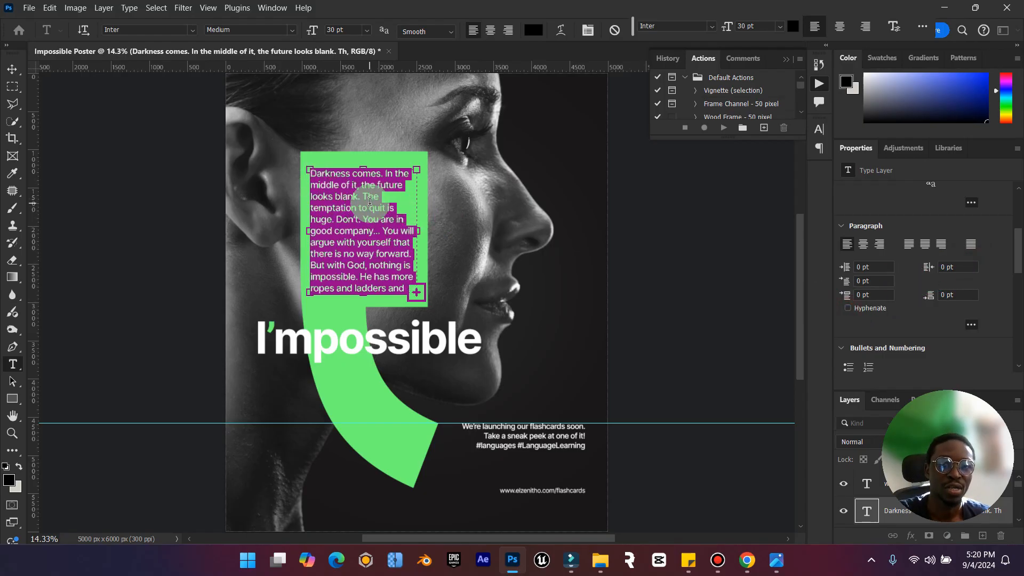
Break the quote after "looks blank." so that "The temptation to quit" starts on a new line.
click(366, 201)
key(Left)
key(Return)
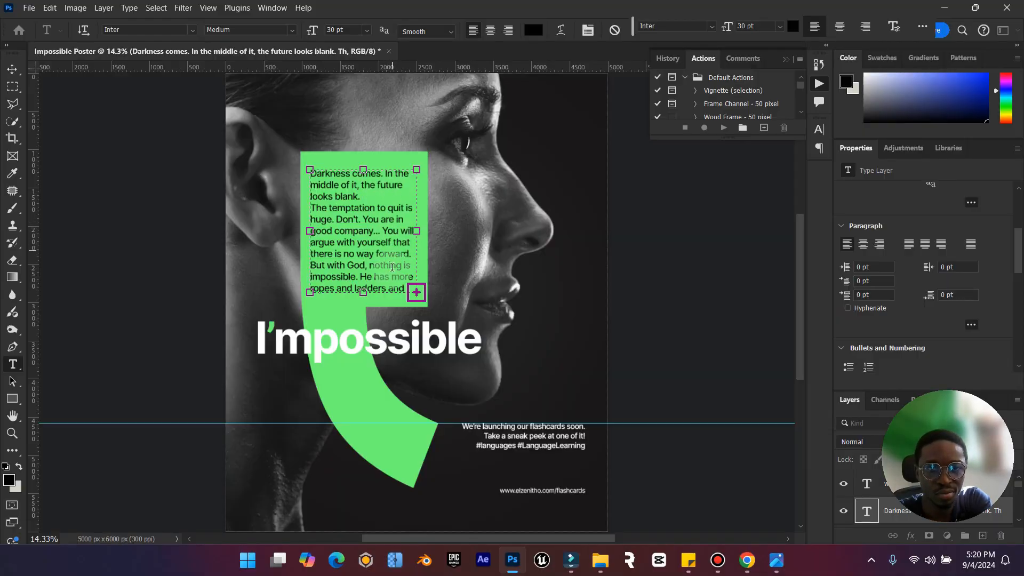
Lengthen the quote's text box, delete the text from "He has more ropes" to "Hope.", and shorten the box to fit the green block.
drag(363, 292, 361, 374)
drag(361, 277, 389, 340)
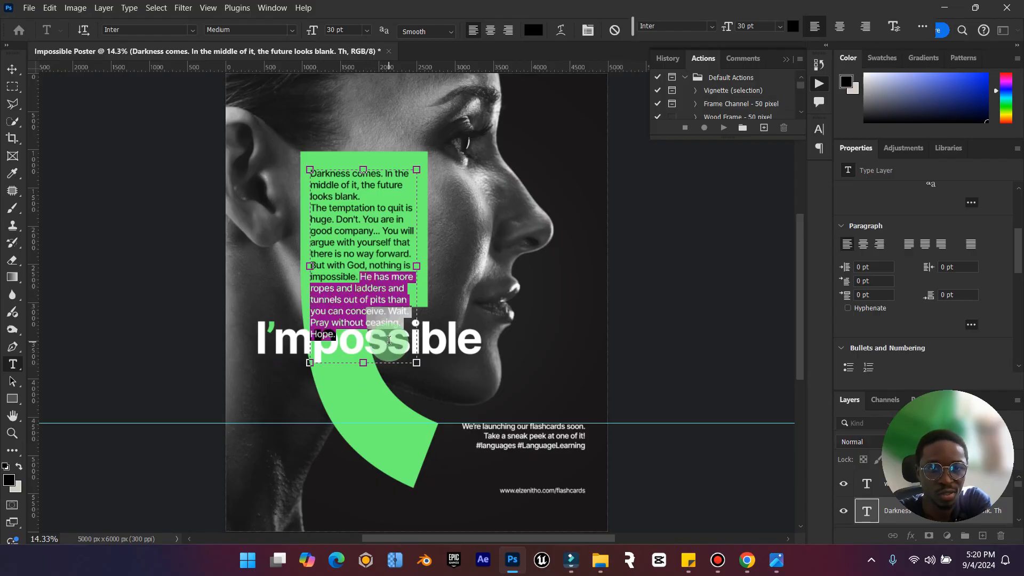
key(BackSpace)
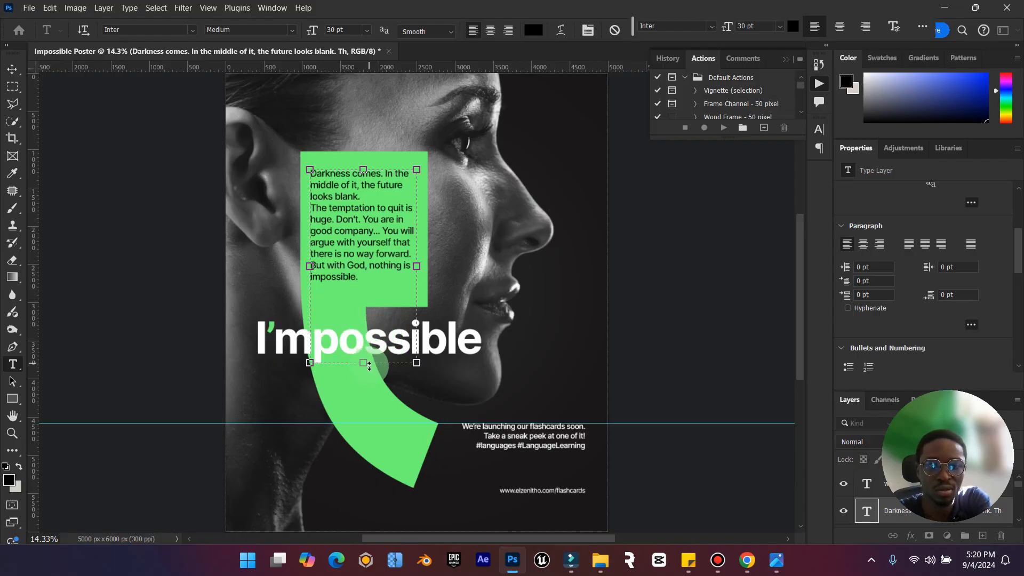
drag(364, 363, 386, 297)
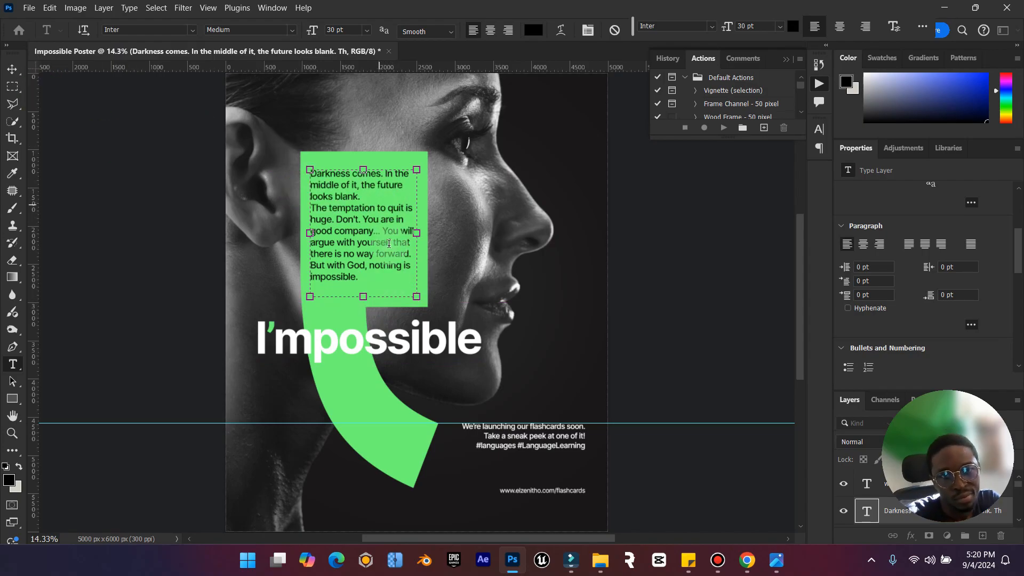
Shift the quote slightly to the right within the green block.
click(12, 69)
drag(329, 197, 336, 197)
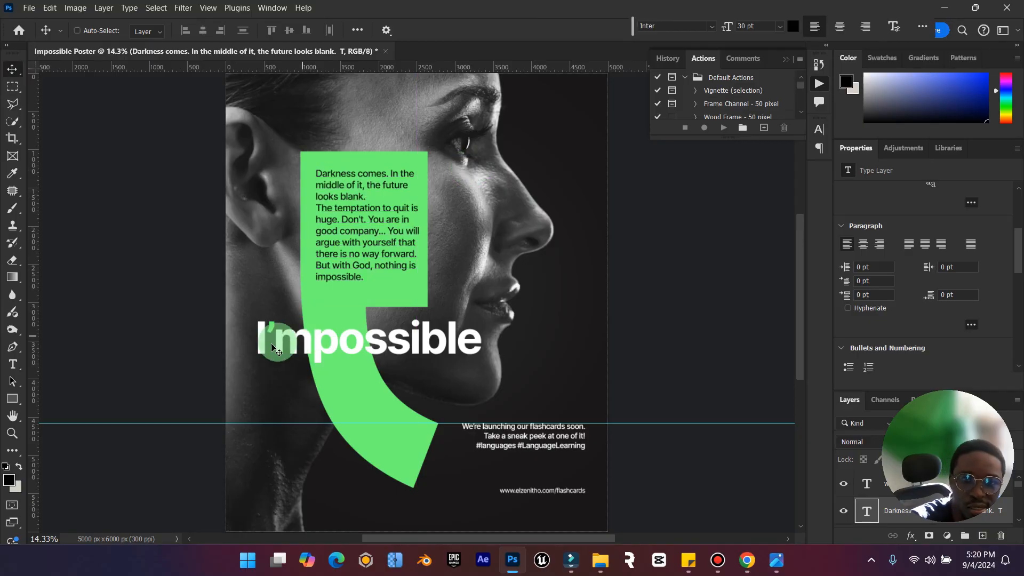
double_click(12, 416)
click(13, 433)
drag(482, 407, 464, 412)
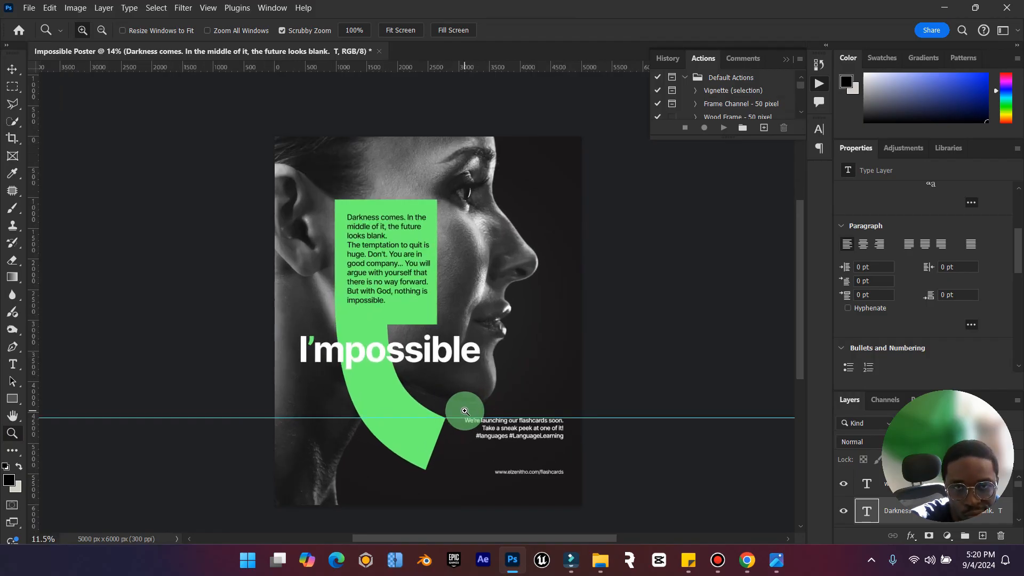
click(12, 69)
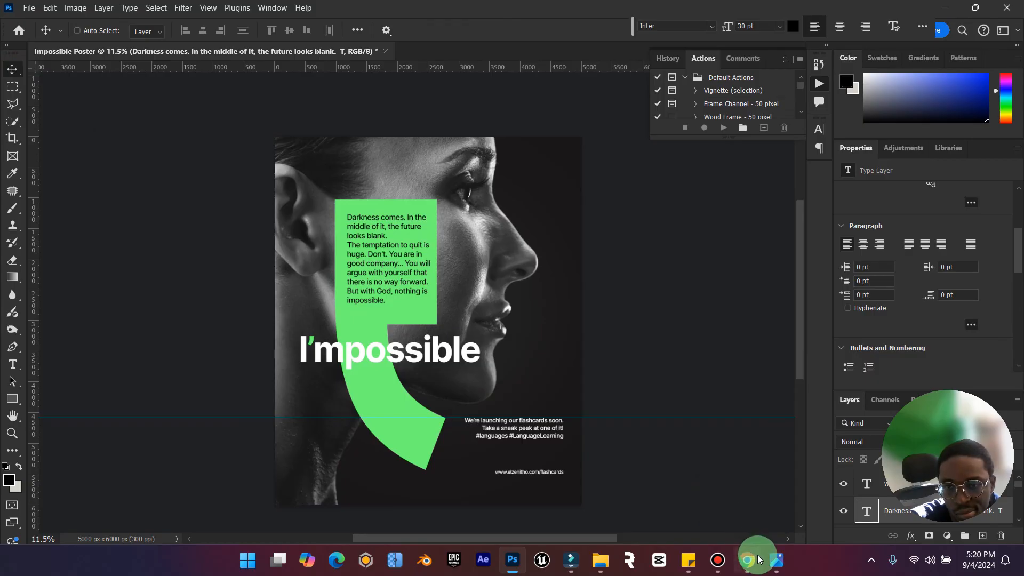
After checking the reference poster, place Elzenitho Brand White.png from the desktop's Elzenitho Hub "My Brand" folder at the poster's lower left, scaled to 27.75%.
click(778, 563)
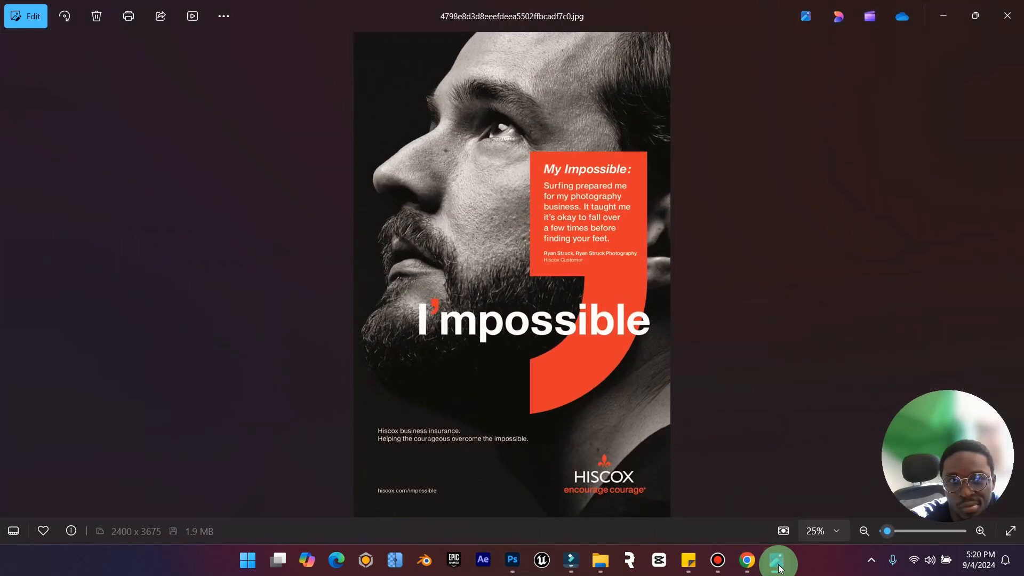
click(777, 563)
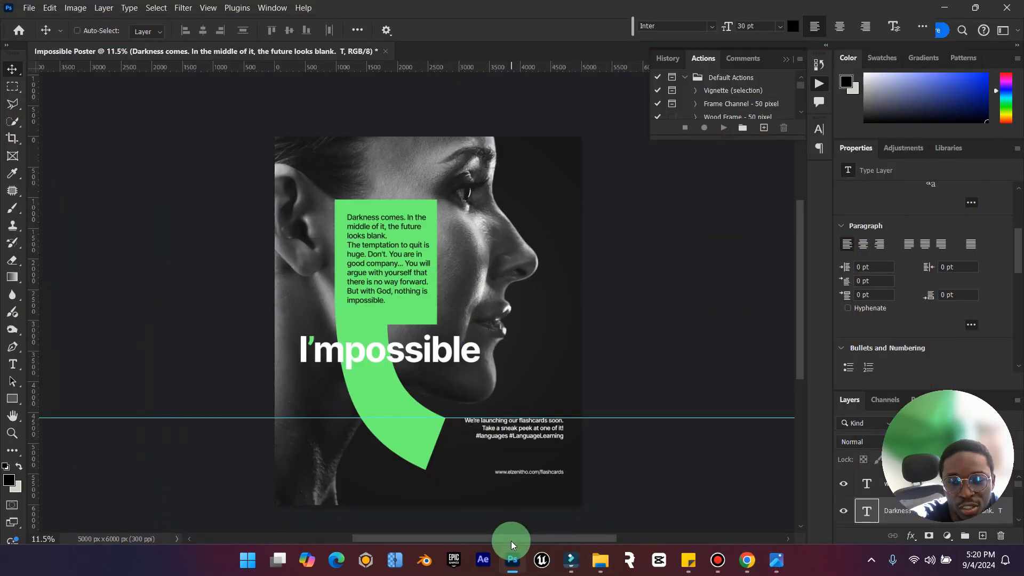
click(610, 570)
click(668, 501)
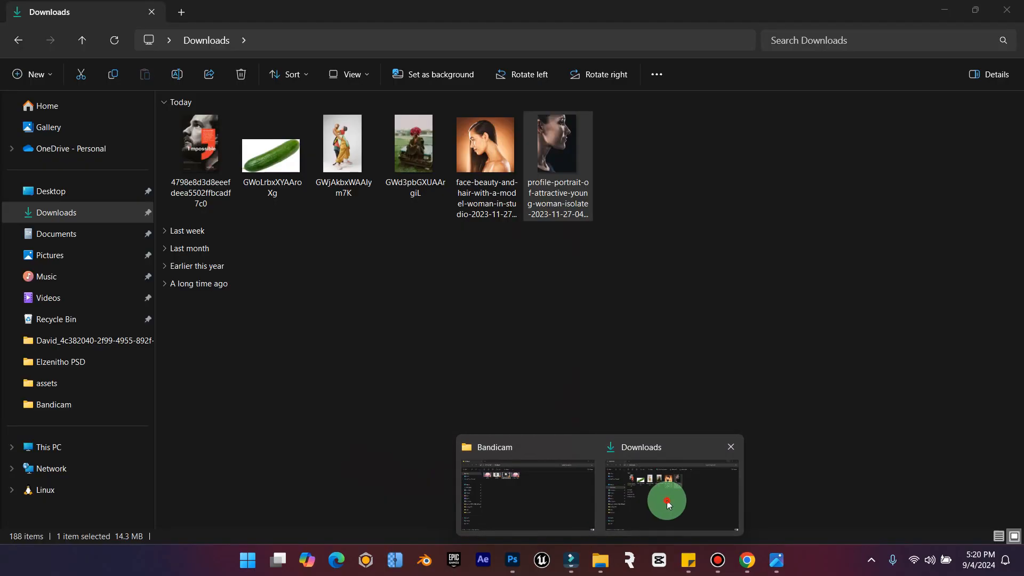
click(51, 200)
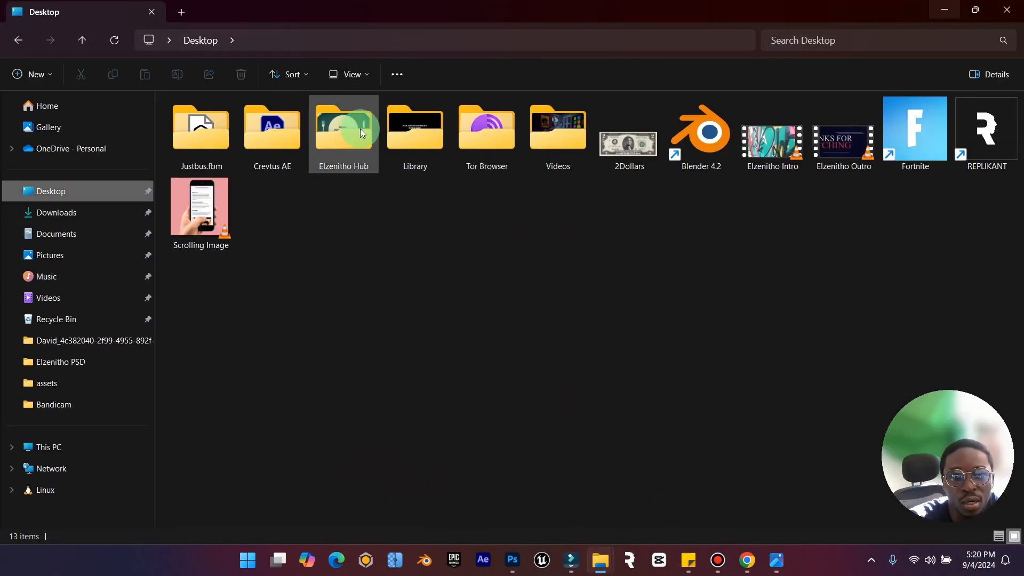
double_click(343, 133)
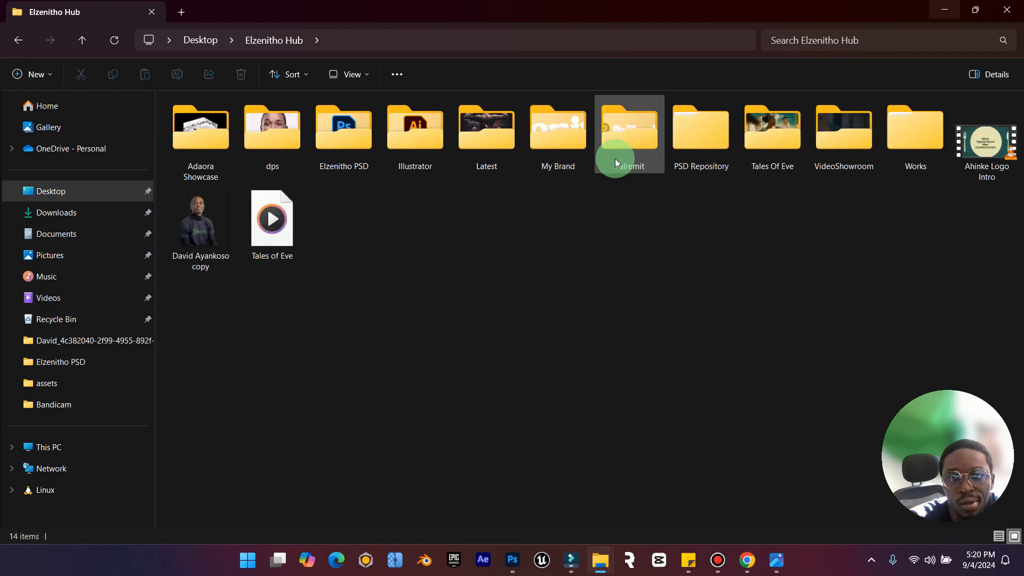
double_click(563, 145)
drag(596, 163, 328, 469)
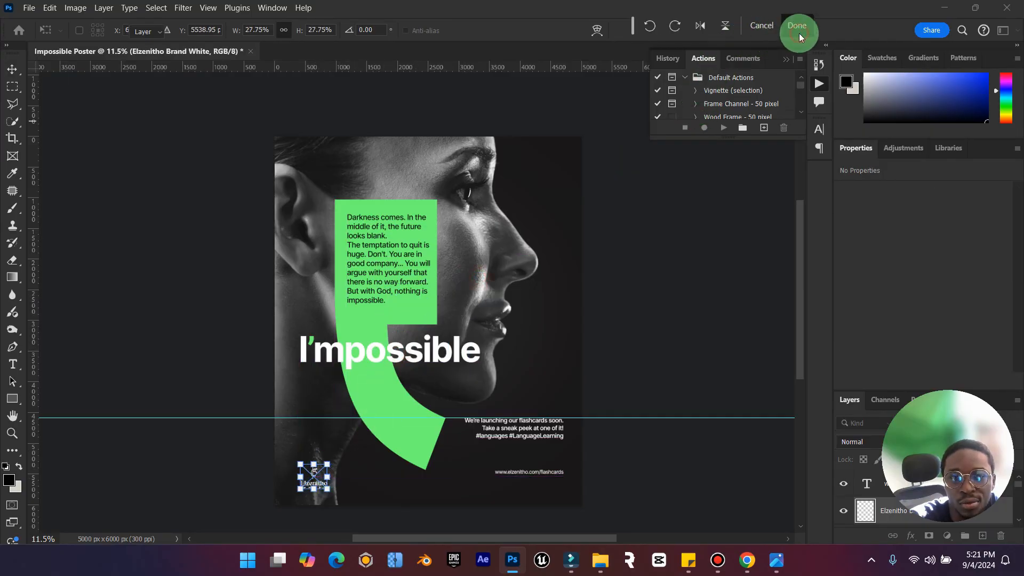
click(797, 30)
drag(315, 463, 355, 468)
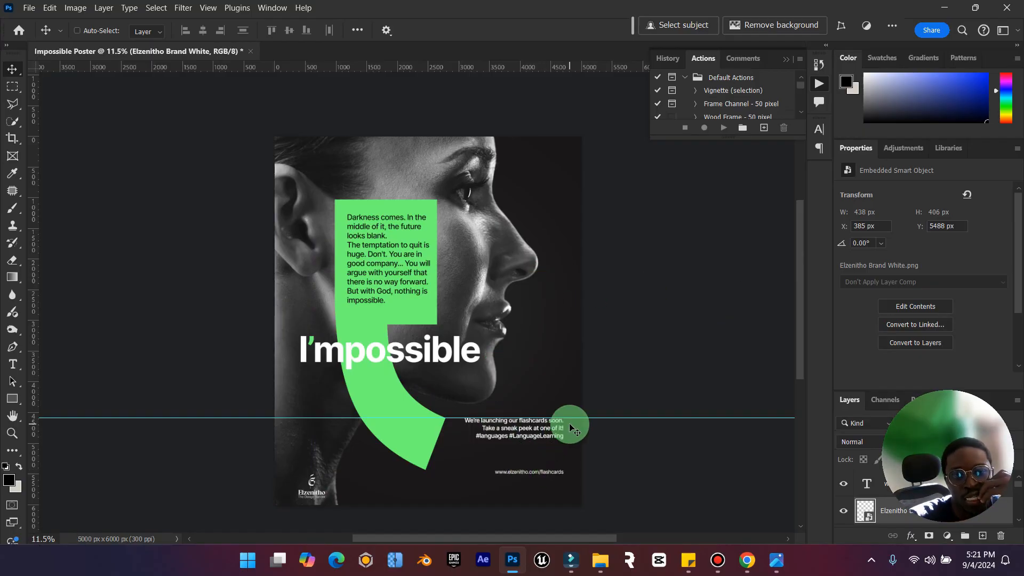
Switch to the Hiscox reference image in the photo viewer to compare its layout, and return to Photoshop.
click(772, 565)
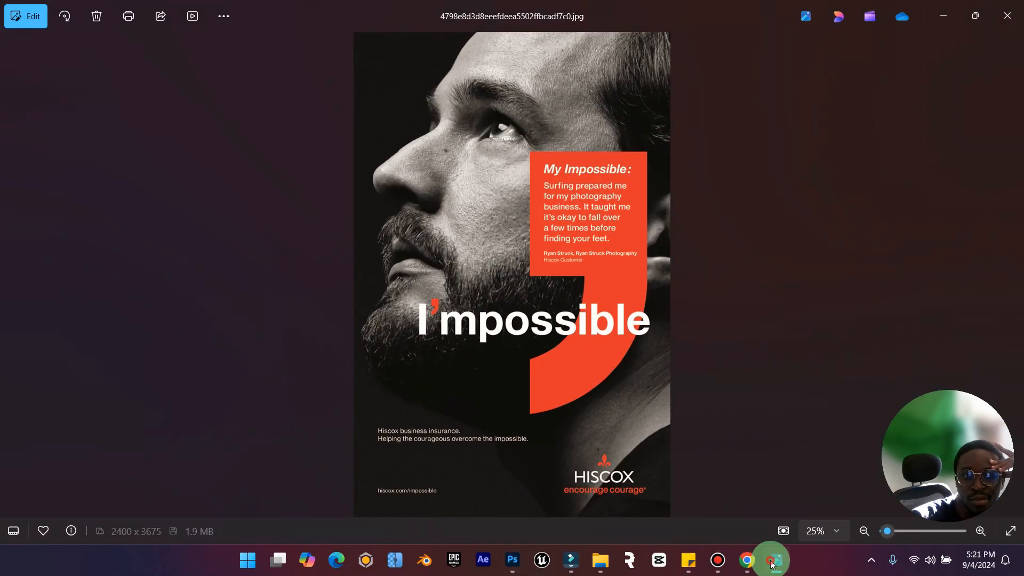
click(773, 564)
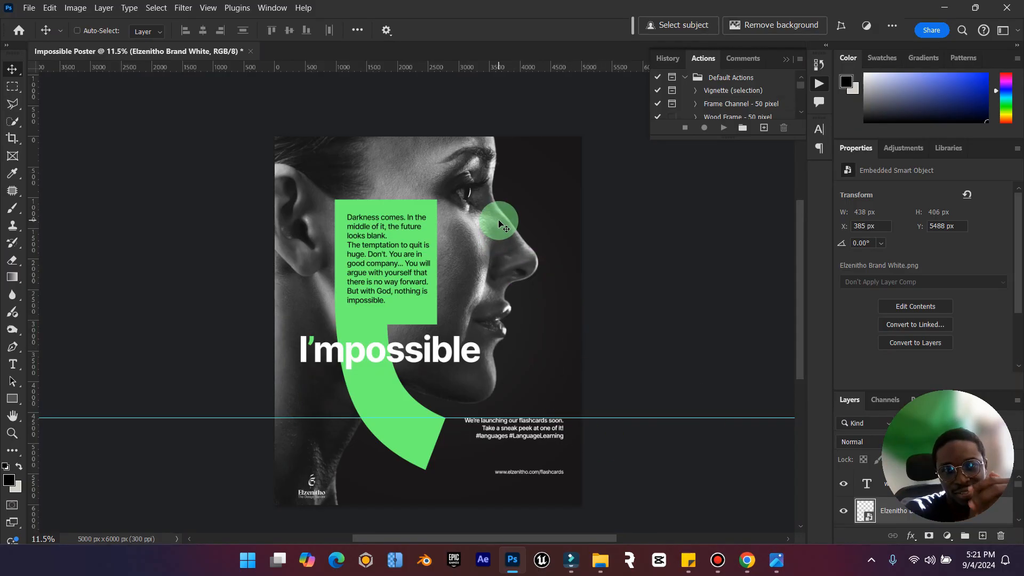
mouse_move(994, 396)
drag(983, 401, 139, 80)
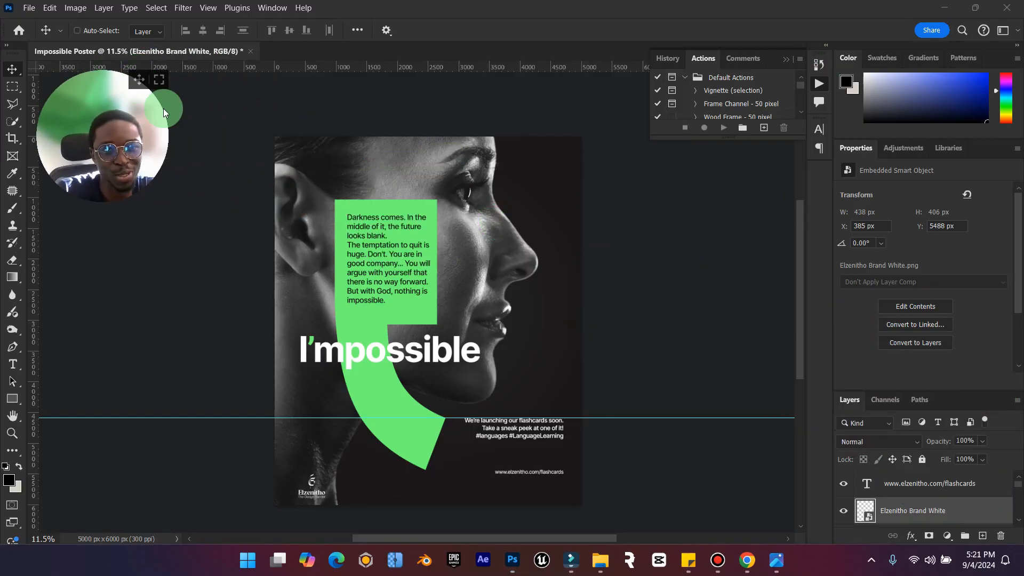
Close the properties group to free up the layer list, and insert an empty line in the quote after "looks blank.".
click(1018, 147)
click(987, 171)
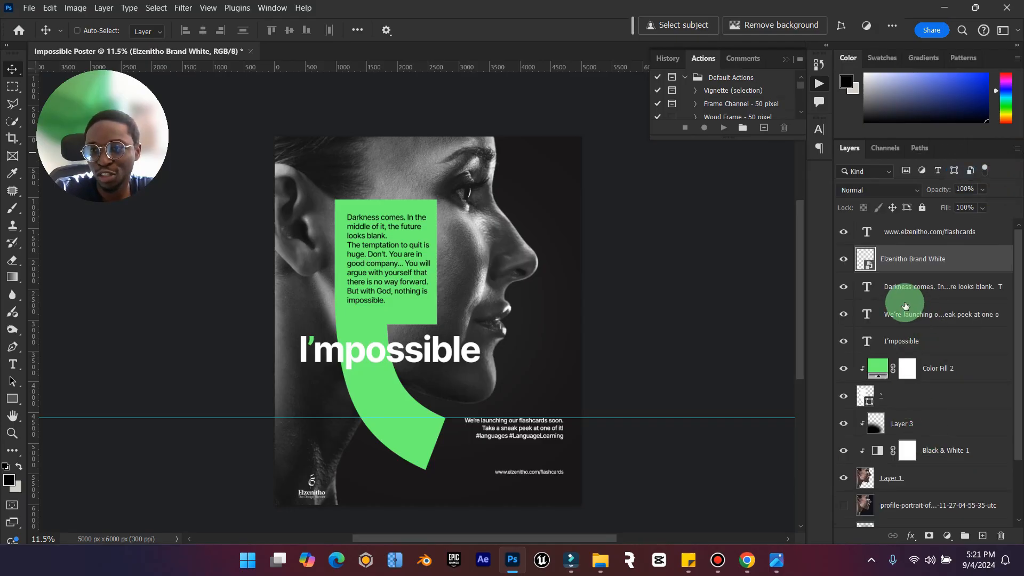
double_click(867, 289)
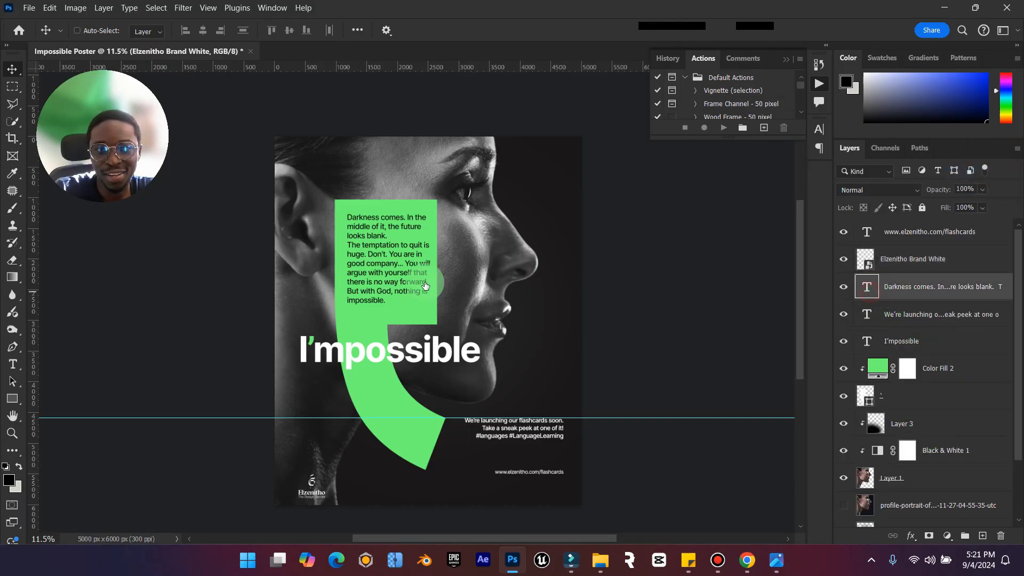
click(401, 235)
key(Return)
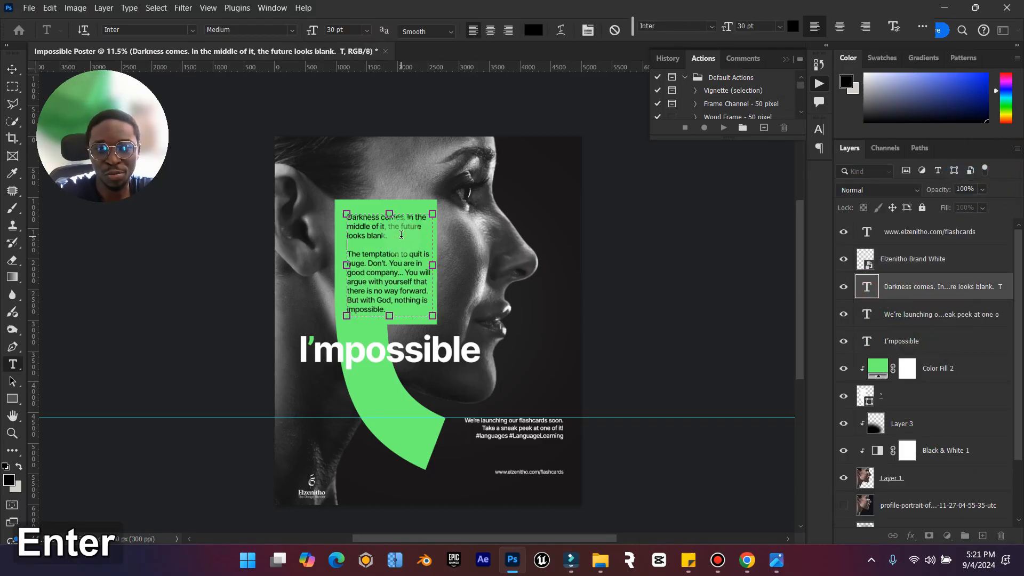
Finish editing the quote and nudge it slightly to the left inside the green block.
click(11, 71)
click(422, 204)
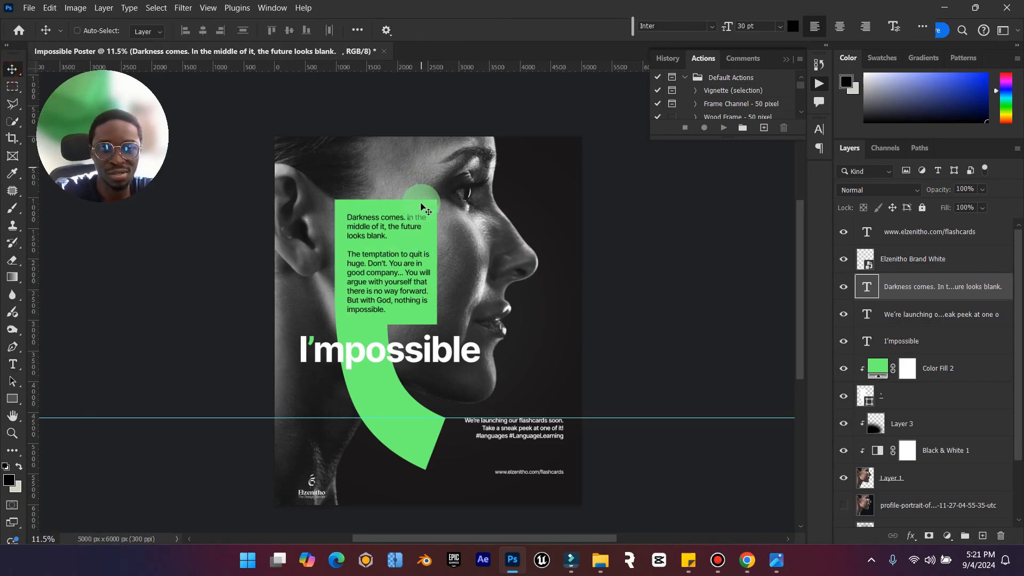
key(Left)
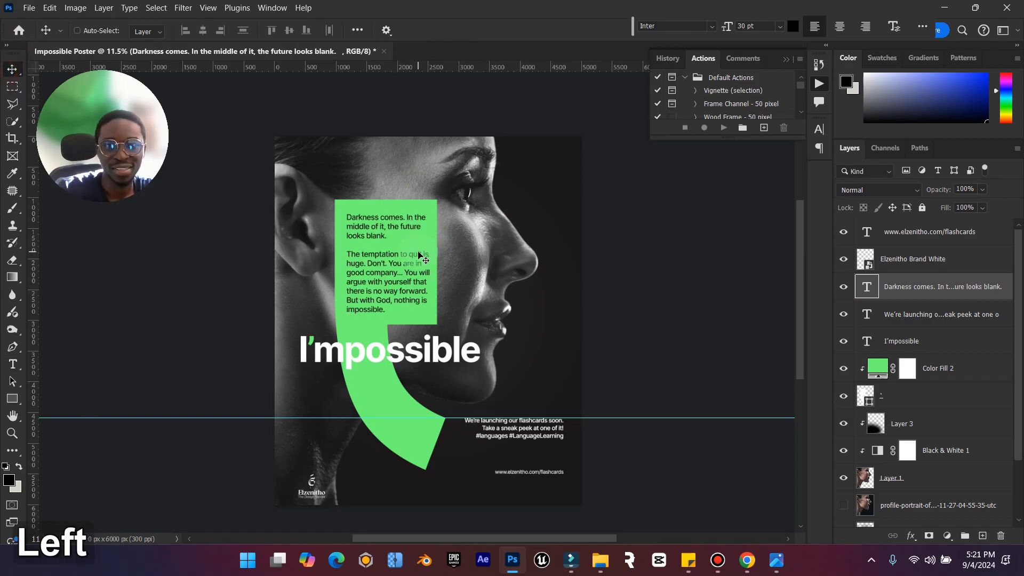
Nudge the quote text slightly further left inside the green block.
key(Left)
click(503, 255)
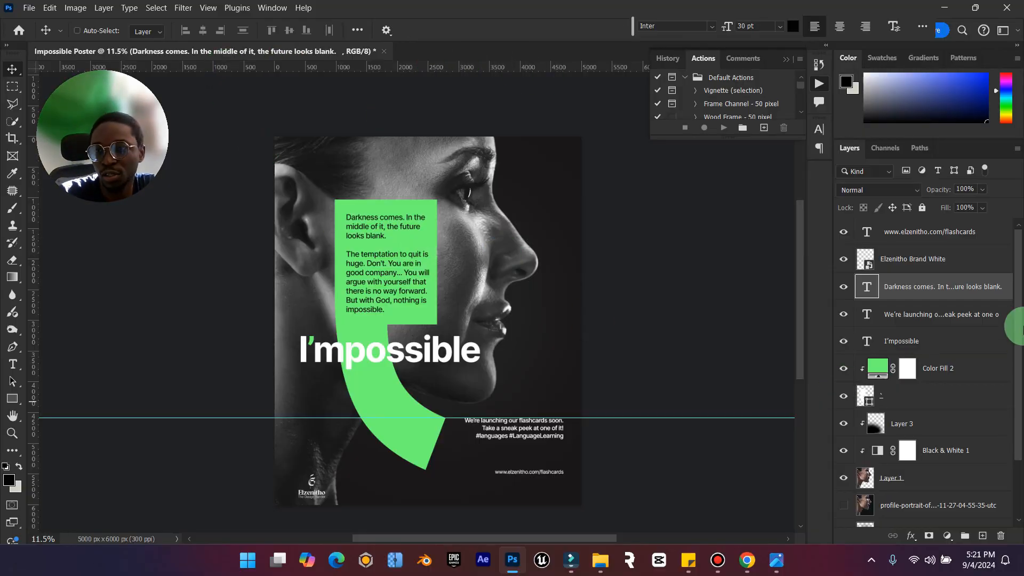
Unlock the Background layer so that it becomes a regular layer.
click(955, 233)
scroll(937, 393, down, 3)
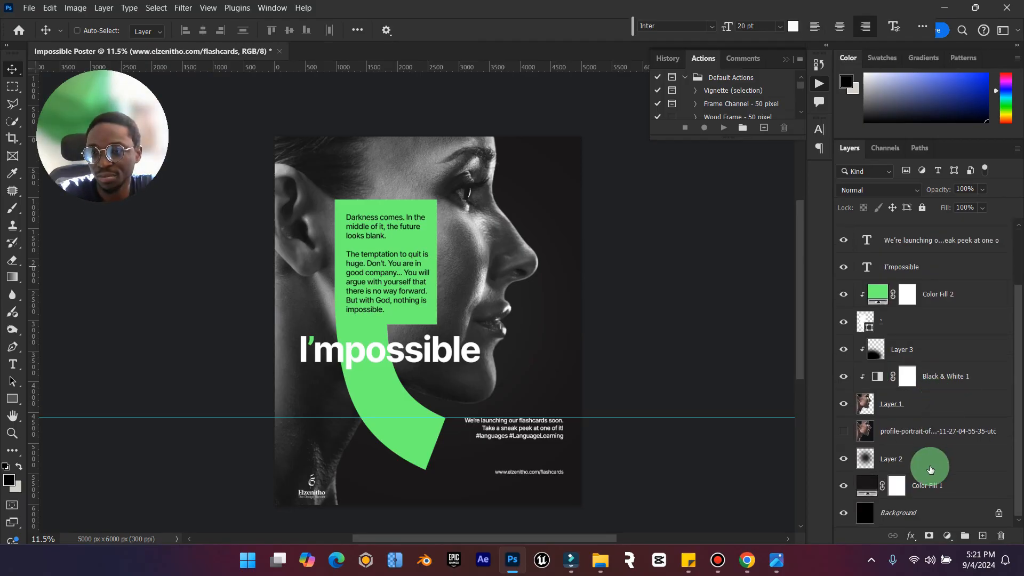
click(1006, 514)
scroll(921, 469, up, 3)
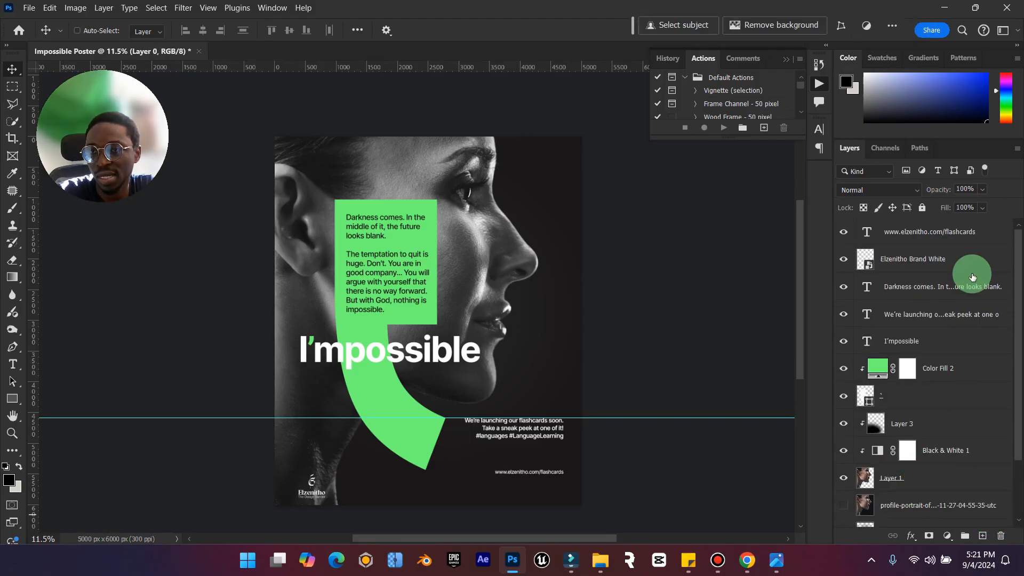
Select all layers, stamp them into a new merged layer on top, and remove the horizontal guide from the poster.
click(969, 243)
scroll(956, 357, down, 2)
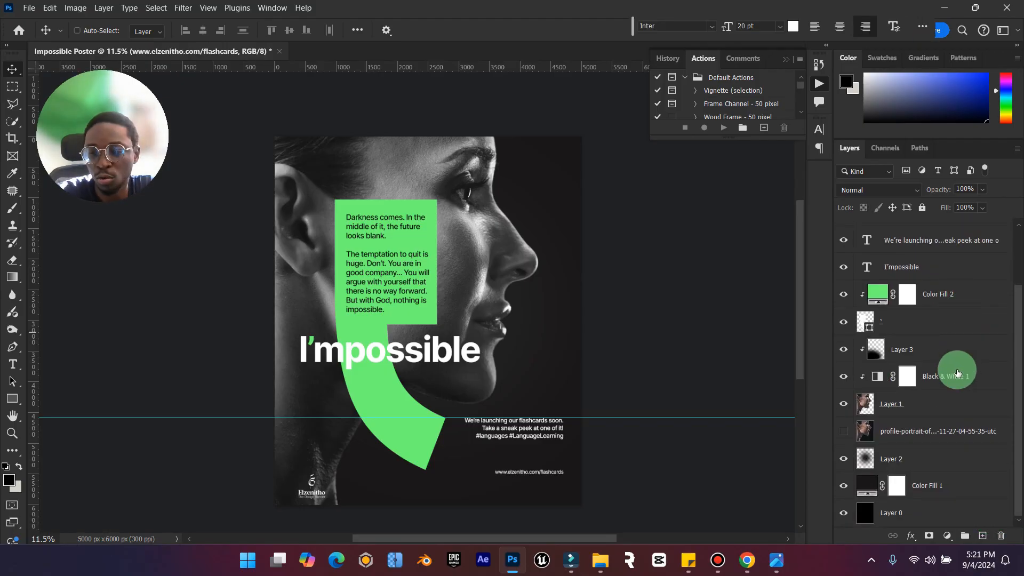
shift+click(936, 512)
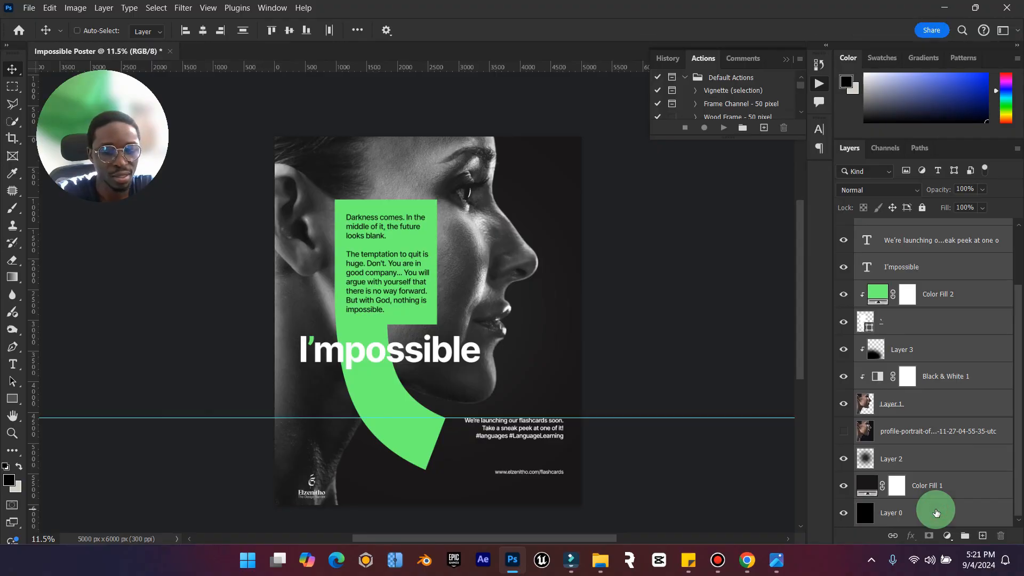
key(ctrl)
key(ctrl+shift+alt+e)
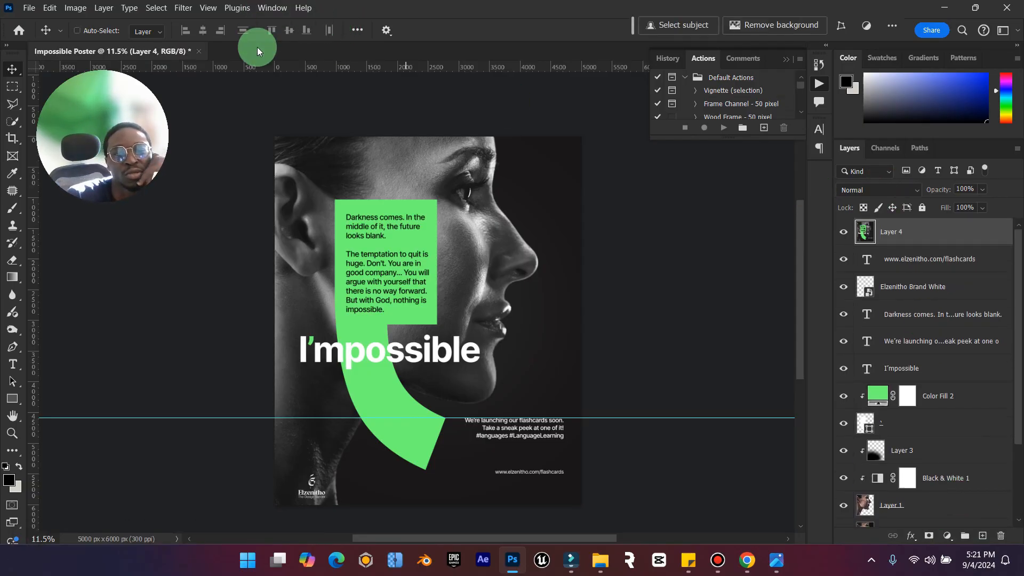
drag(602, 418, 567, 58)
Open the Camera Raw Filter on the merged layer, and check the Hiscox reference poster in the photo viewer before returning to Photoshop.
click(183, 7)
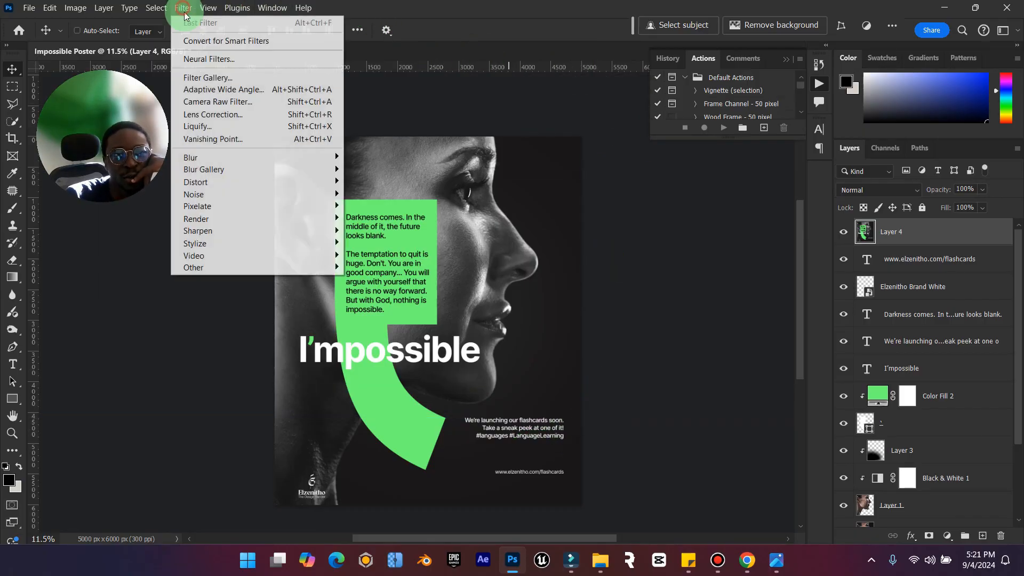
click(252, 103)
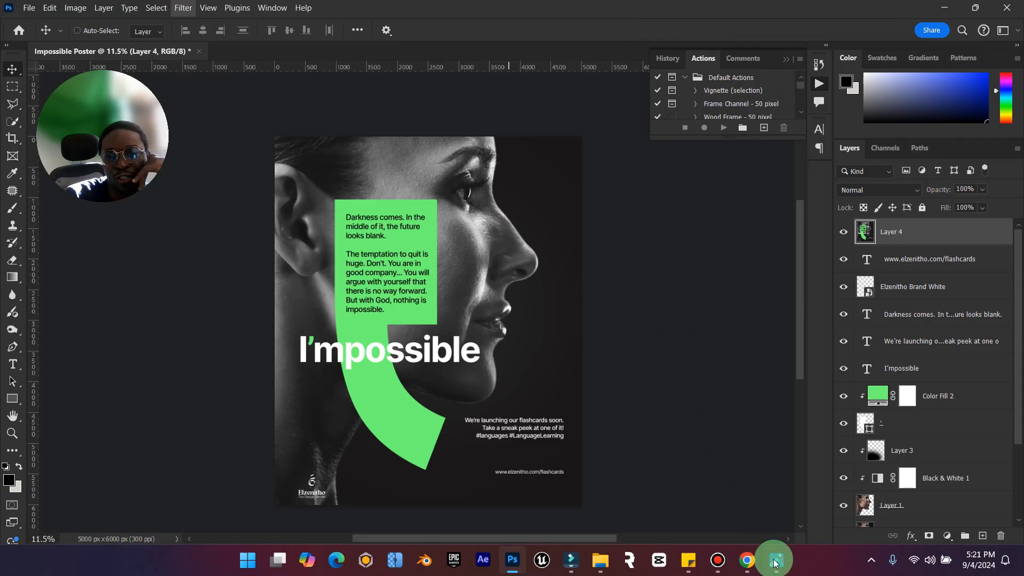
click(776, 561)
scroll(505, 183, up, 5)
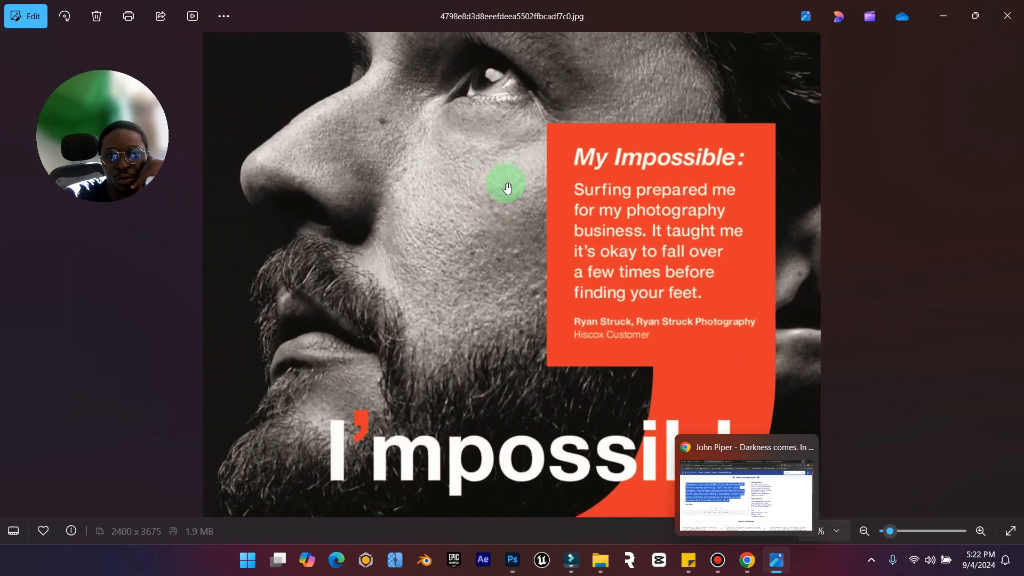
scroll(561, 263, down, 4)
scroll(561, 262, down, 1)
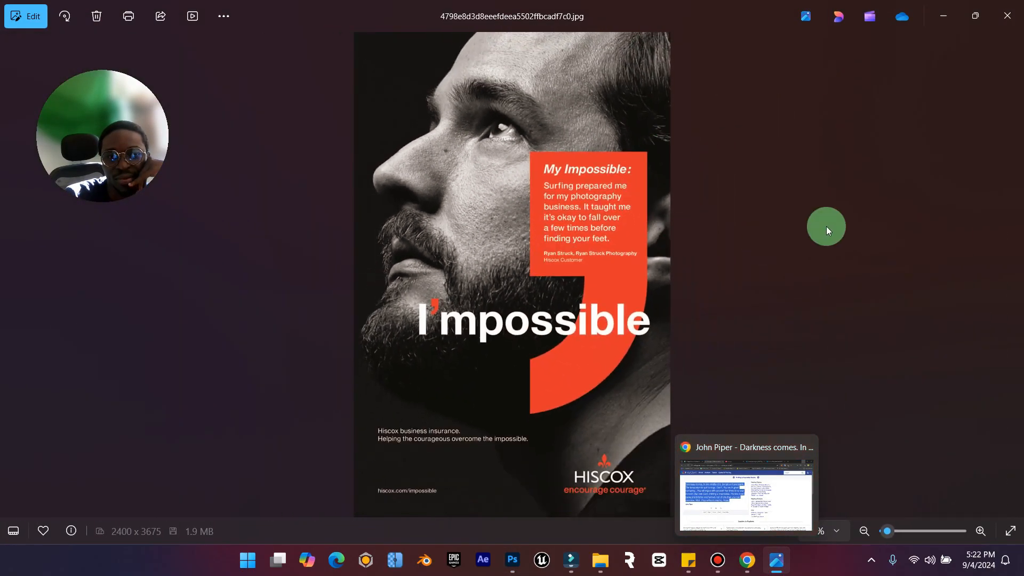
click(959, 14)
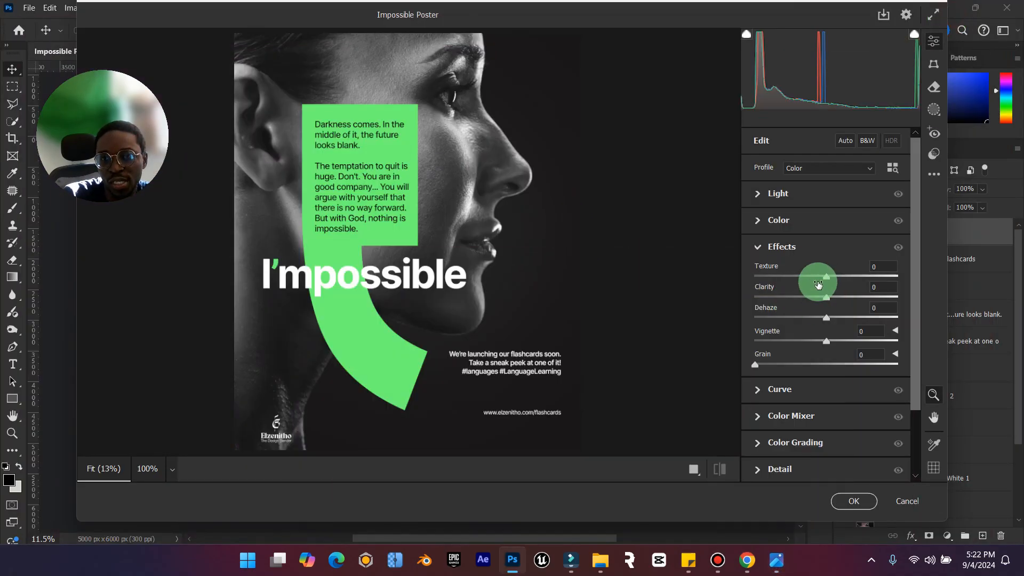
In the Camera Raw light adjustments, set Contrast to -12, reset Highlights to 0 and adjust Shadows slightly.
click(755, 193)
drag(826, 224, 831, 229)
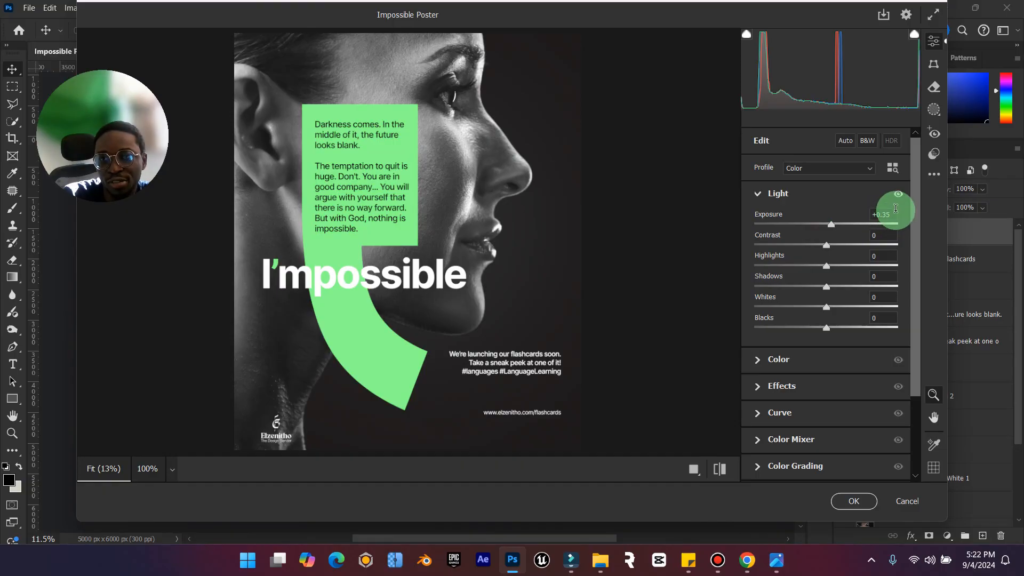
key(ctrl+z)
drag(823, 243, 822, 264)
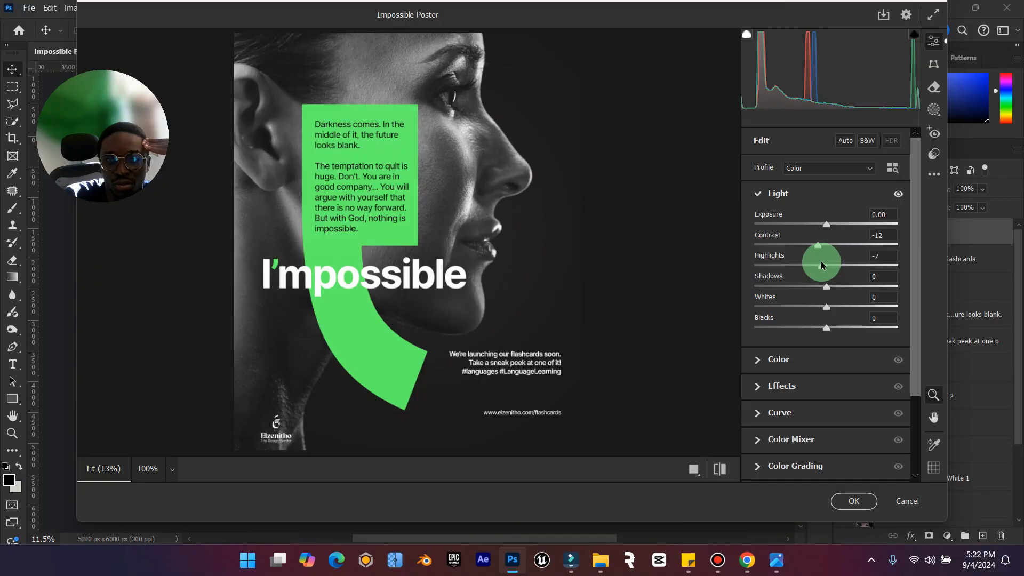
click(889, 255)
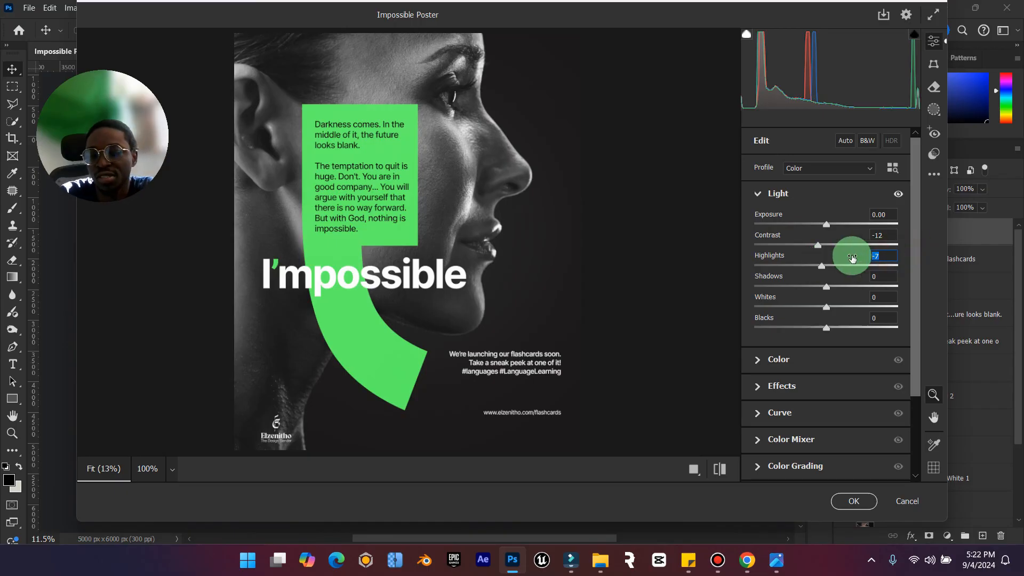
text(0)
drag(836, 279, 829, 295)
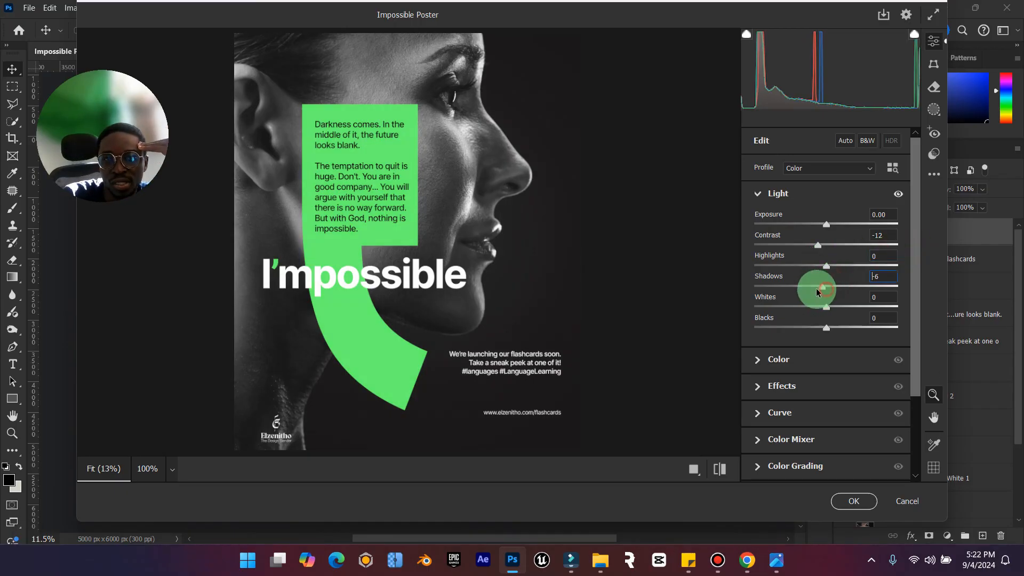
Add film grain of 40 in the Camera Raw effects, and inspect it at 100% before returning to the full poster view.
click(798, 386)
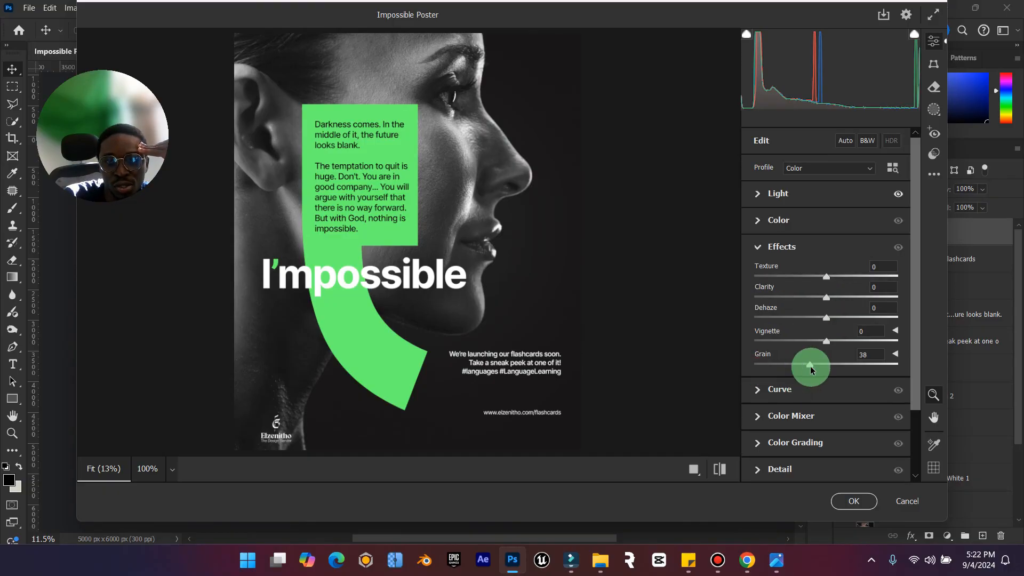
drag(810, 365, 815, 367)
click(480, 235)
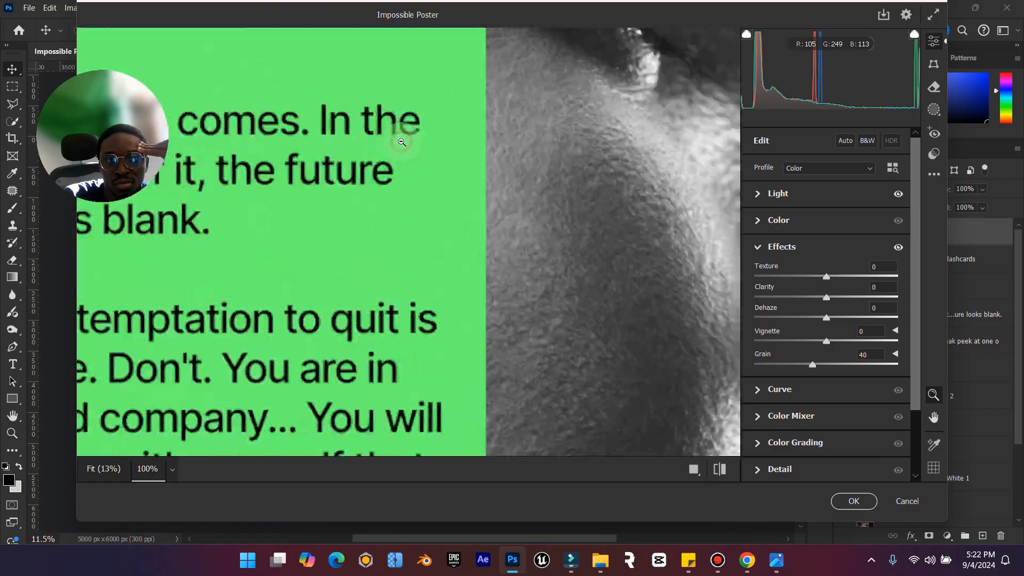
click(534, 206)
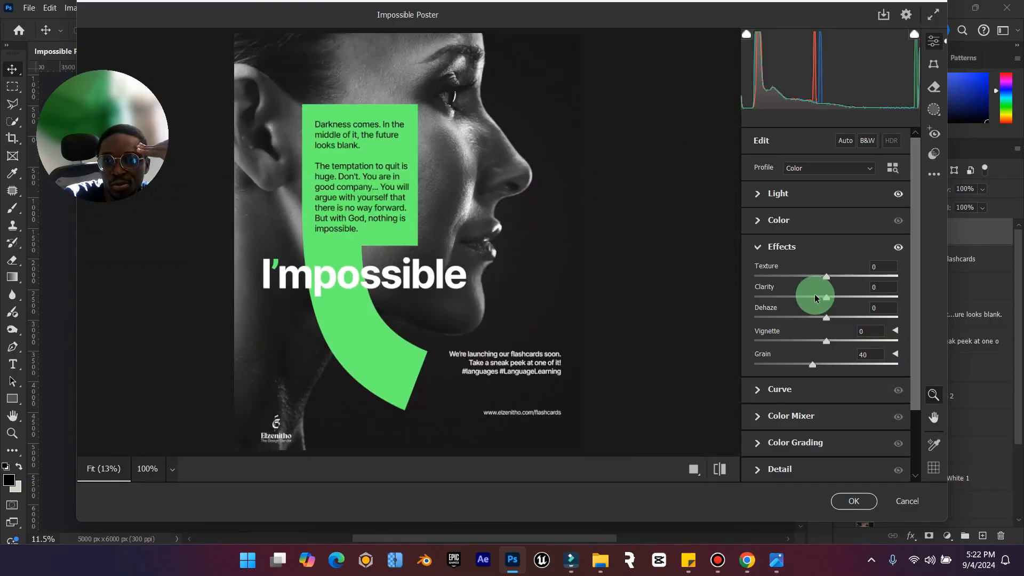
Set Texture to +21, Clarity to +1 and Dehaze to +14, and apply the Camera Raw adjustments.
drag(826, 278, 823, 301)
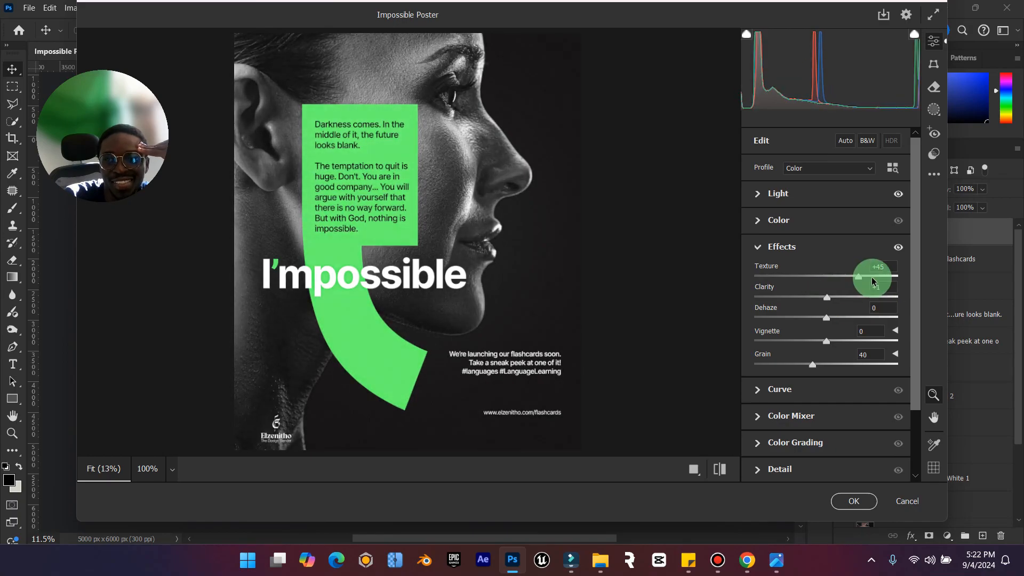
drag(771, 282, 743, 282)
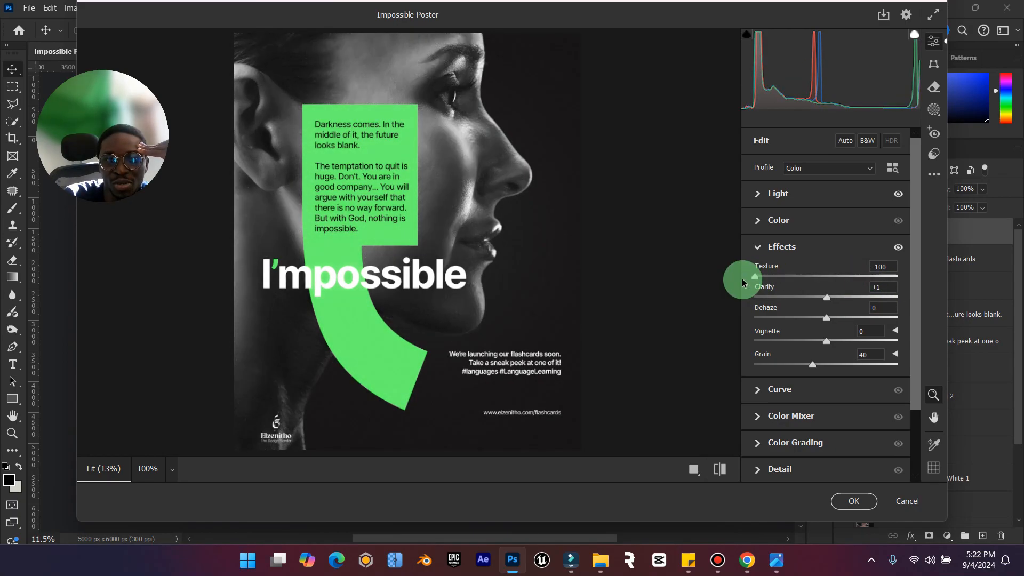
drag(859, 284, 840, 283)
drag(826, 318, 837, 319)
click(853, 501)
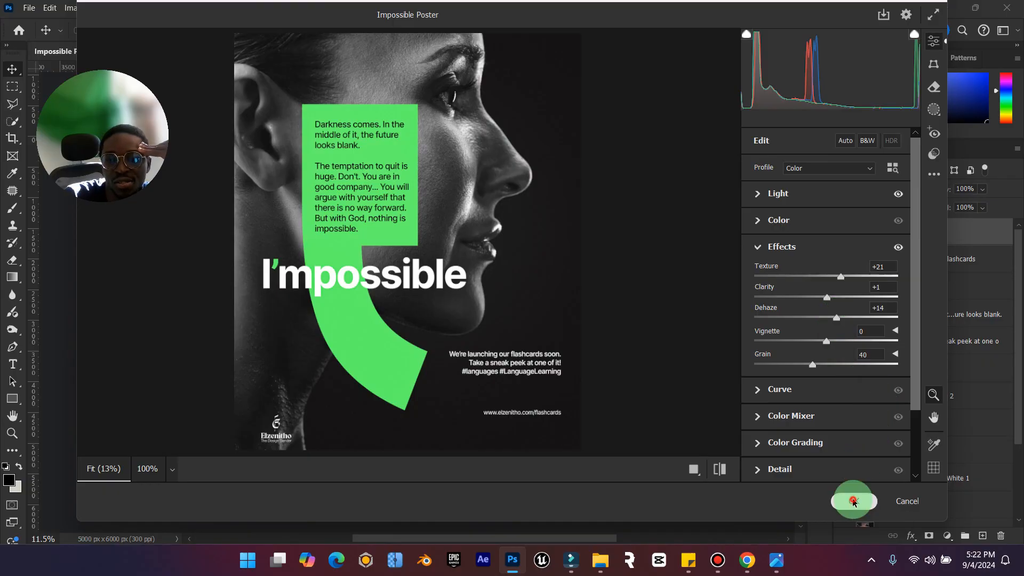